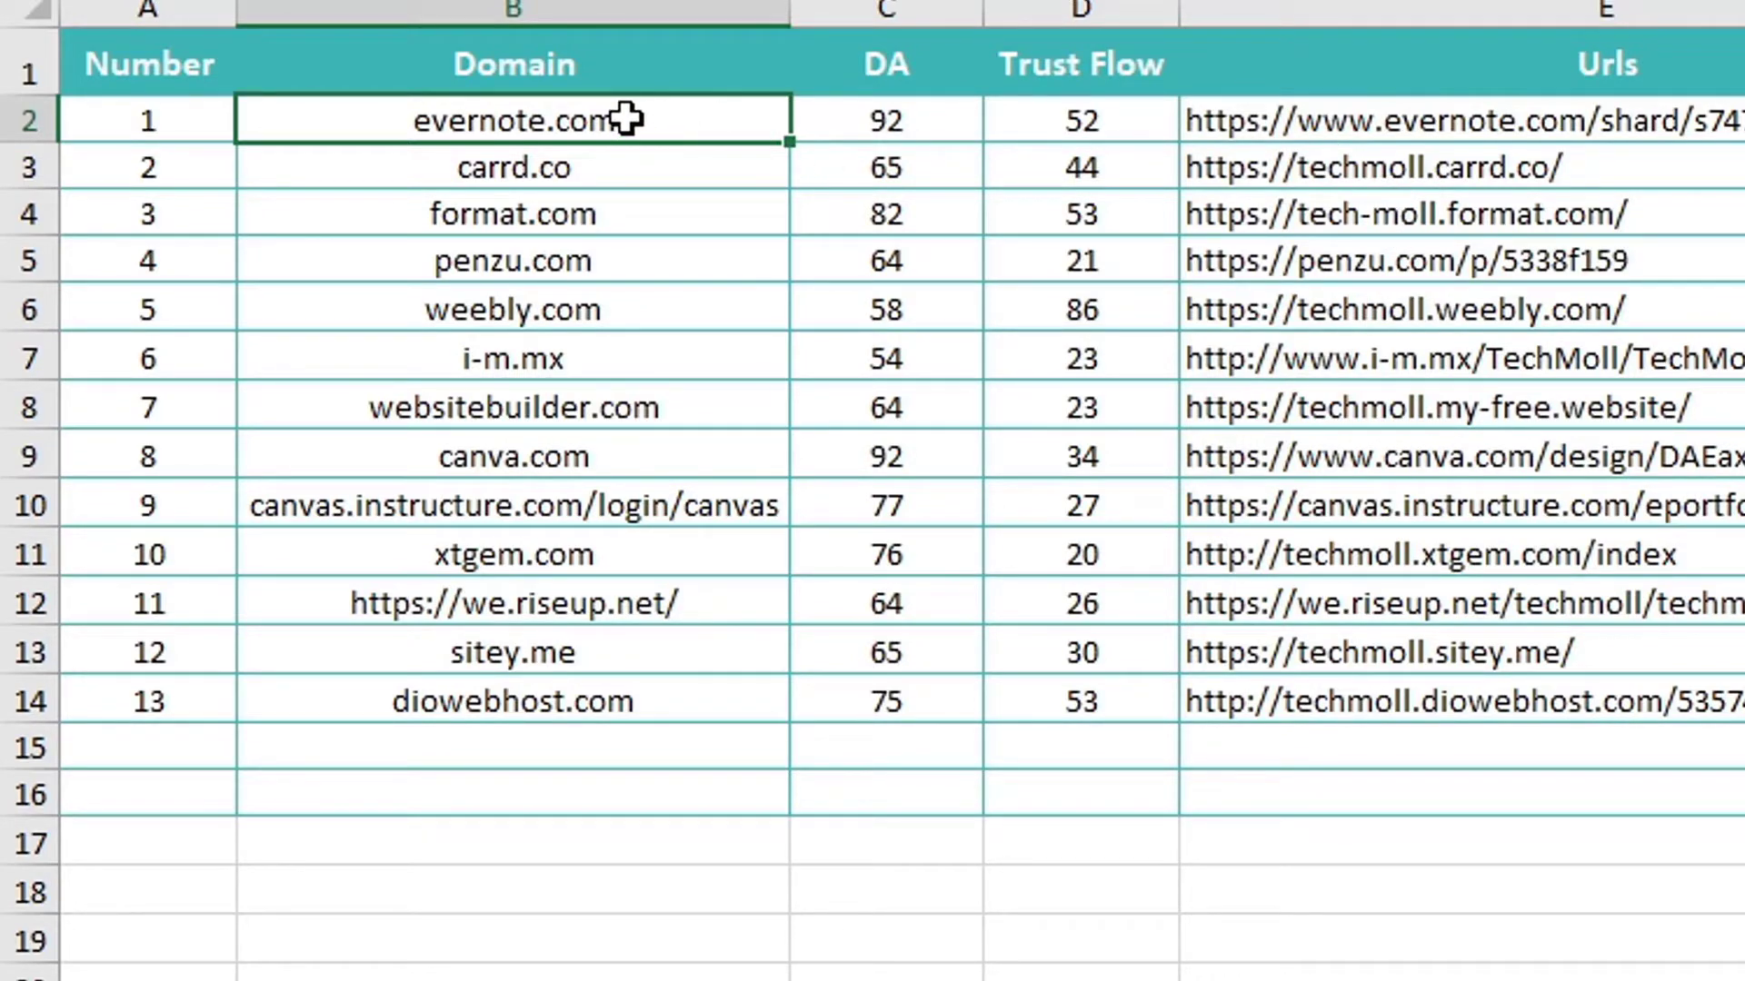
# Copy evernote.com from cell B2 of the Excel sites table
pyautogui.rightClick(645, 118)
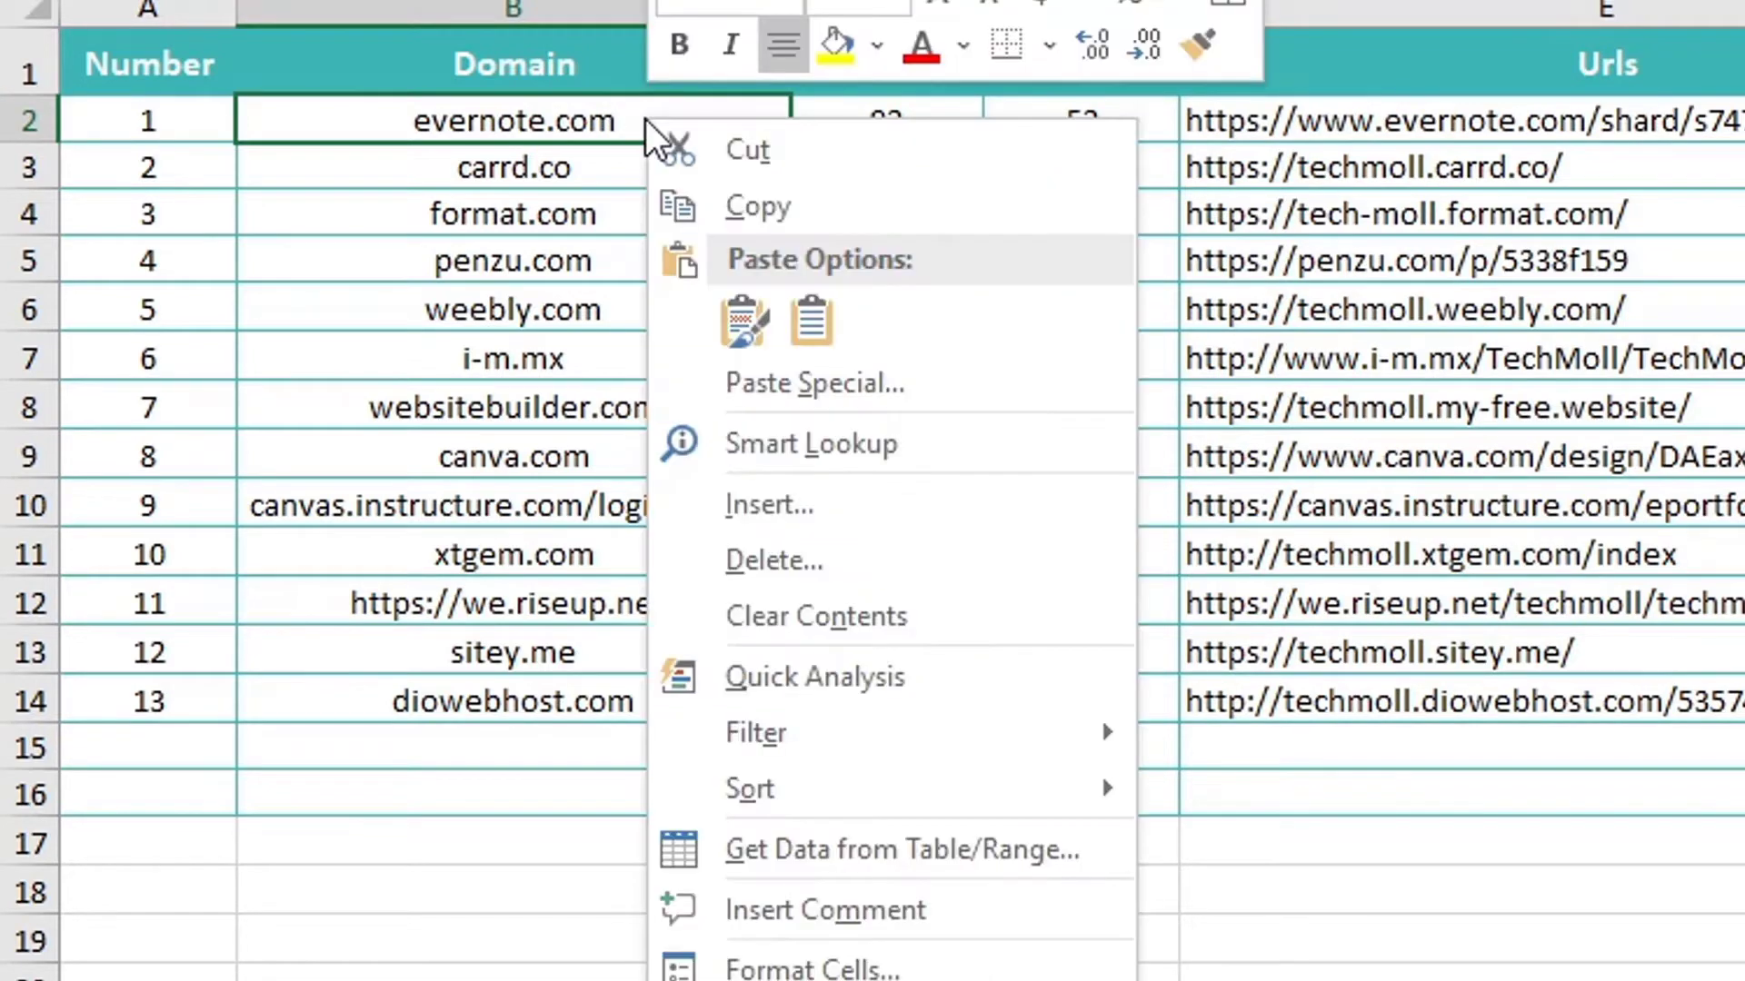
pyautogui.click(772, 205)
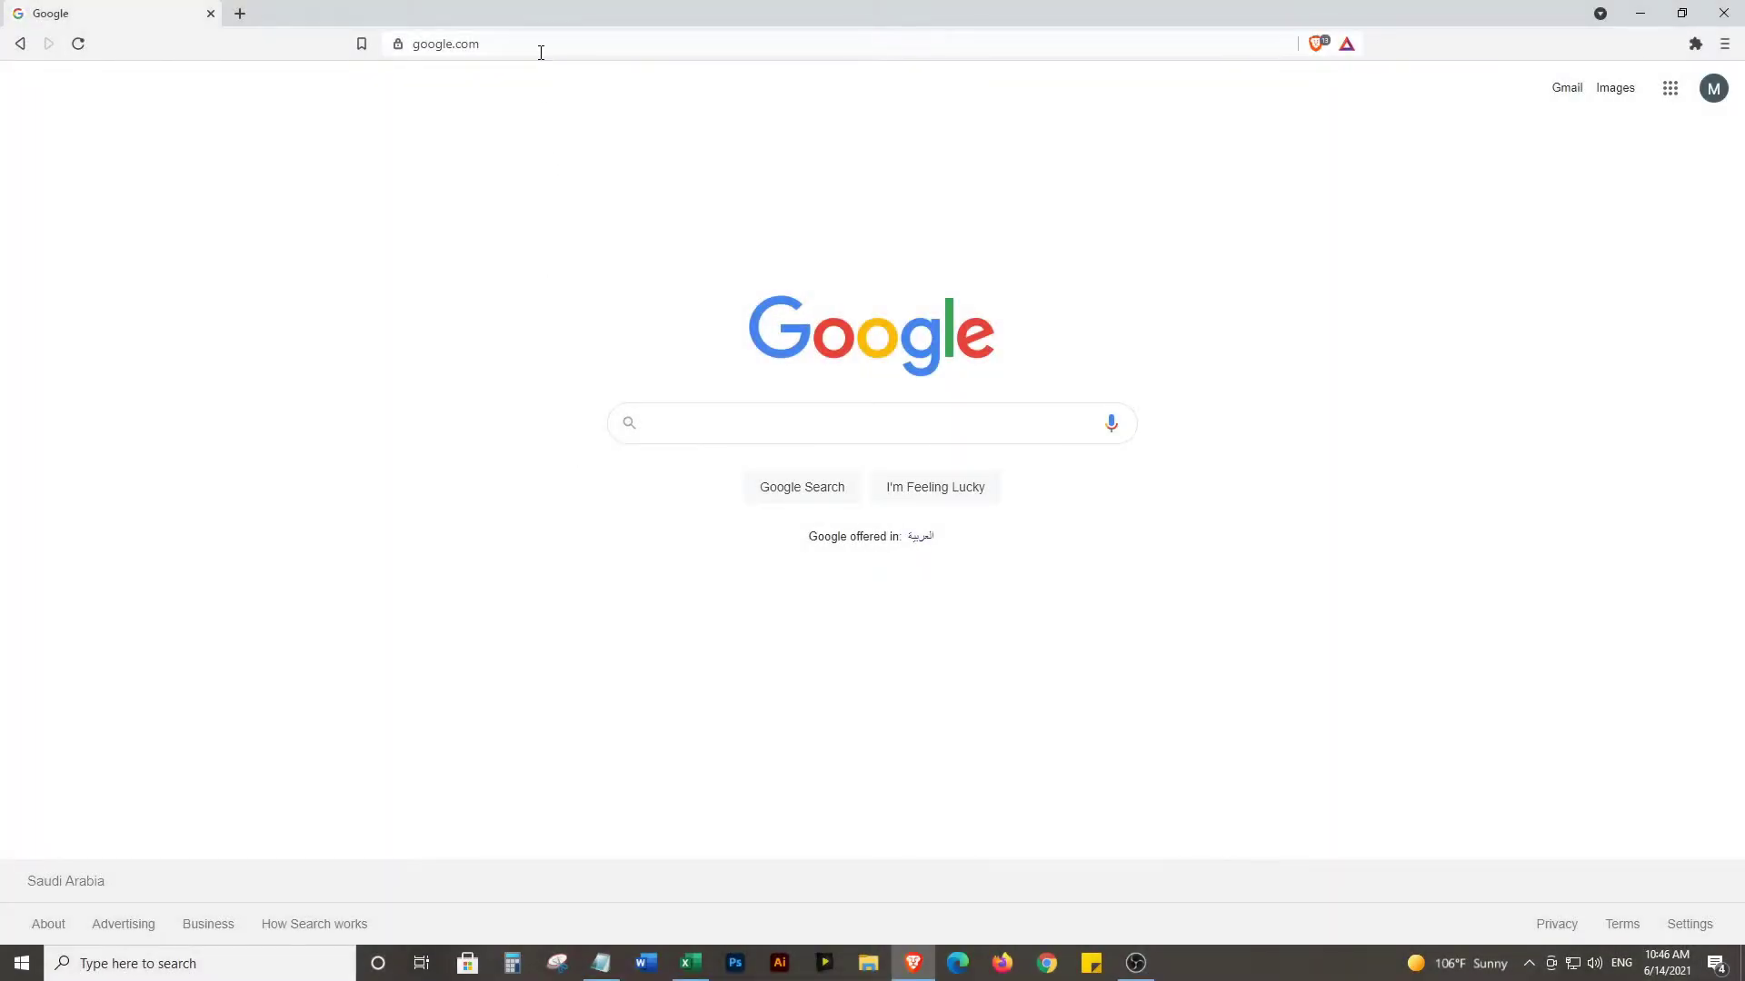
# Go to evernote.com in Brave Browser
pyautogui.click(541, 51)
pyautogui.write('evernote.com')
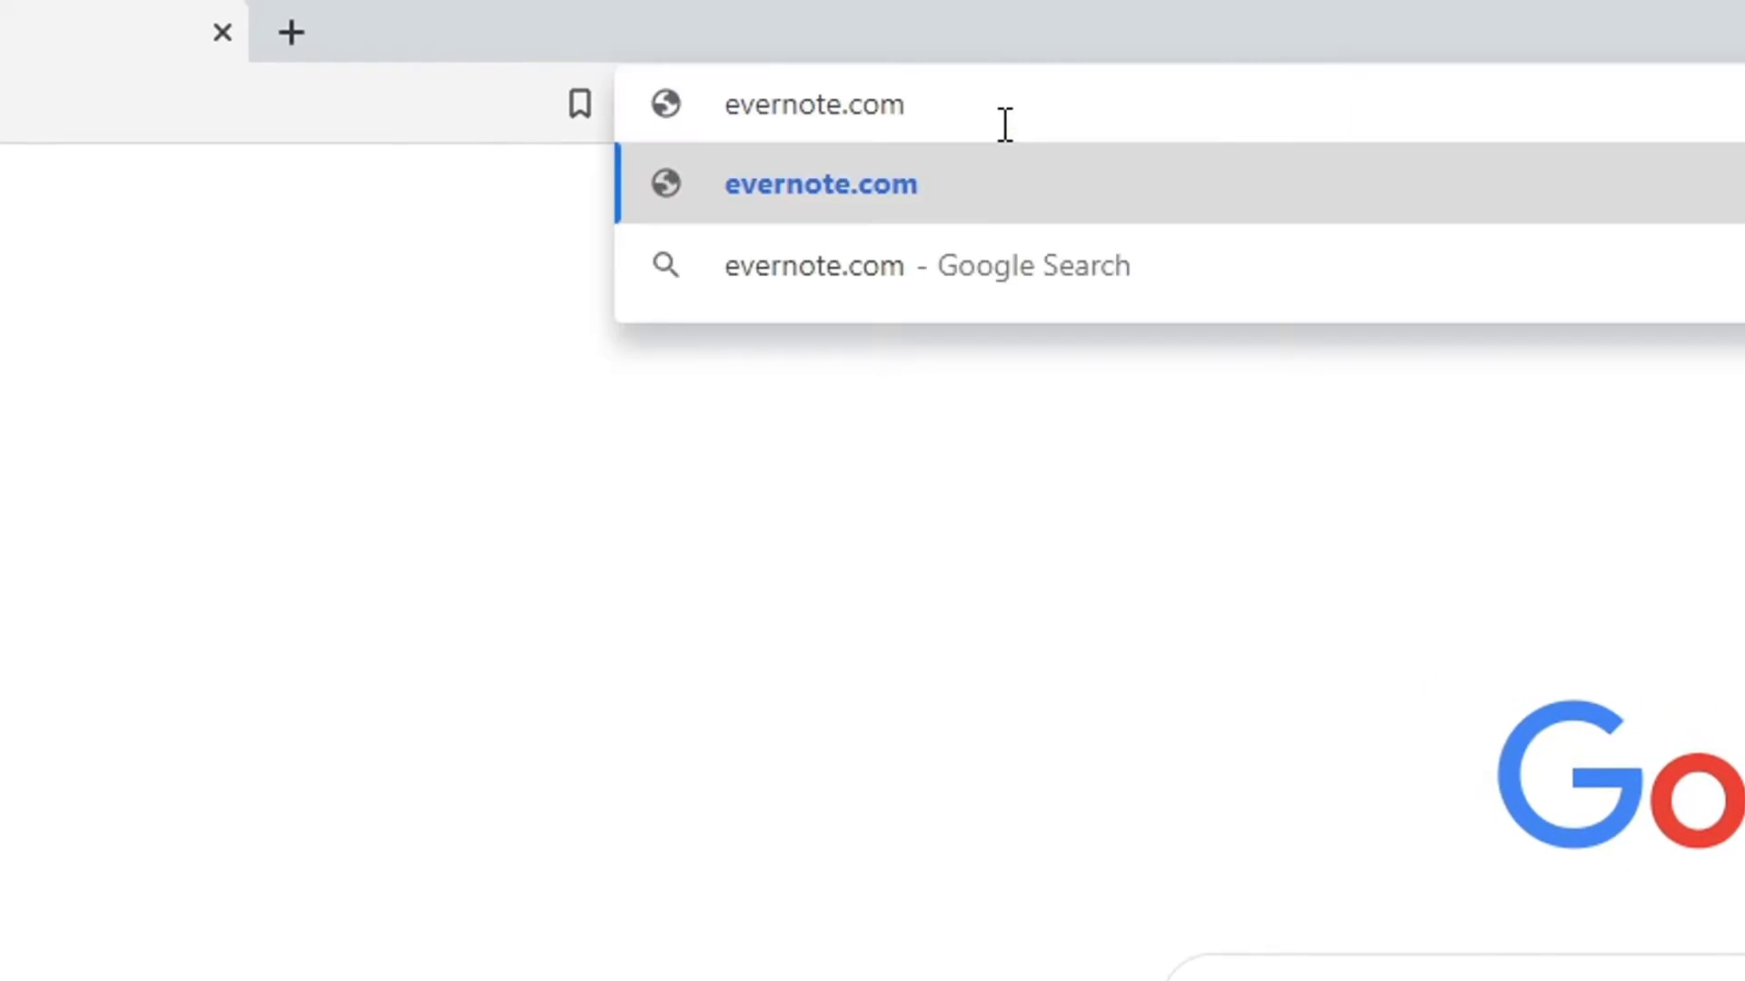
pyautogui.press('Return')
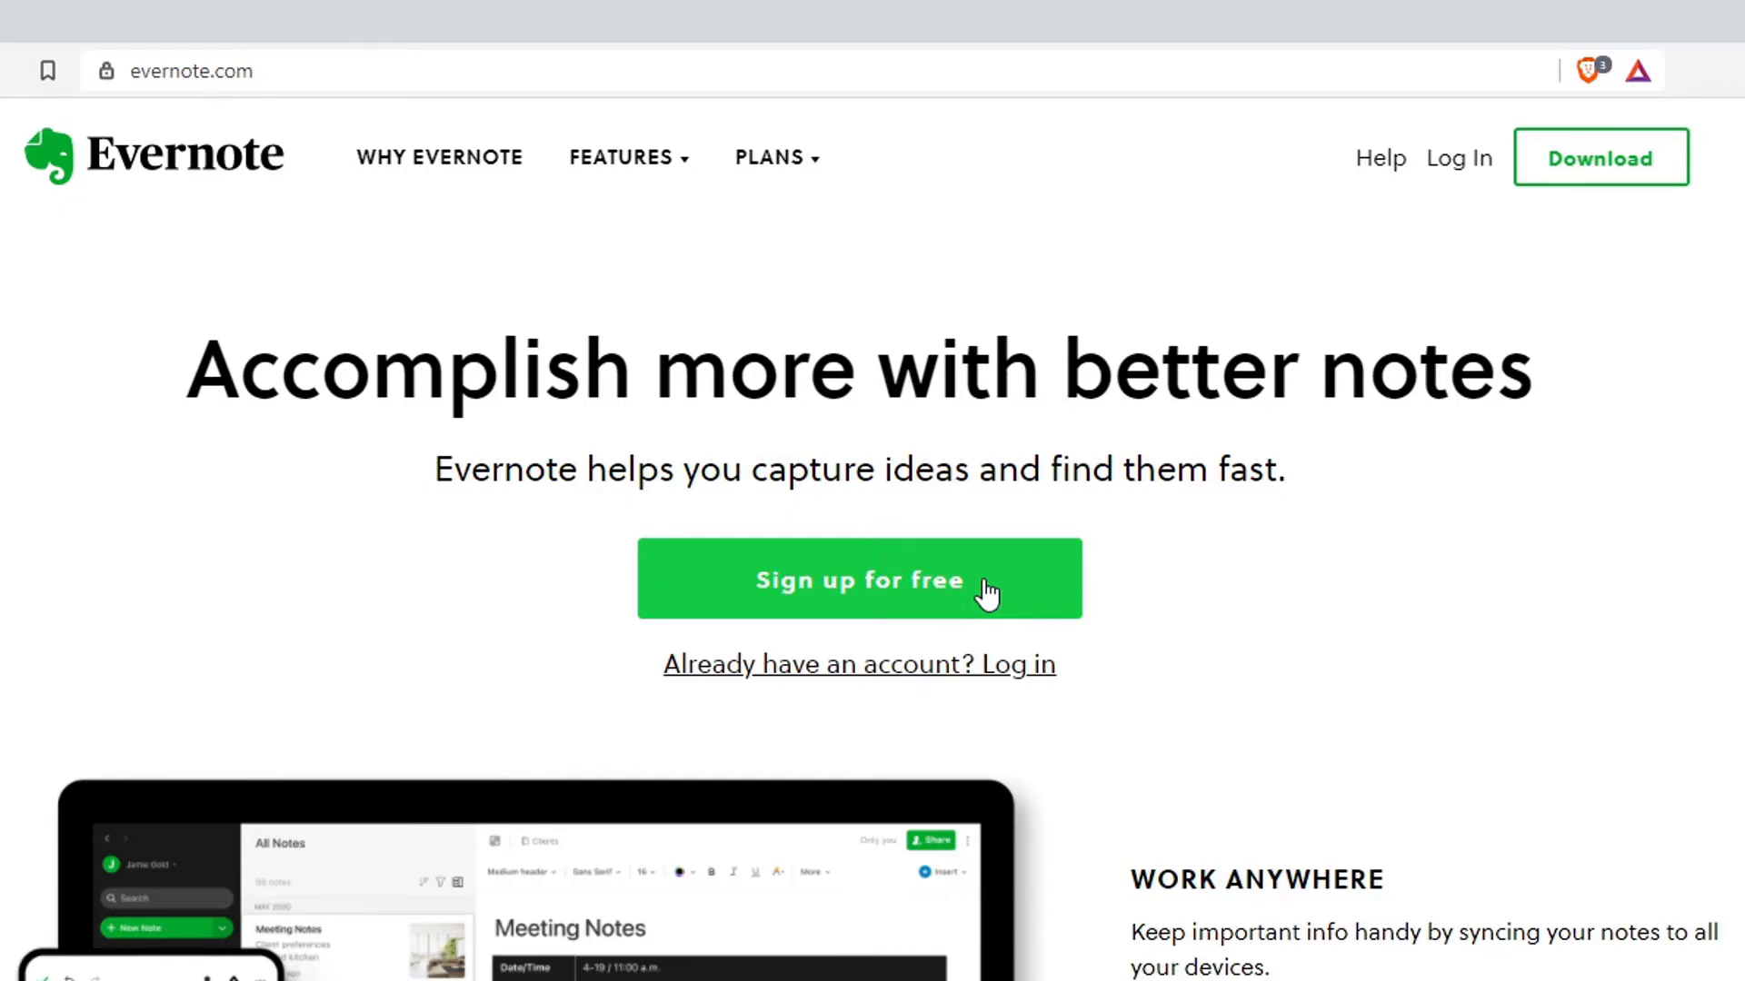
# Register a free Basic Evernote account with e-mail and password, then dismiss the Premium trial offer
pyautogui.click(986, 589)
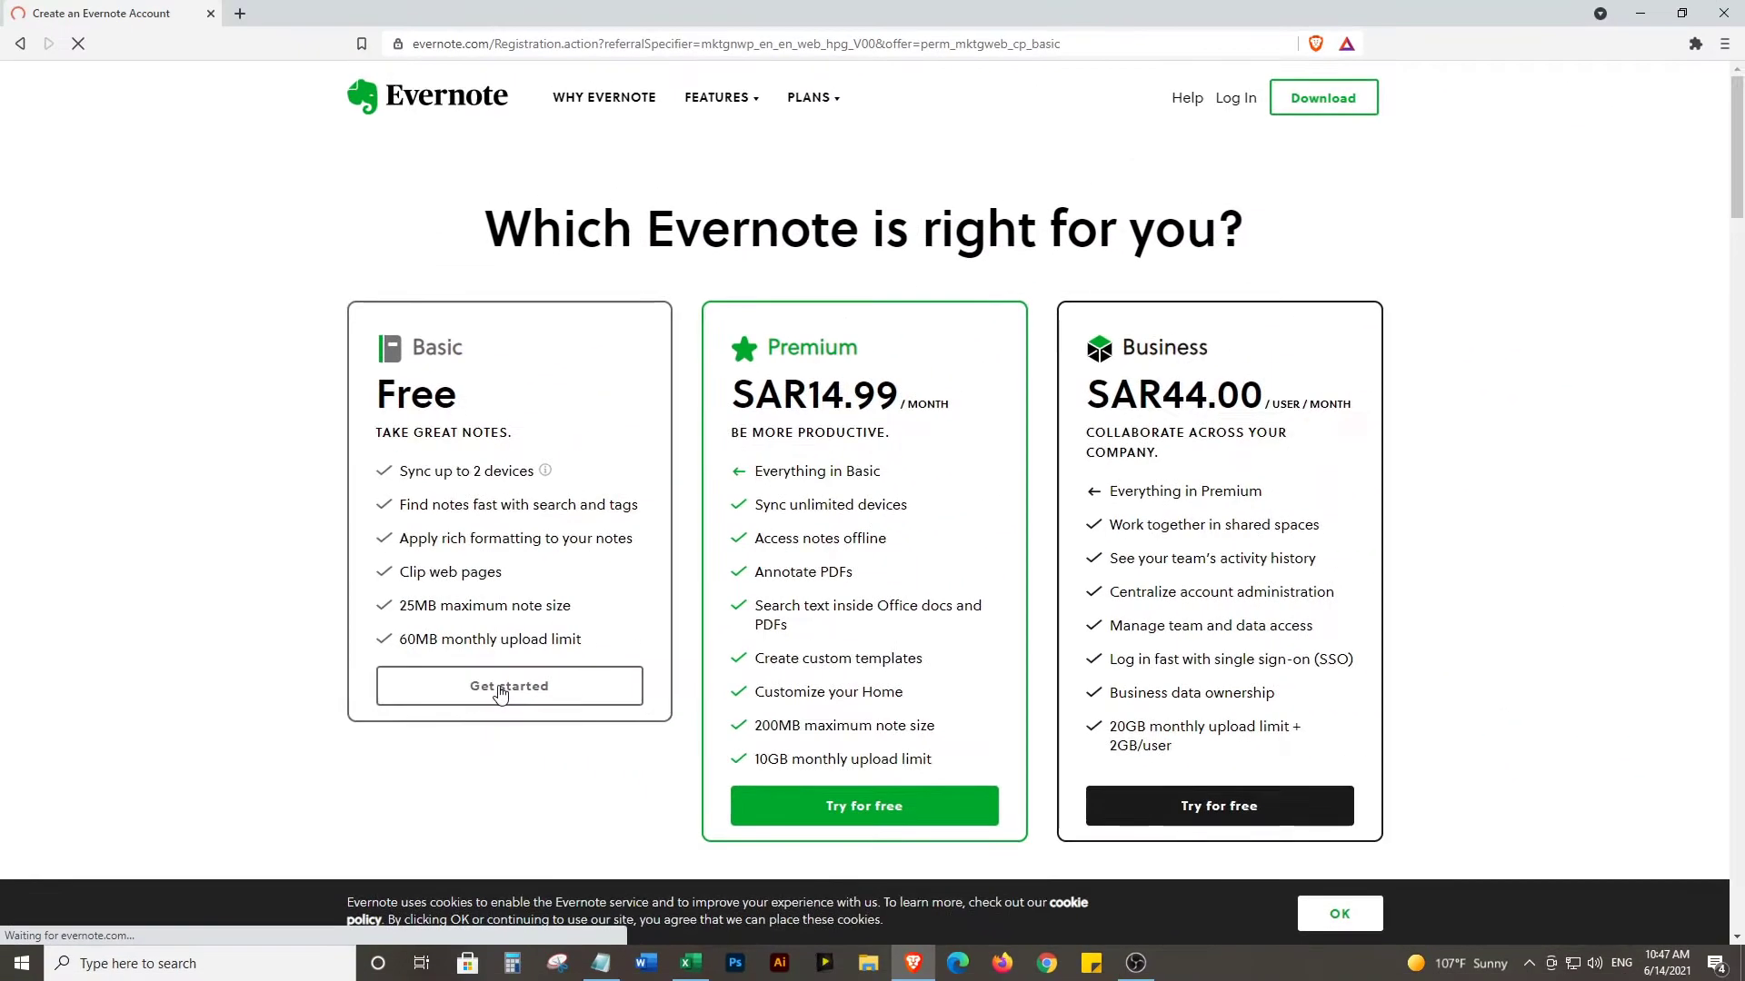
pyautogui.click(773, 771)
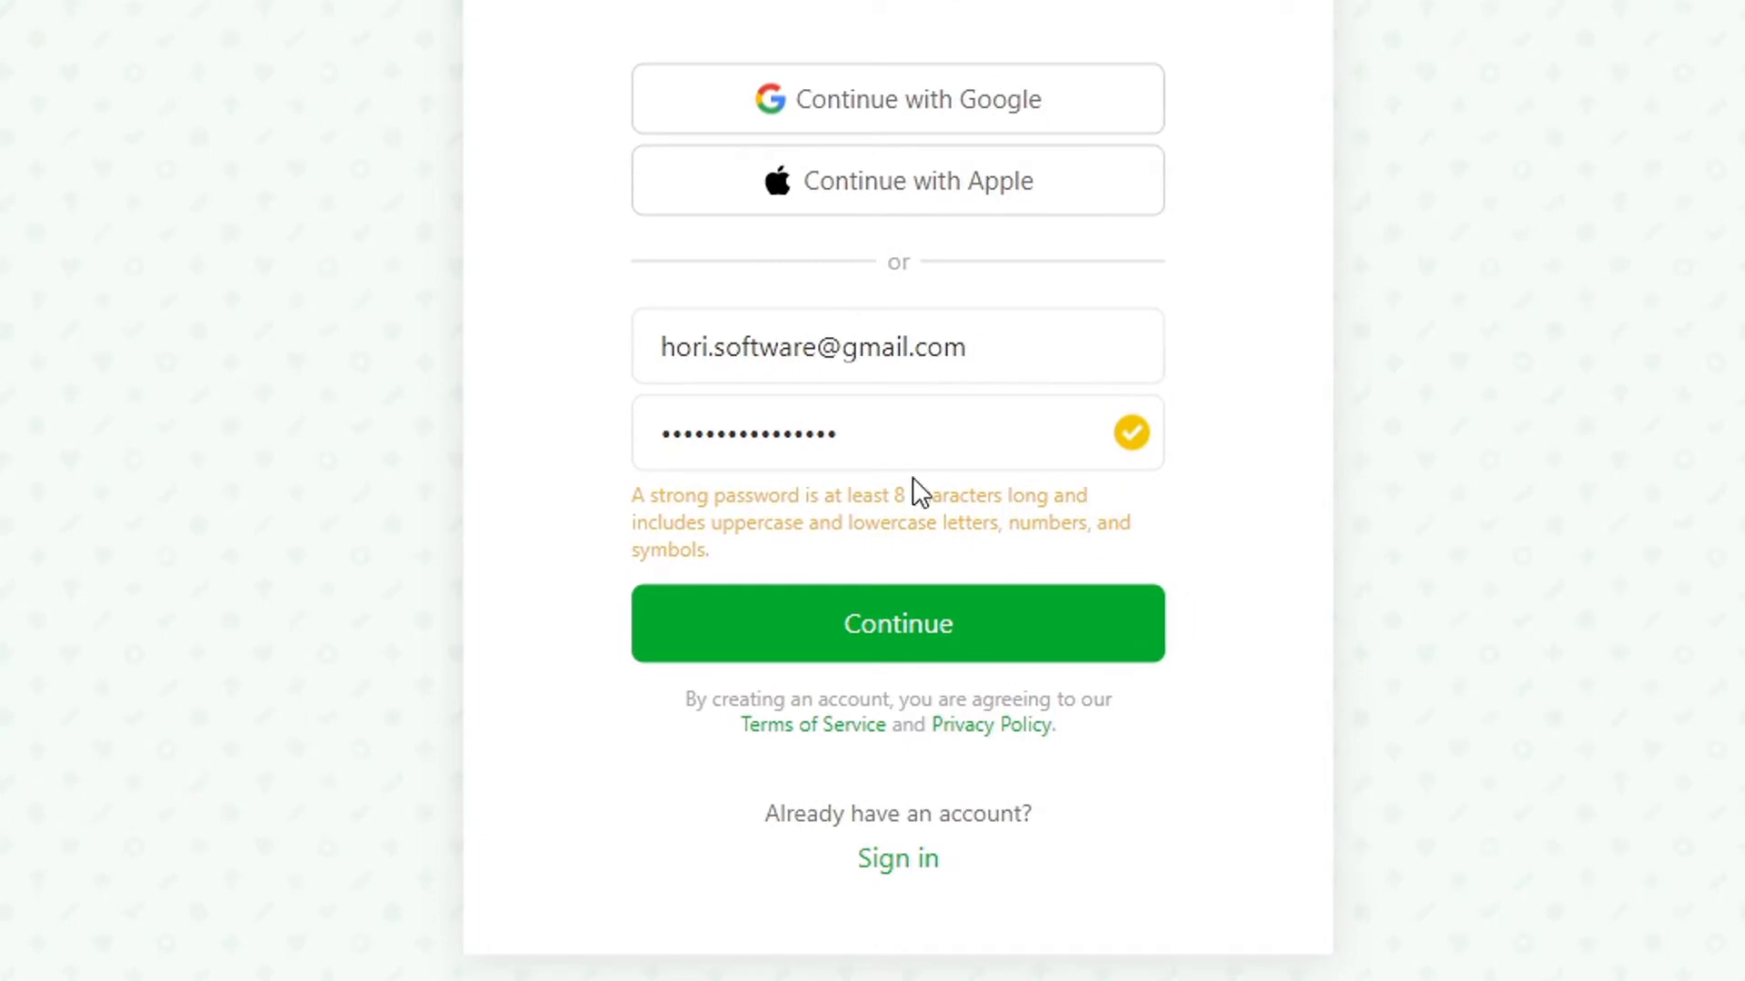
pyautogui.click(938, 625)
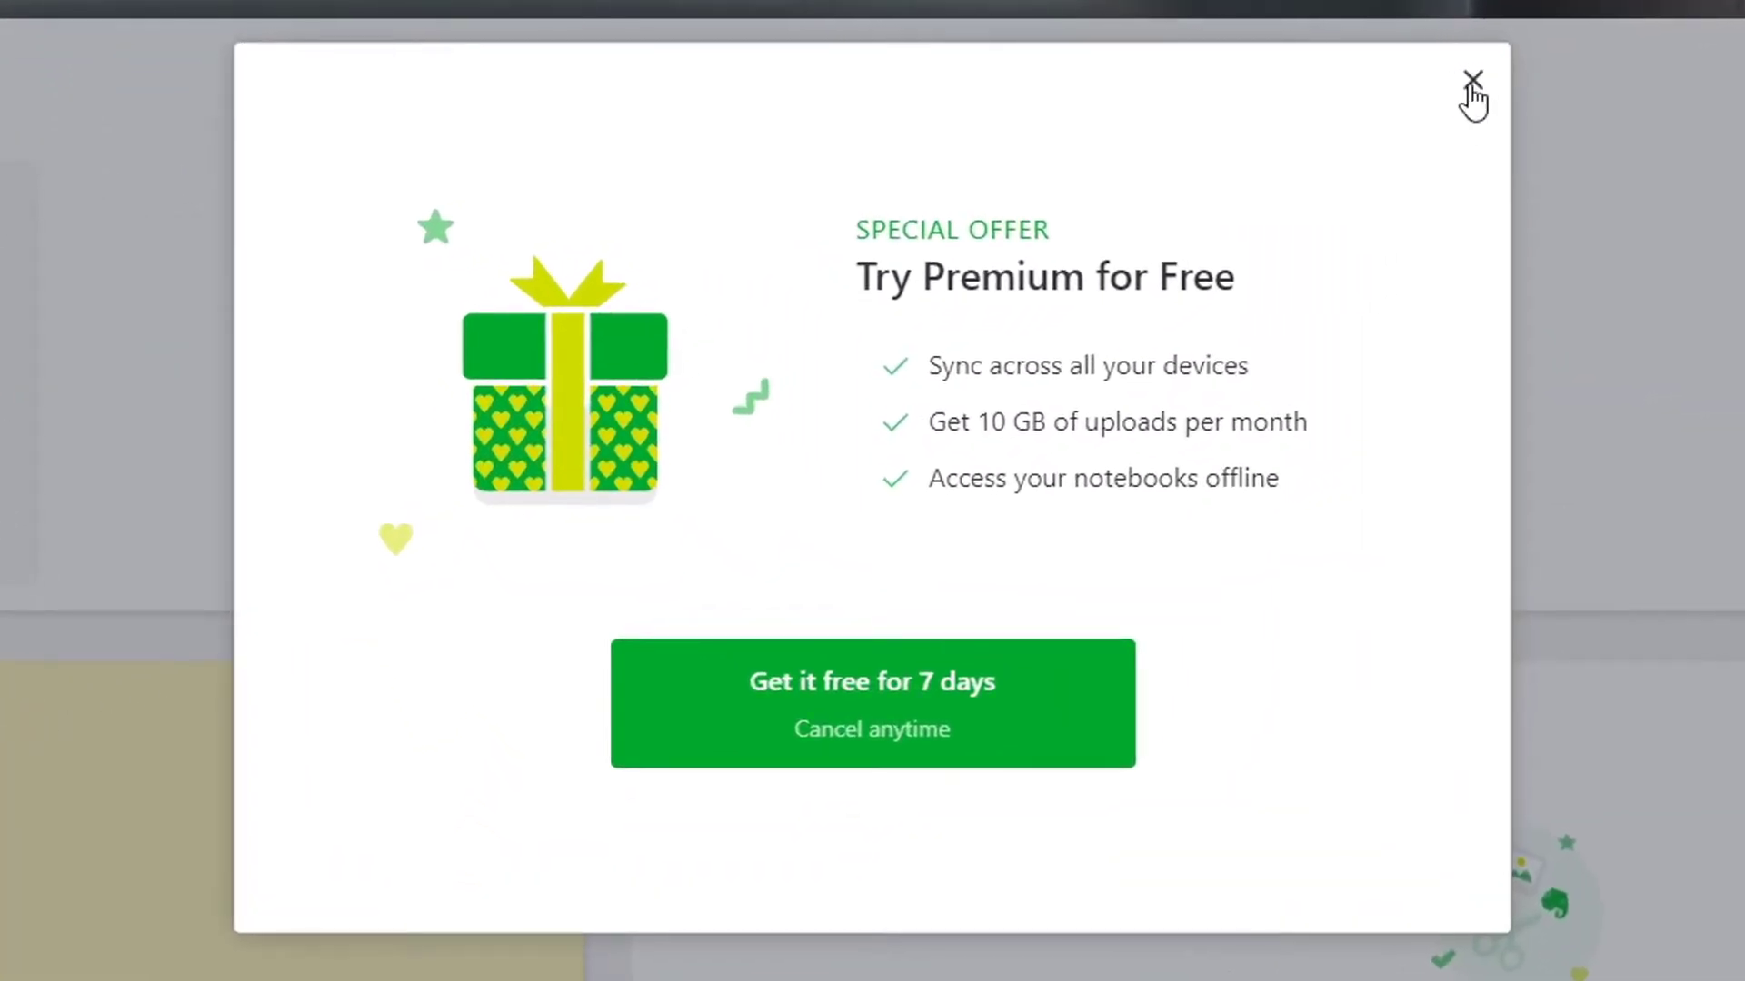
pyautogui.click(1471, 82)
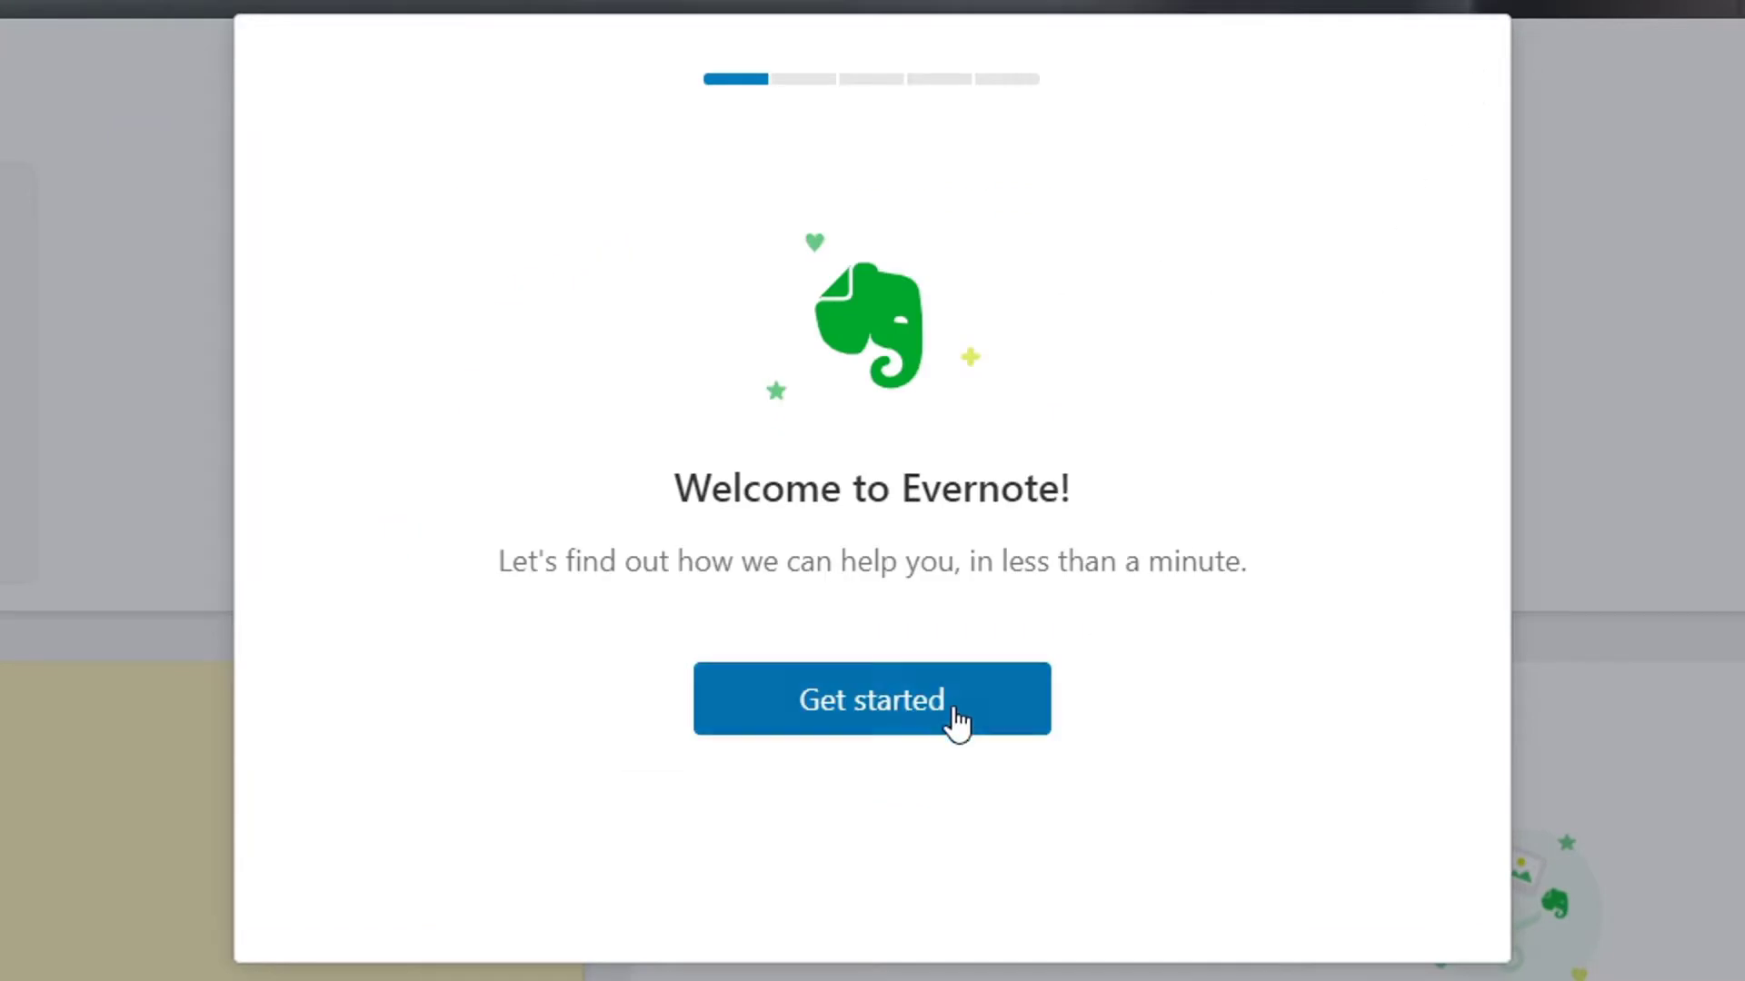
# Answer onboarding with Personal, Web Browser and Writing, then continue on the Basic plan
pyautogui.click(916, 696)
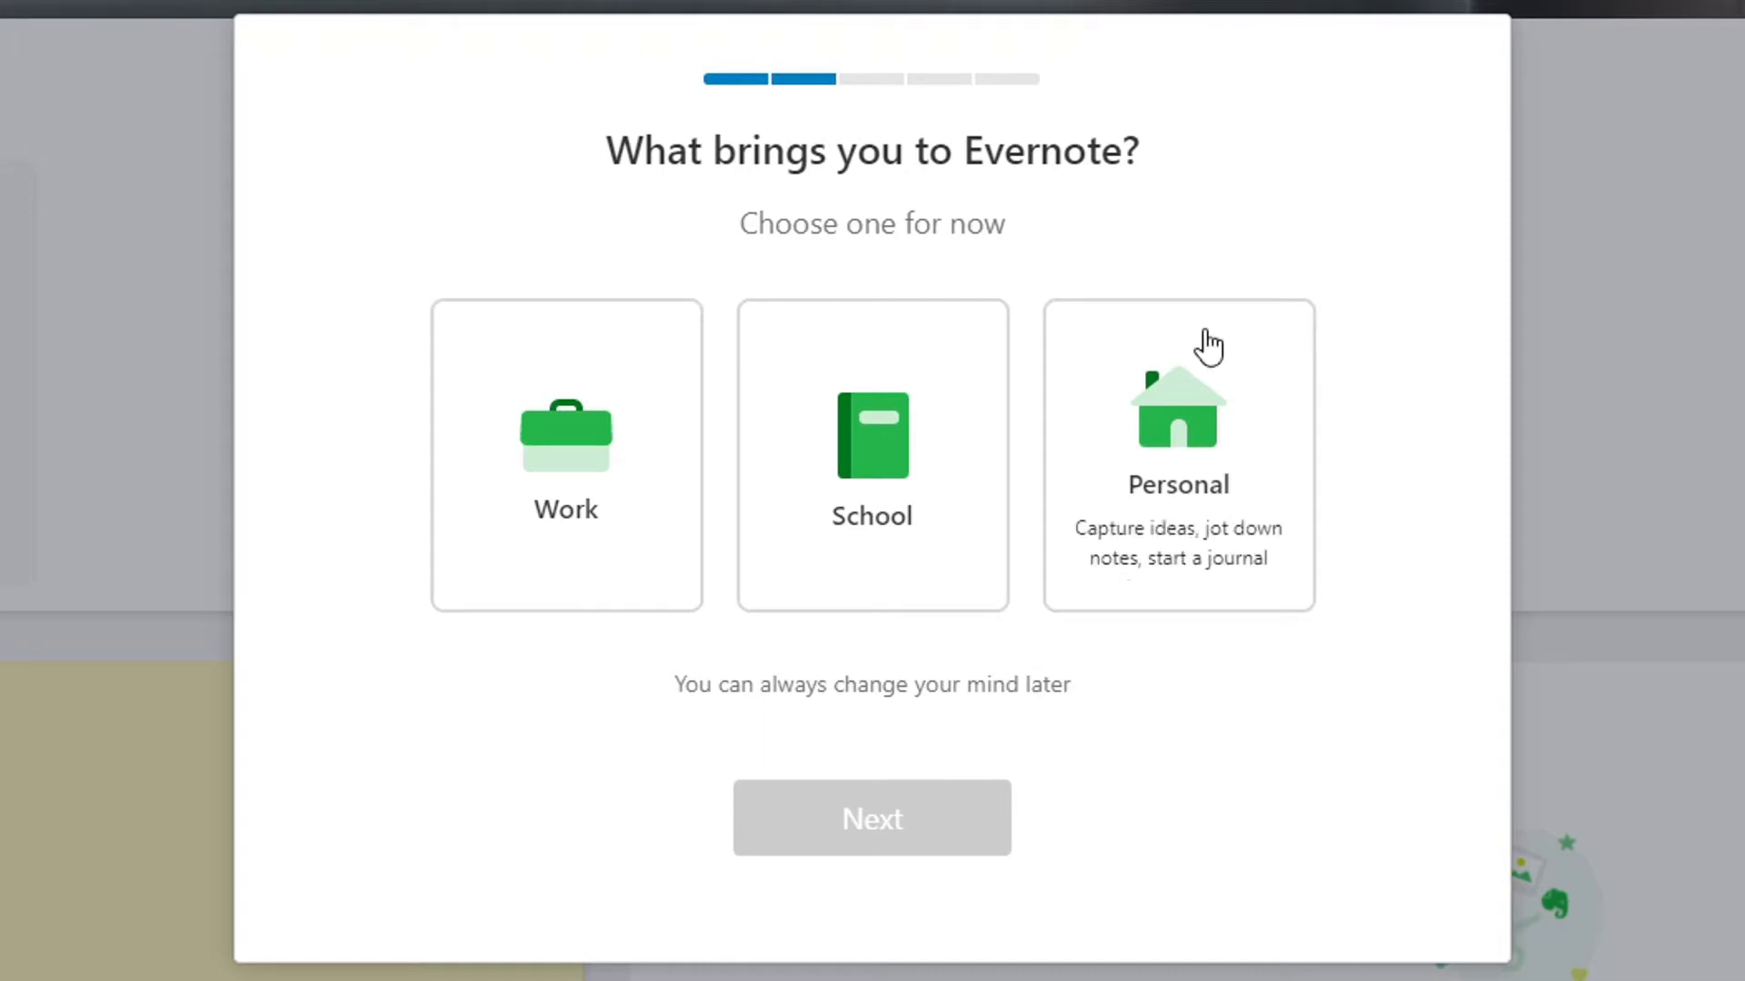
pyautogui.click(1160, 475)
pyautogui.click(845, 818)
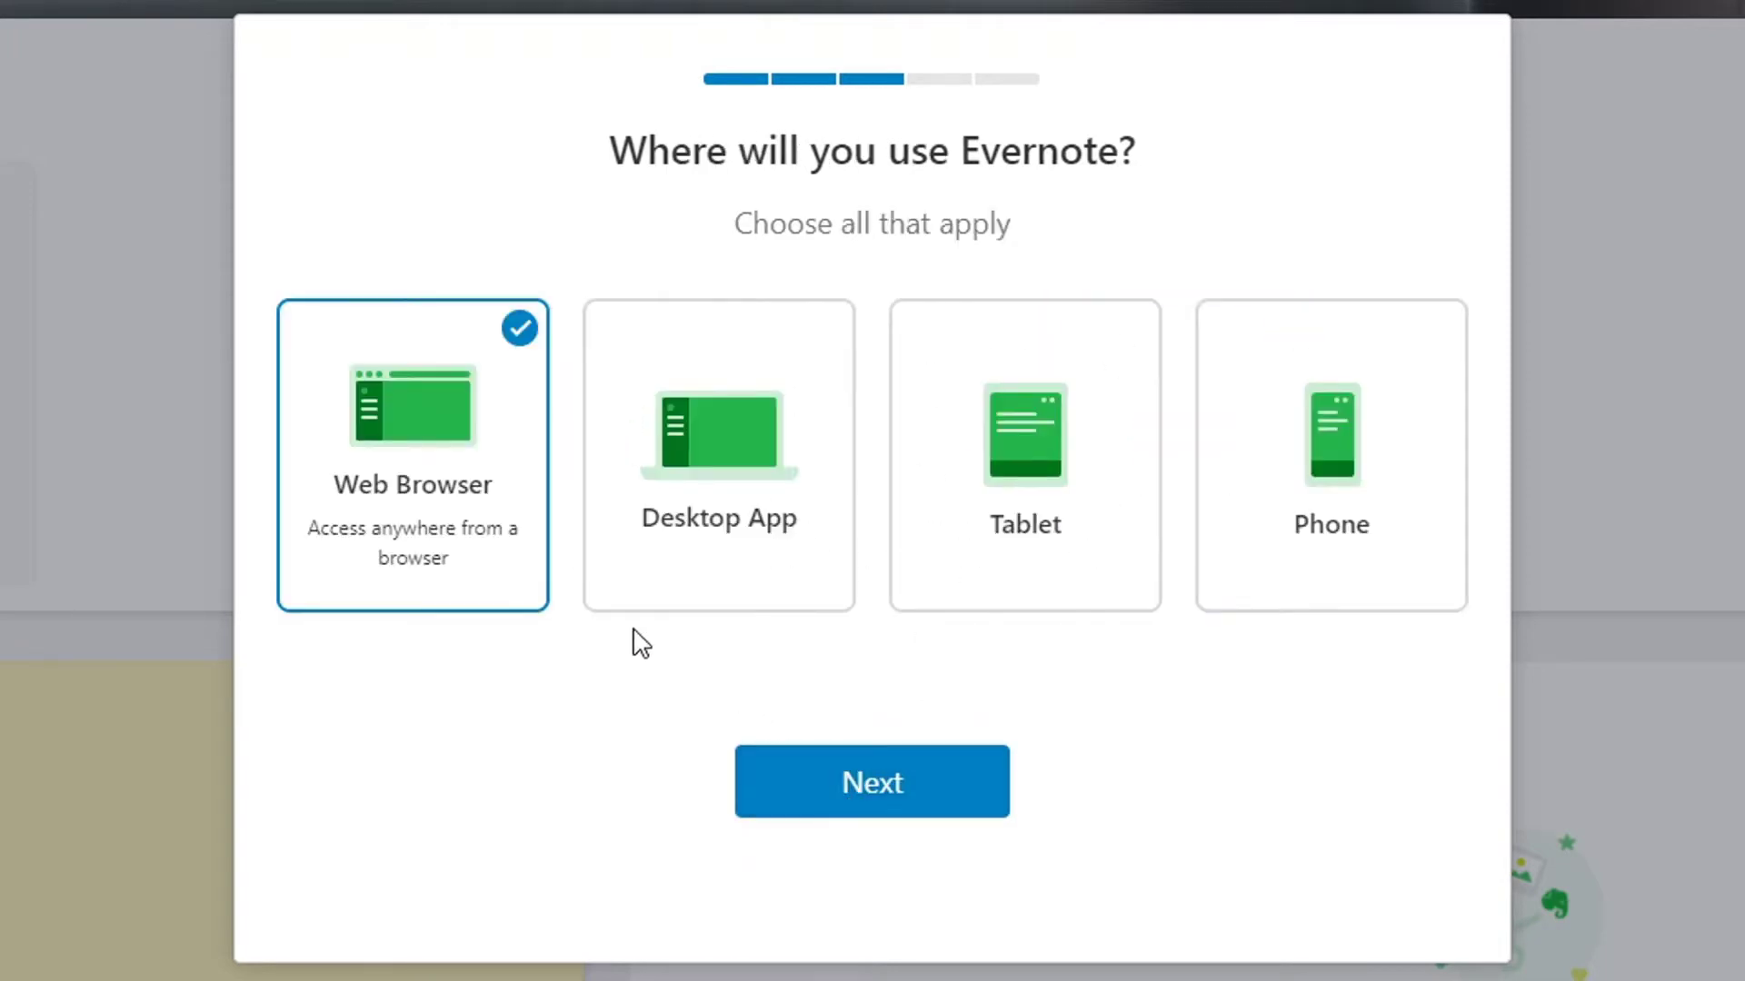
pyautogui.click(946, 792)
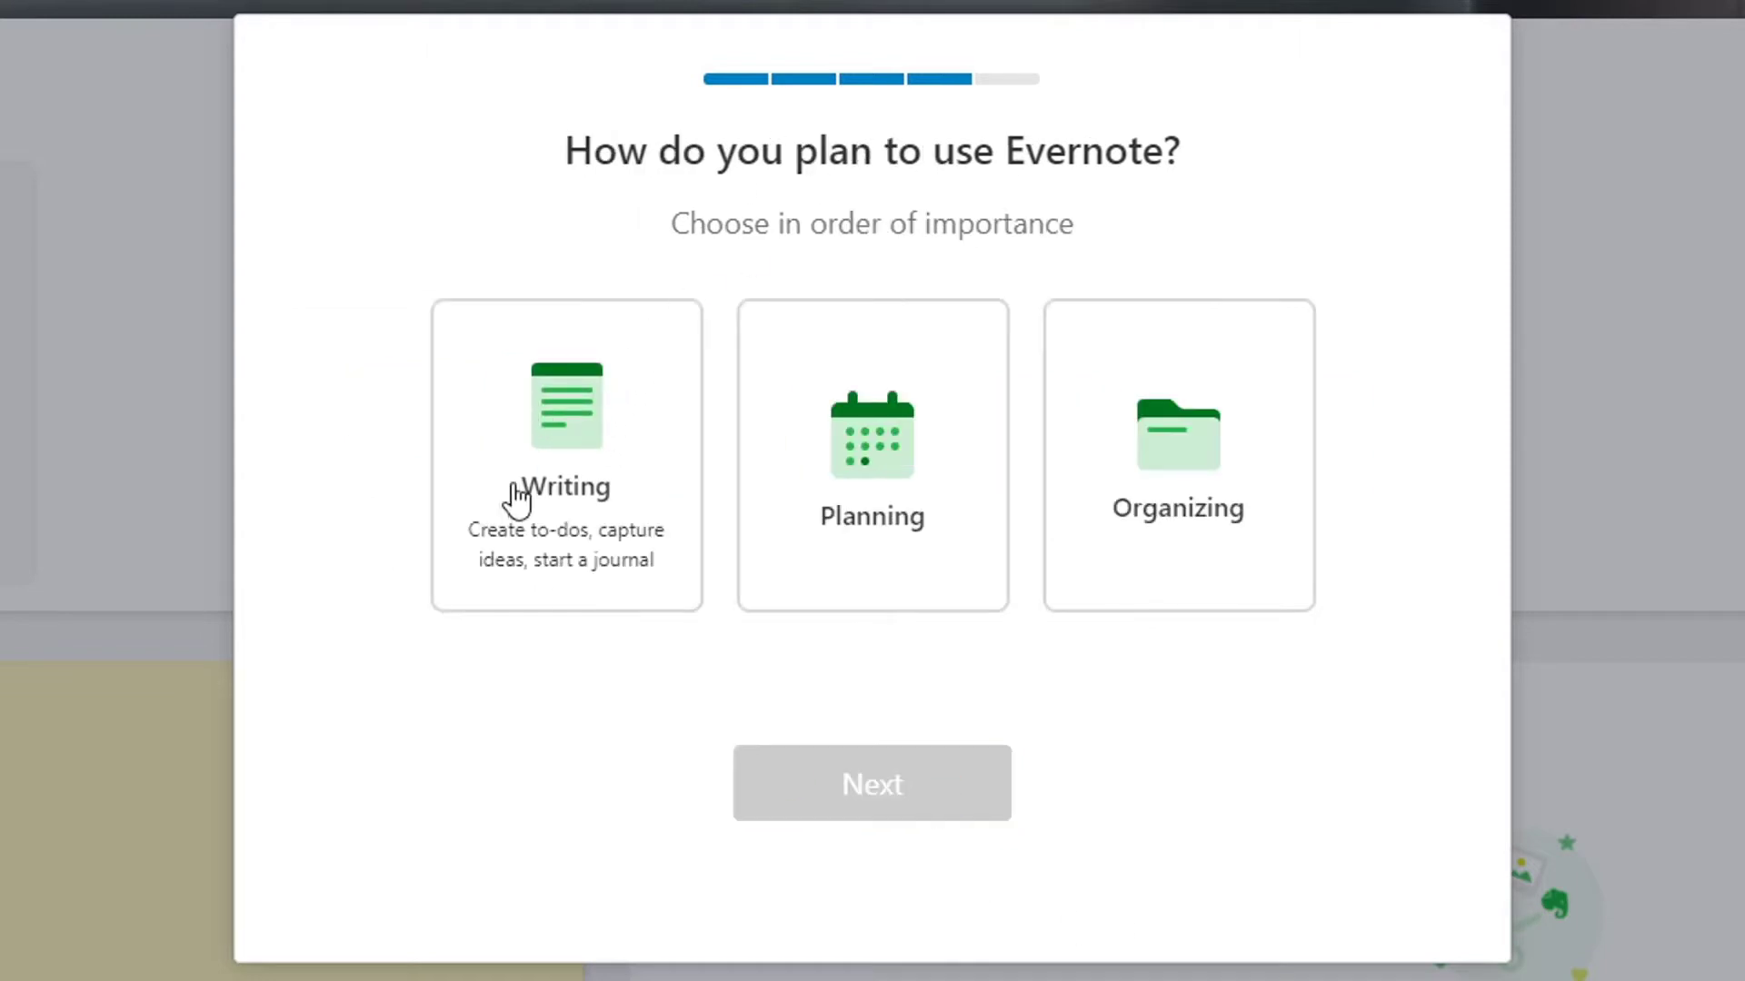
pyautogui.click(592, 467)
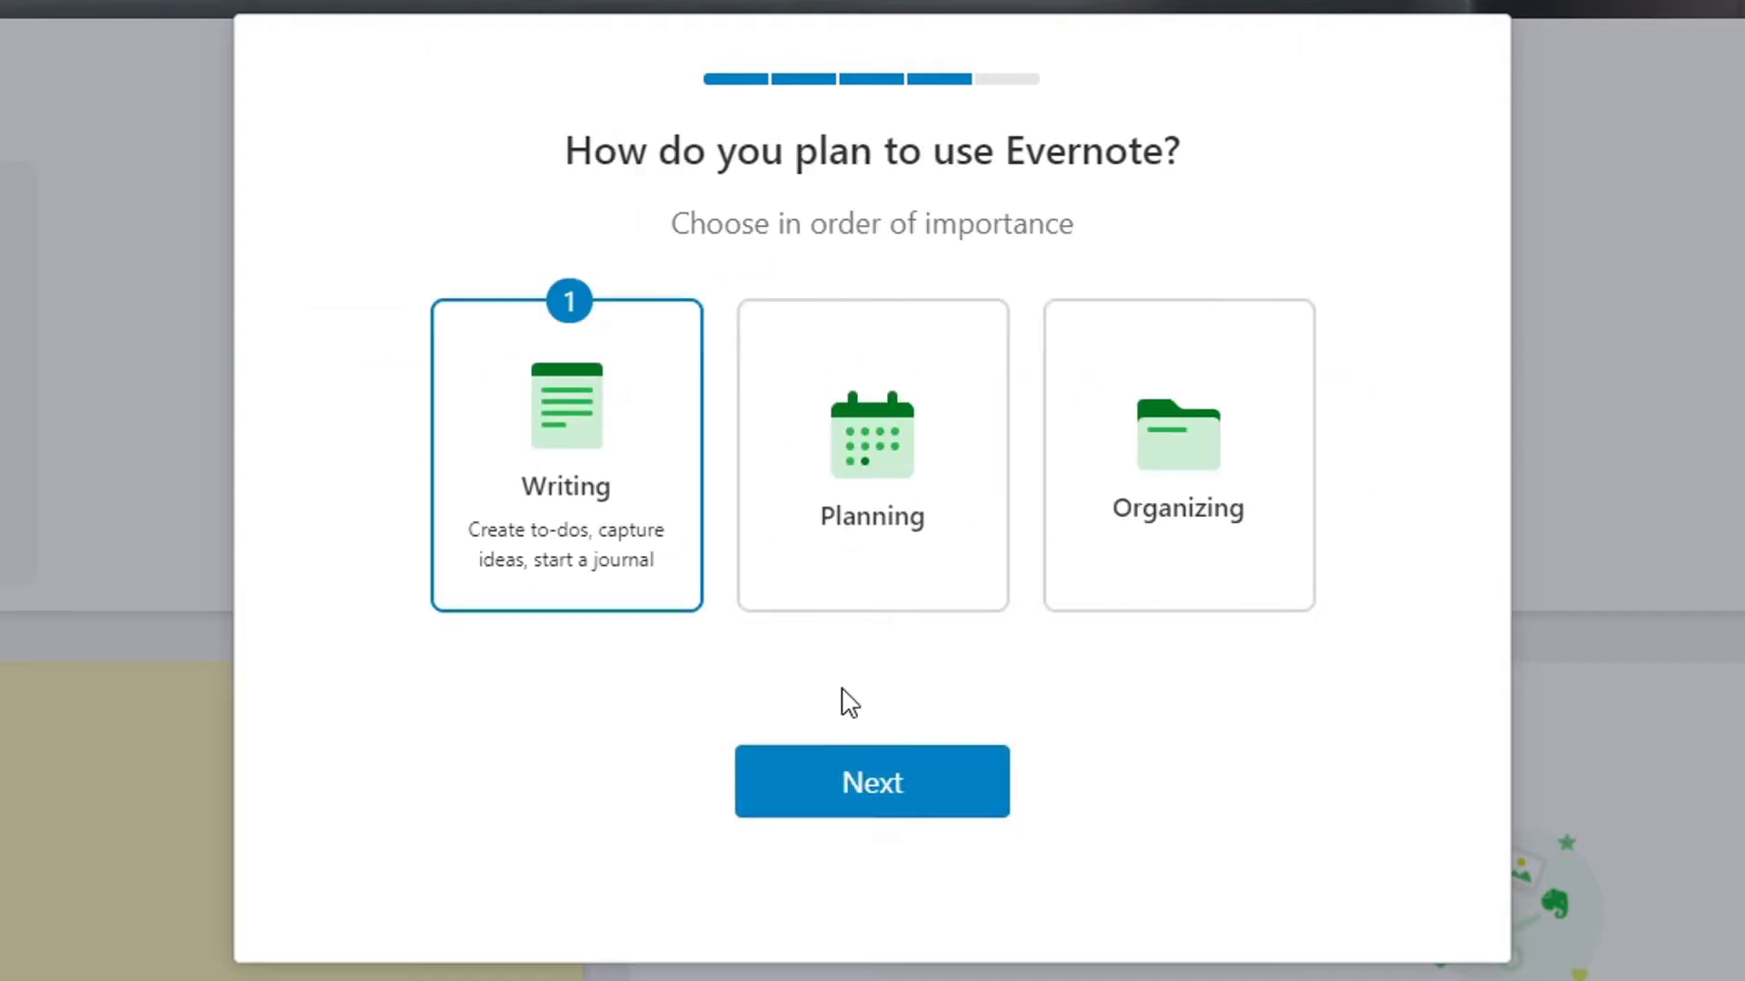
pyautogui.click(874, 800)
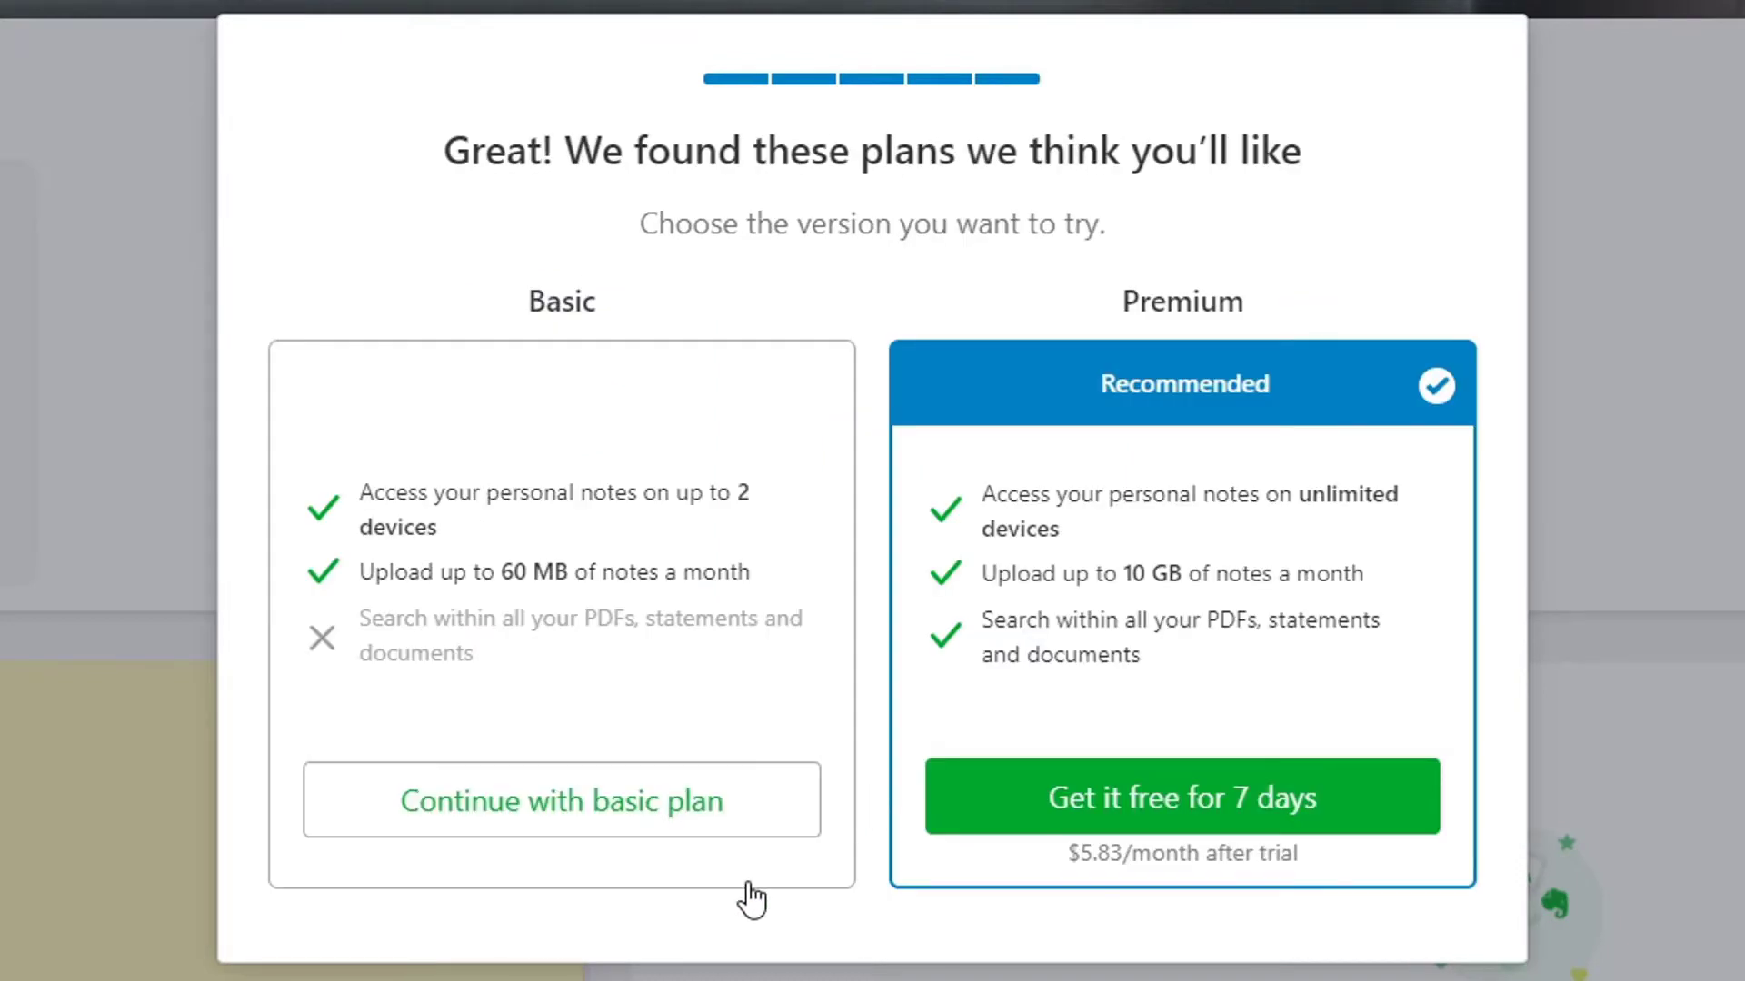
pyautogui.click(637, 822)
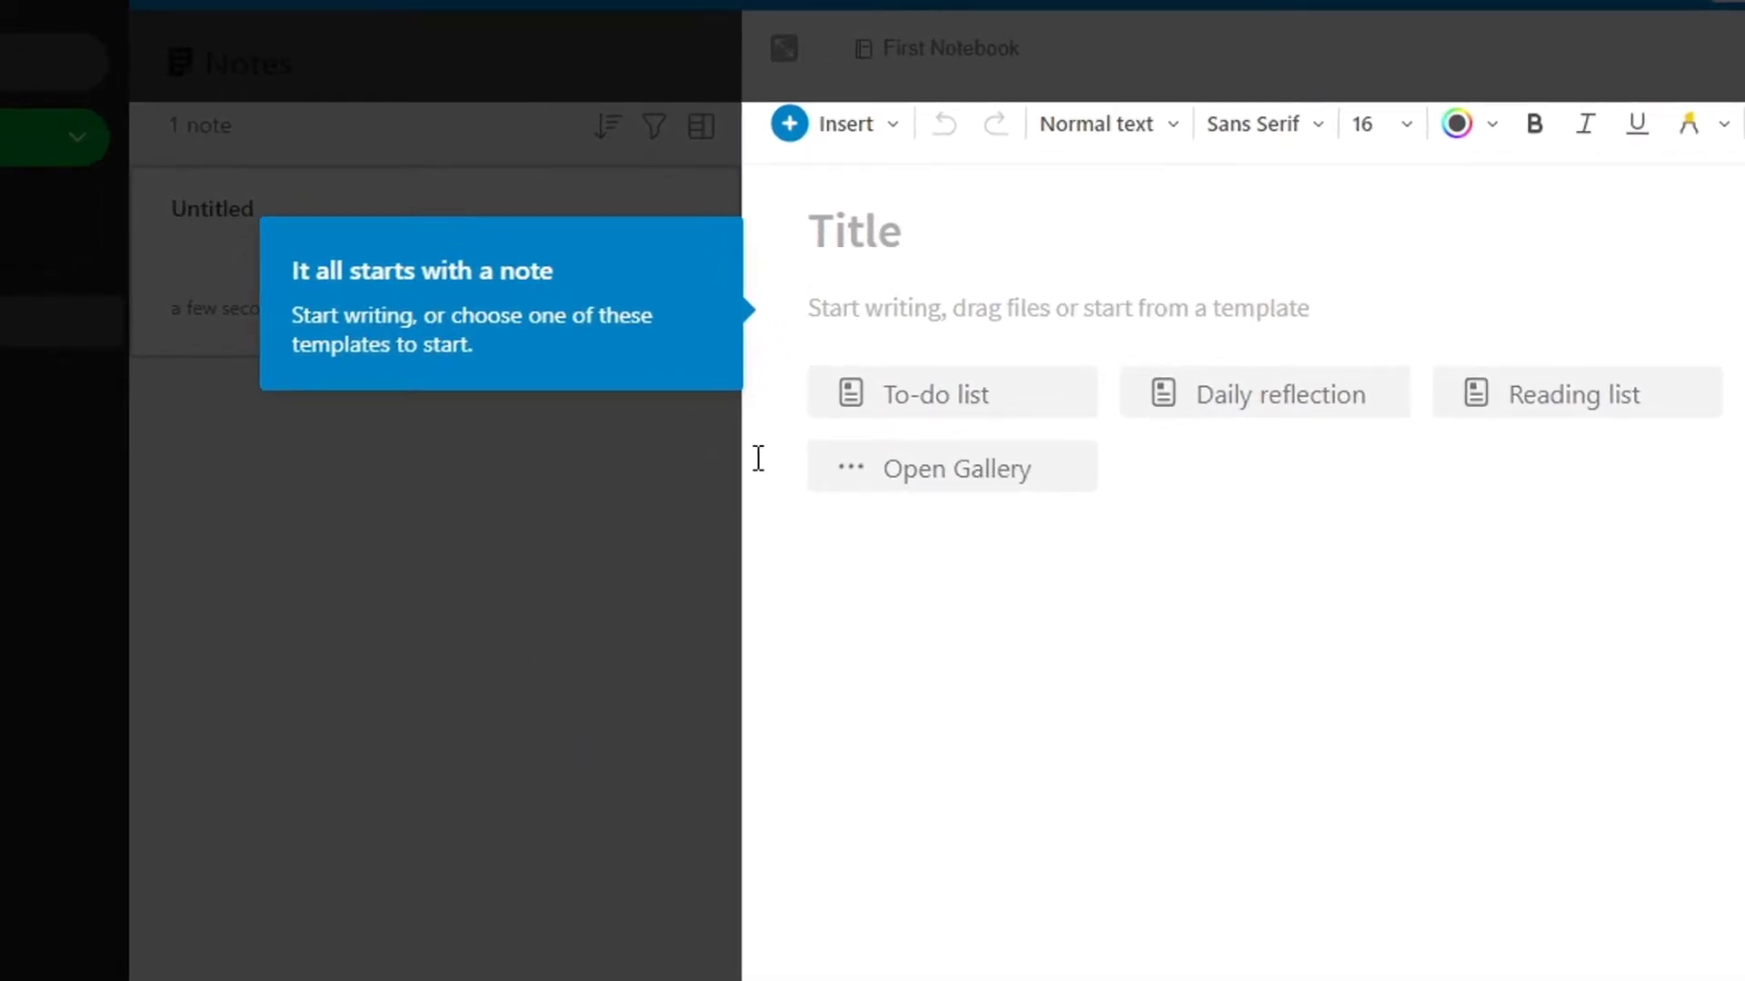
# Title the note 'Best Headphones for Streaming'
pyautogui.click(997, 226)
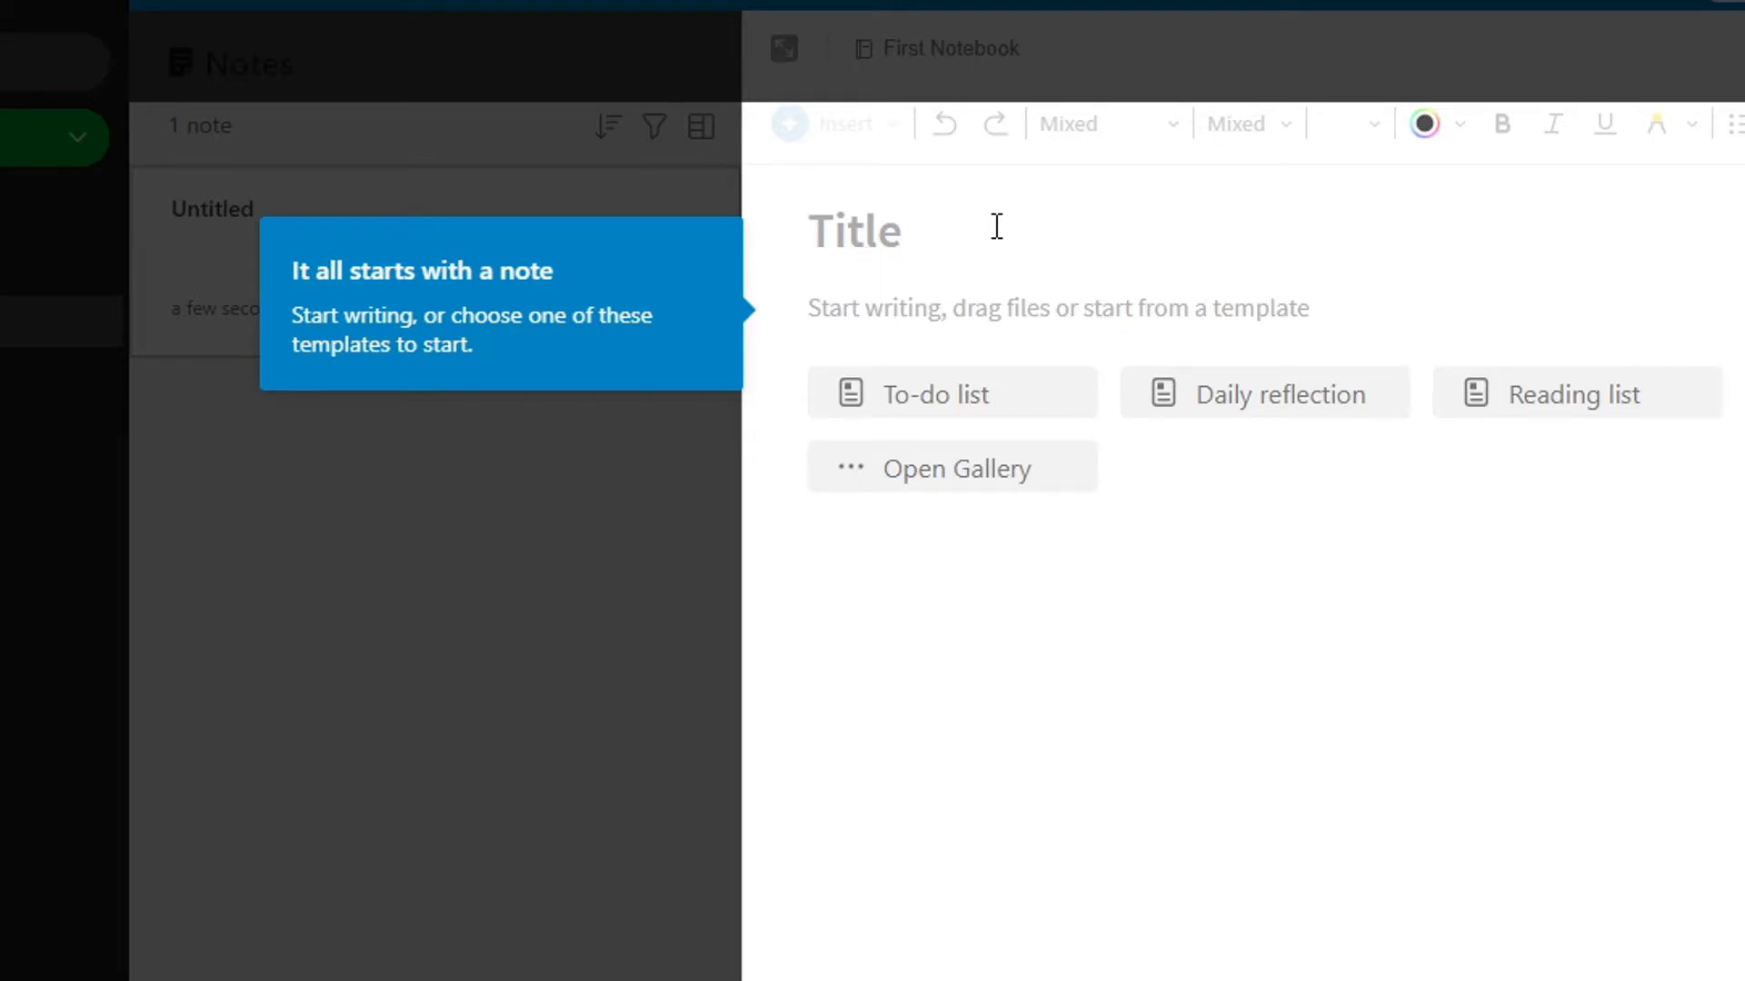
pyautogui.write('bEST')
pyautogui.hotkey('ctrl', 'a')
pyautogui.write('Best Hea')
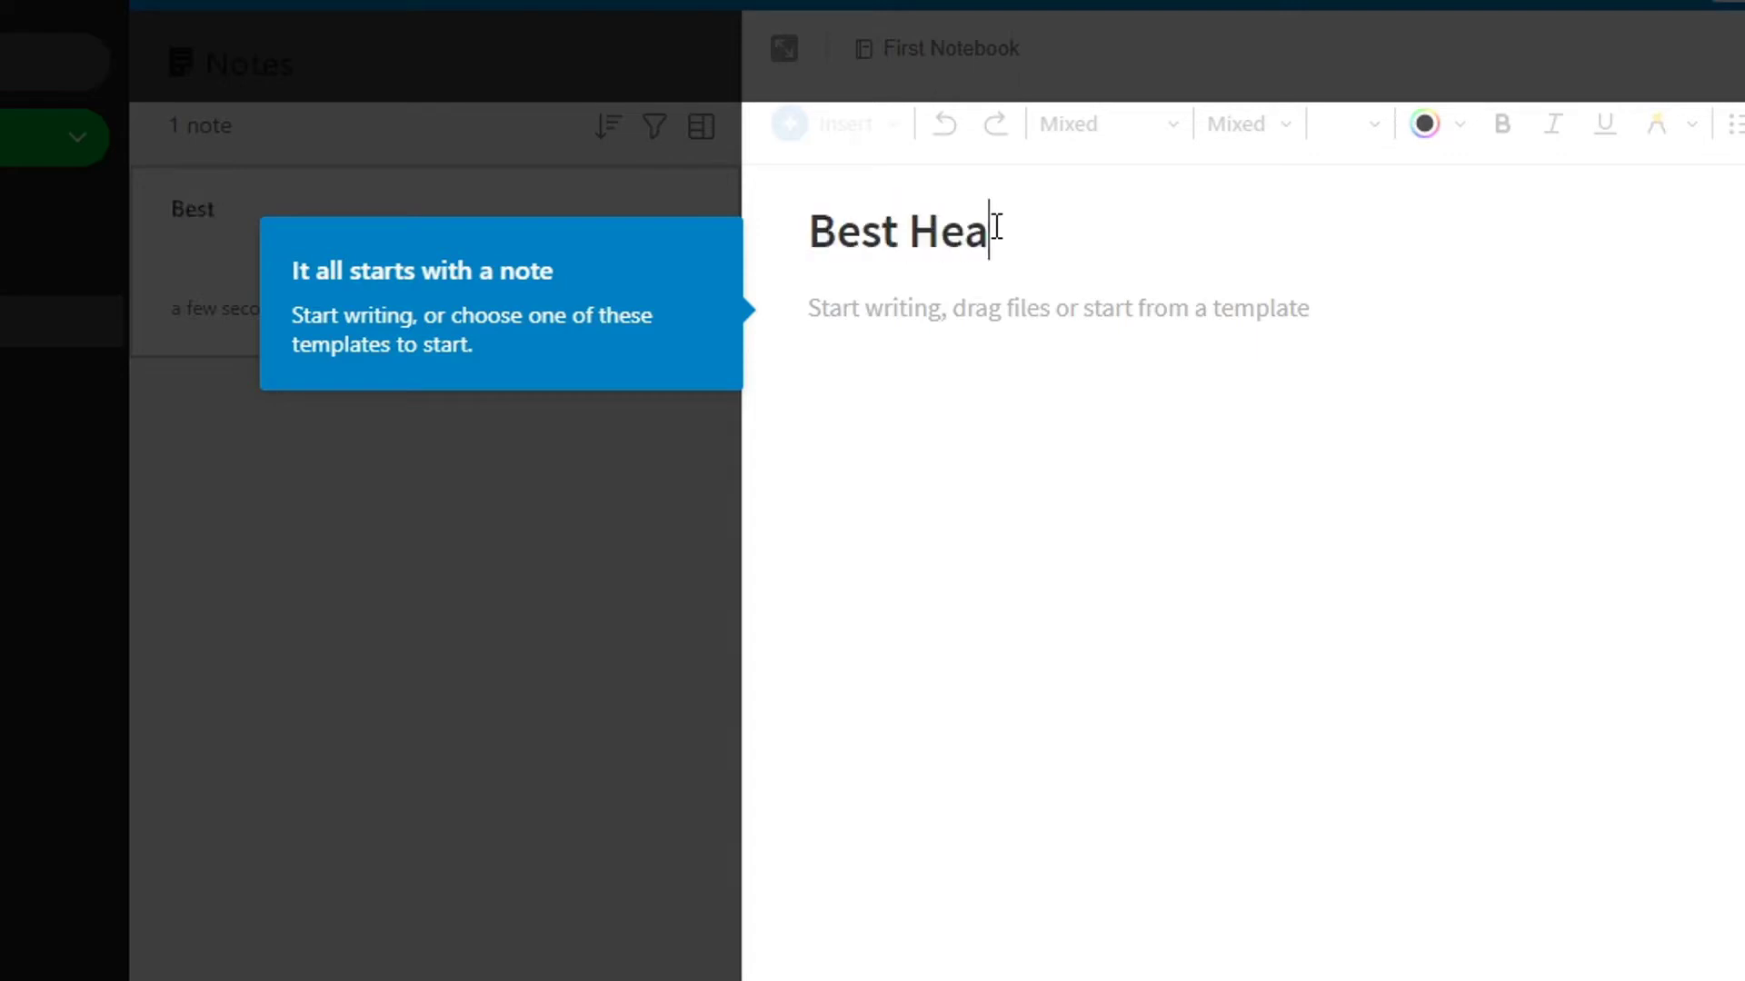
pyautogui.write('dphones for S')
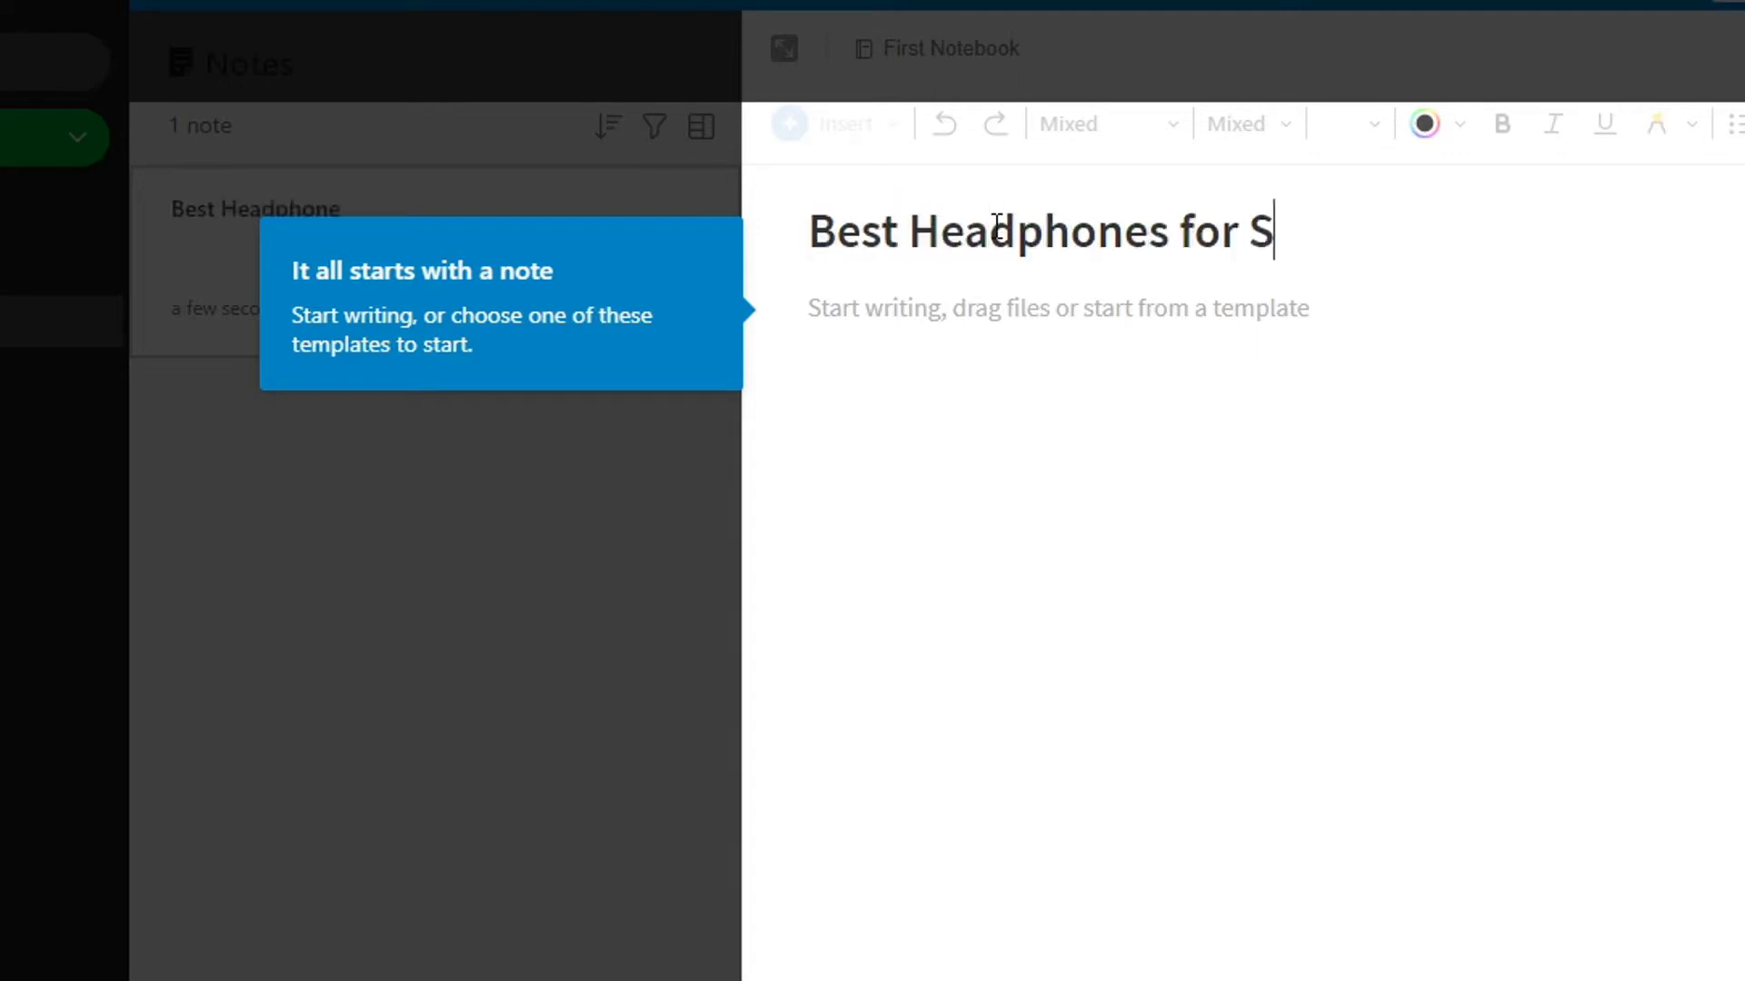
pyautogui.write('treaming')
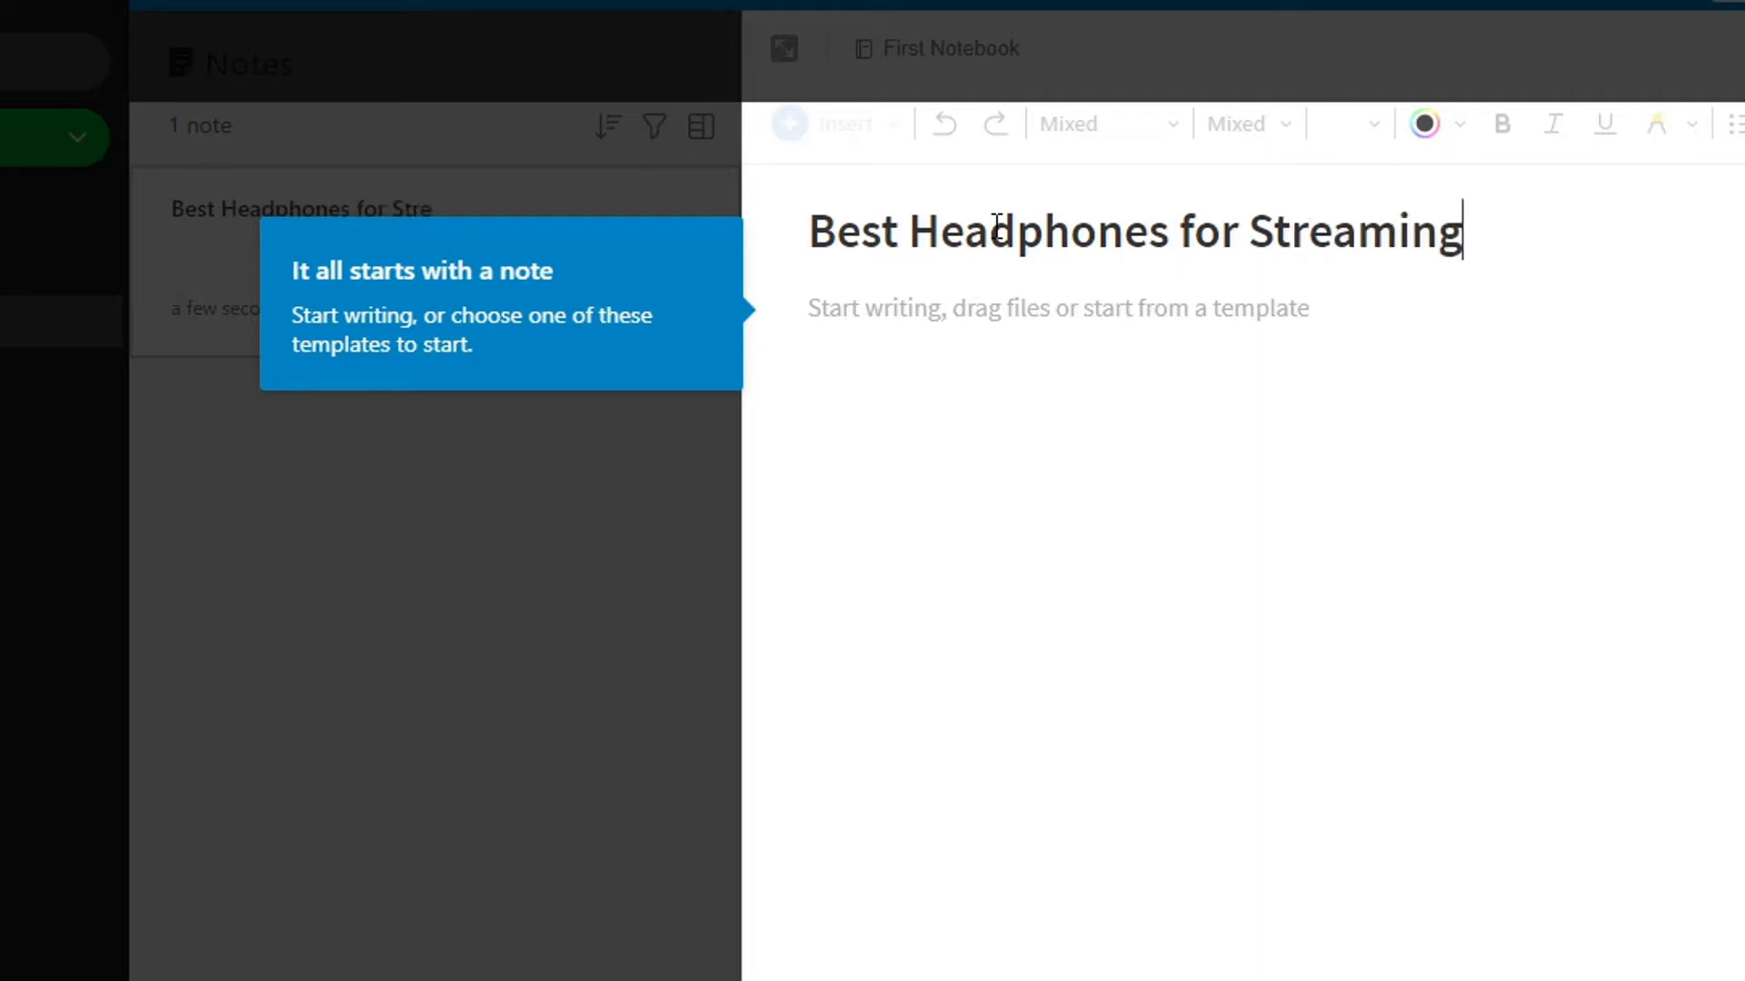
pyautogui.press('Return')
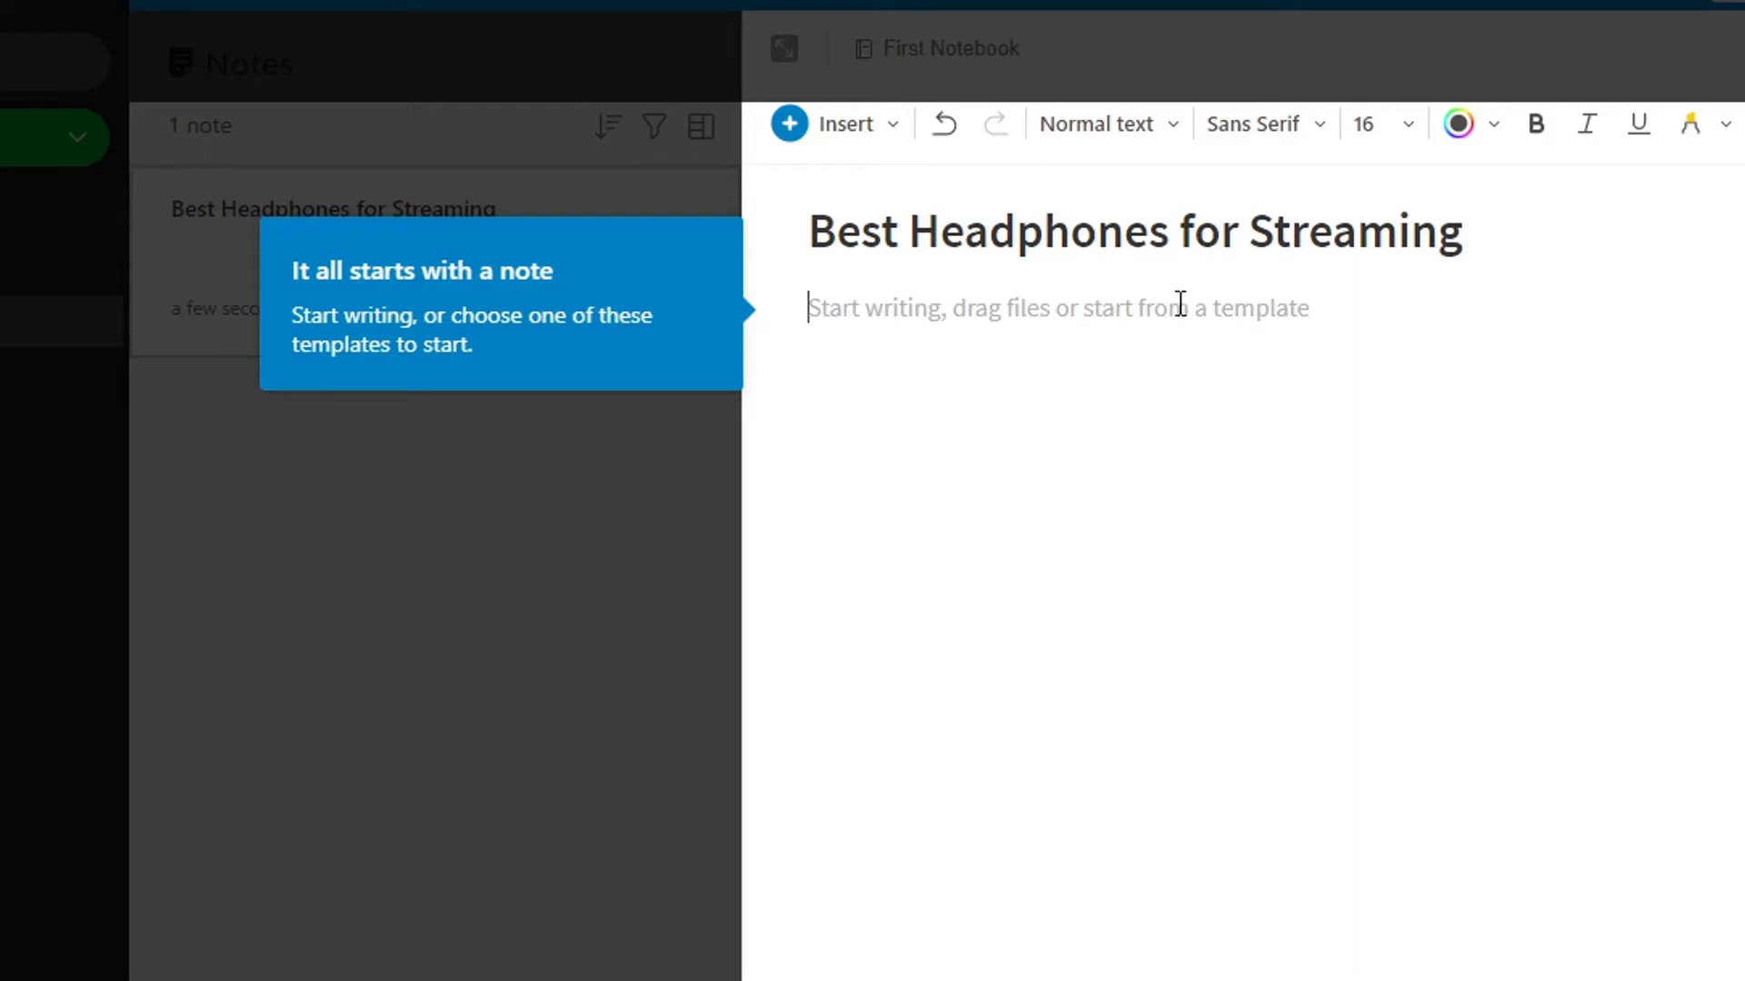
# Paste the intro paragraph about the 10 best headphones and dismiss the editor tour and checklist
pyautogui.hotkey('ctrl', 'v')
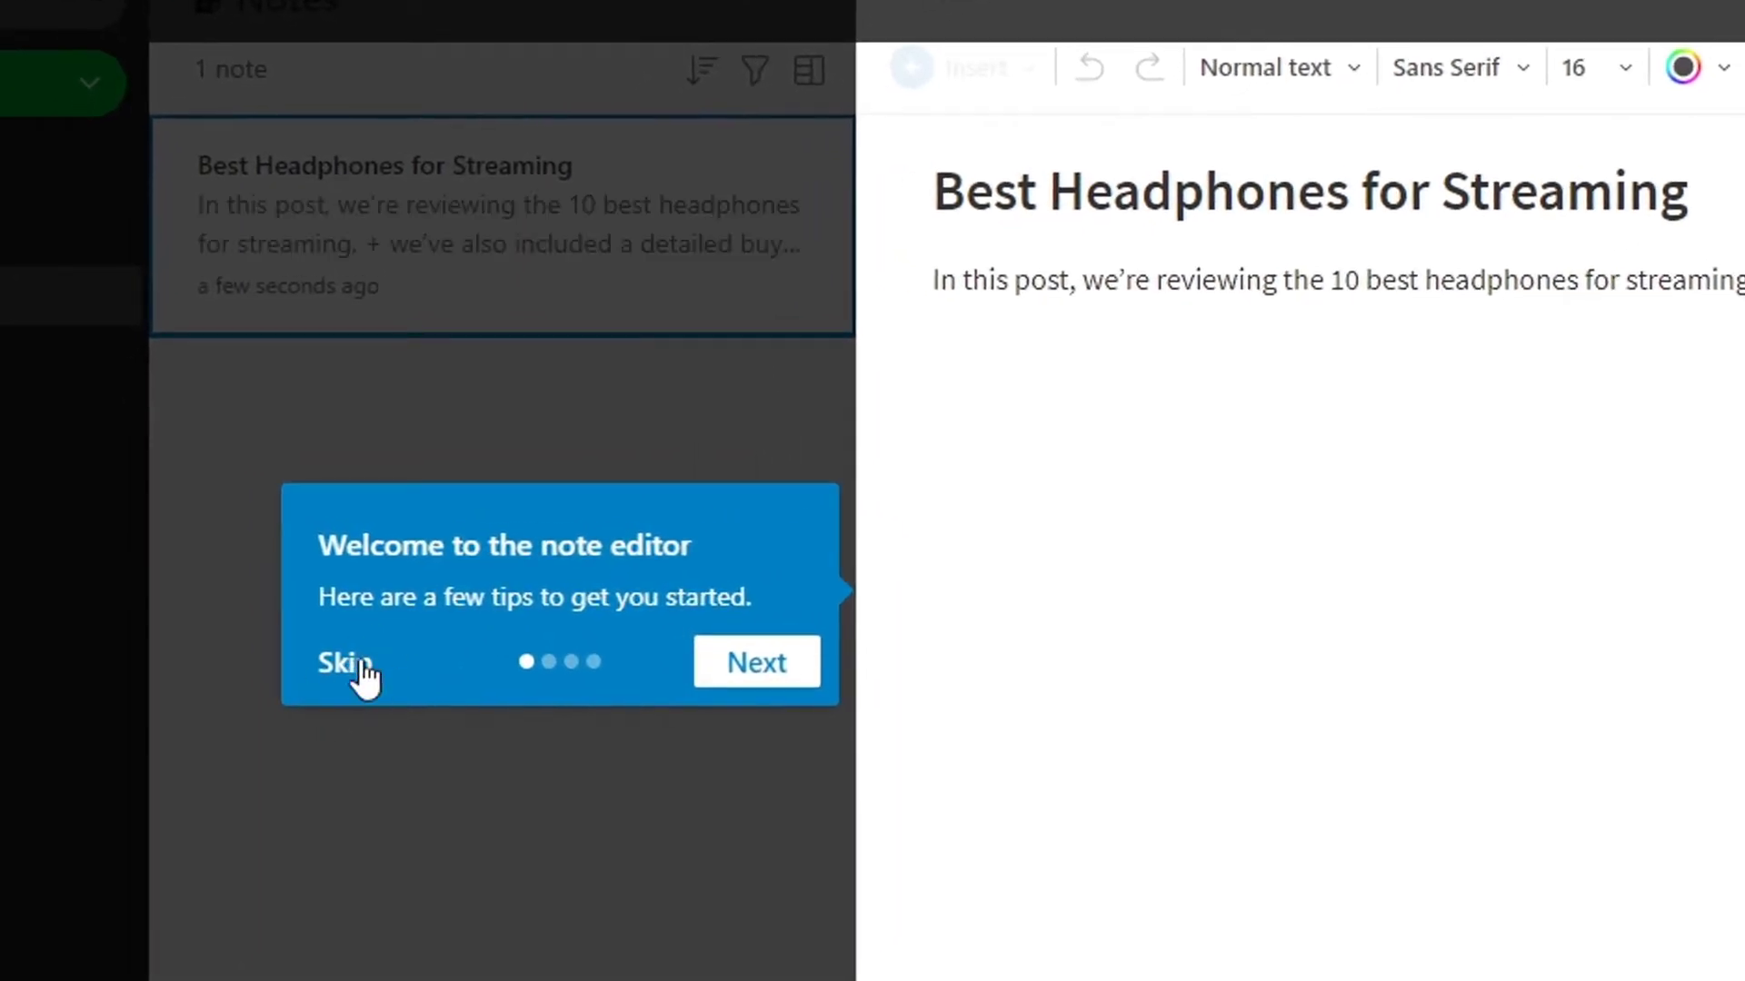
pyautogui.click(364, 670)
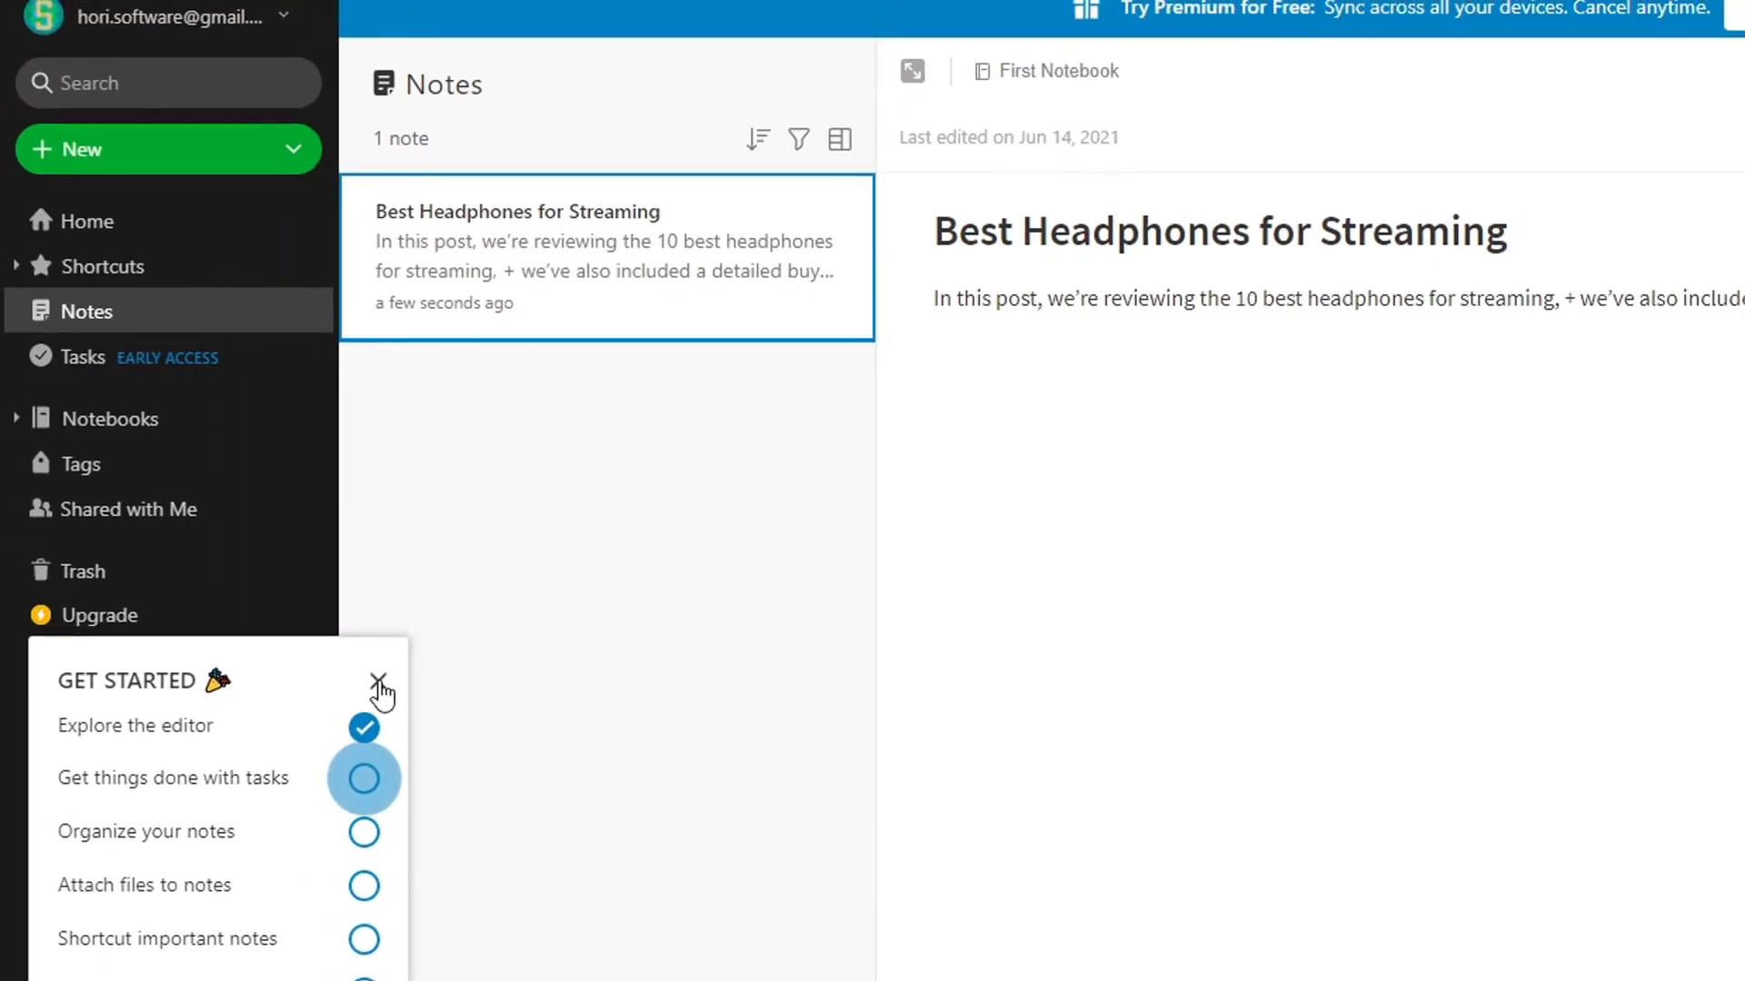
pyautogui.click(379, 684)
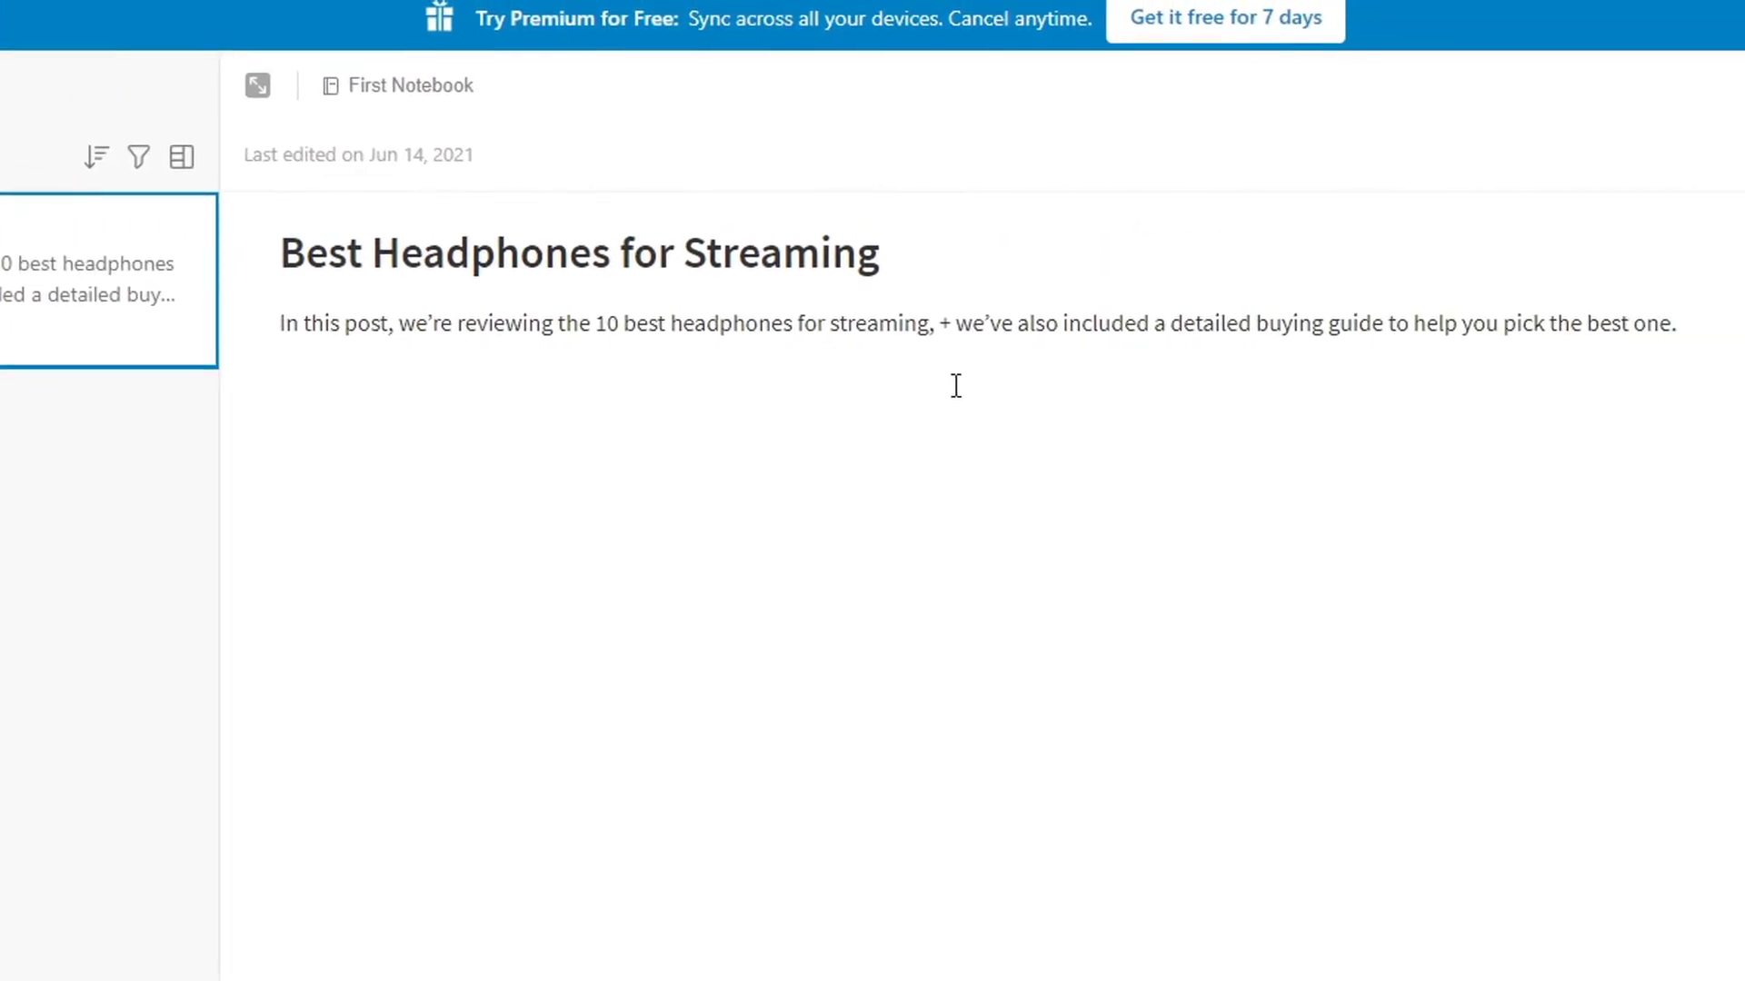
# Link the phrase 'best headphones for streaming' to the copied headphonesreviews.com review URL
pyautogui.moveTo(1045, 324); pyautogui.dragTo(1151, 325)
pyautogui.click(1218, 325)
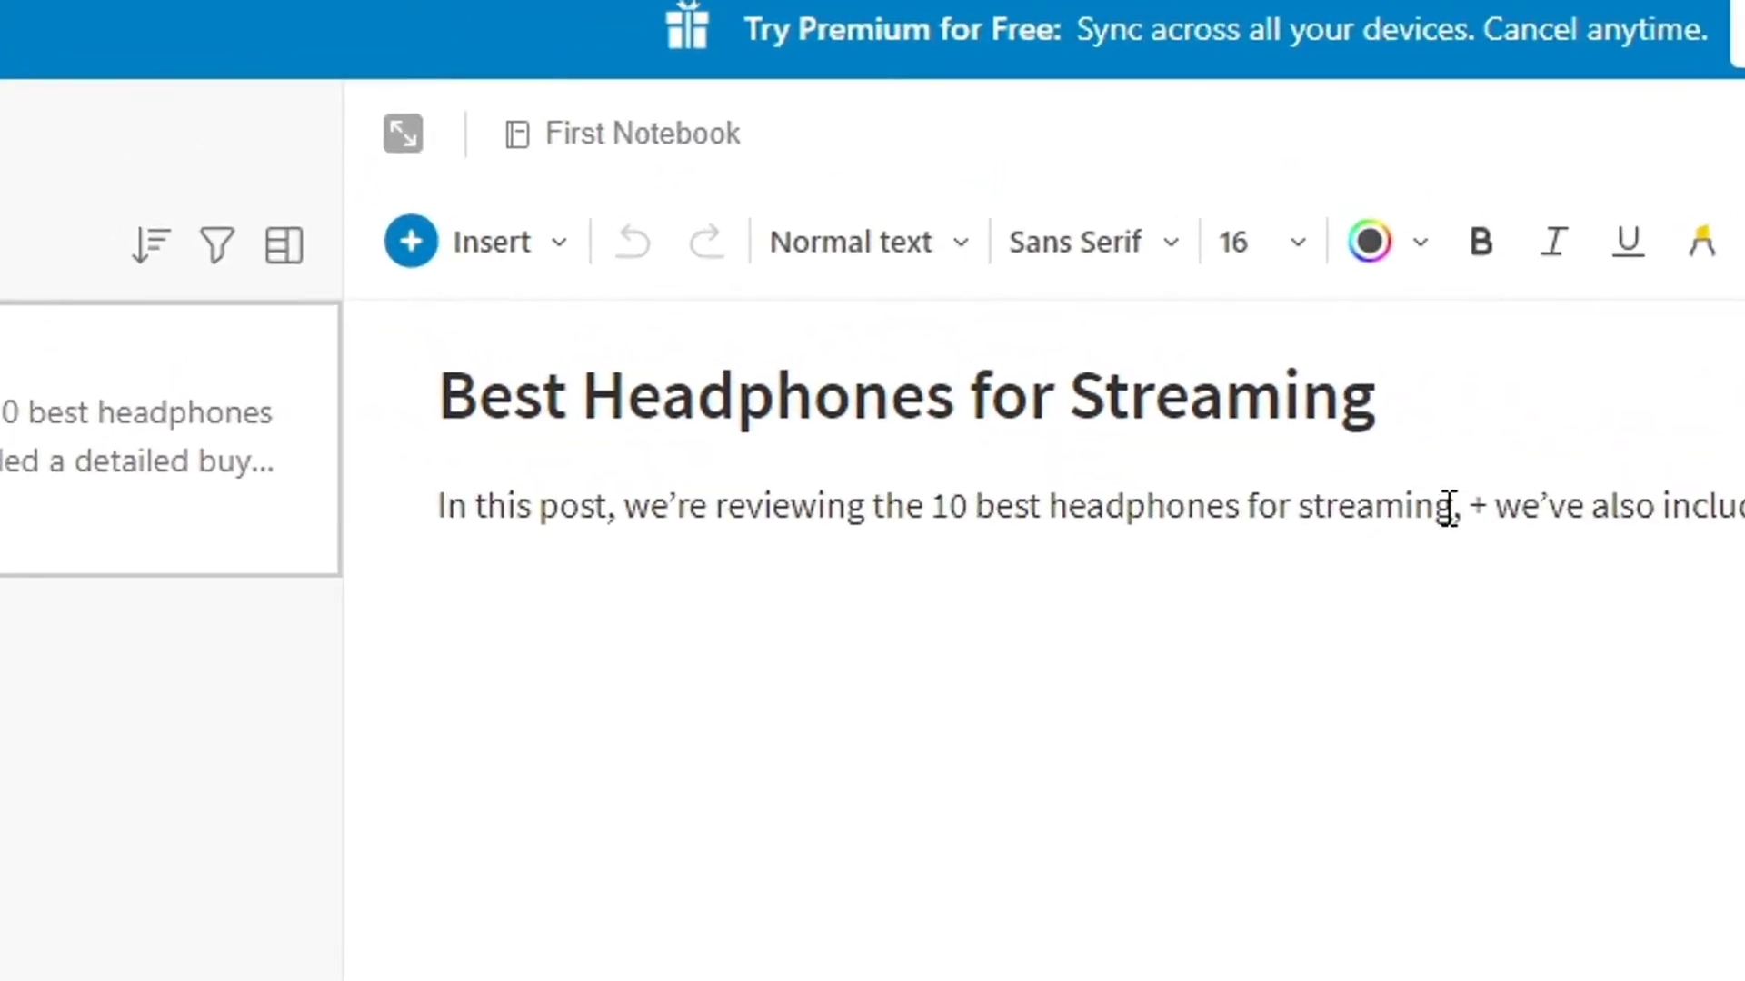
pyautogui.moveTo(1448, 506); pyautogui.dragTo(978, 519)
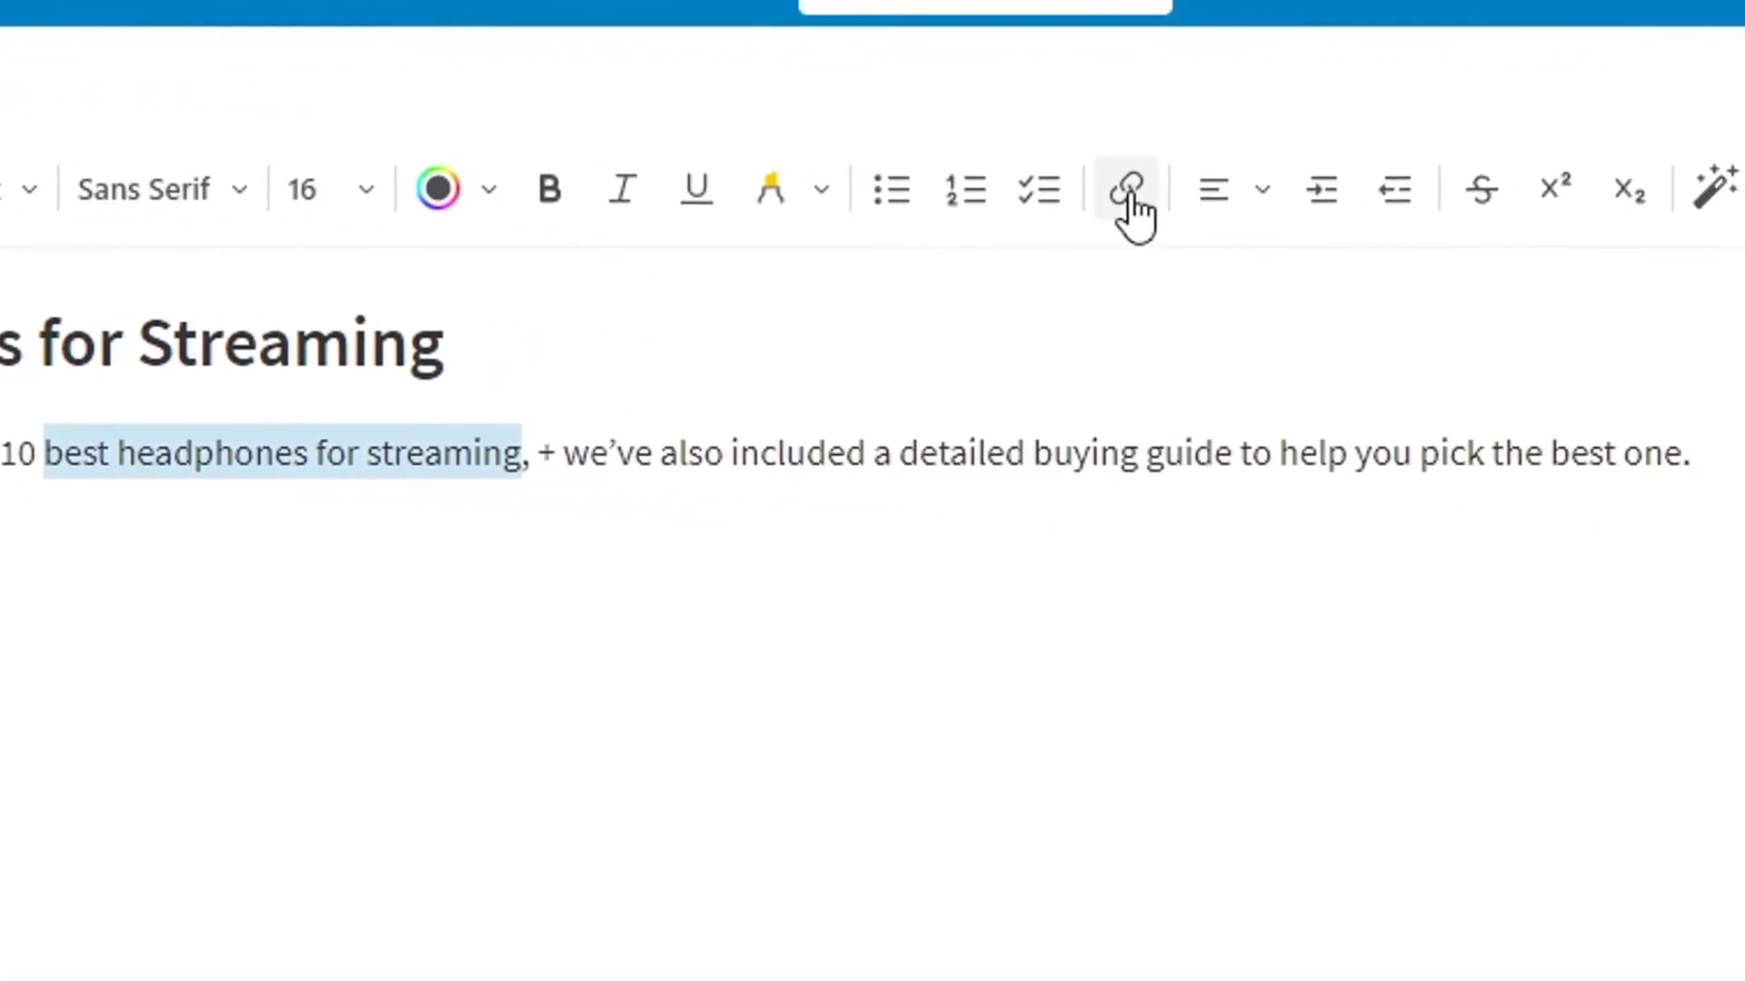
pyautogui.click(1129, 191)
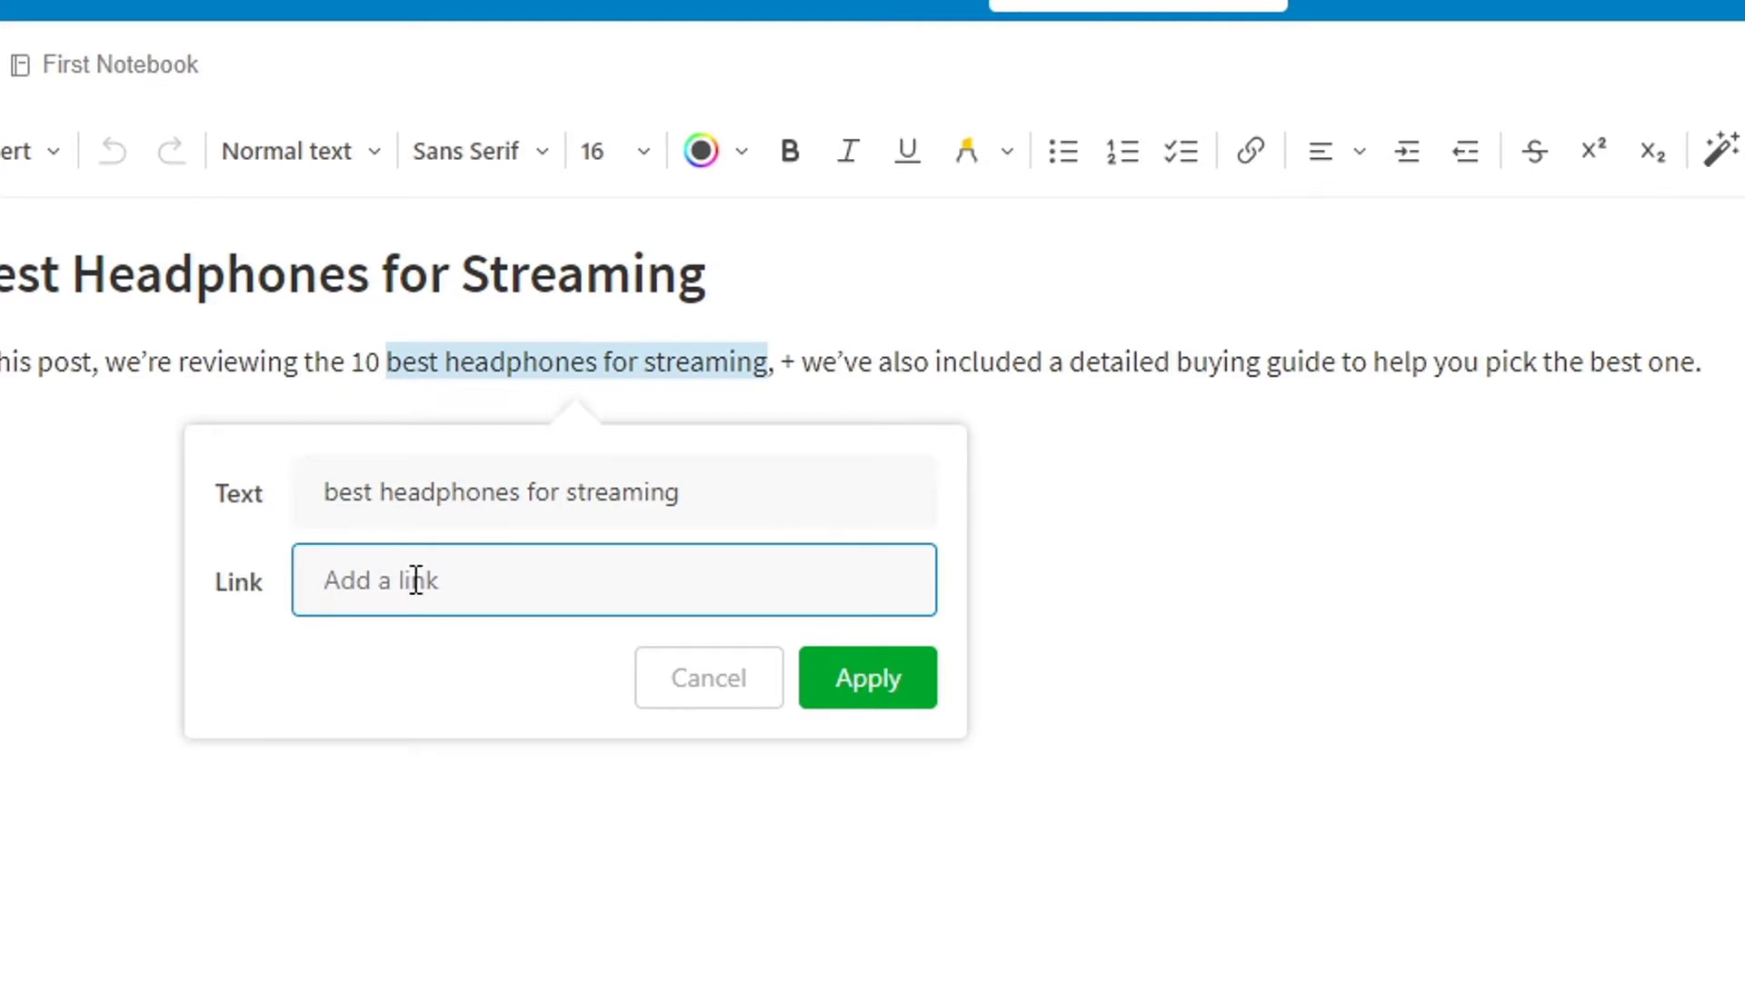
pyautogui.hotkey('ctrl', 'v')
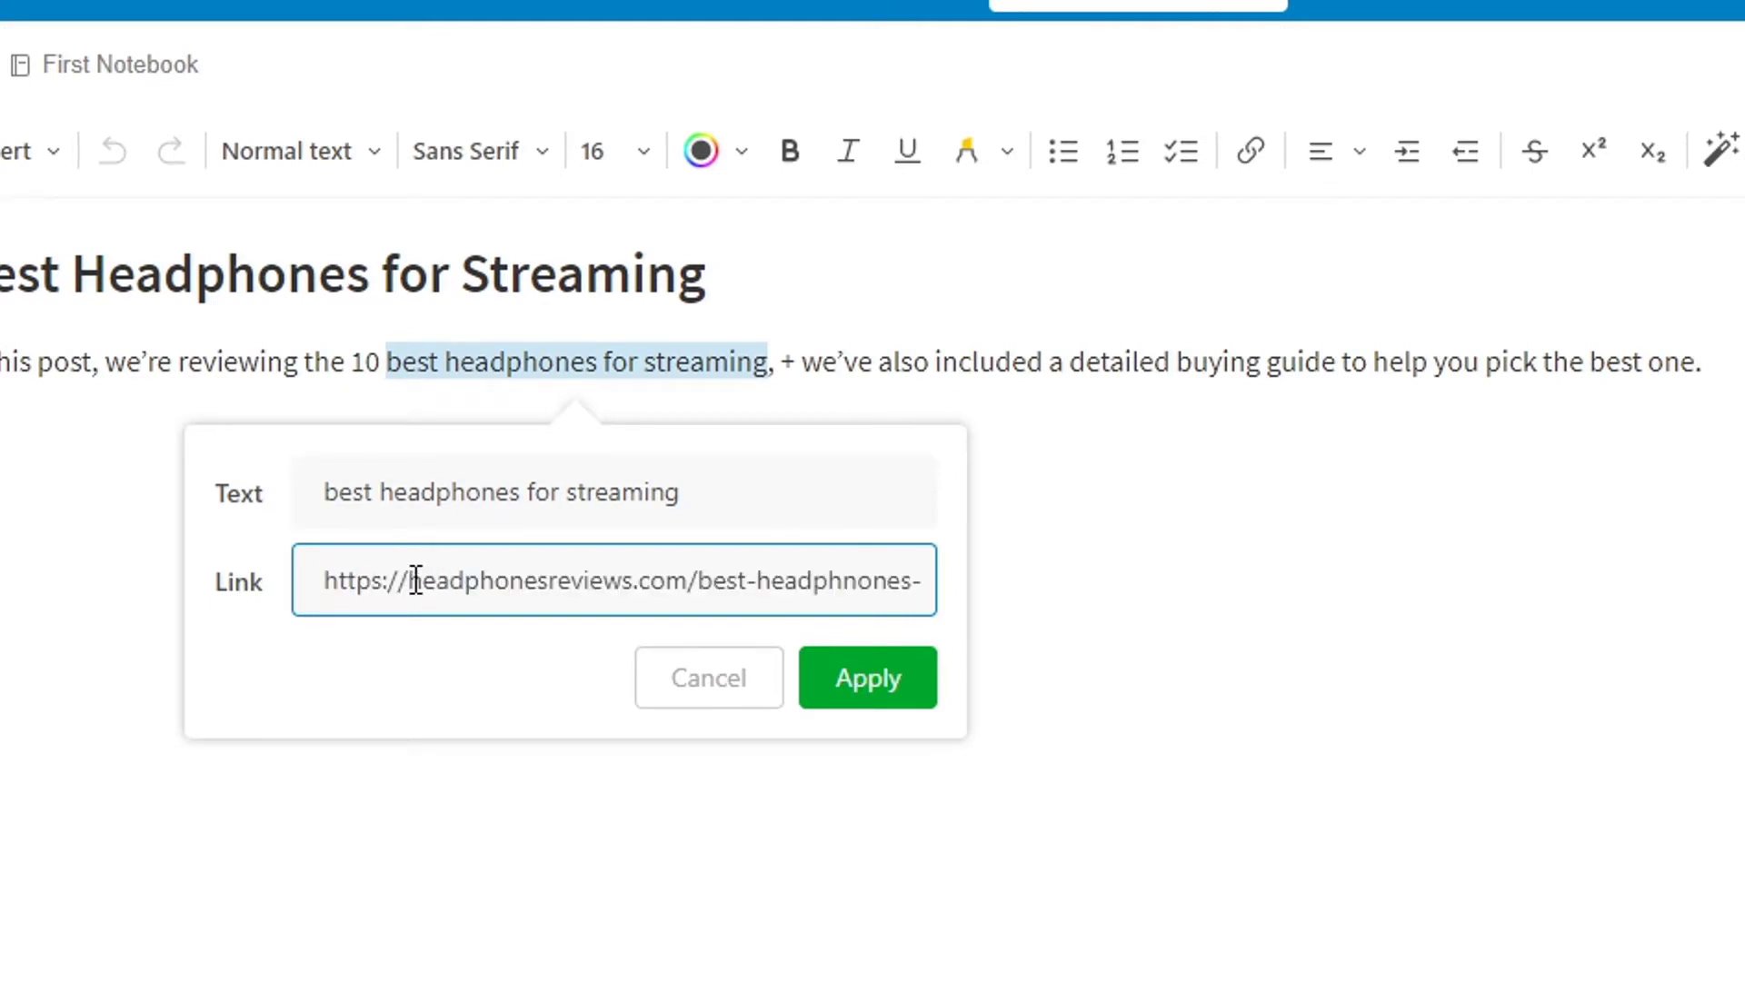
pyautogui.click(872, 702)
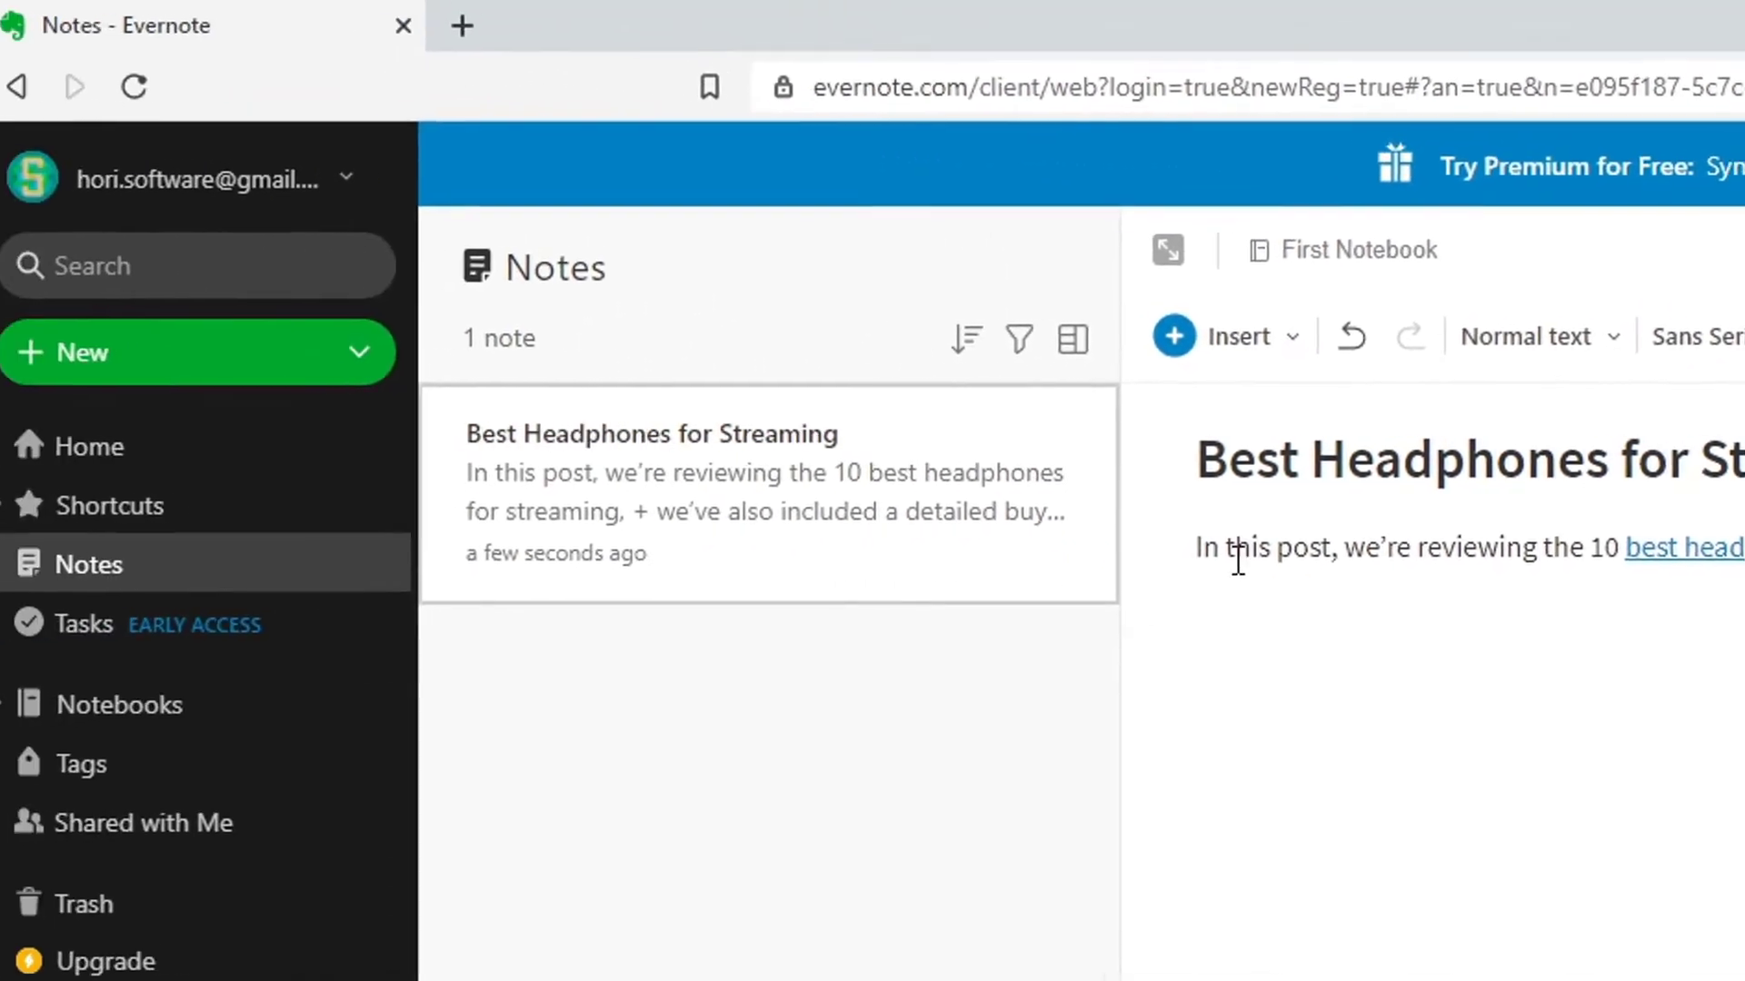
# Insert the Desktop photo turntable-1337986_1920 below the intro paragraph
pyautogui.click(1175, 346)
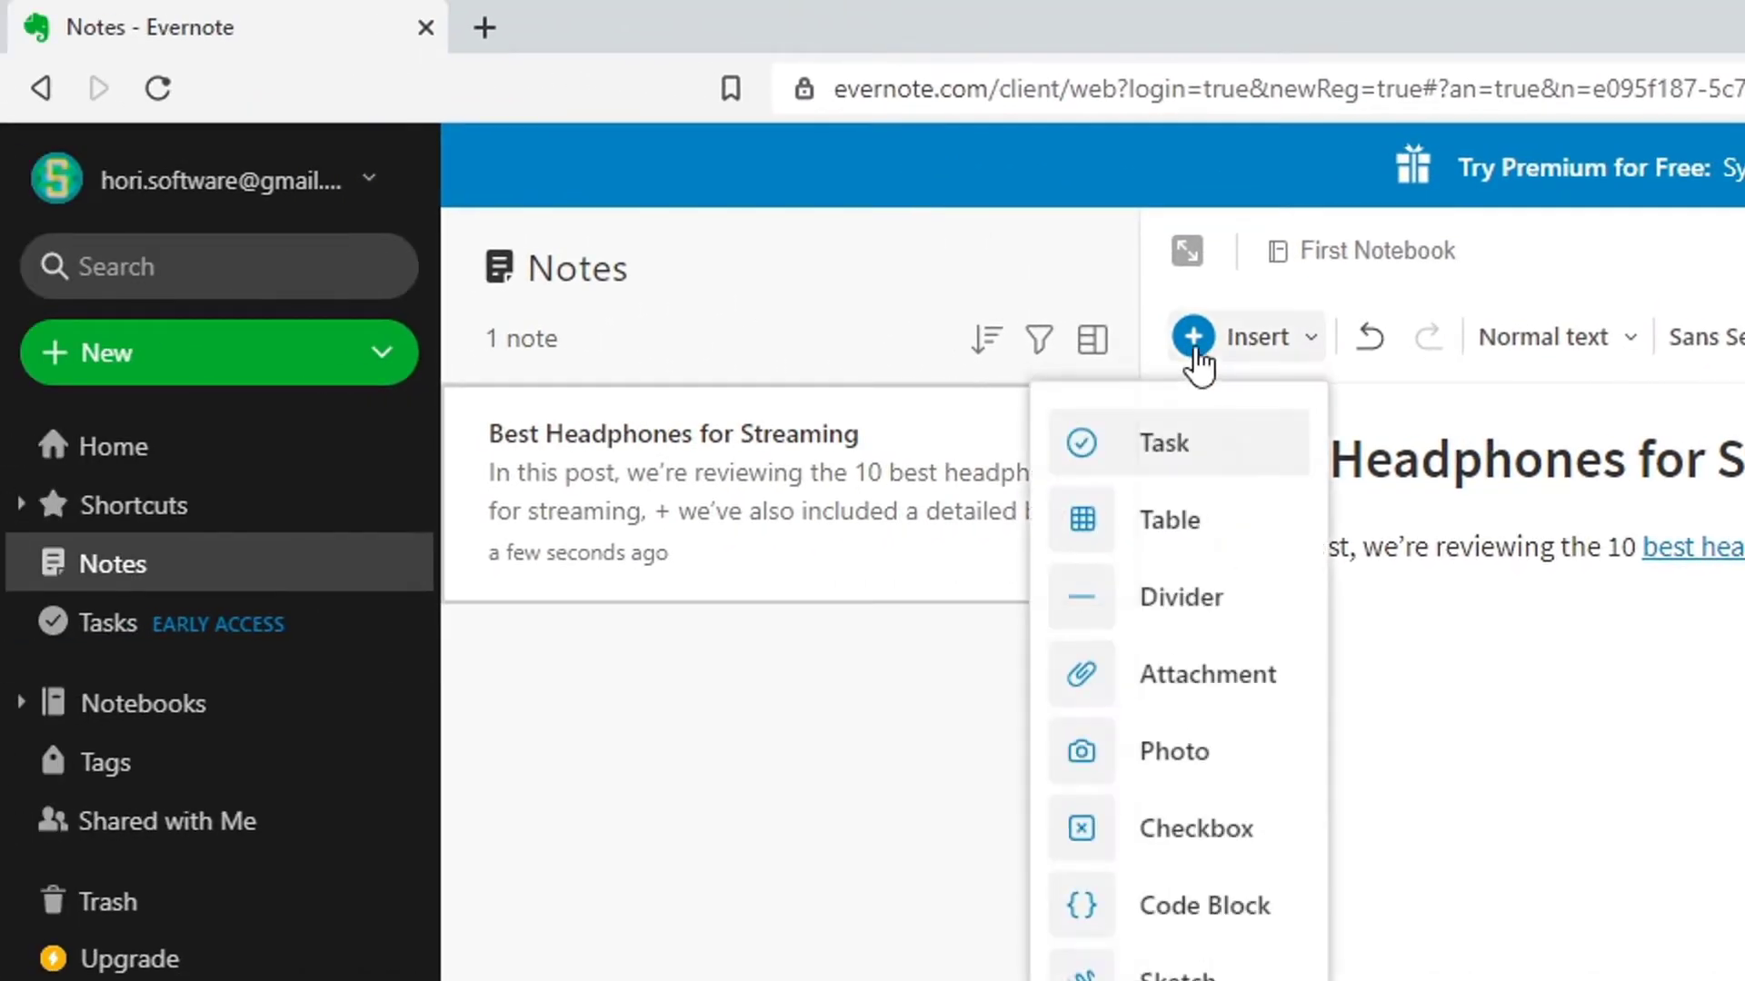
pyautogui.click(1181, 753)
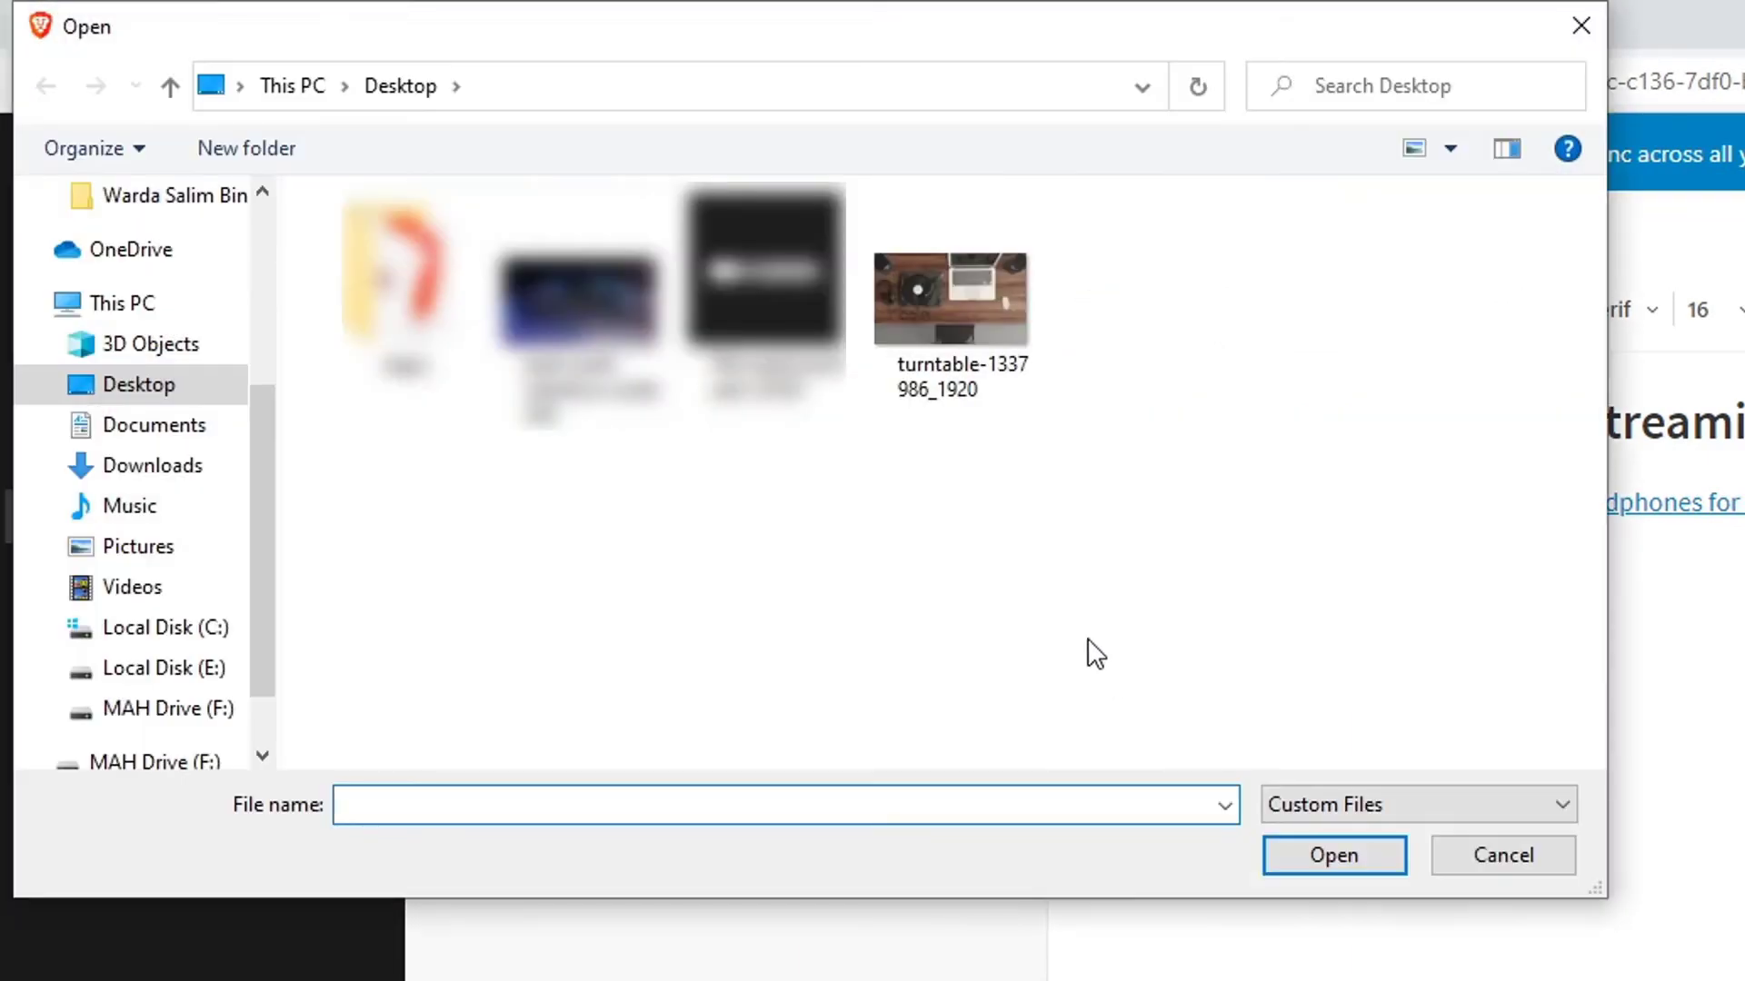
pyautogui.click(961, 309)
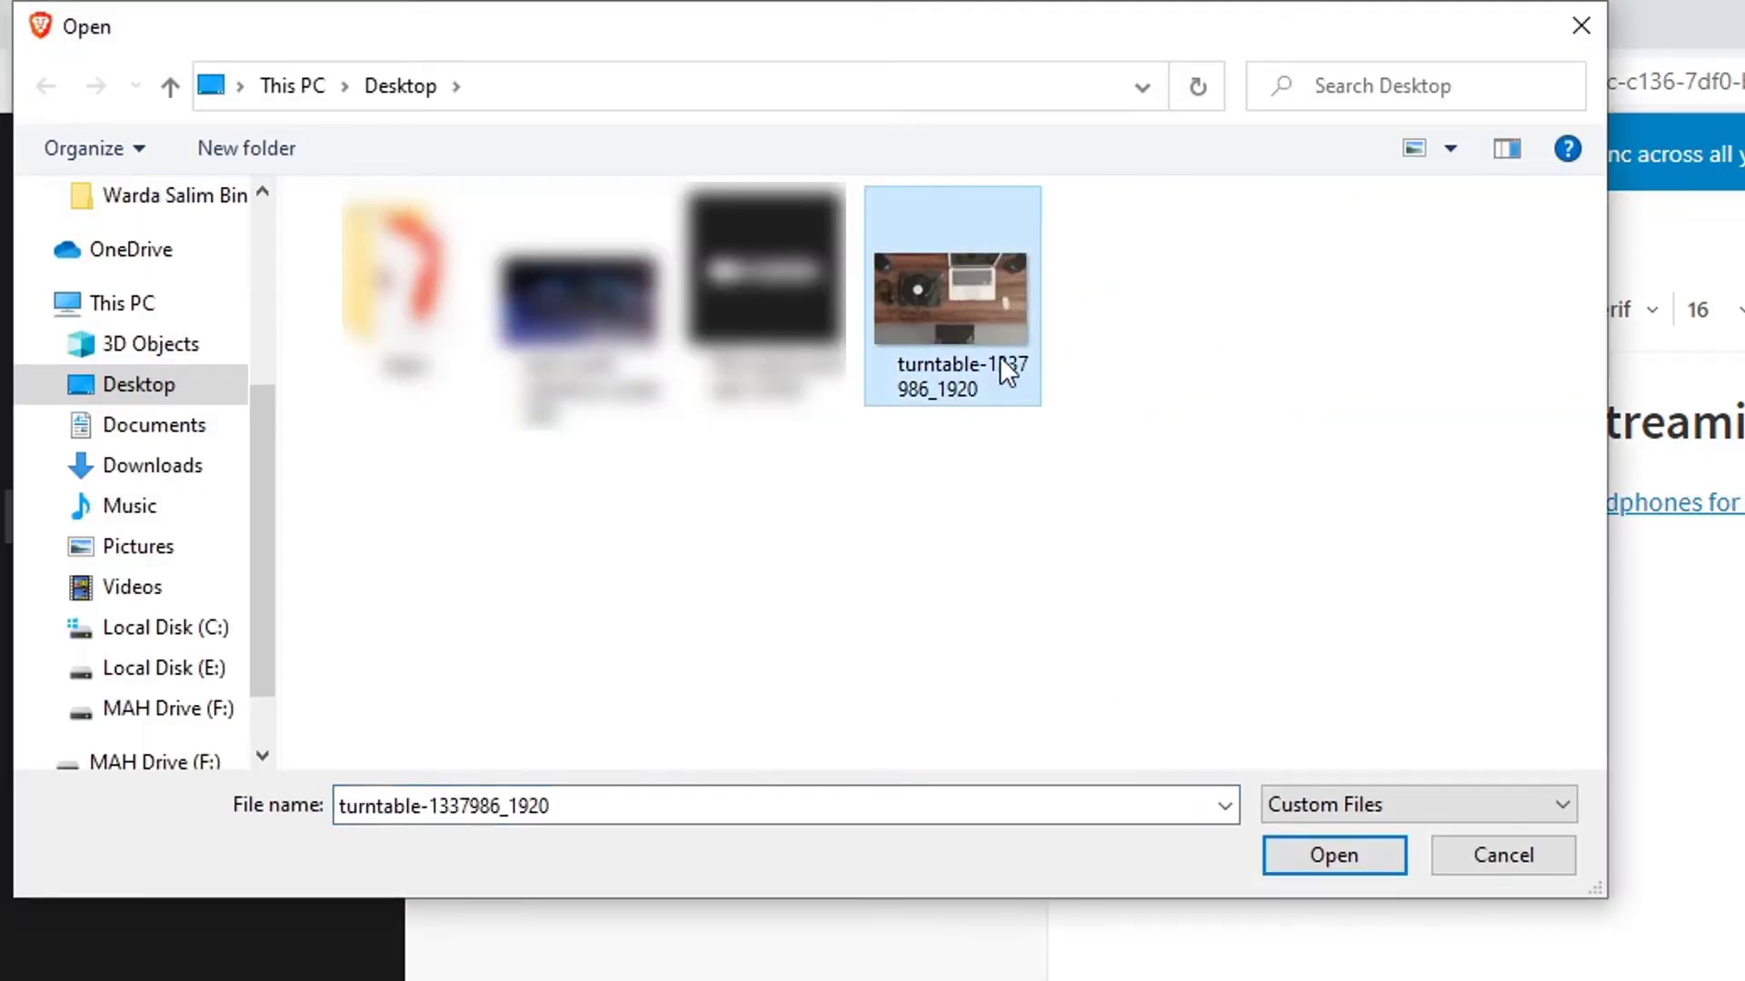
pyautogui.click(1334, 855)
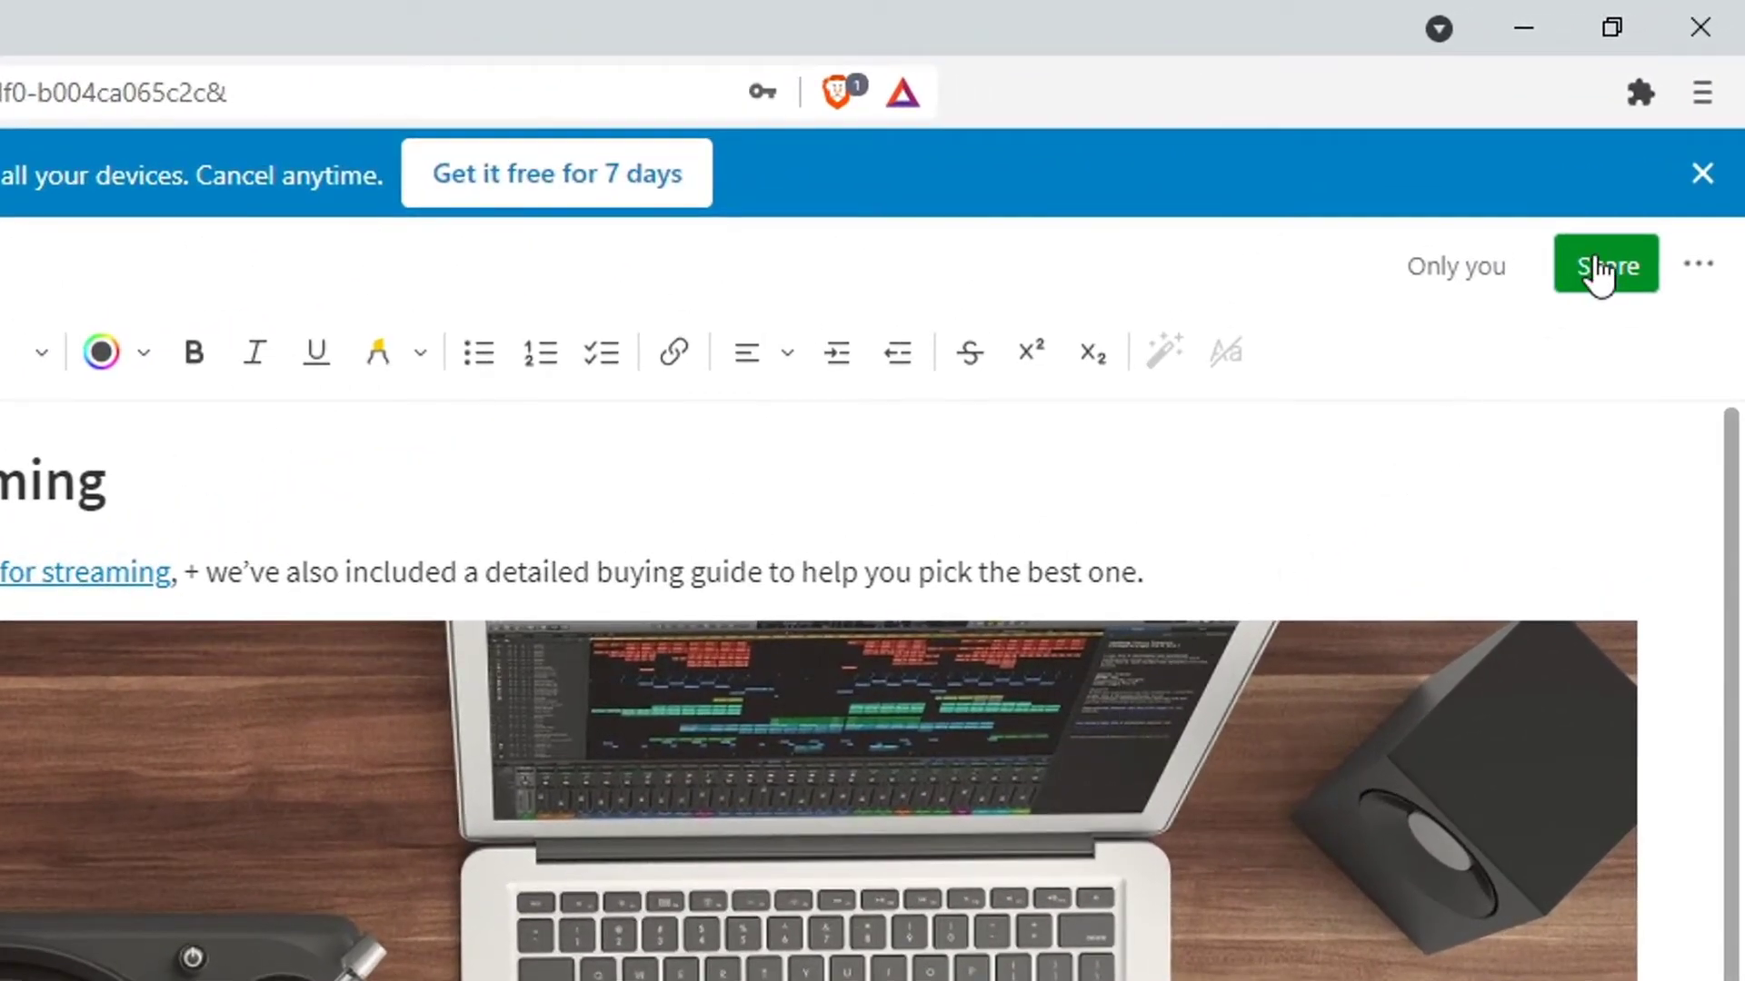
# Enable the note's view-only shareable link and copy it
pyautogui.click(1601, 269)
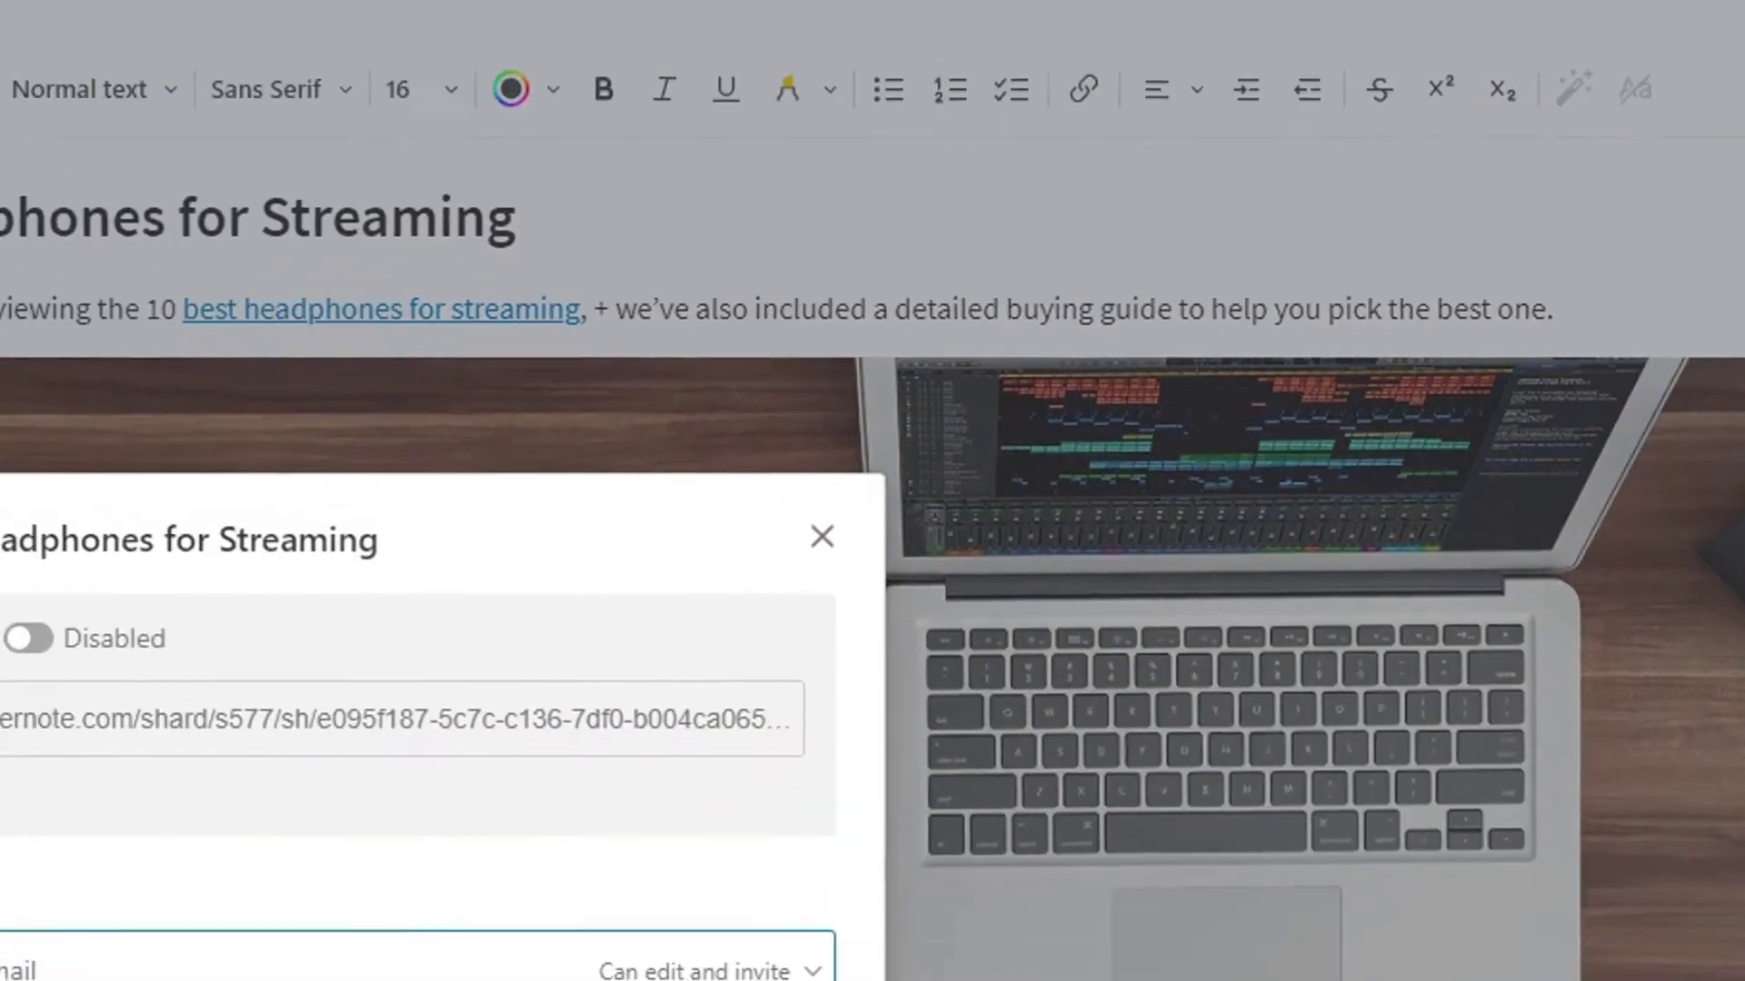
pyautogui.scroll(-2, 433, 390)
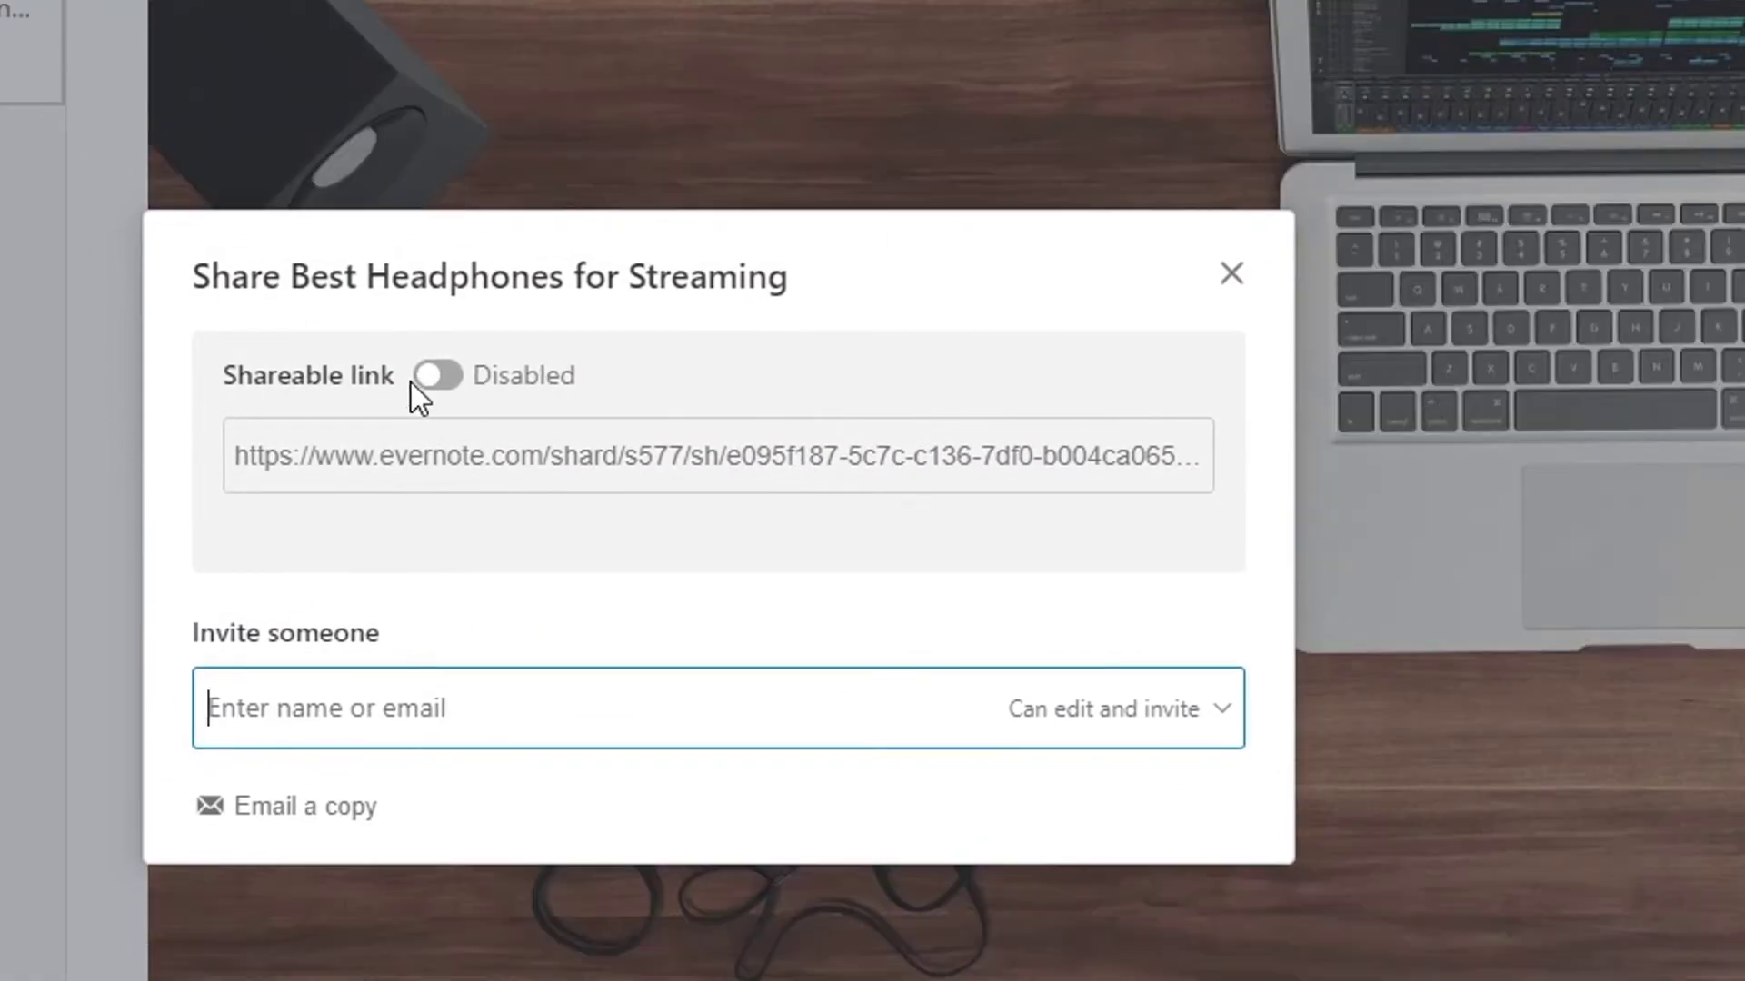
pyautogui.click(442, 377)
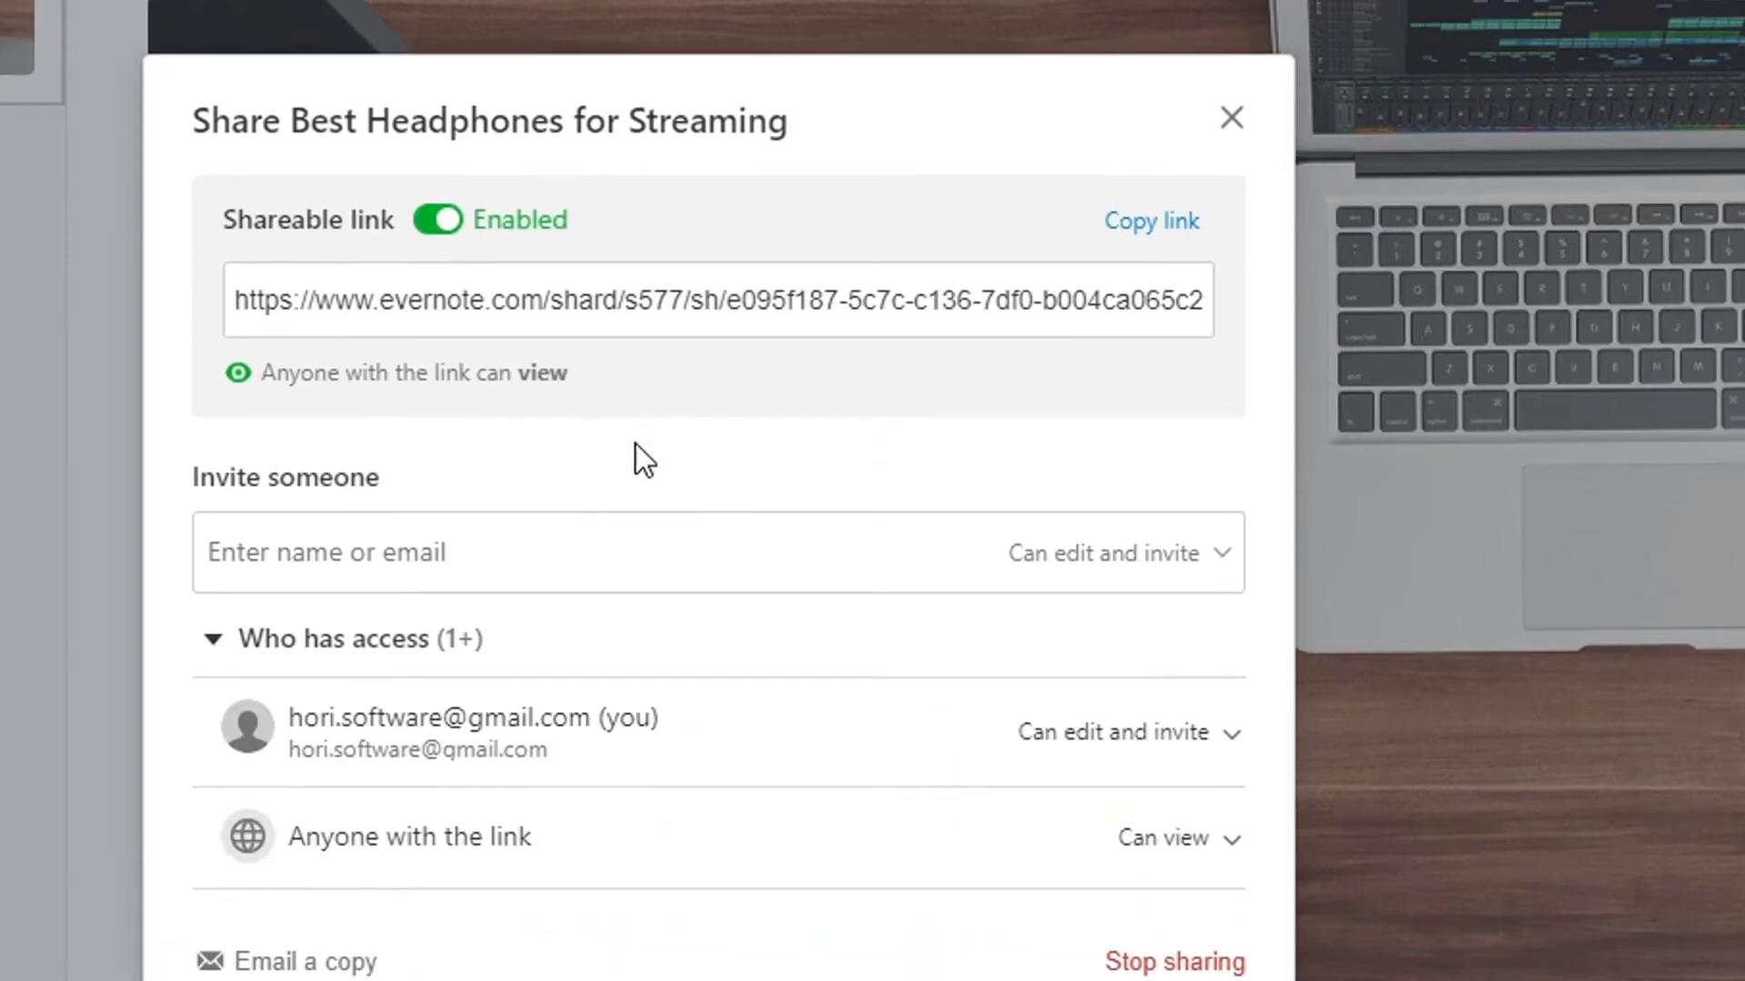
pyautogui.click(1154, 221)
pyautogui.click(1232, 119)
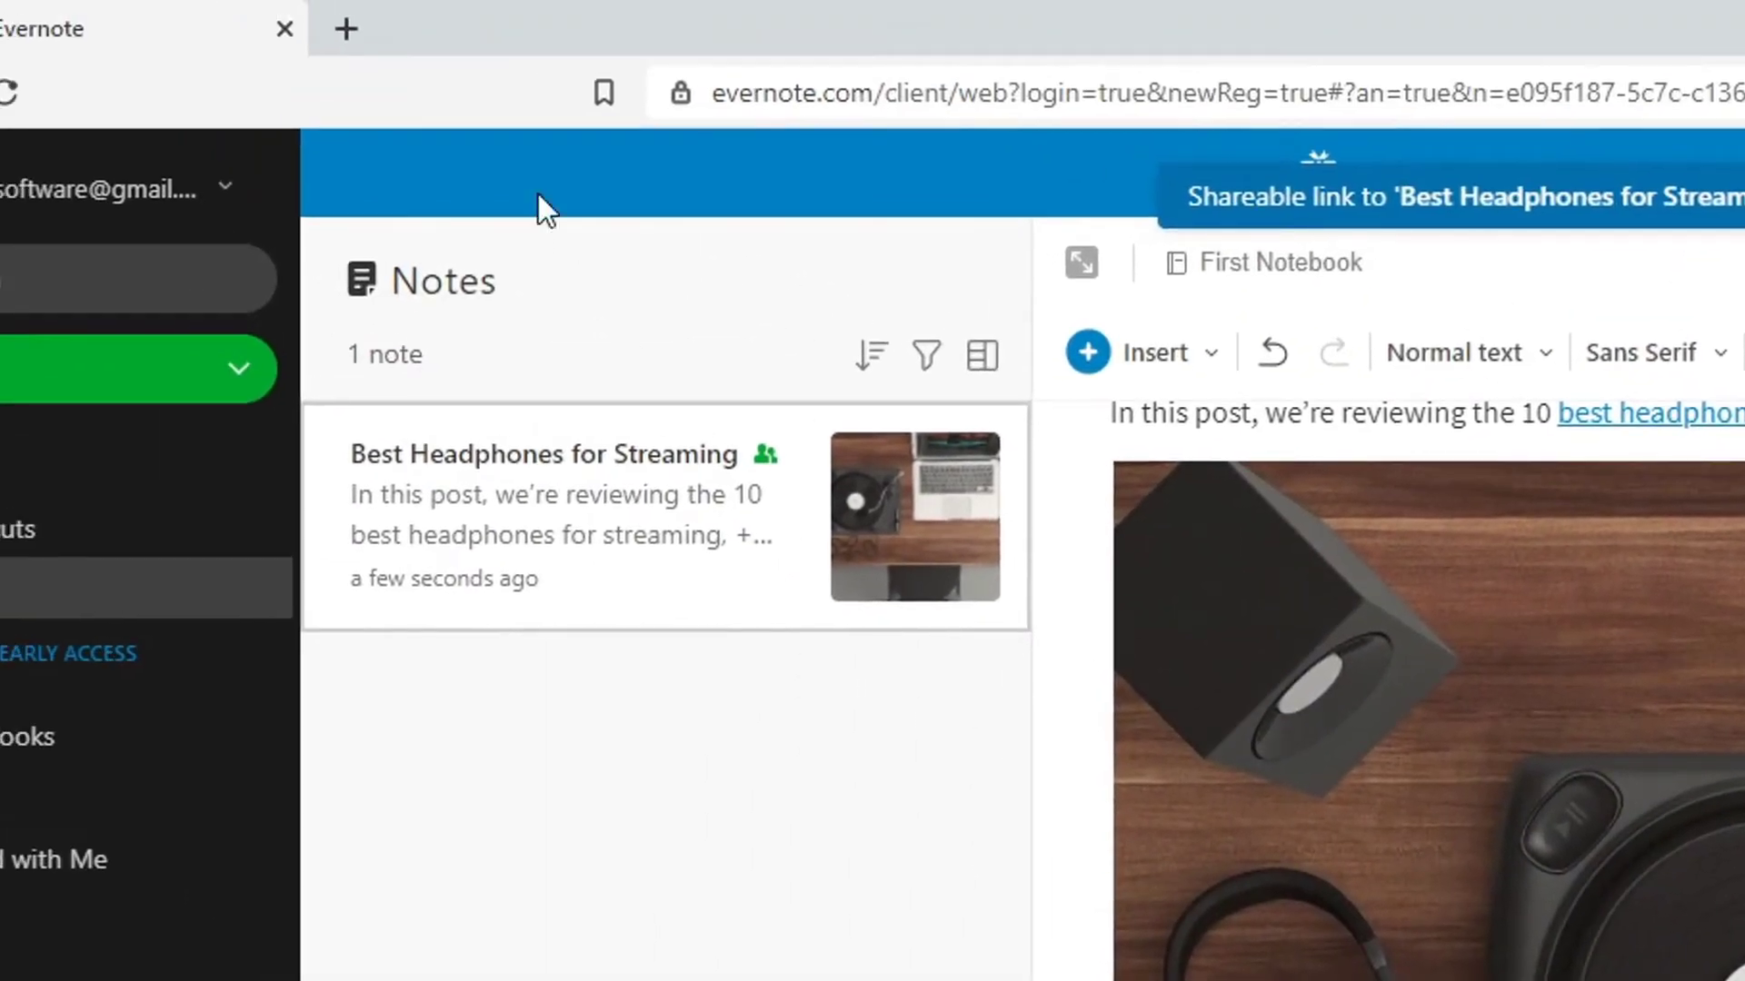
# Open the copied share link in a new tab to view the public note
pyautogui.click(347, 28)
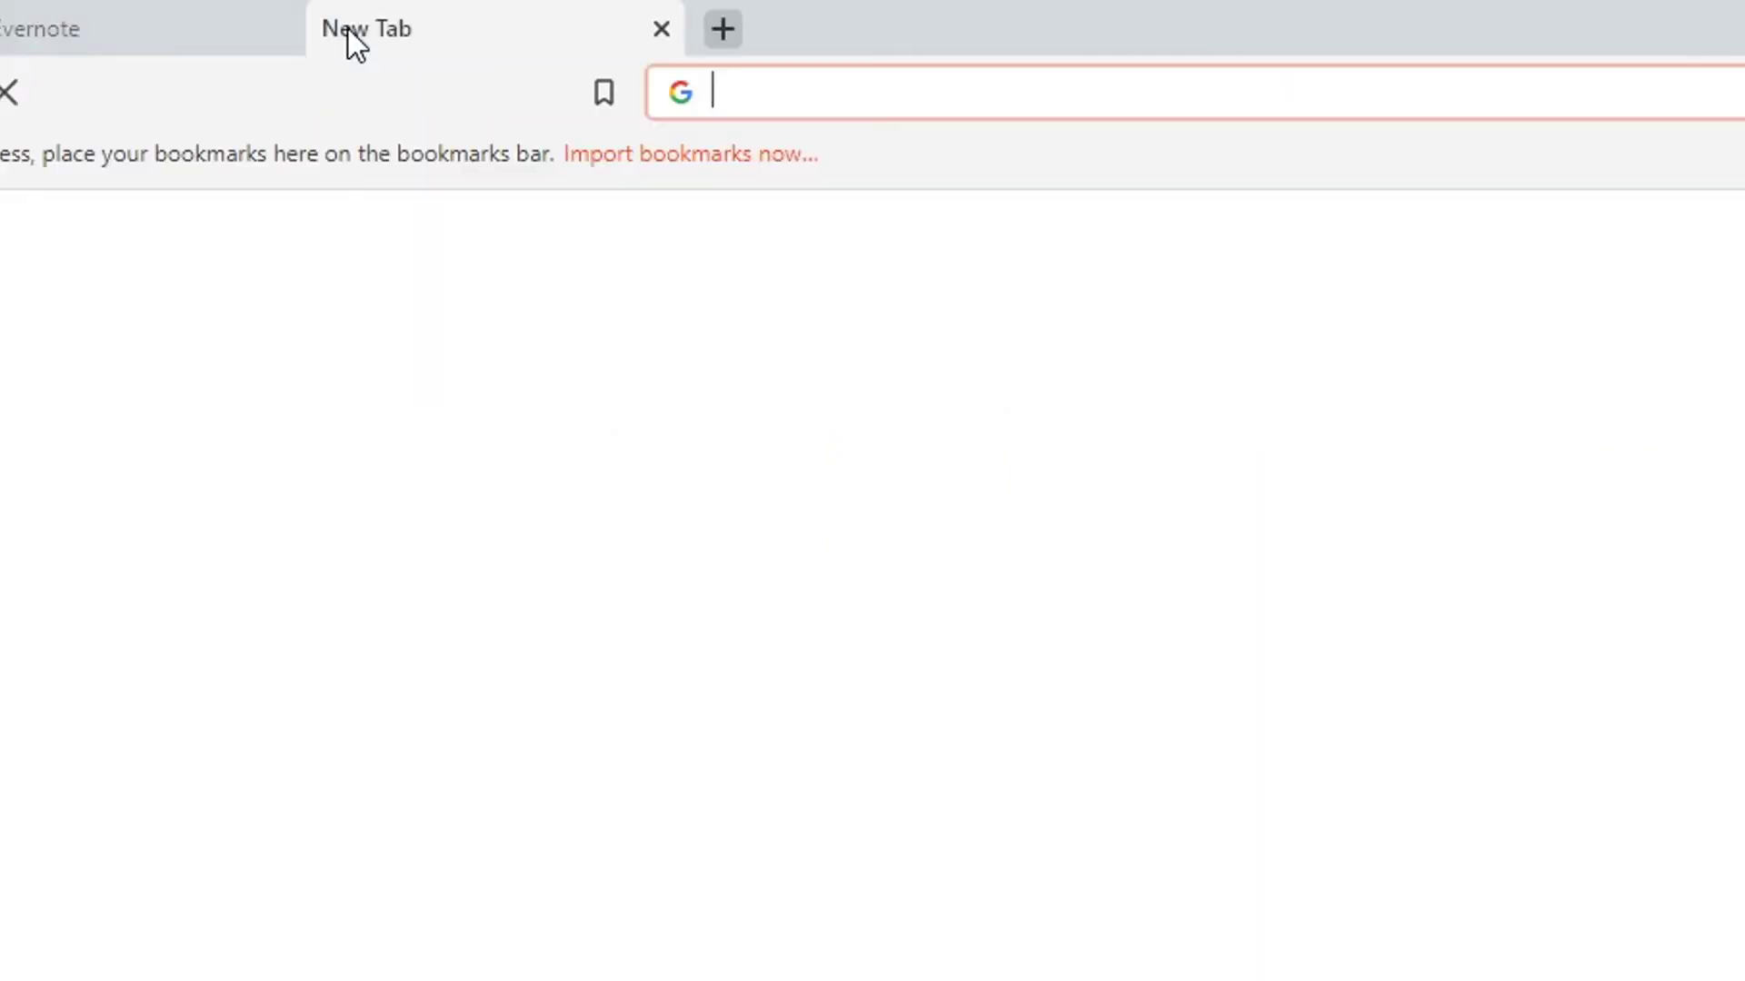
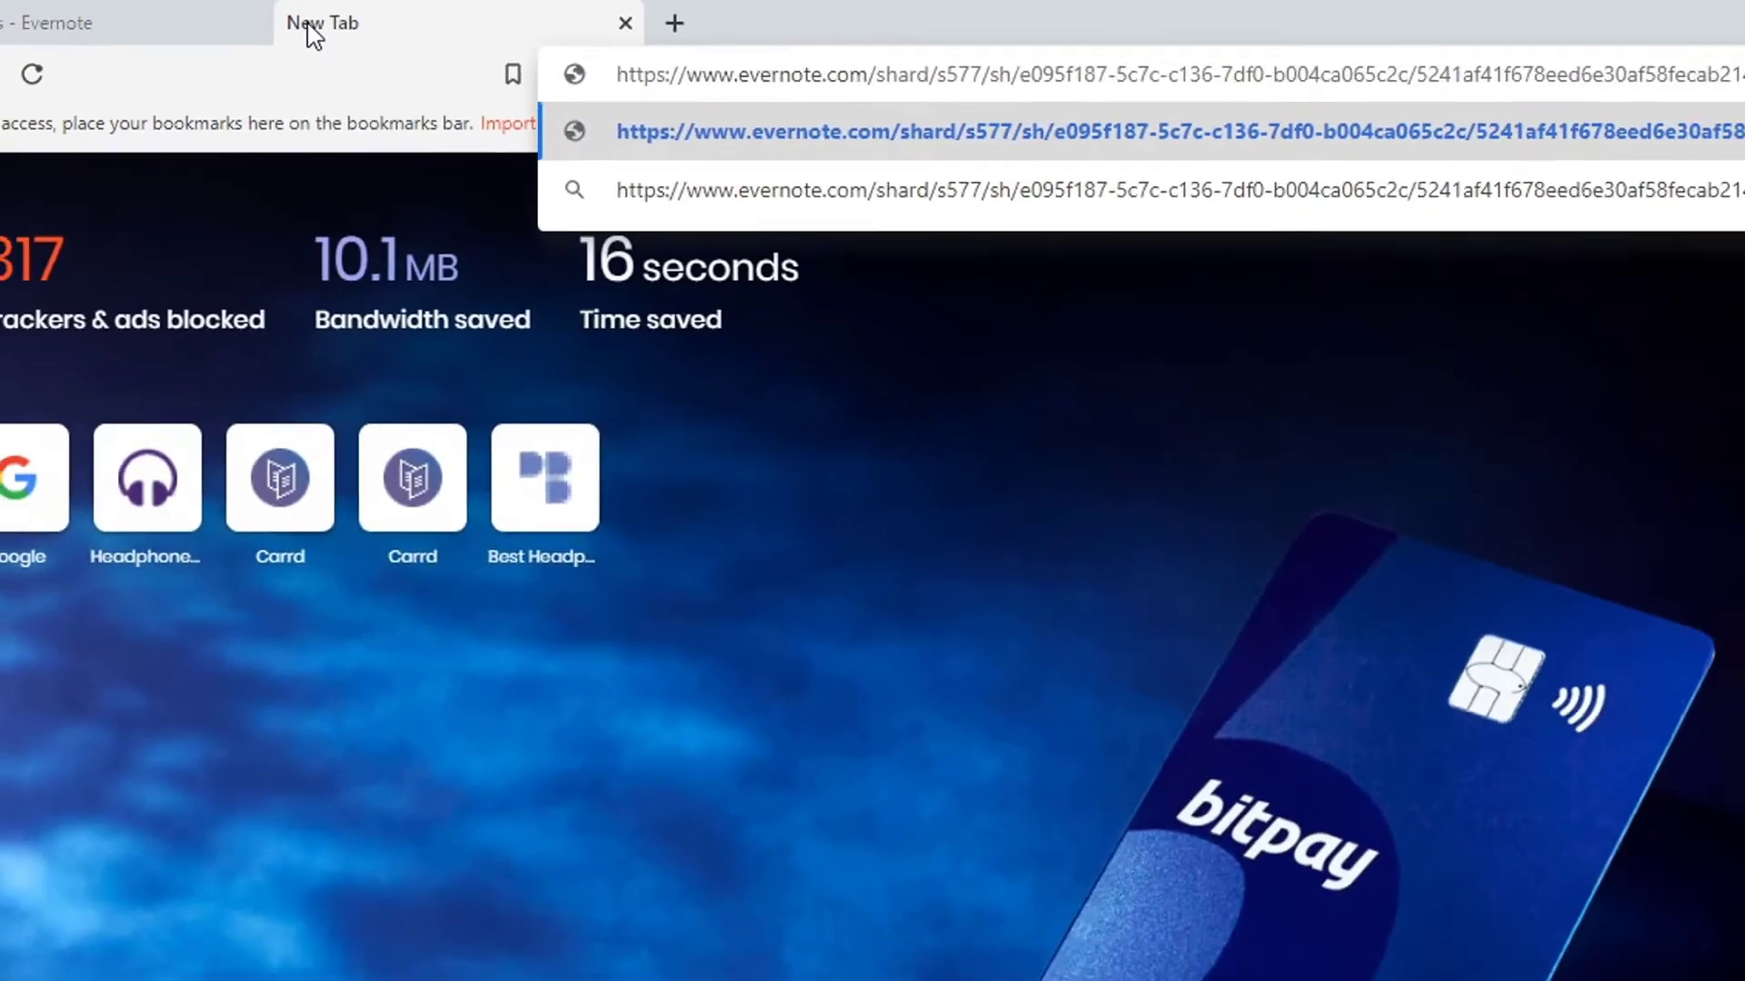
pyautogui.press('Return')
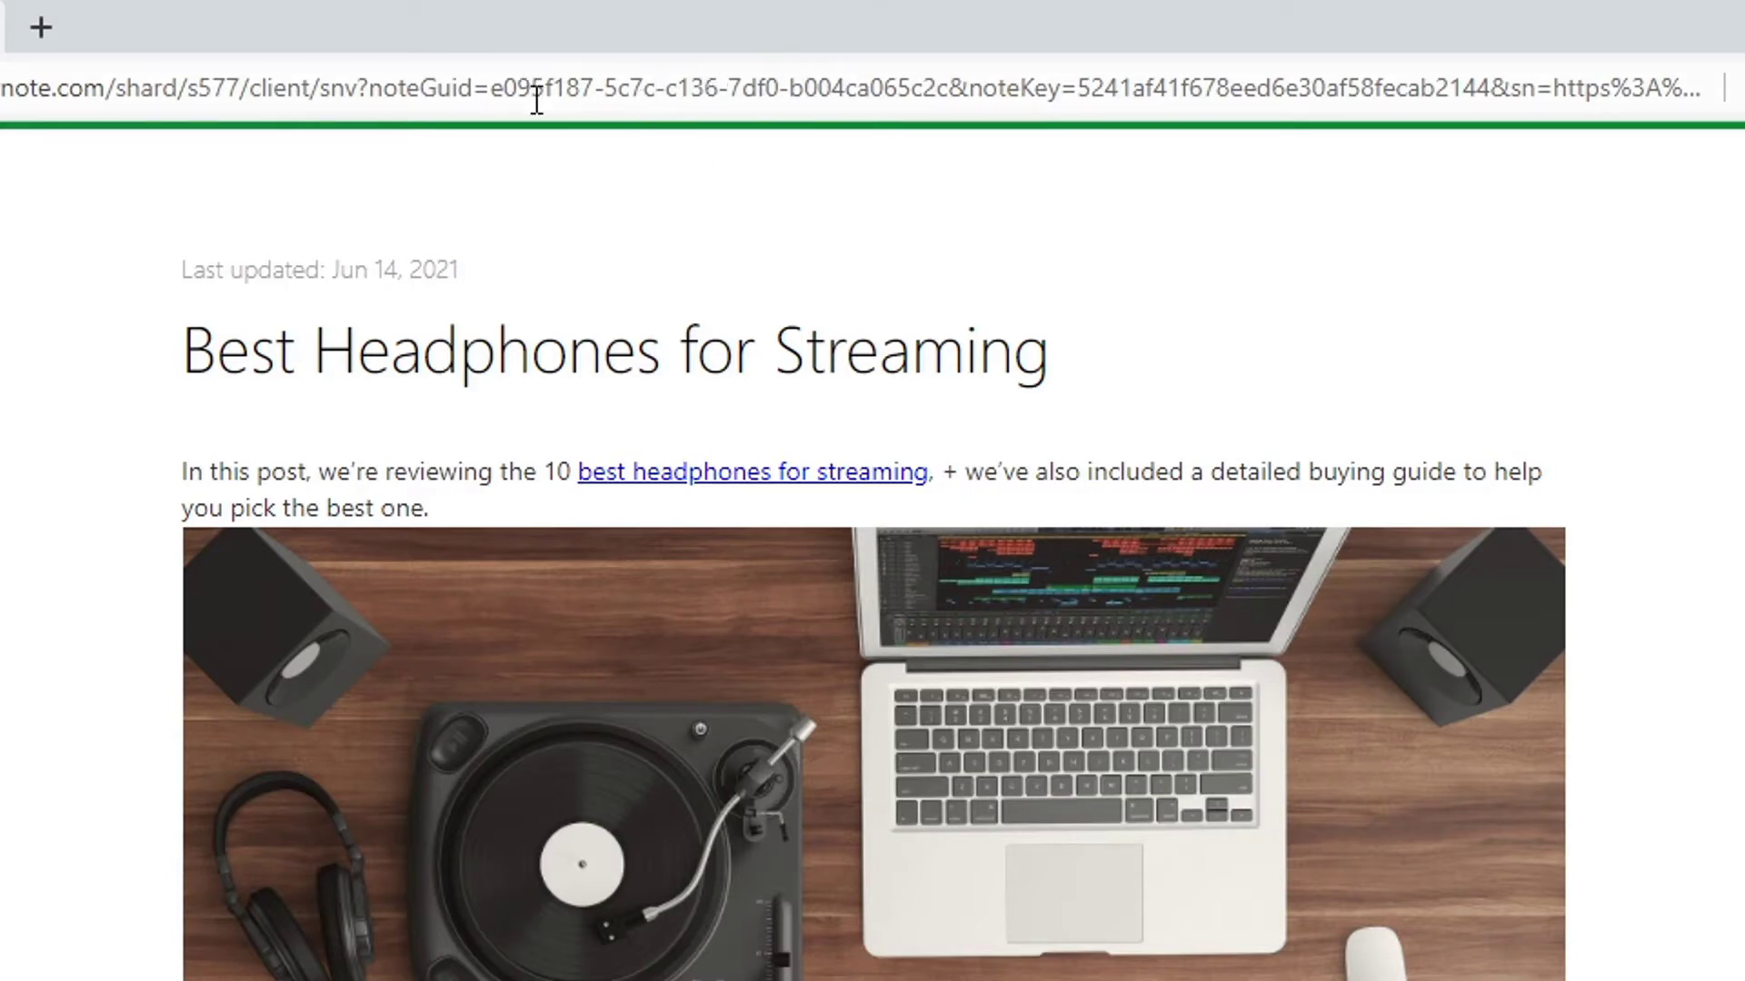
pyautogui.rightClick(747, 474)
# Inspect the link's a href in DevTools to confirm it targets the review URL
pyautogui.click(963, 716)
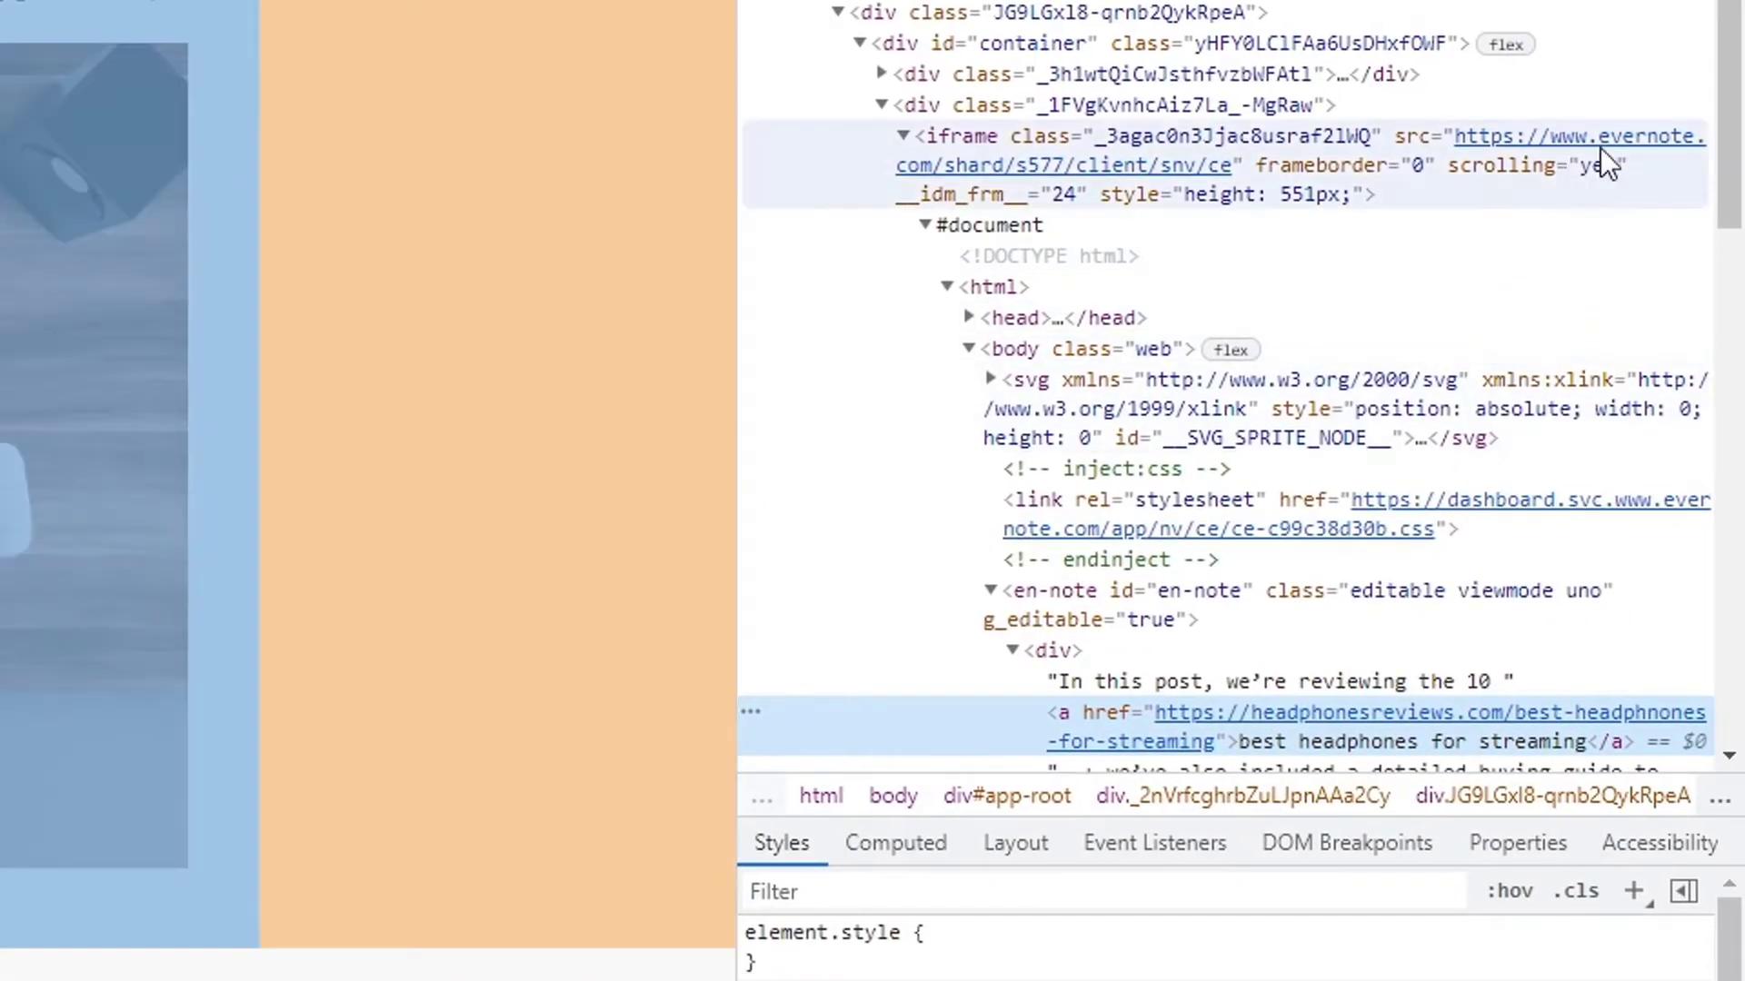
pyautogui.scroll(-5, 1705, 92)
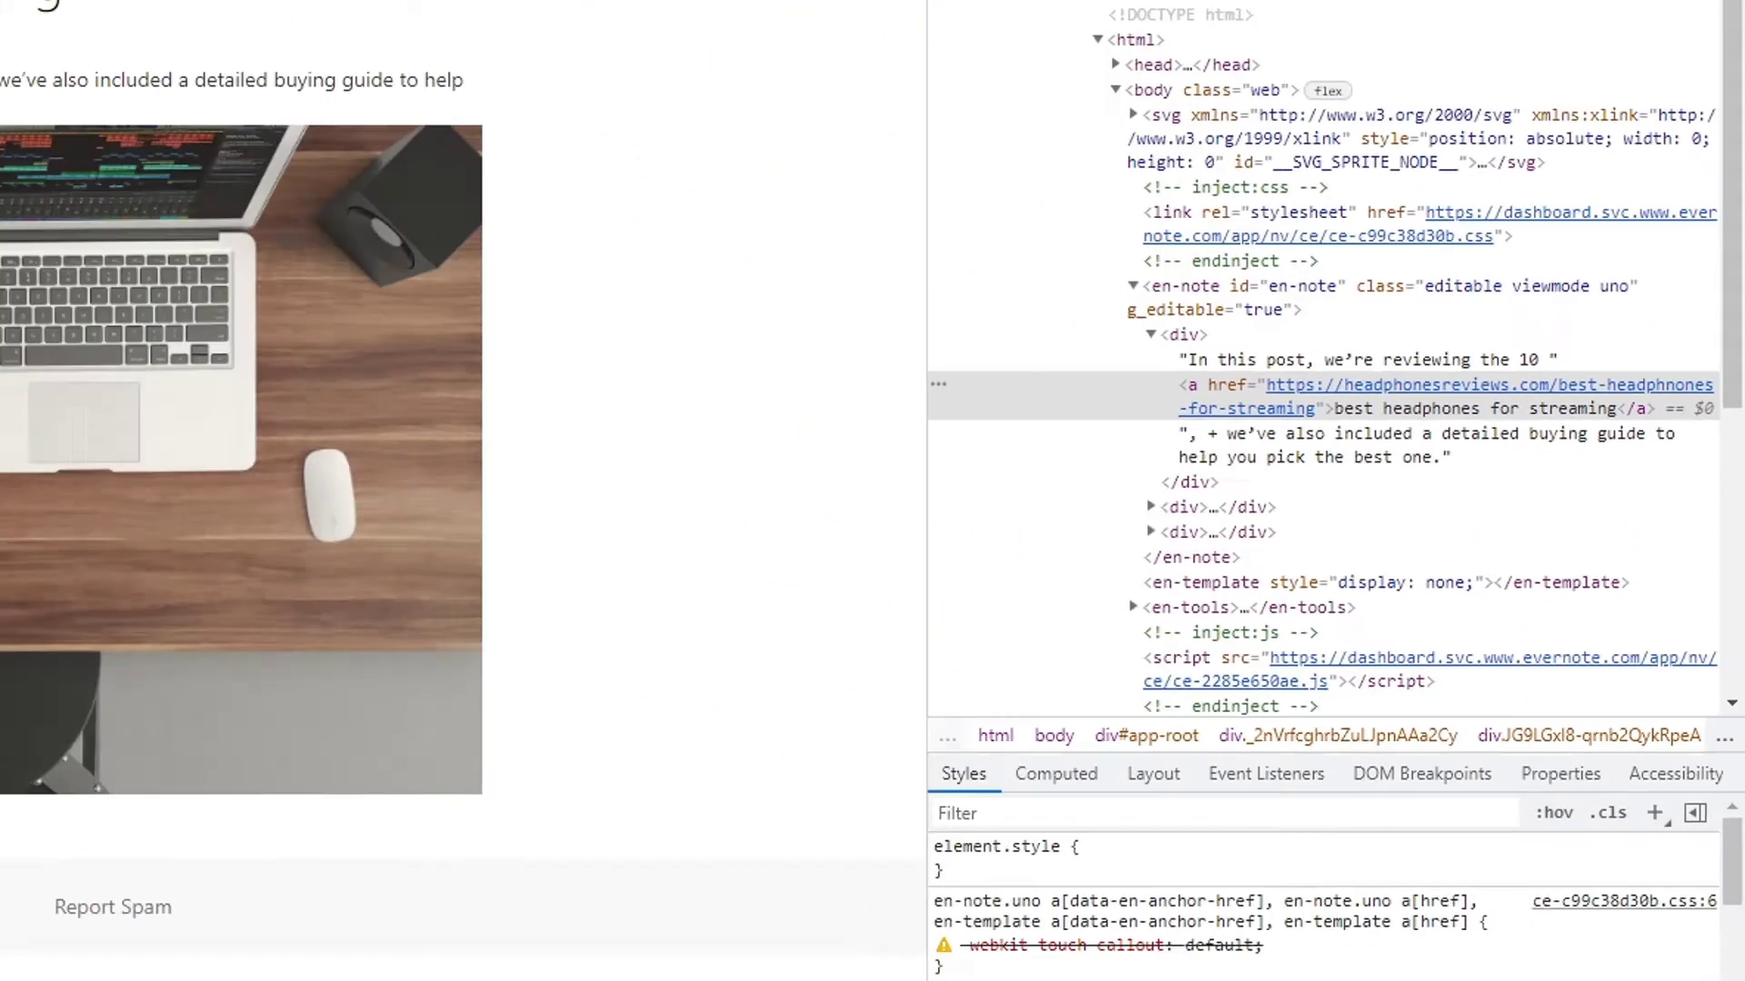
pyautogui.click(1731, 76)
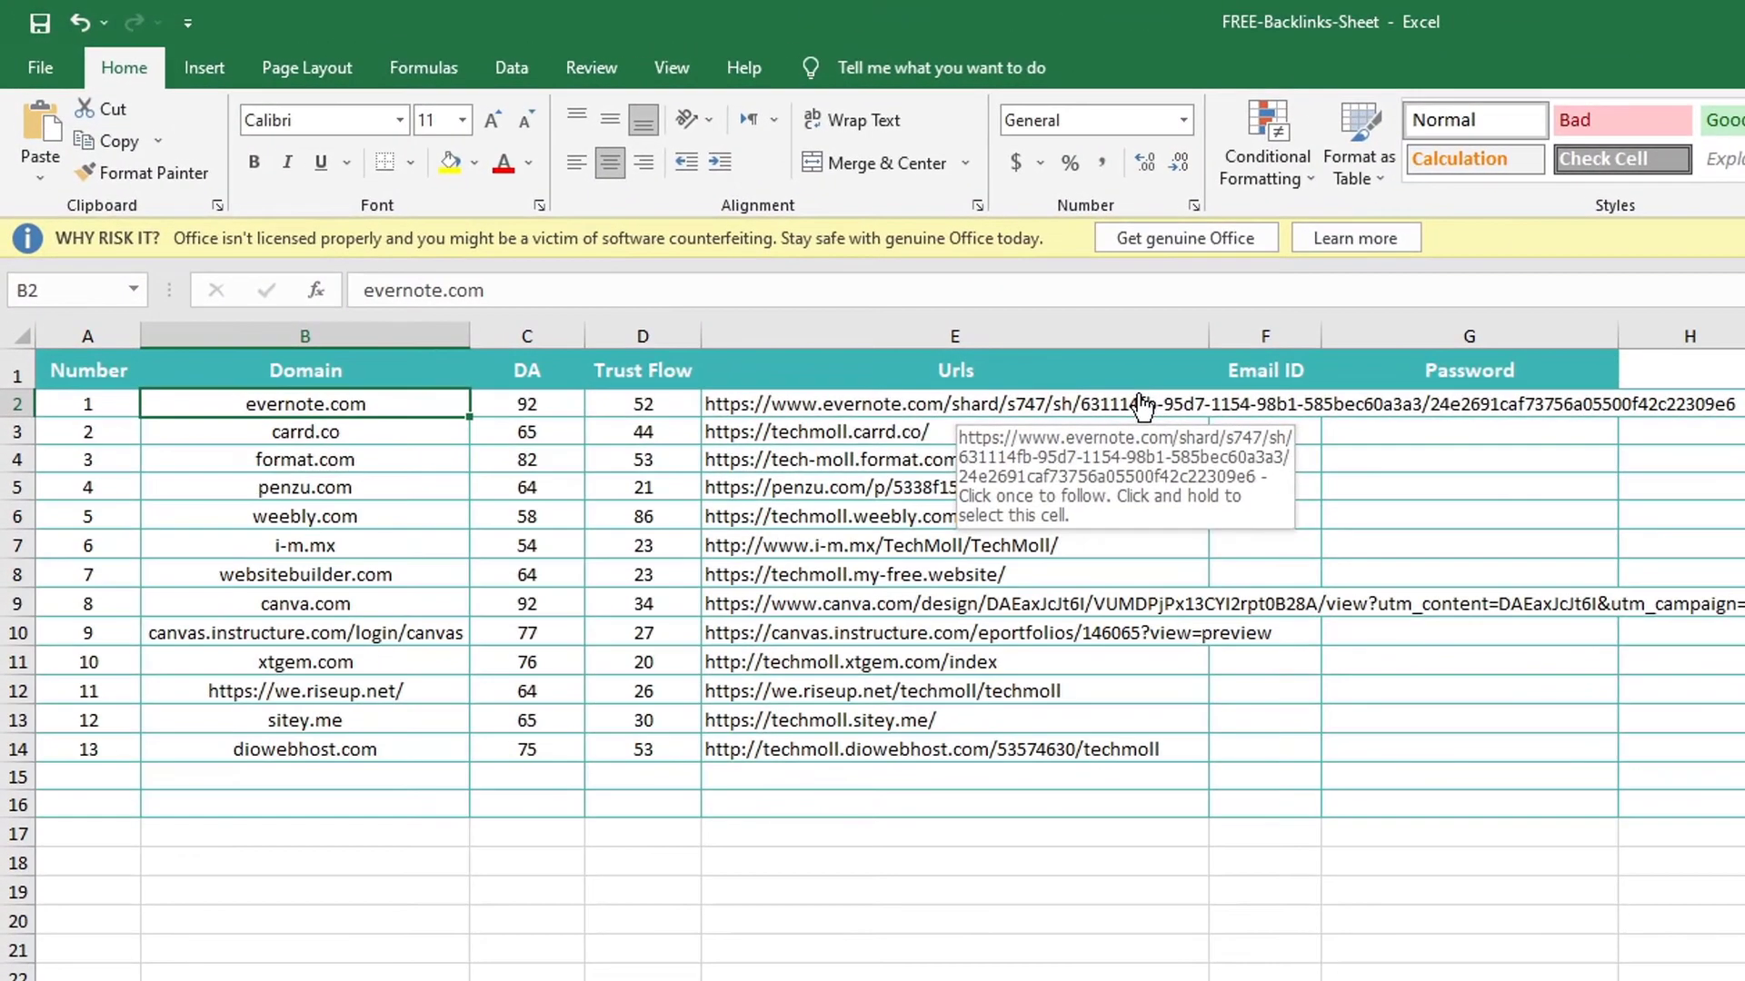
# Replace the old Evernote URL in cell E2 with the new shared note link
pyautogui.click(747, 262)
pyautogui.press('Delete')
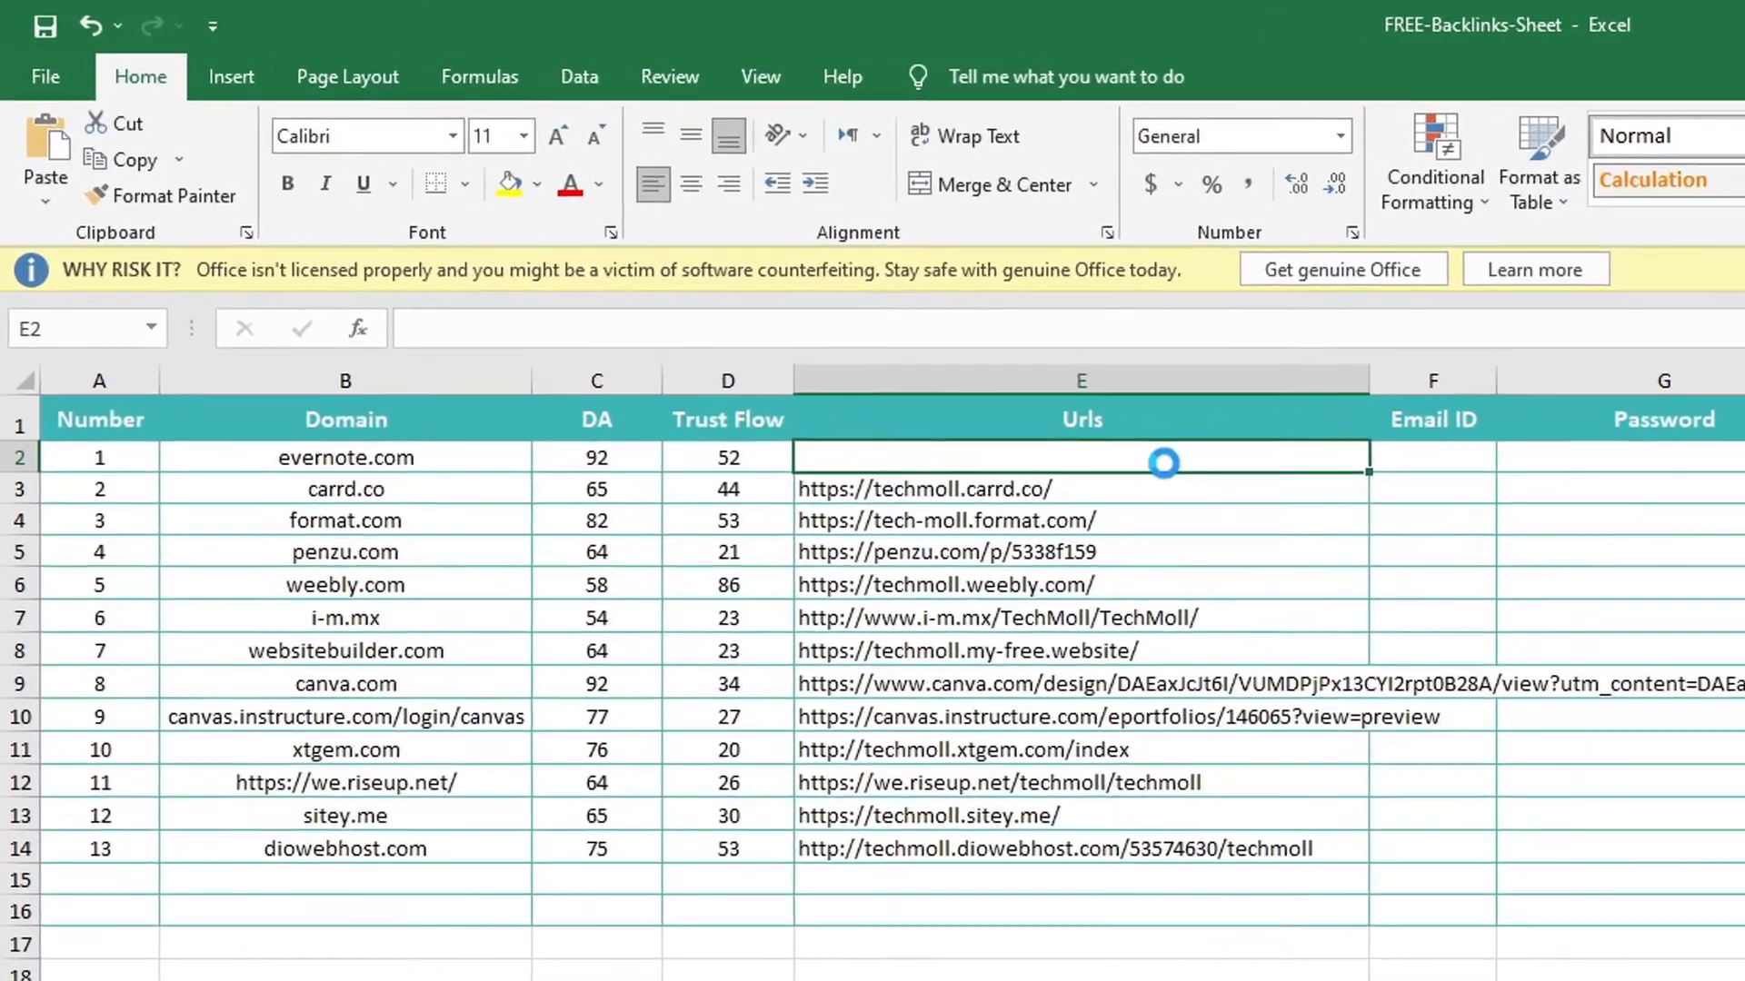
pyautogui.hotkey('ctrl', 'v')
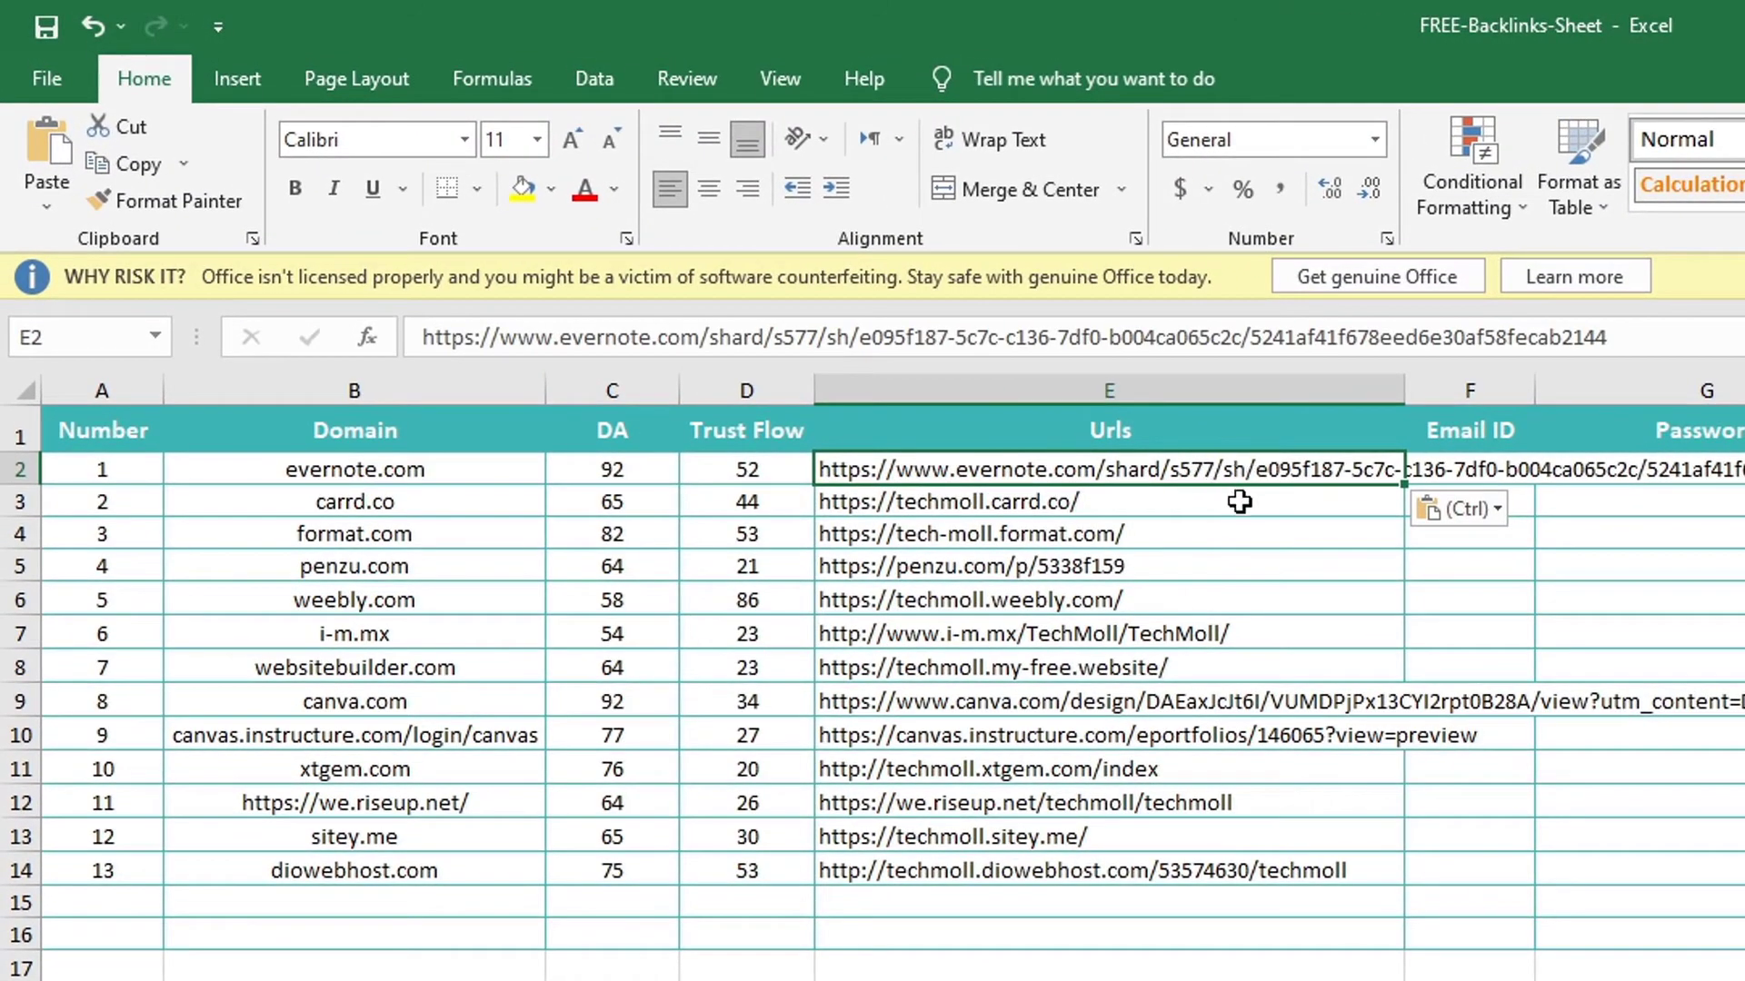
# Copy the carrd URL from E3, then copy the carrd.co domain from cell B3
pyautogui.click(1167, 504)
pyautogui.hotkey('ctrl', 'c')
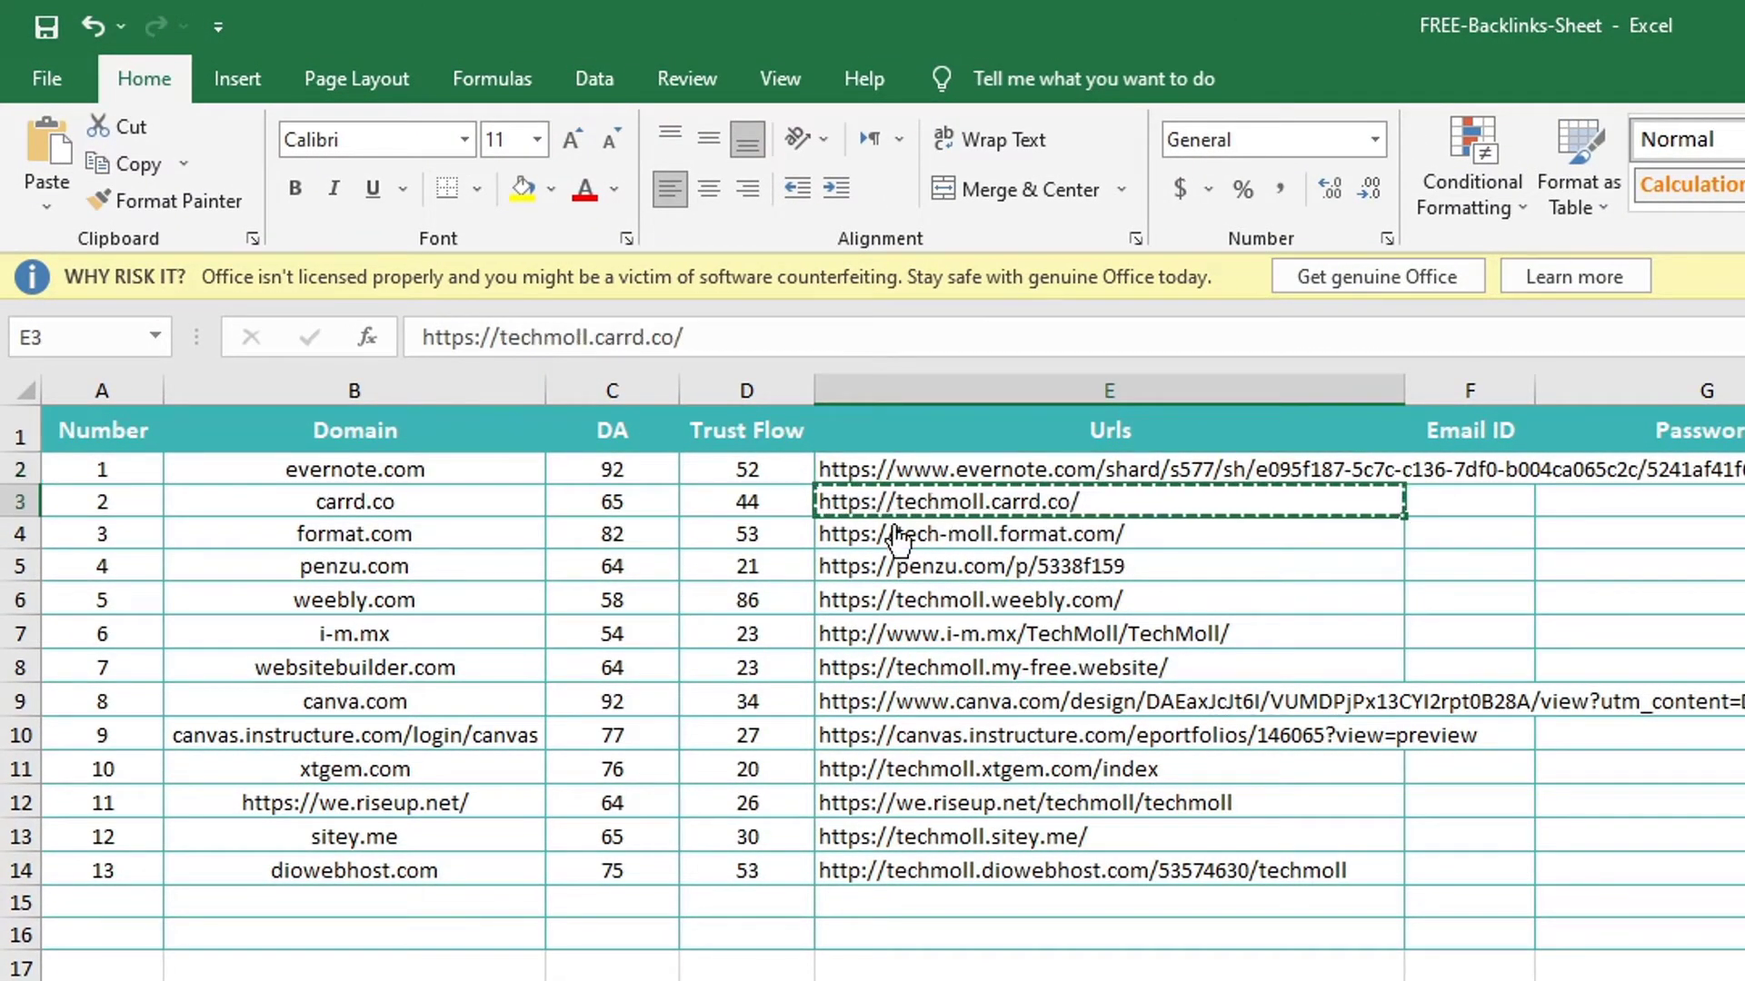
pyautogui.rightClick(408, 500)
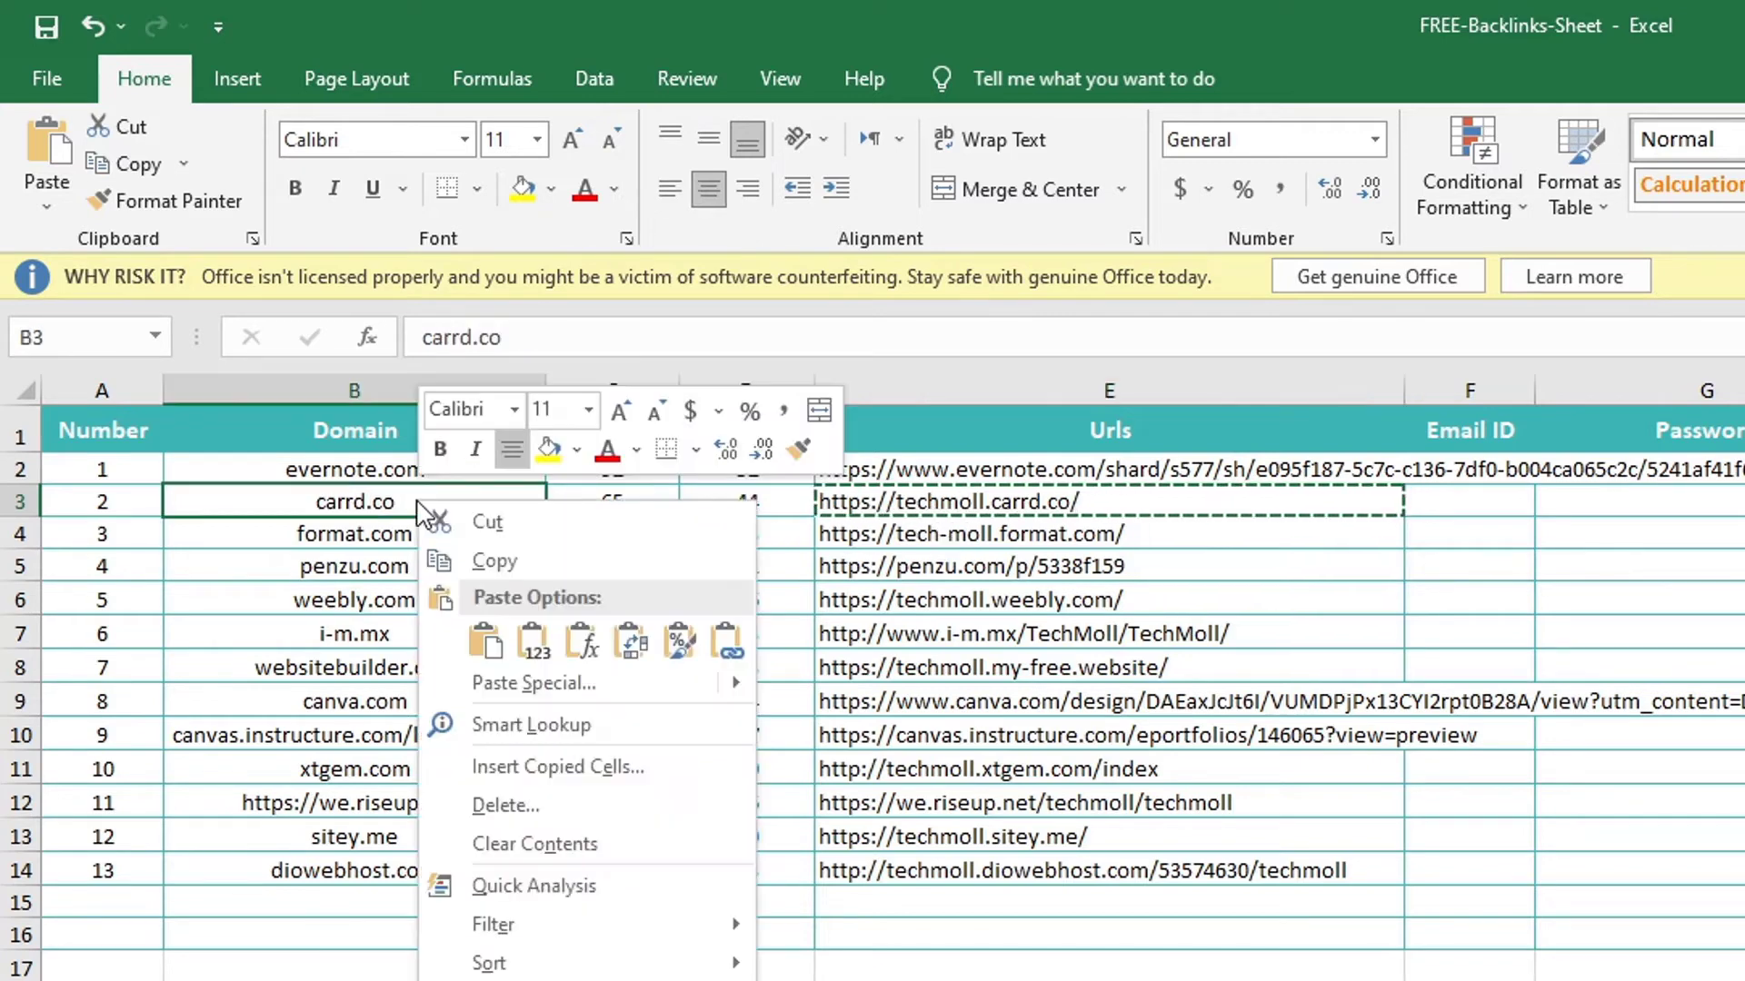
pyautogui.click(522, 561)
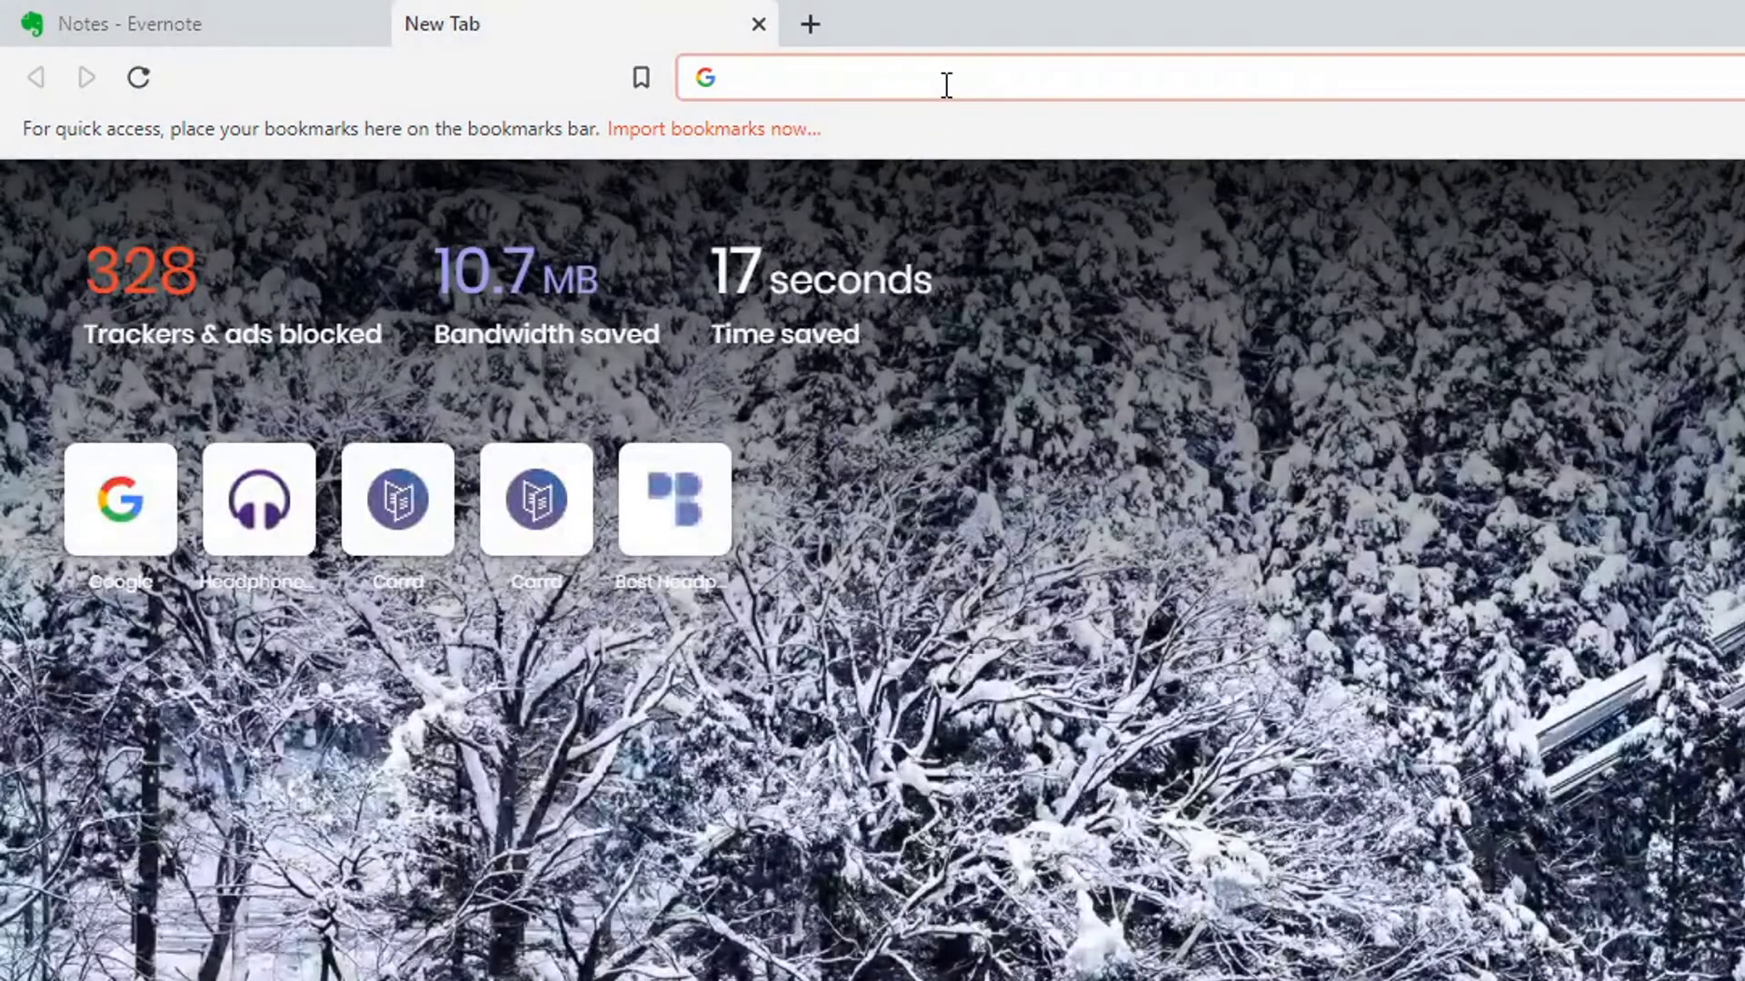
# Load carrd.co in the new Brave tab and go to its log-in form
pyautogui.hotkey('ctrl', 'v')
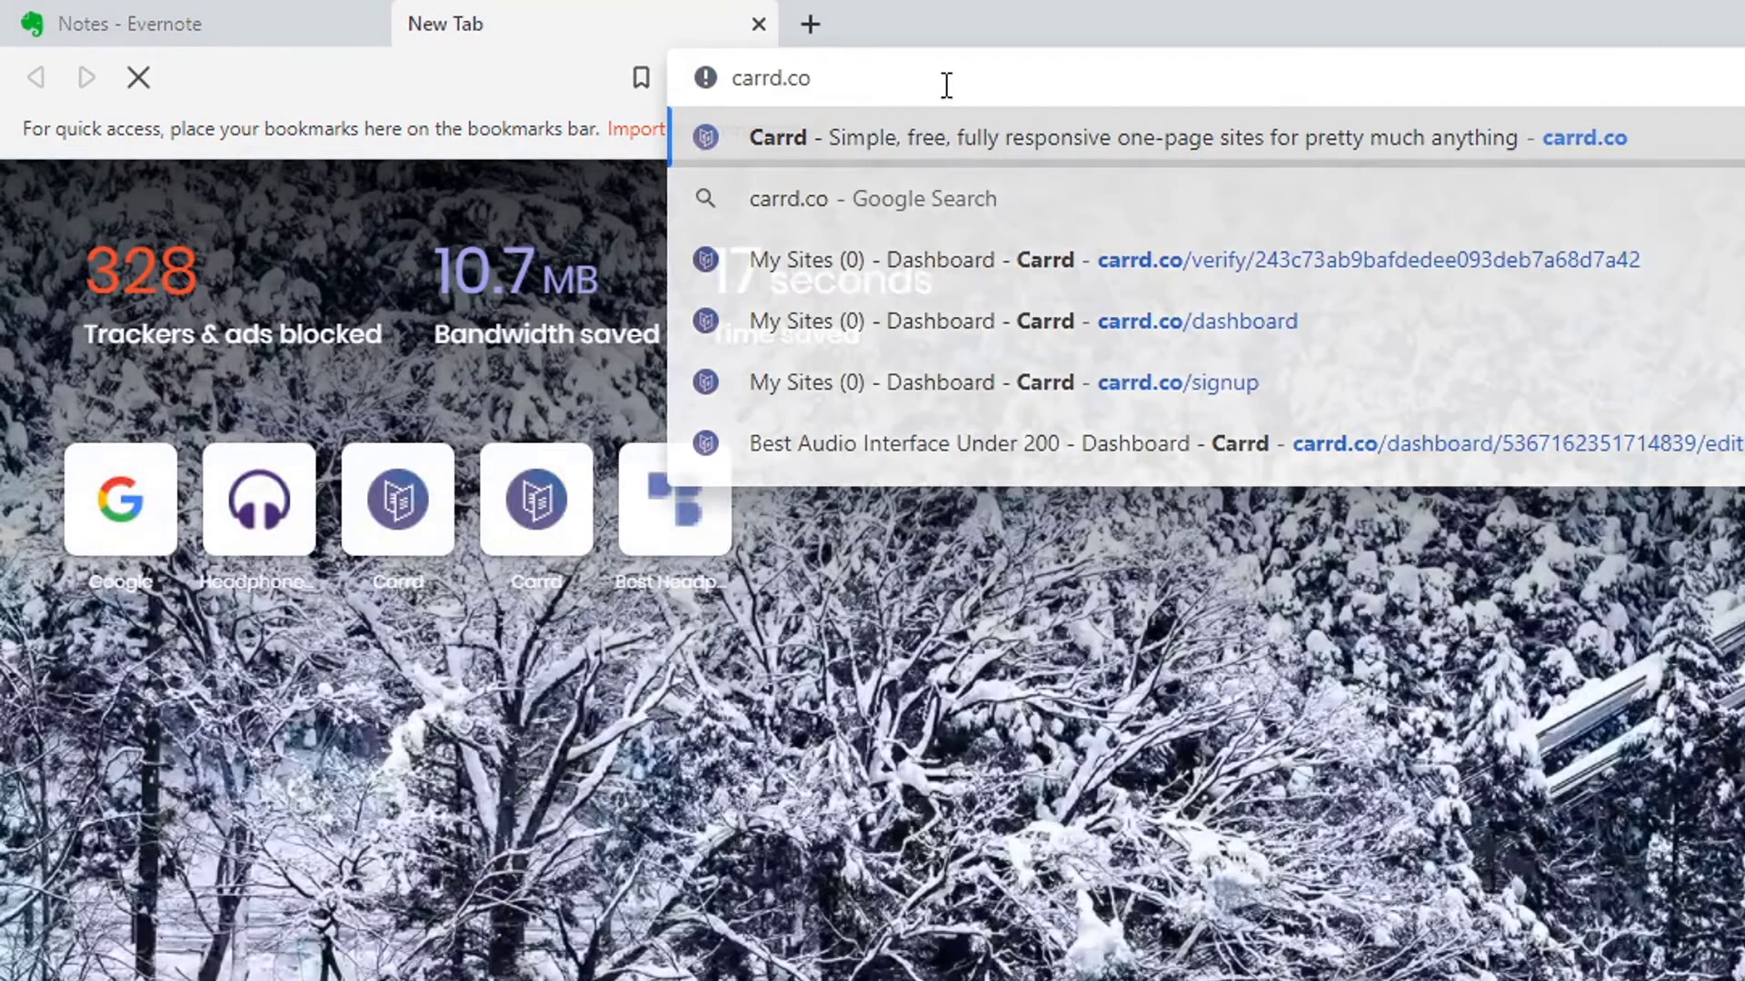
pyautogui.press('Return')
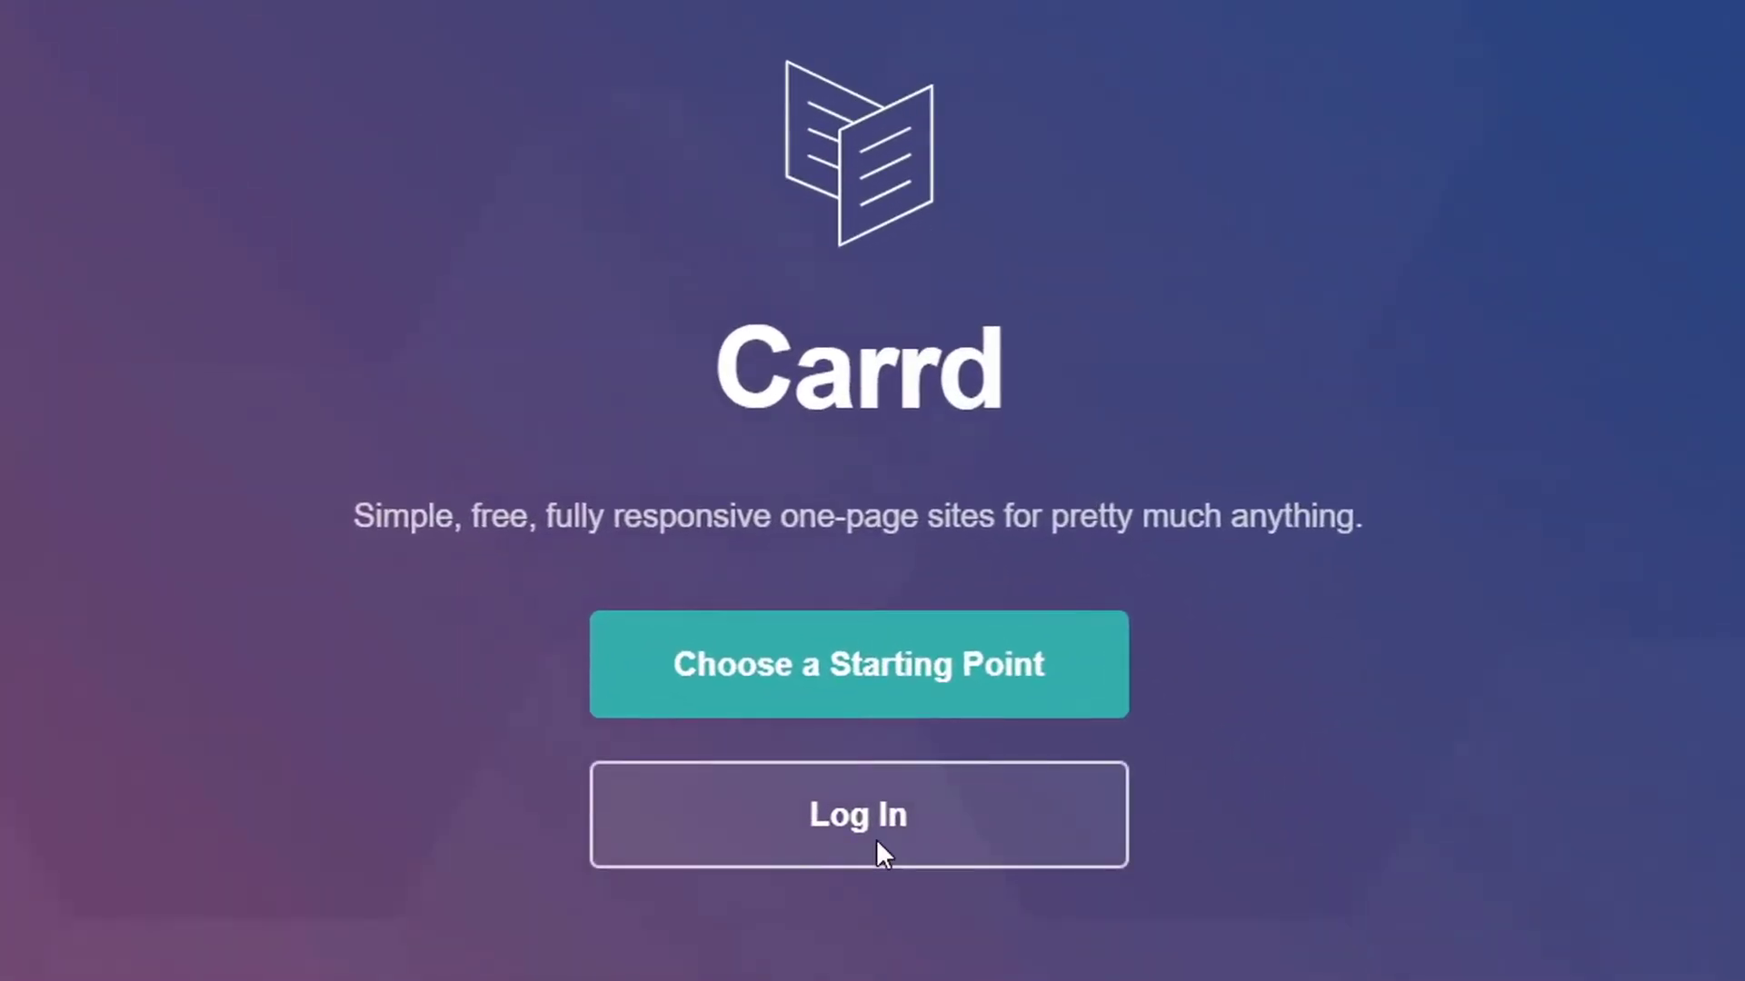
pyautogui.click(881, 854)
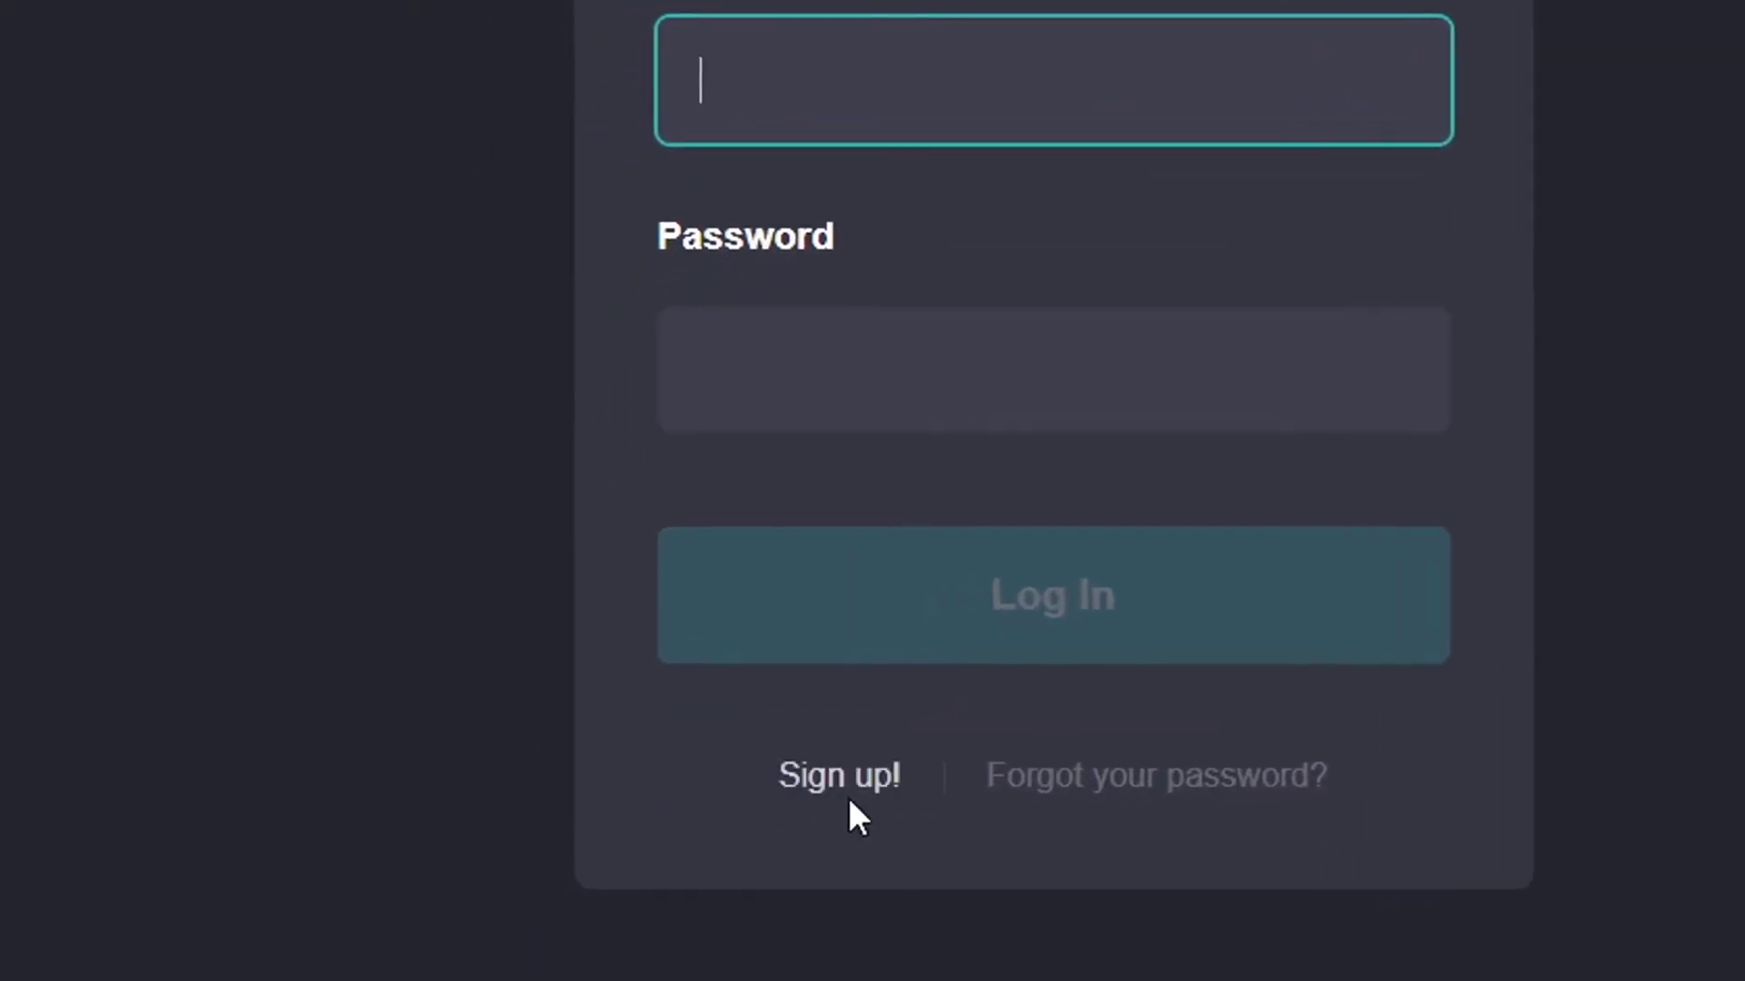
# Fill in the Carrd sign-up form with the account name headphonesreviews
pyautogui.click(827, 777)
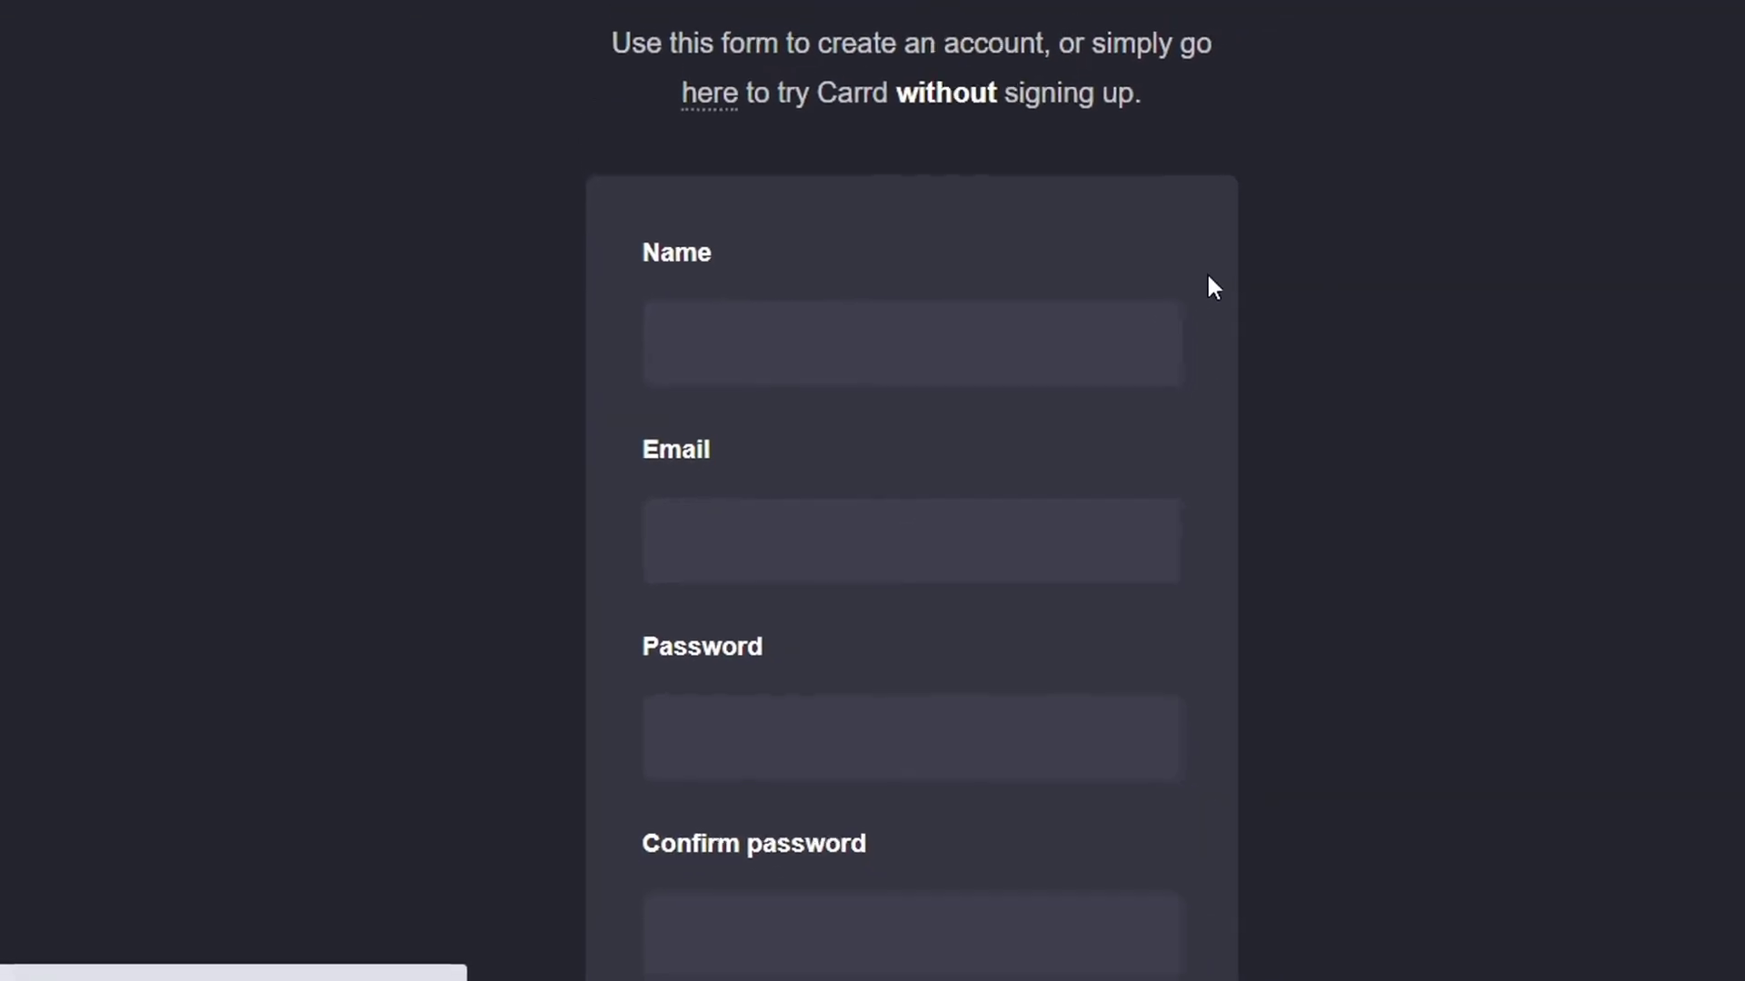
pyautogui.scroll(-1, 1380, 218)
pyautogui.middleClick(1380, 218)
pyautogui.scroll(-2, 1366, 291)
pyautogui.middleClick(1367, 291)
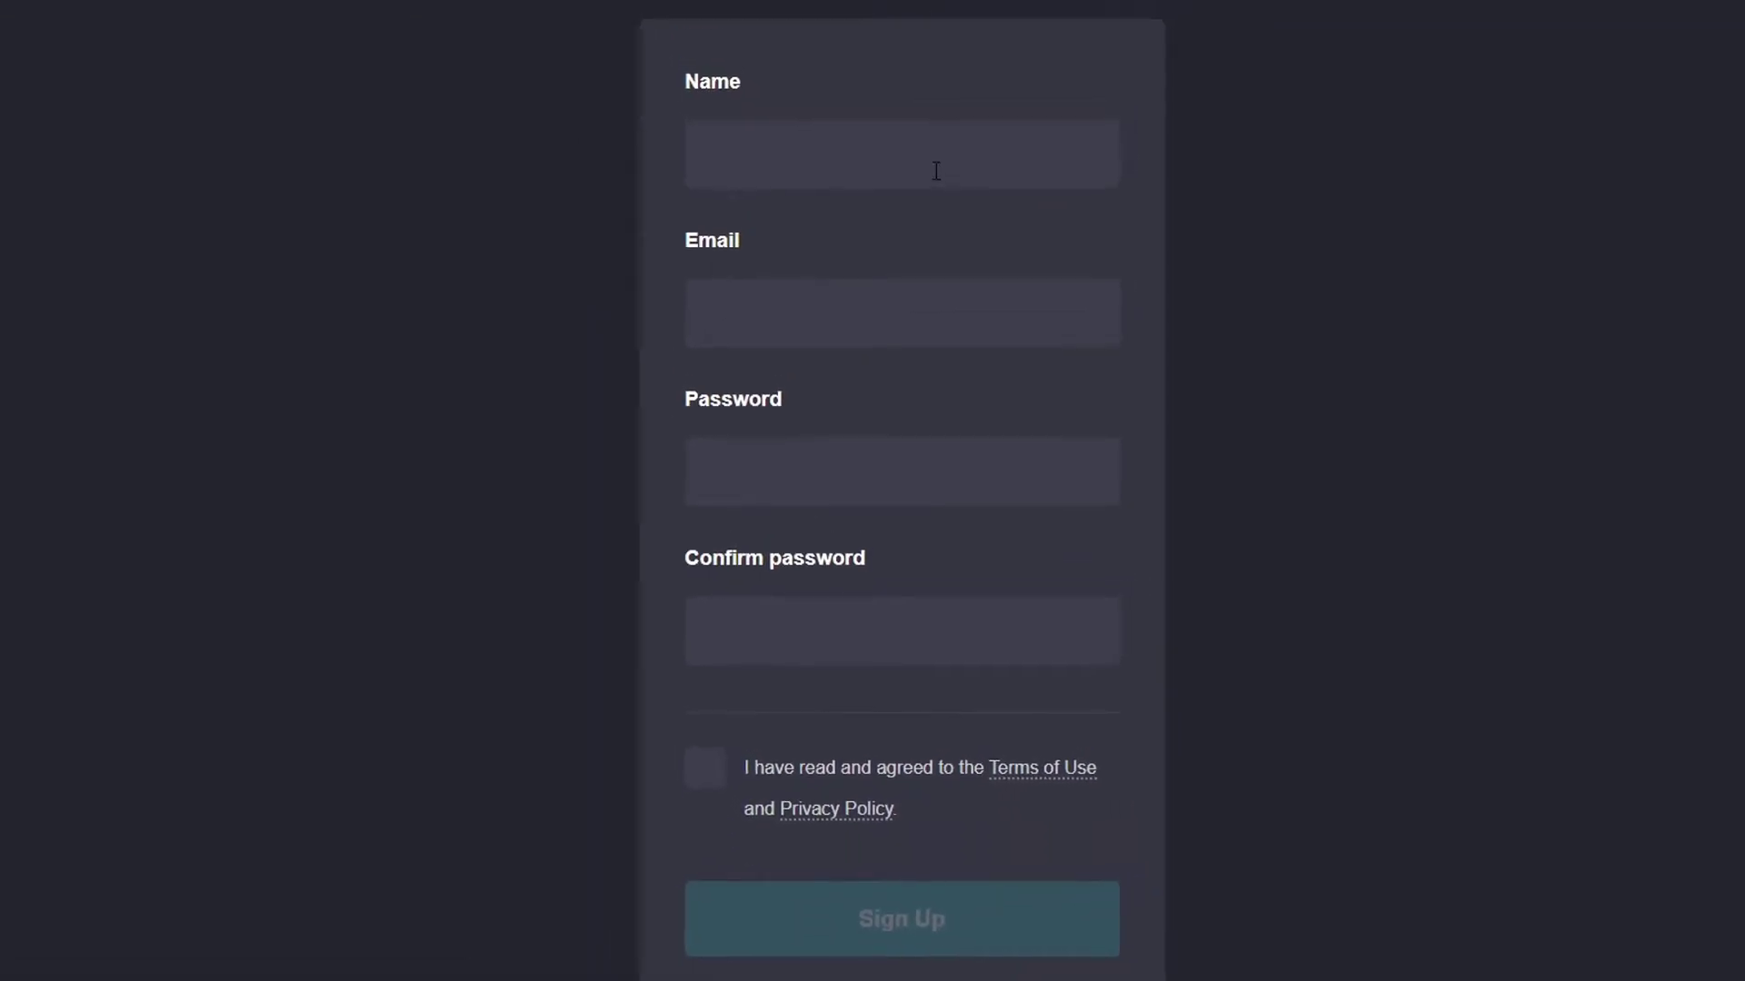
pyautogui.click(936, 171)
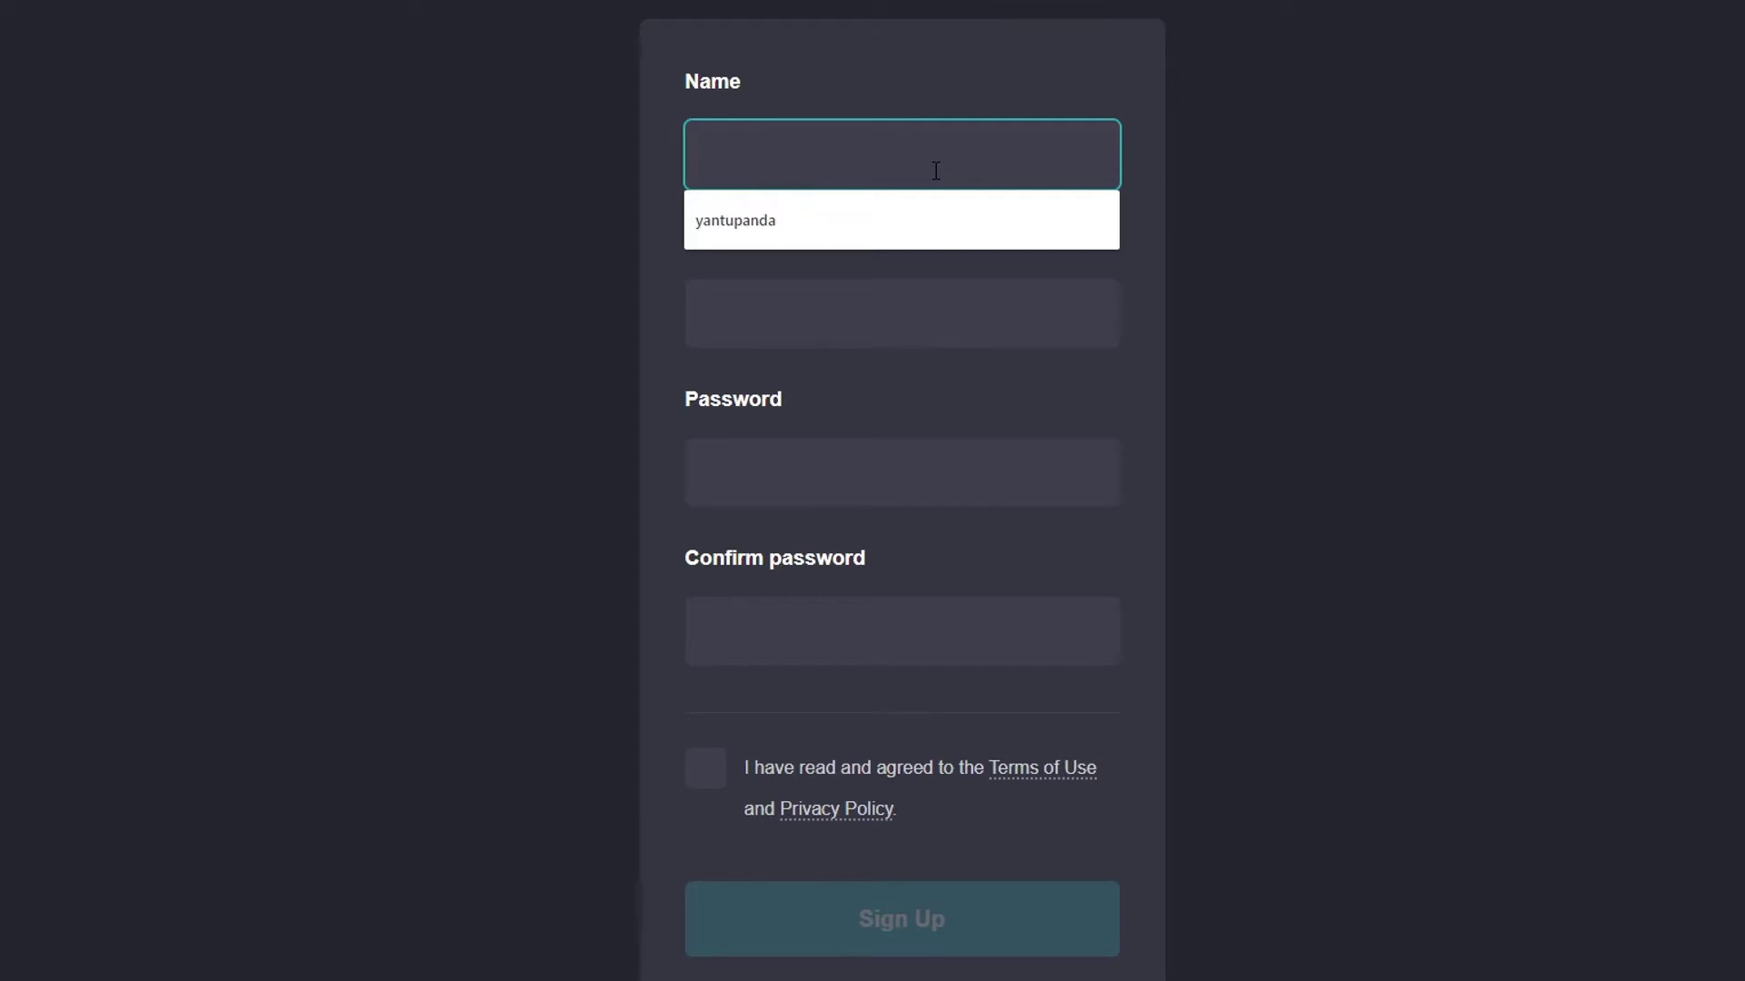
pyautogui.write('headphones re')
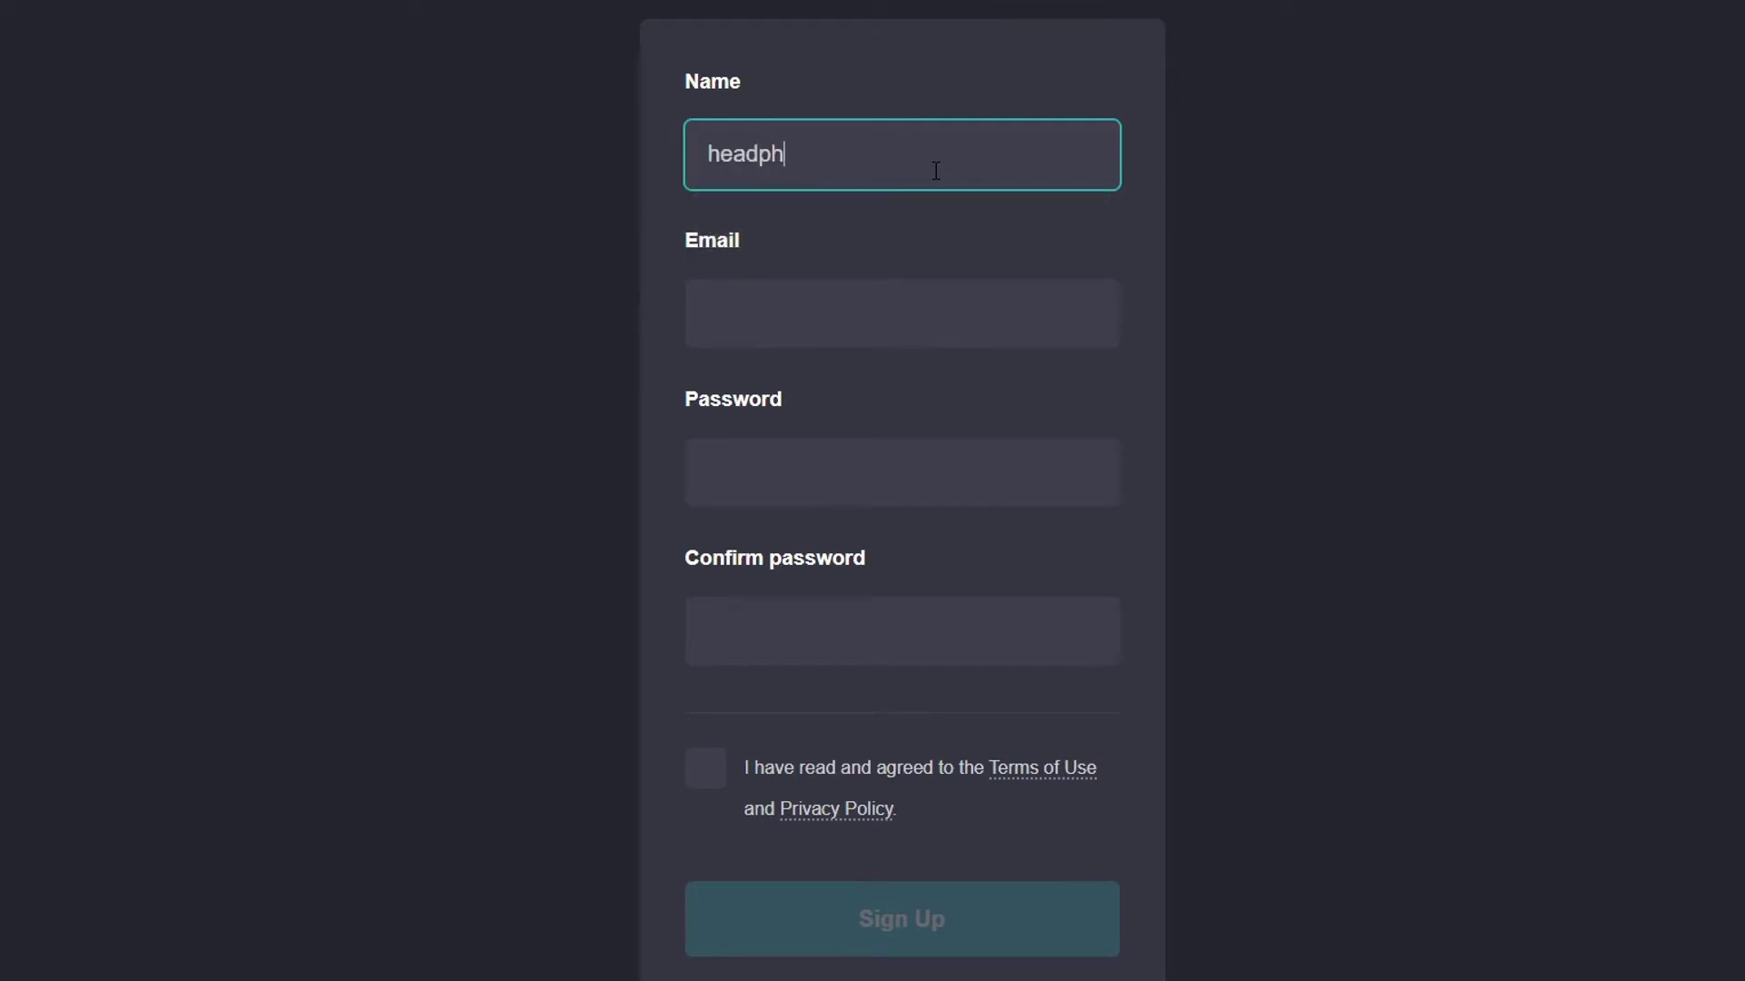
pyautogui.press('BackSpace')
pyautogui.press('BackSpace')
pyautogui.press('BackSpace')
pyautogui.write('reviews')
pyautogui.press('Tab')
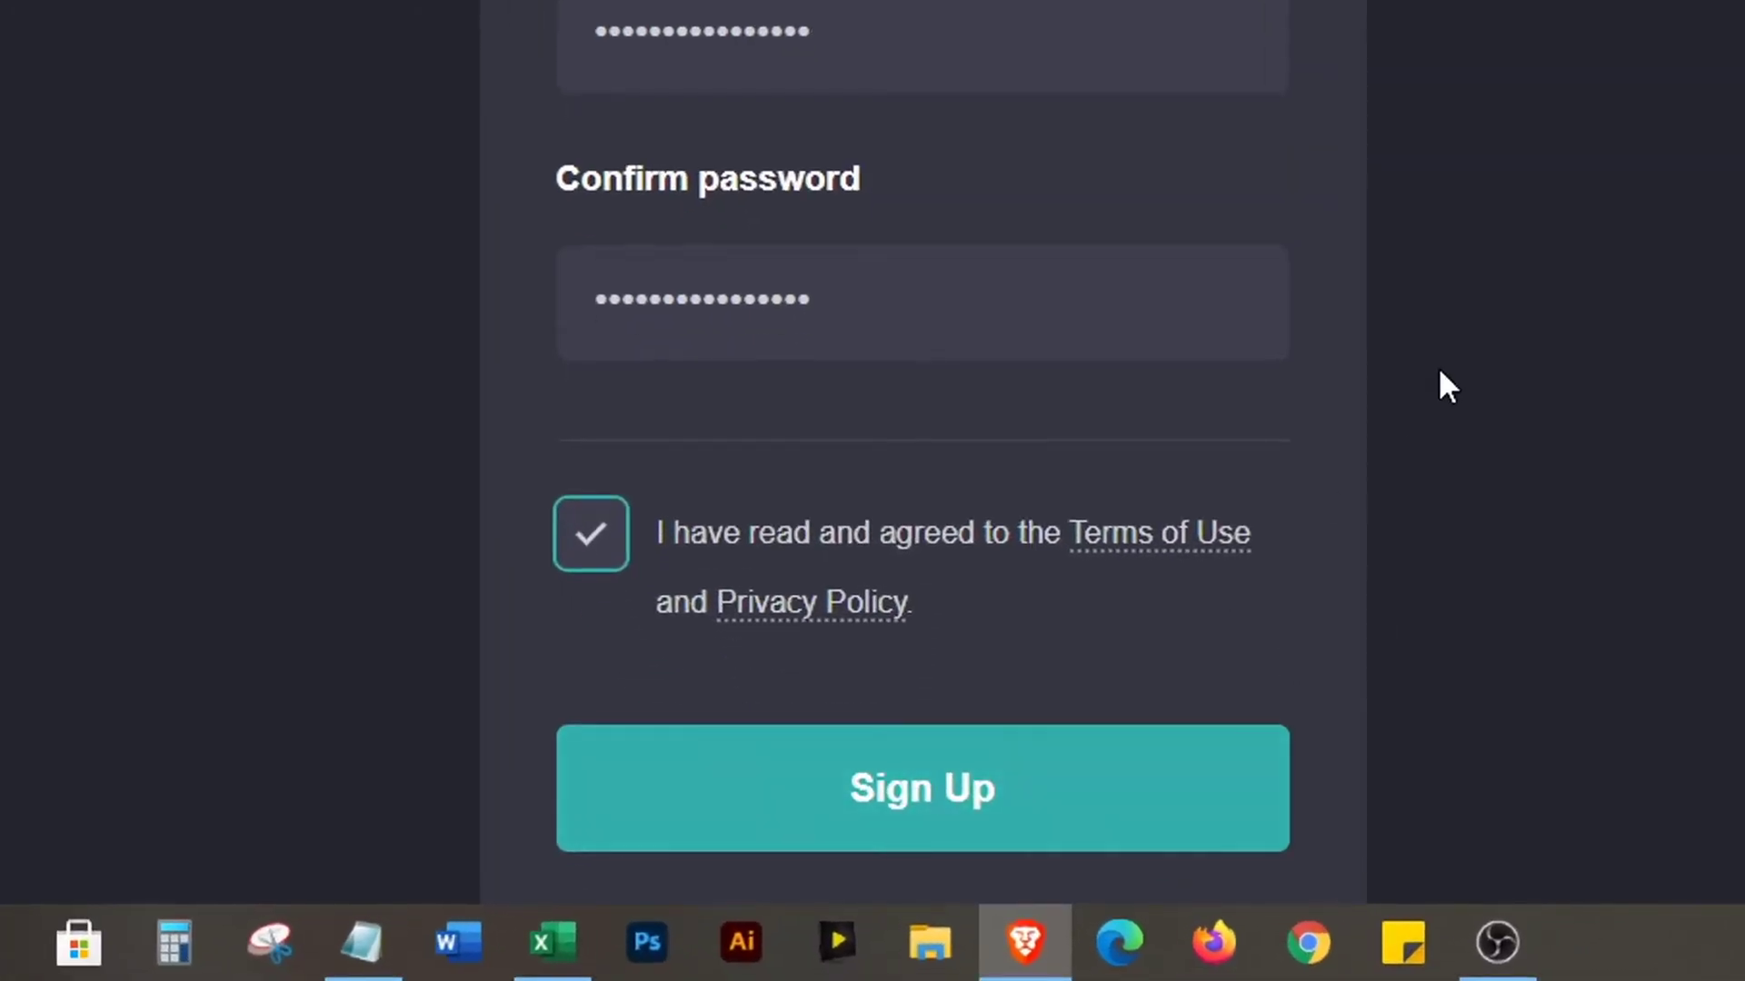
# Submit the sign-up form and solve the traffic-light reCAPTCHA
pyautogui.scroll(-2, 1441, 381)
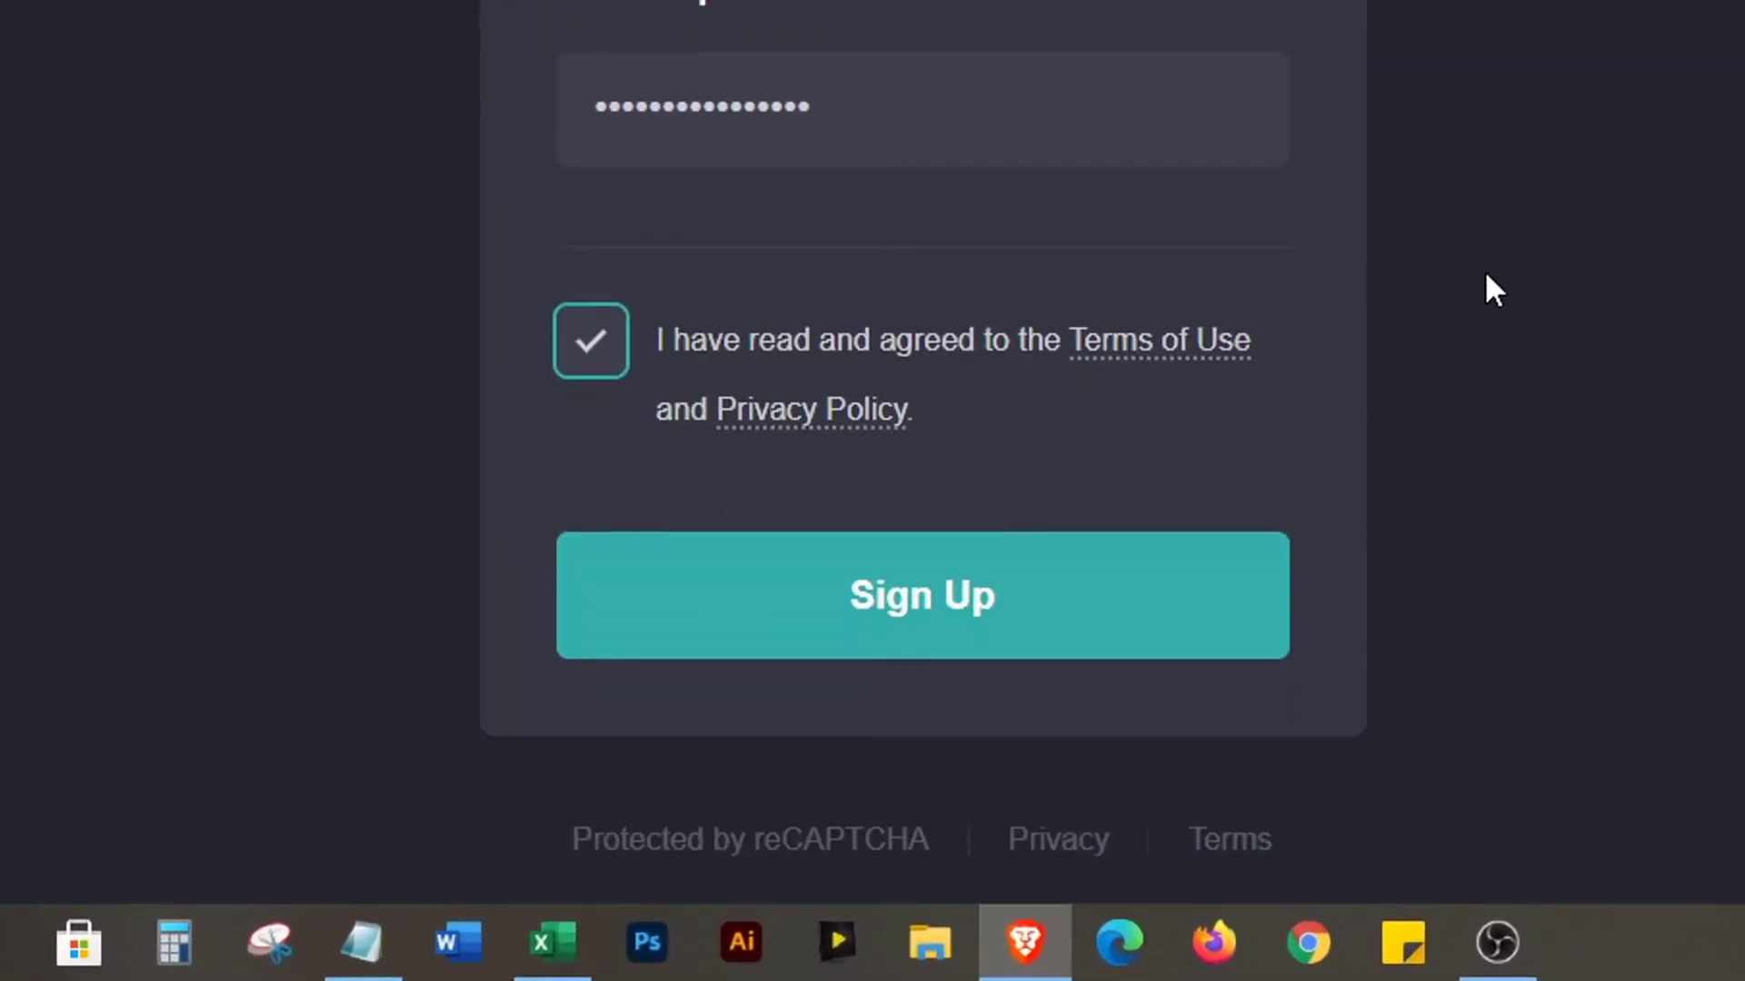
pyautogui.click(943, 621)
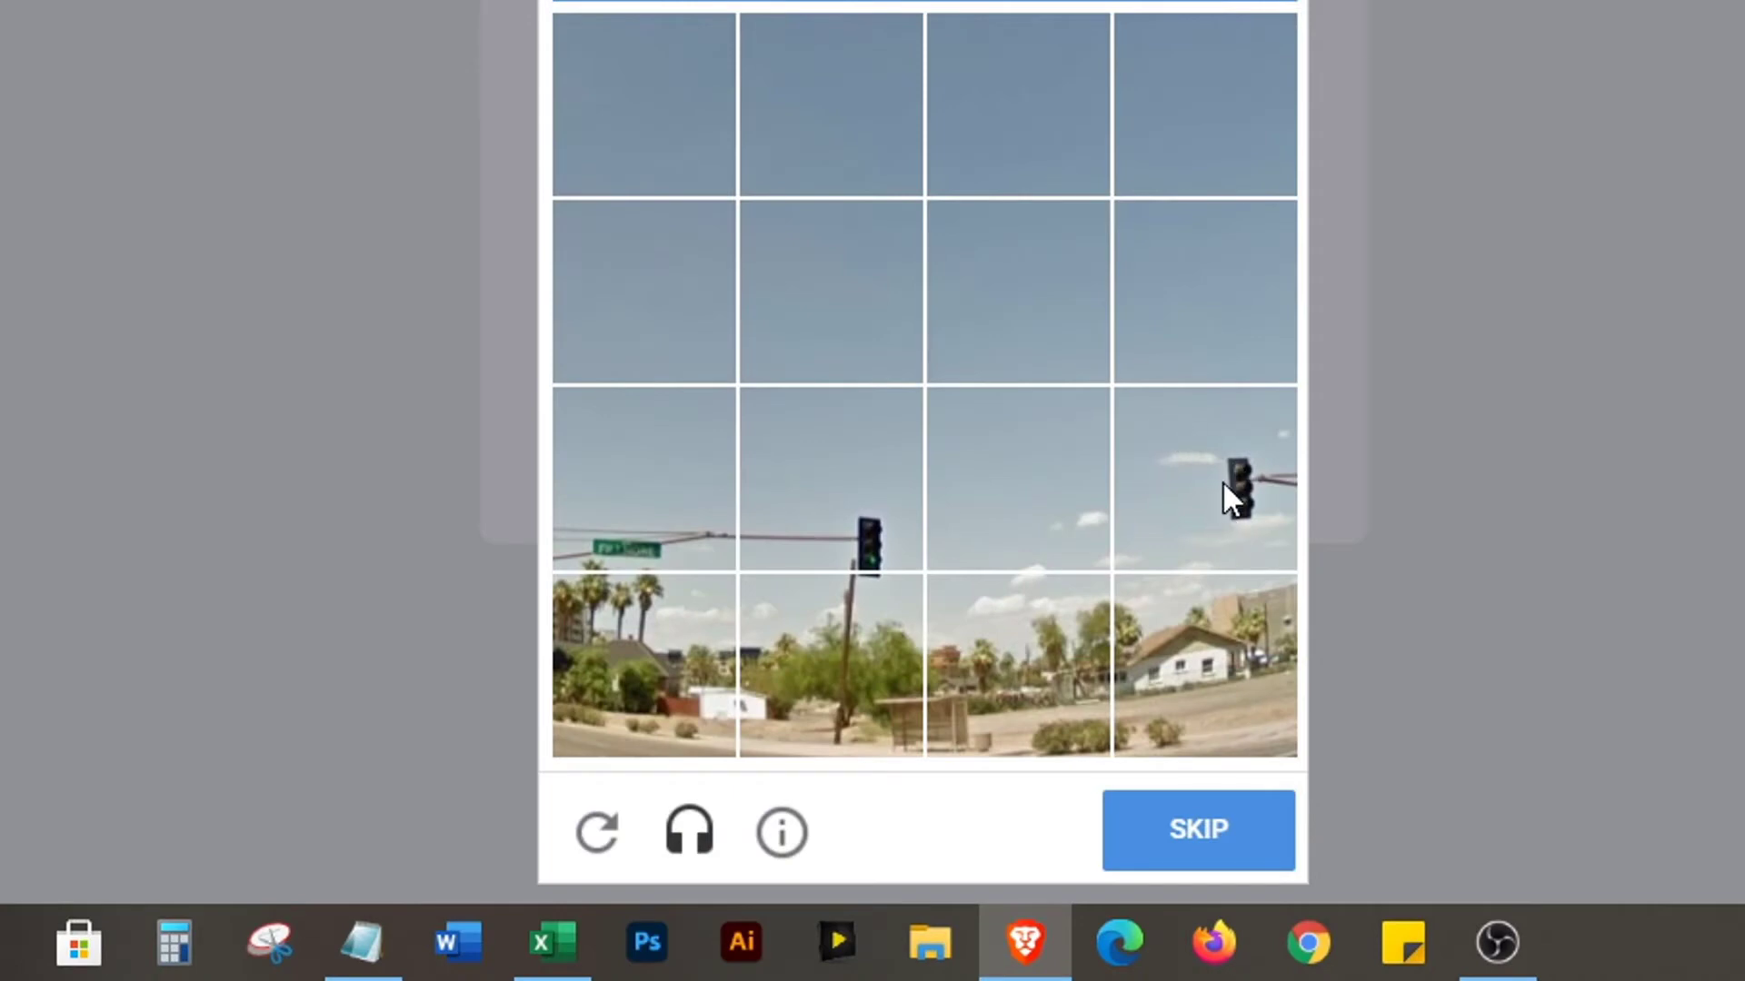
pyautogui.click(1222, 486)
pyautogui.click(849, 551)
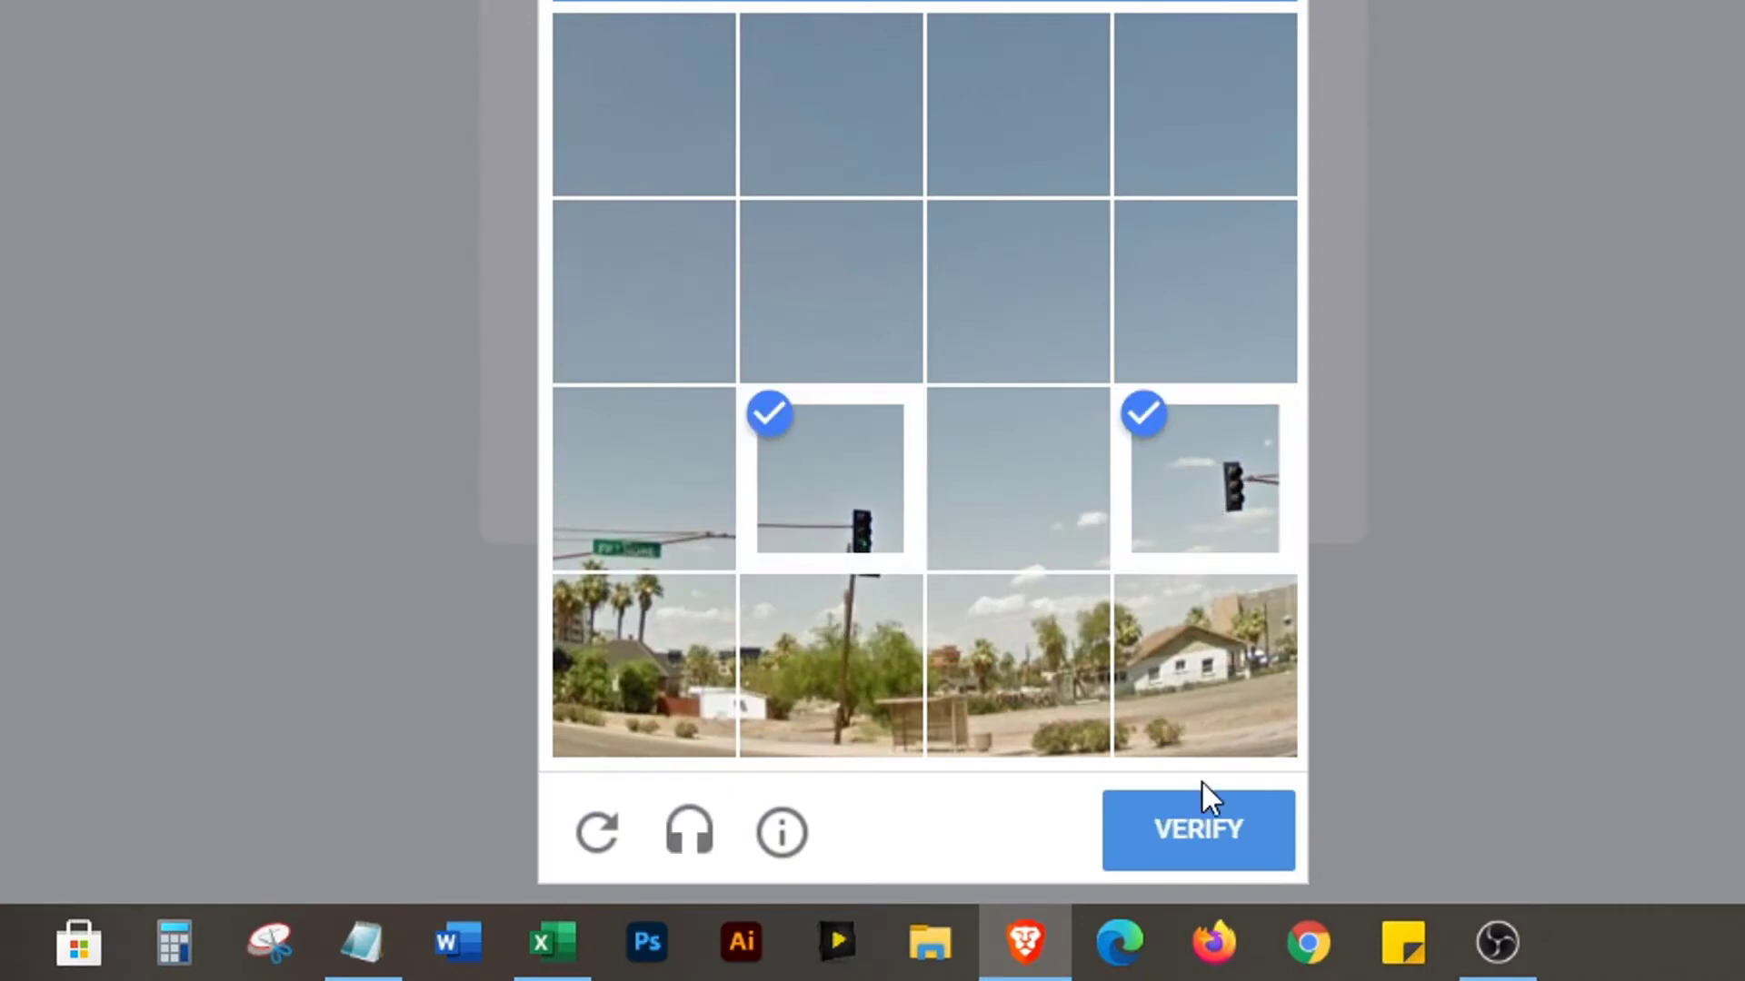
pyautogui.click(1199, 807)
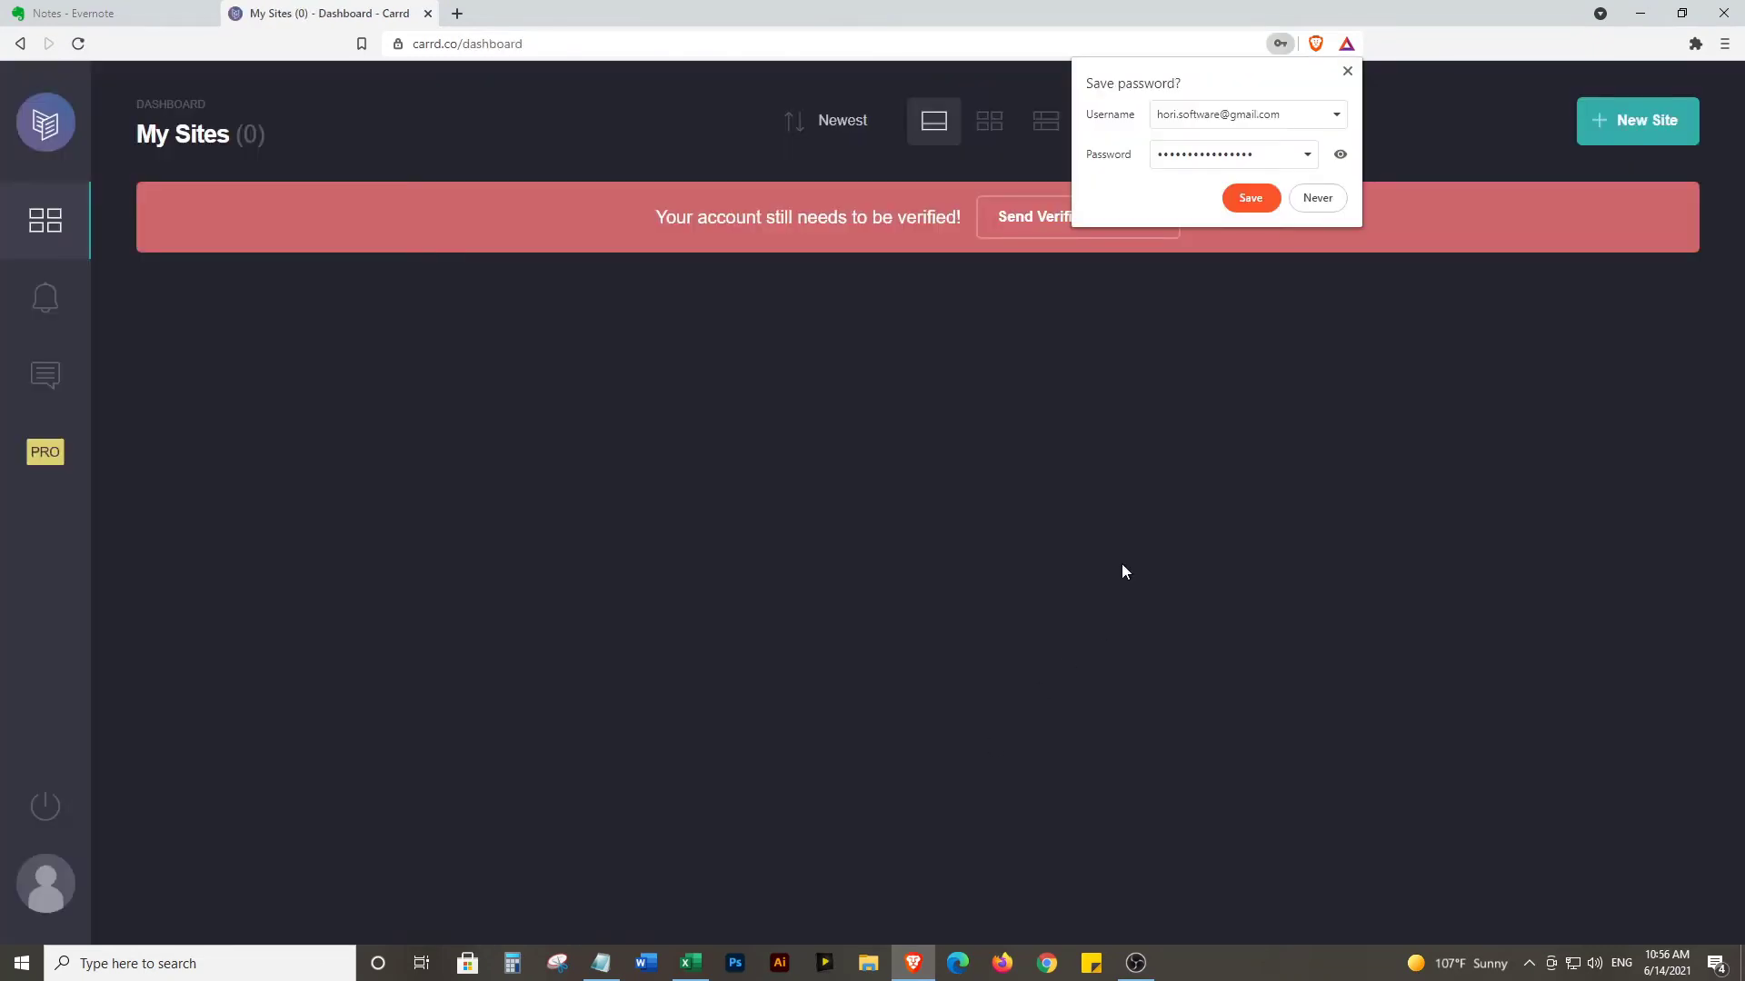
# Save the new login in Brave and request Carrd's verification email
pyautogui.click(1251, 197)
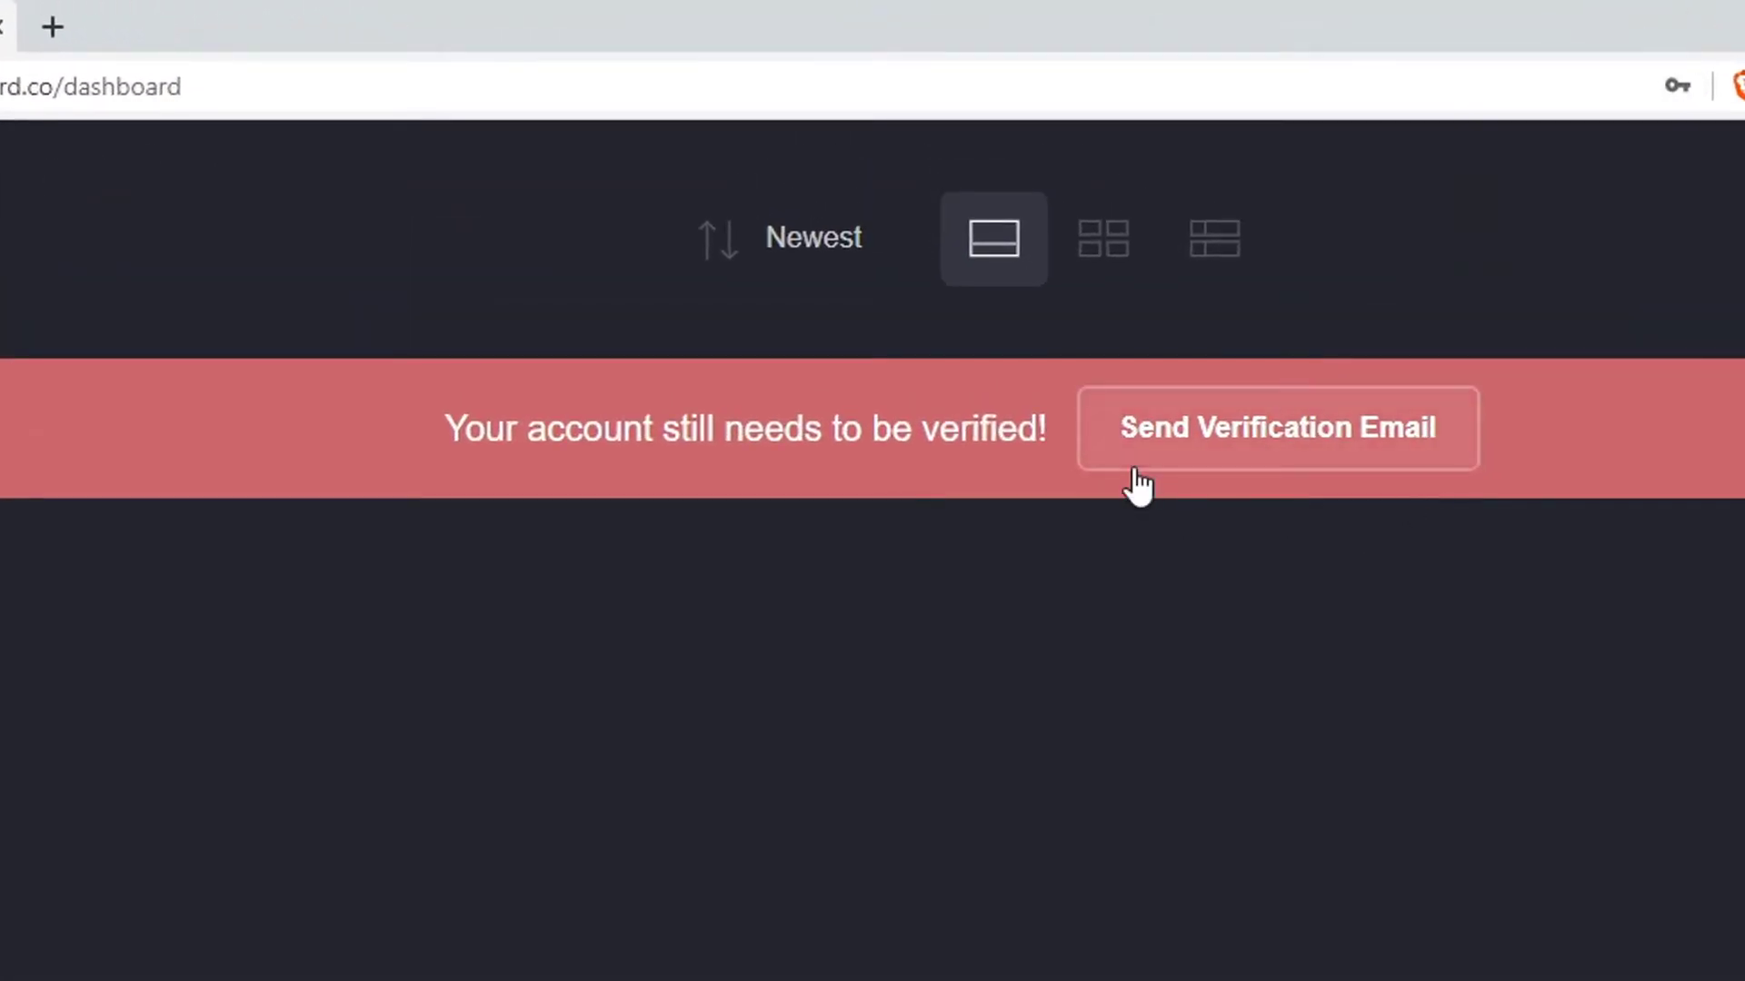
pyautogui.click(1252, 445)
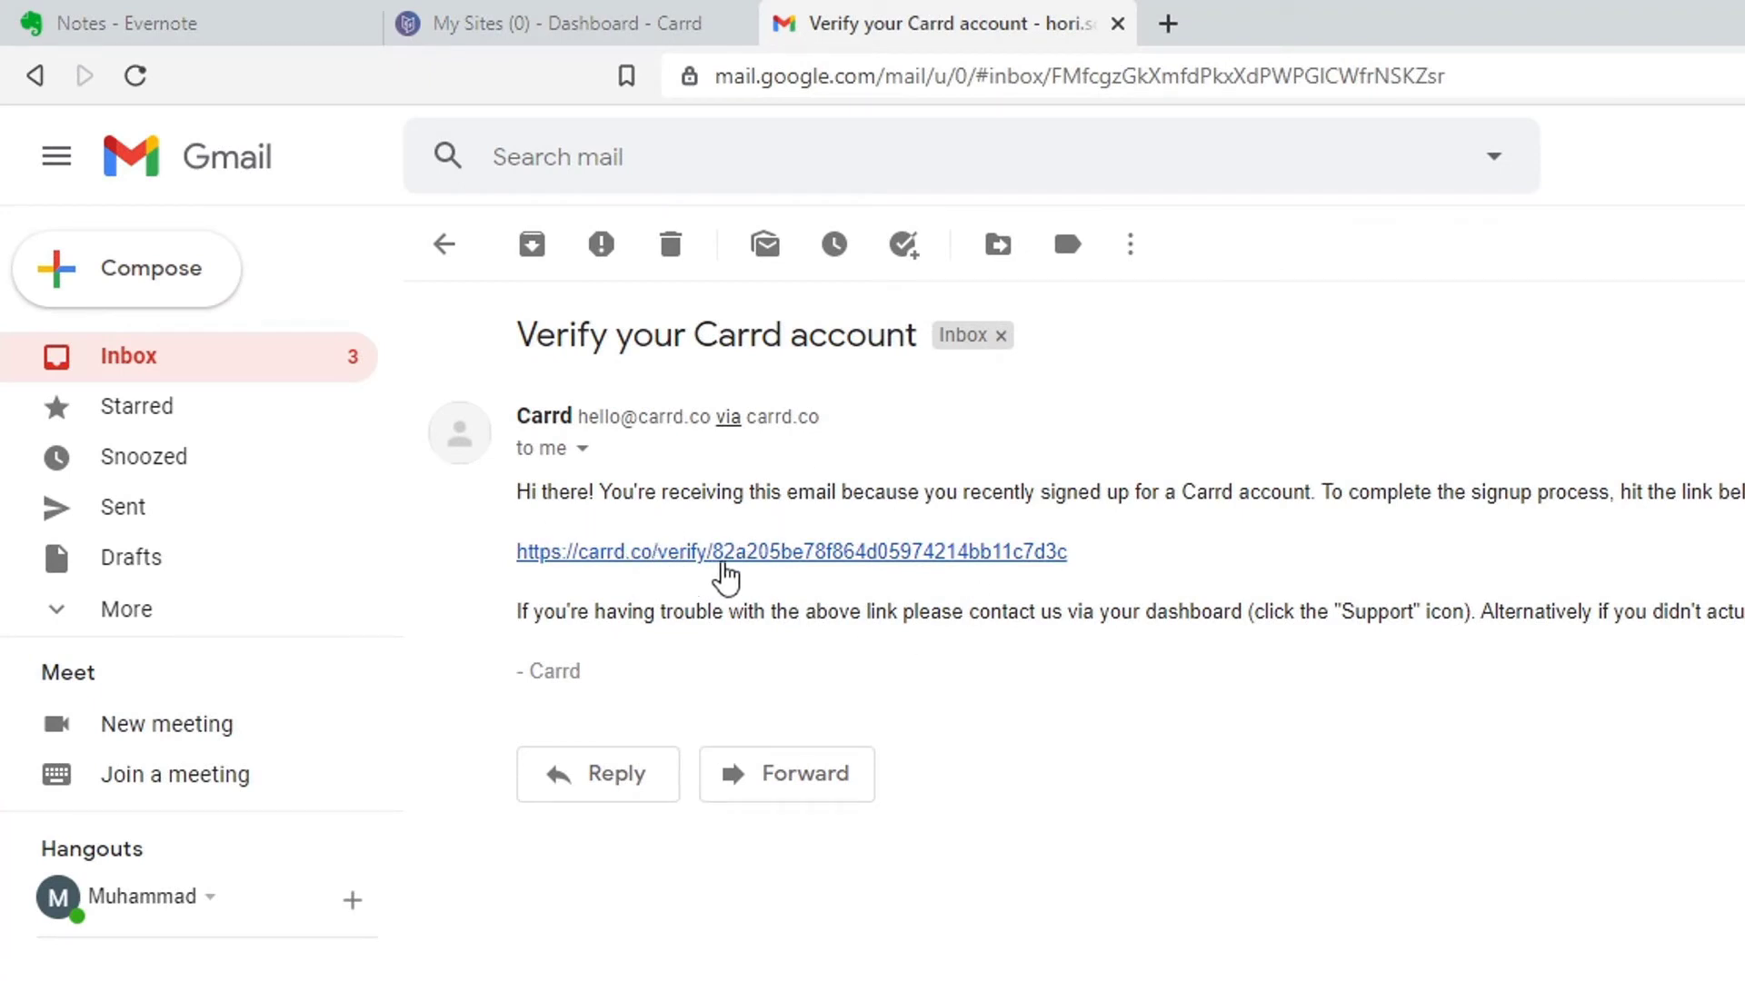
# Verify the Carrd account via the email link, passing the motorcycle reCAPTCHA and closing the Done dialog
pyautogui.click(771, 554)
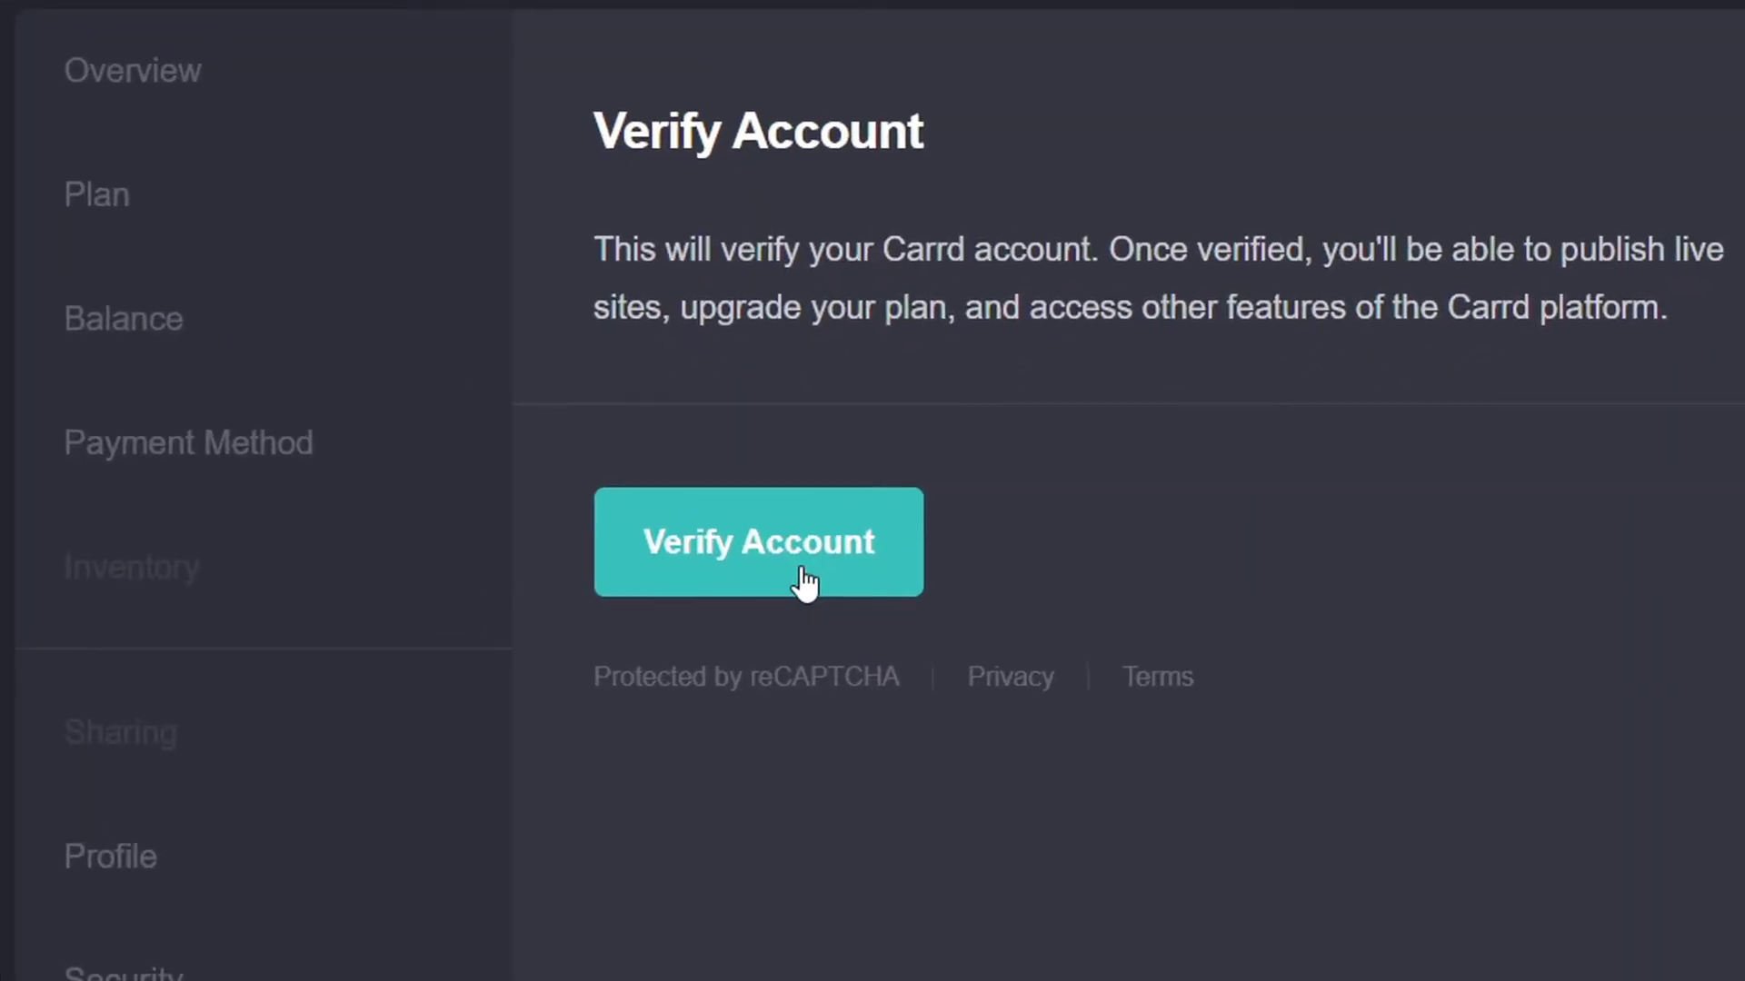
pyautogui.click(804, 582)
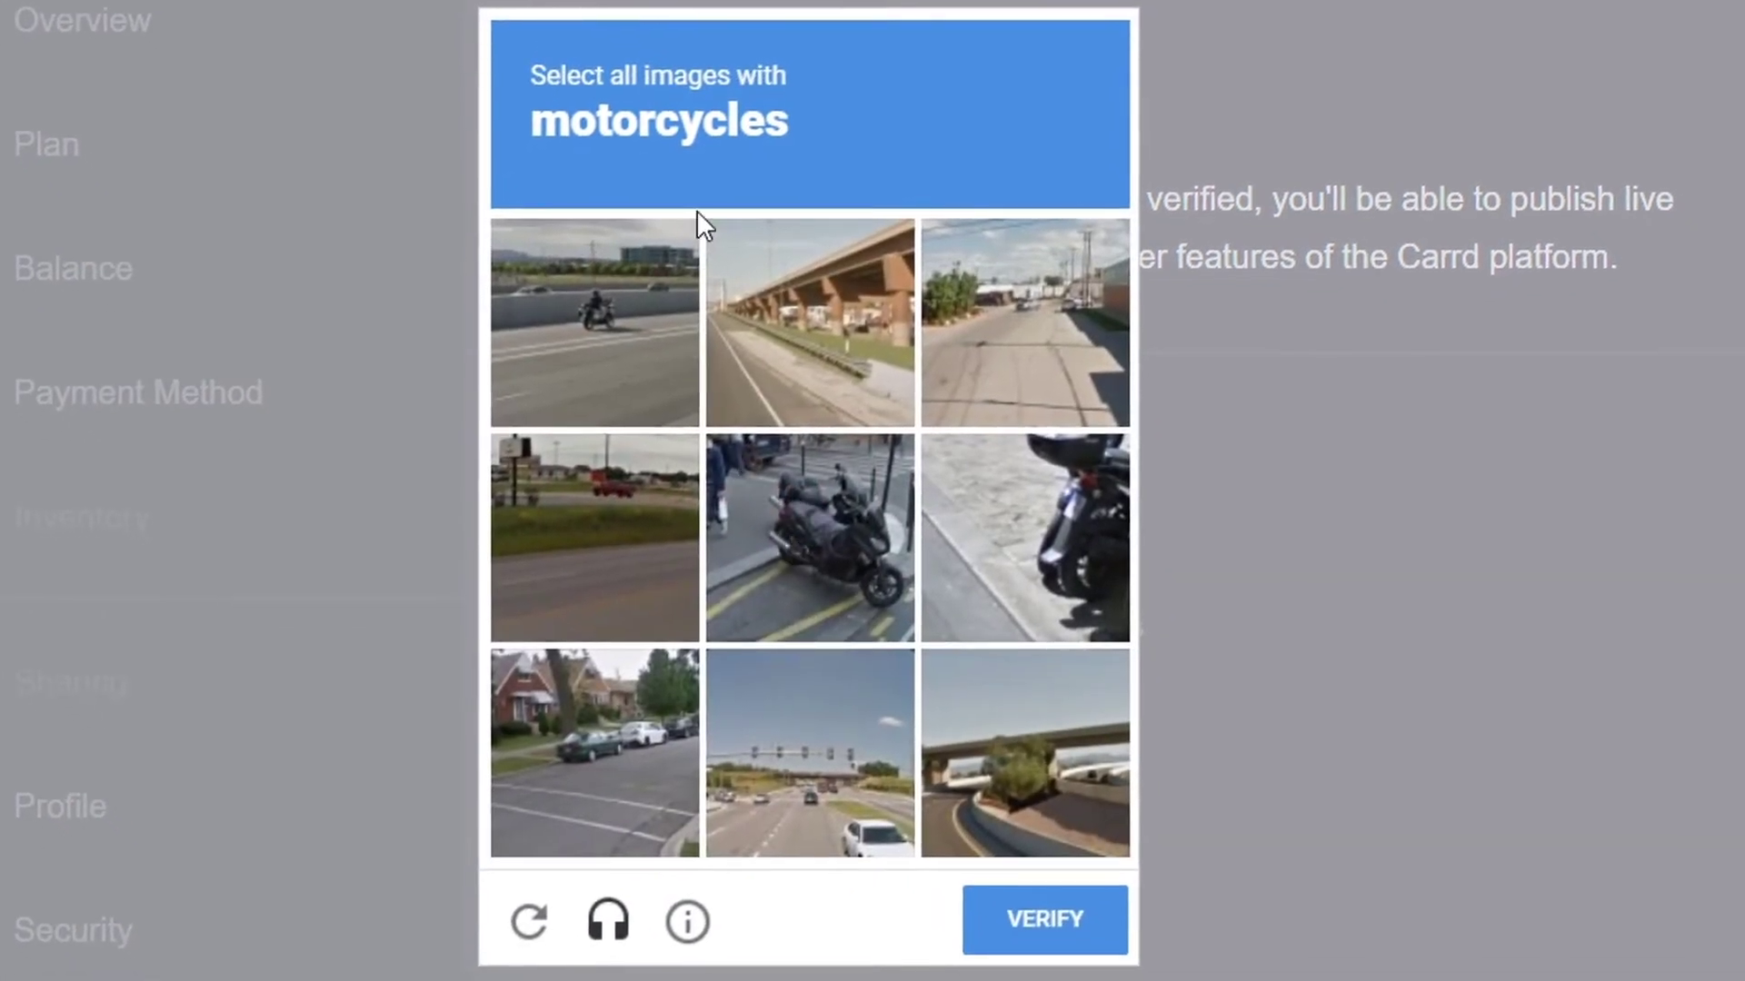
pyautogui.click(565, 387)
pyautogui.click(1026, 543)
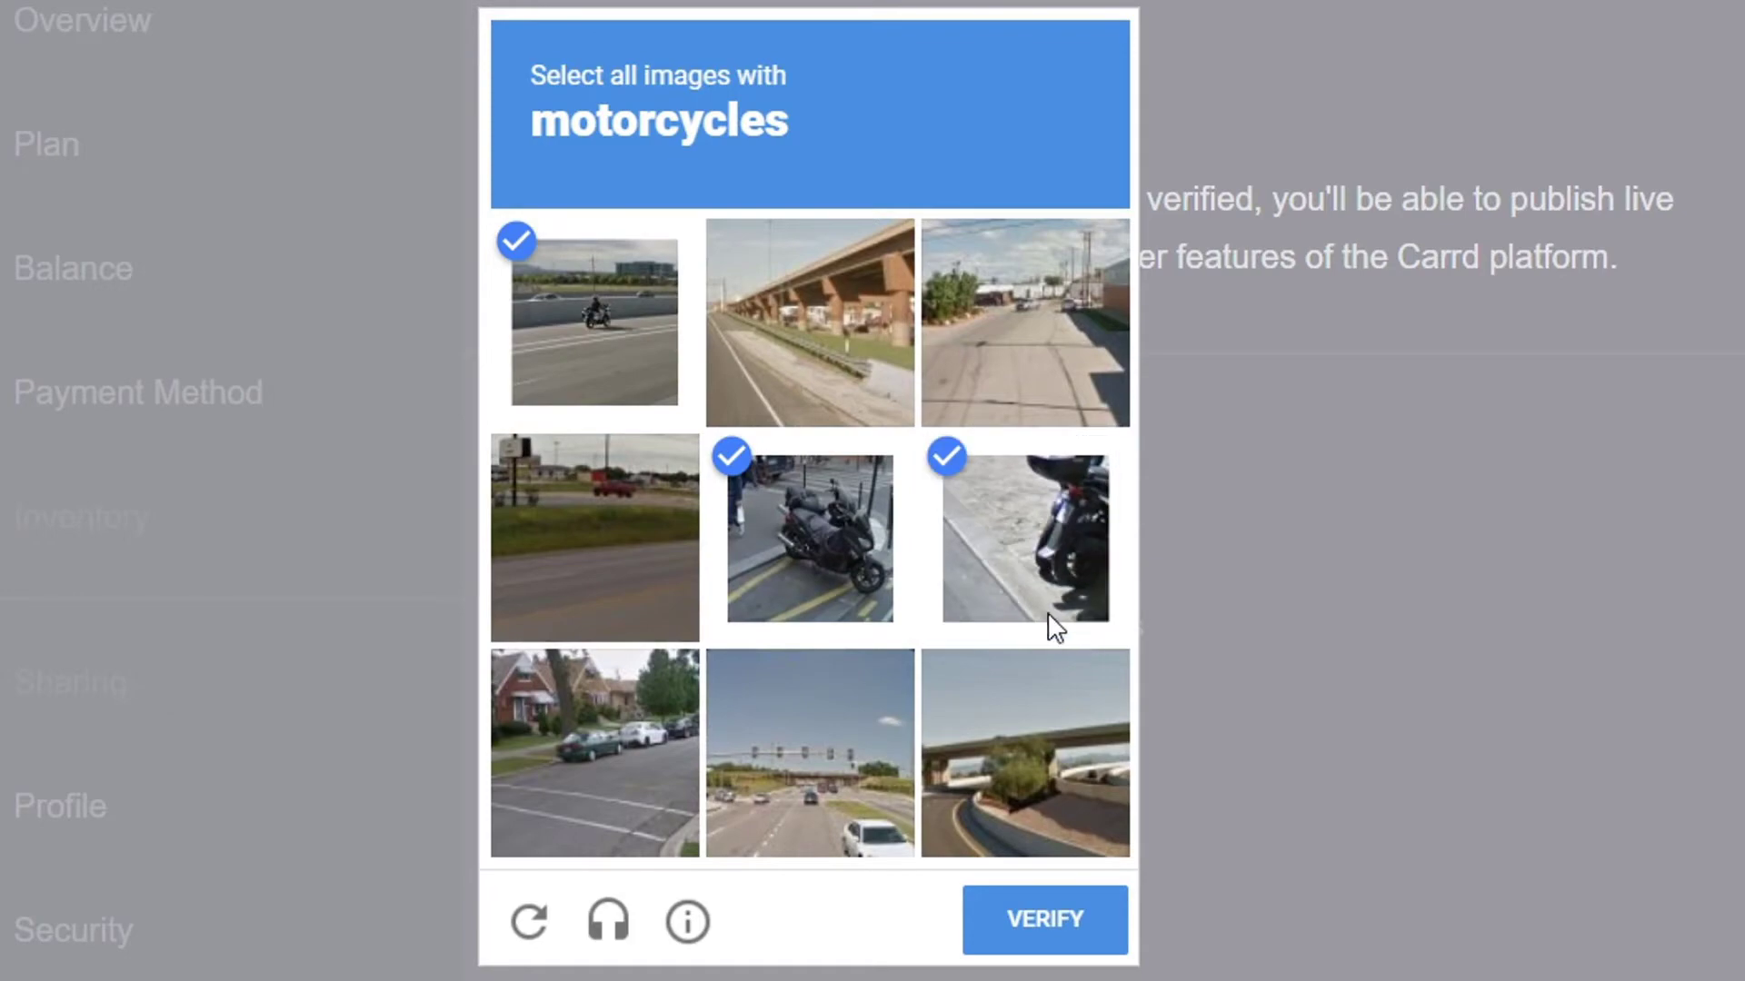
pyautogui.click(1025, 945)
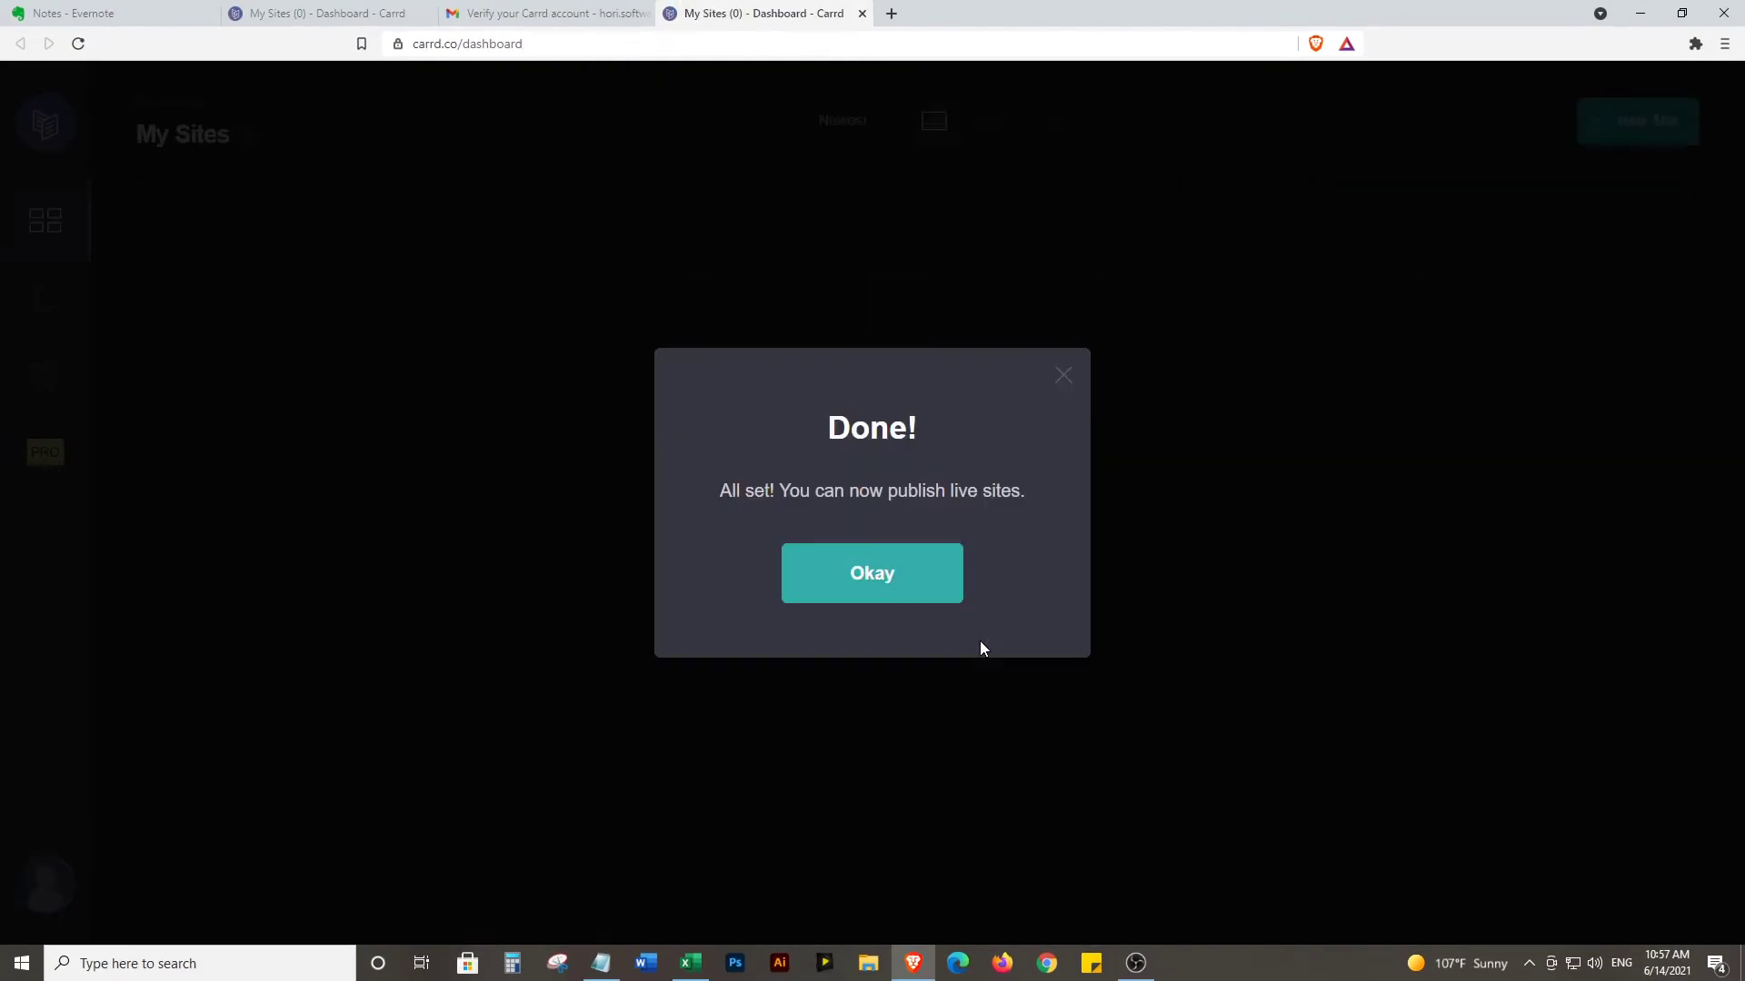
pyautogui.click(871, 574)
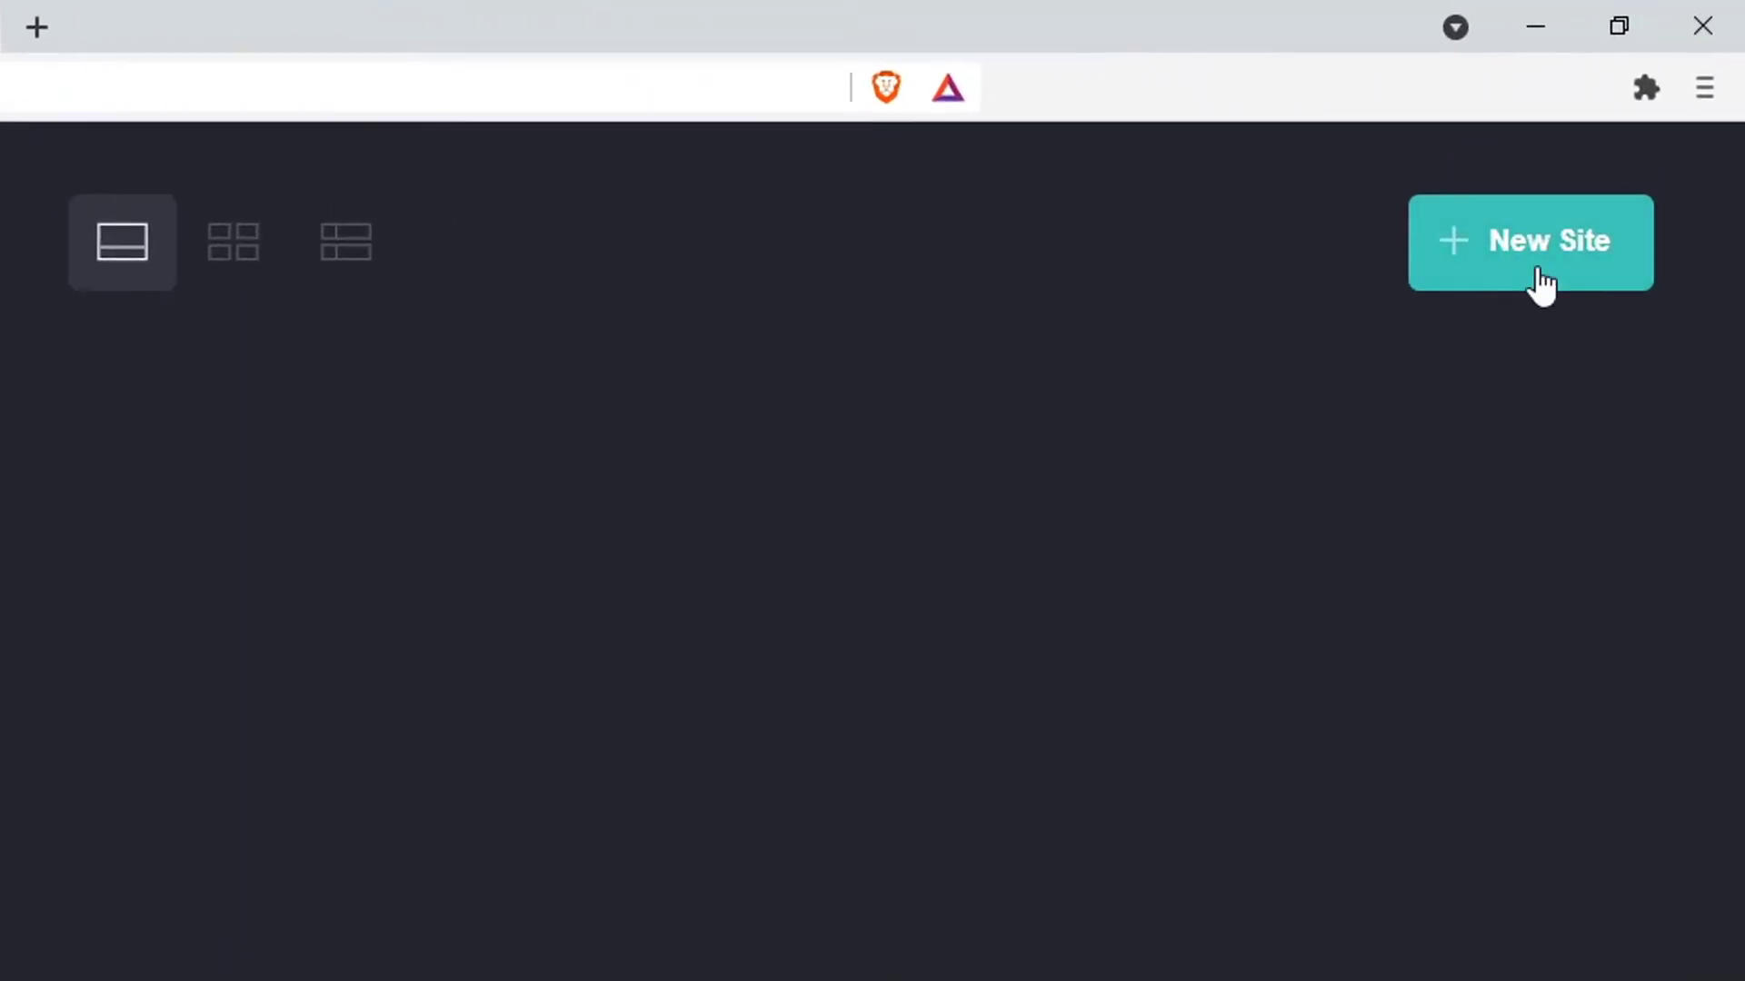
pyautogui.click(1542, 281)
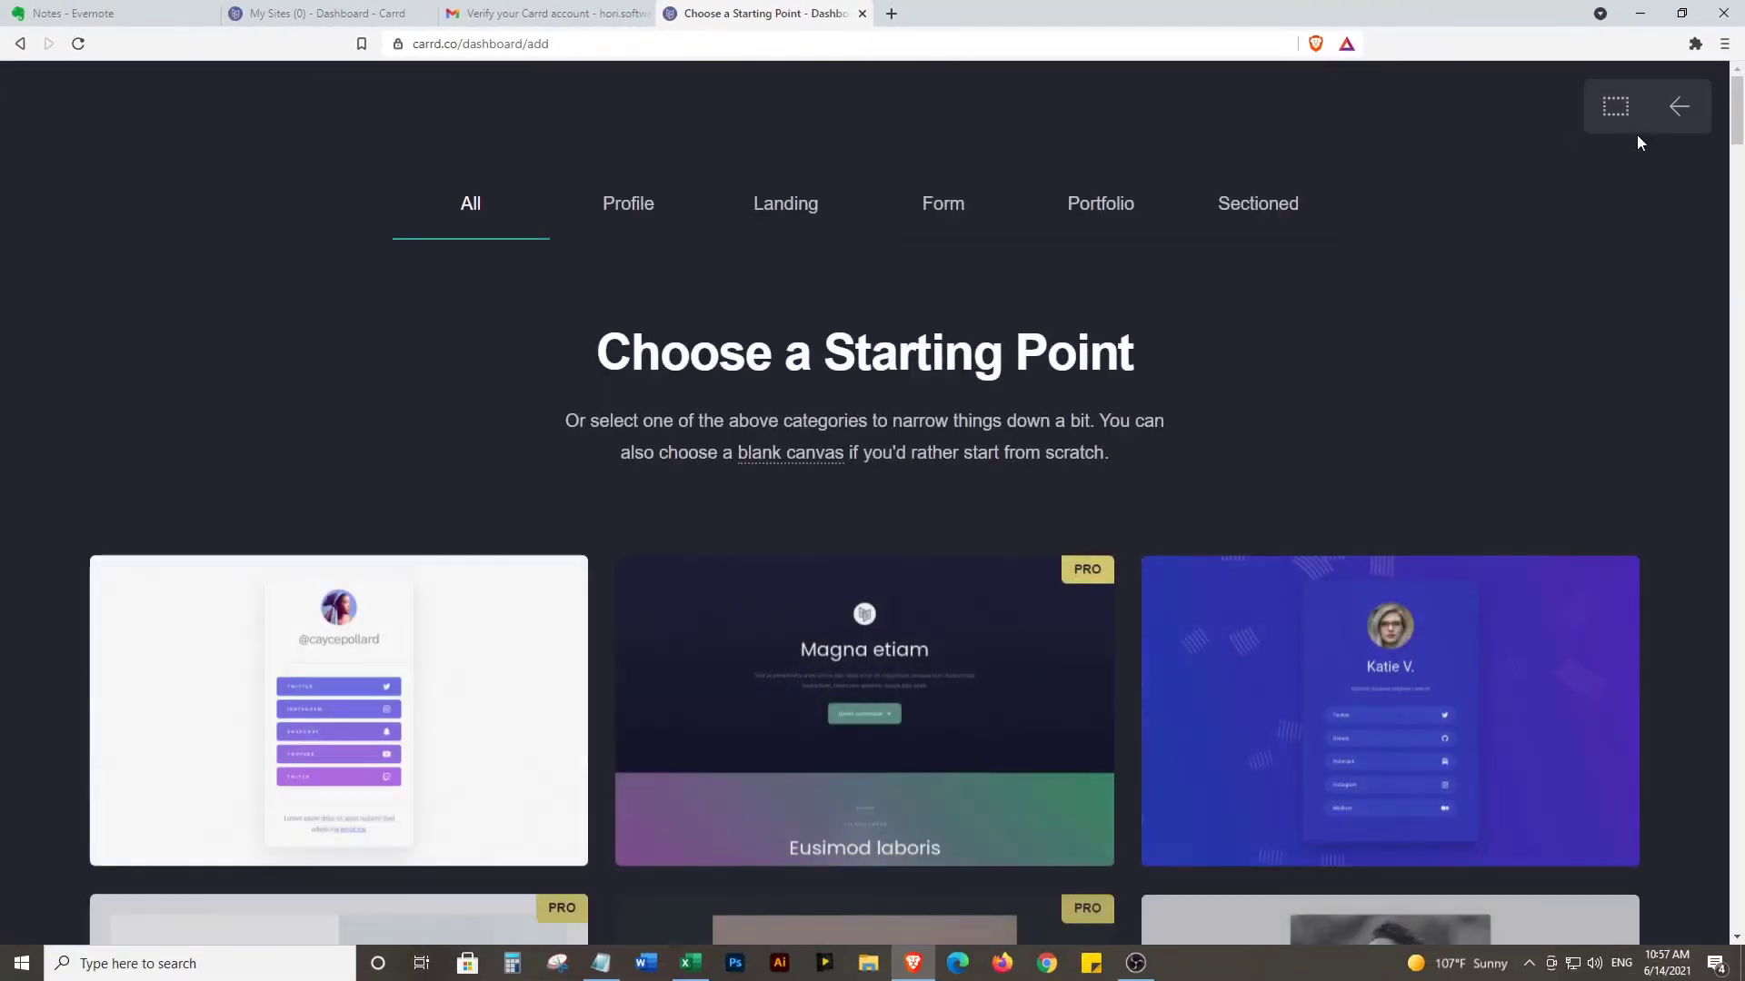
pyautogui.scroll(-2, 1285, 289)
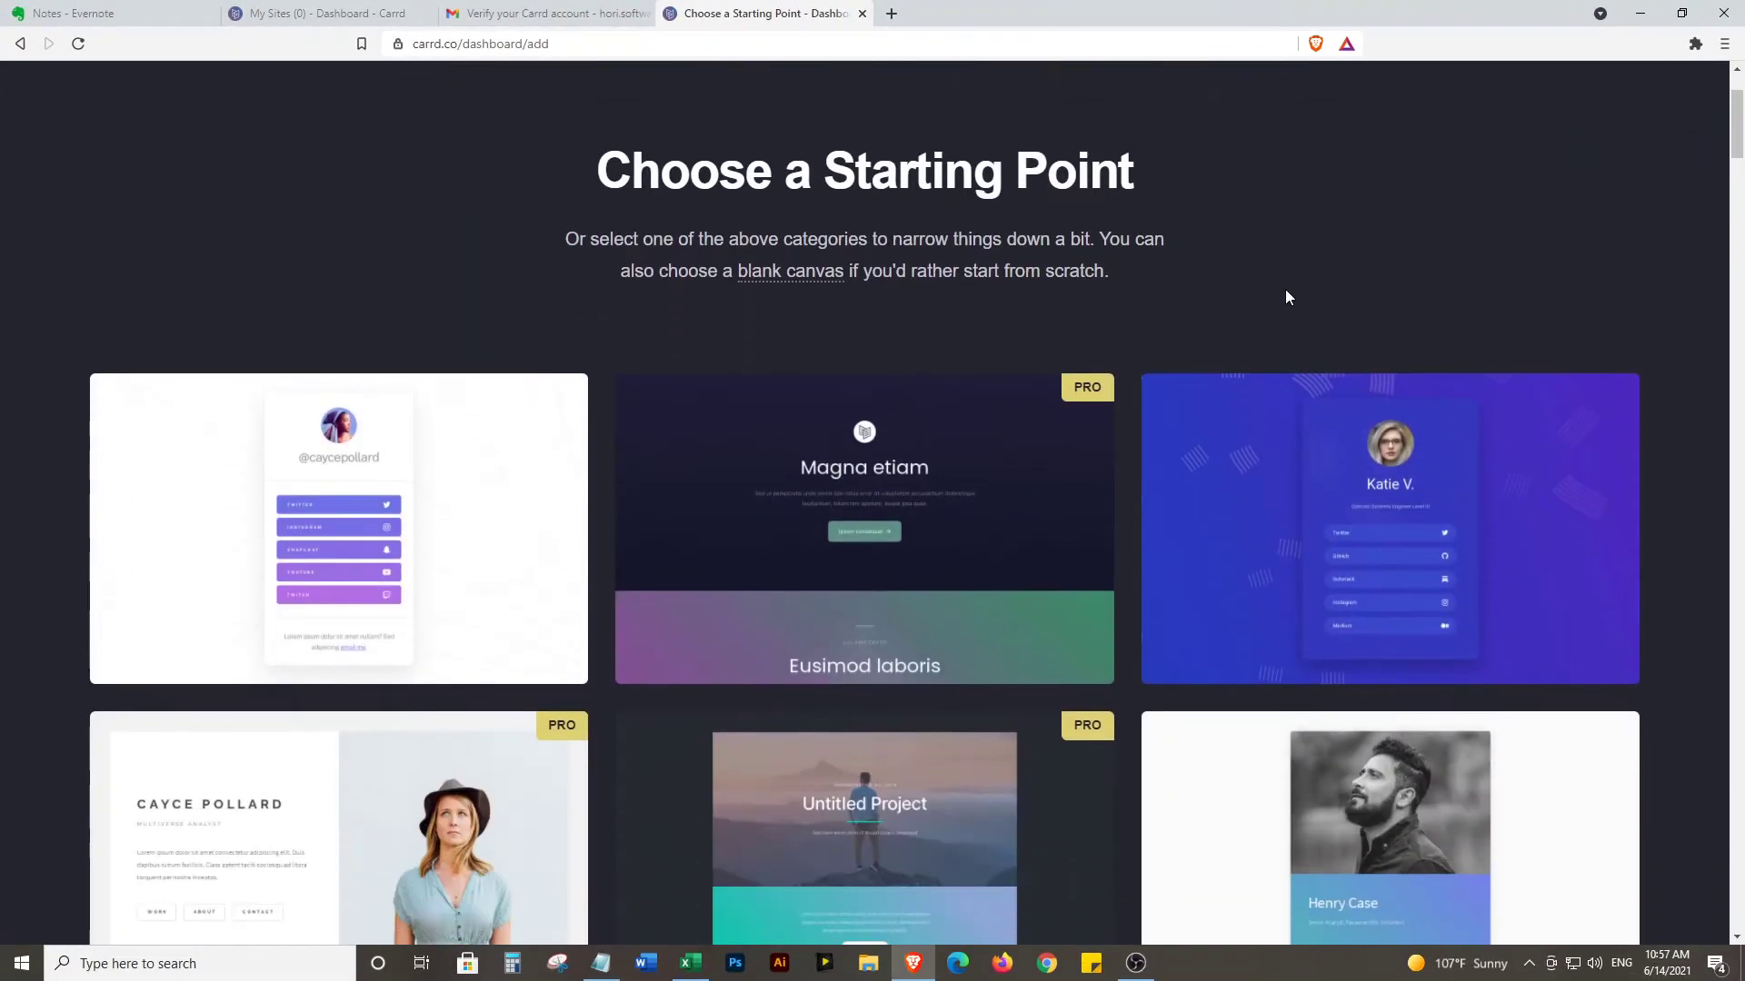
pyautogui.scroll(-1, 1286, 291)
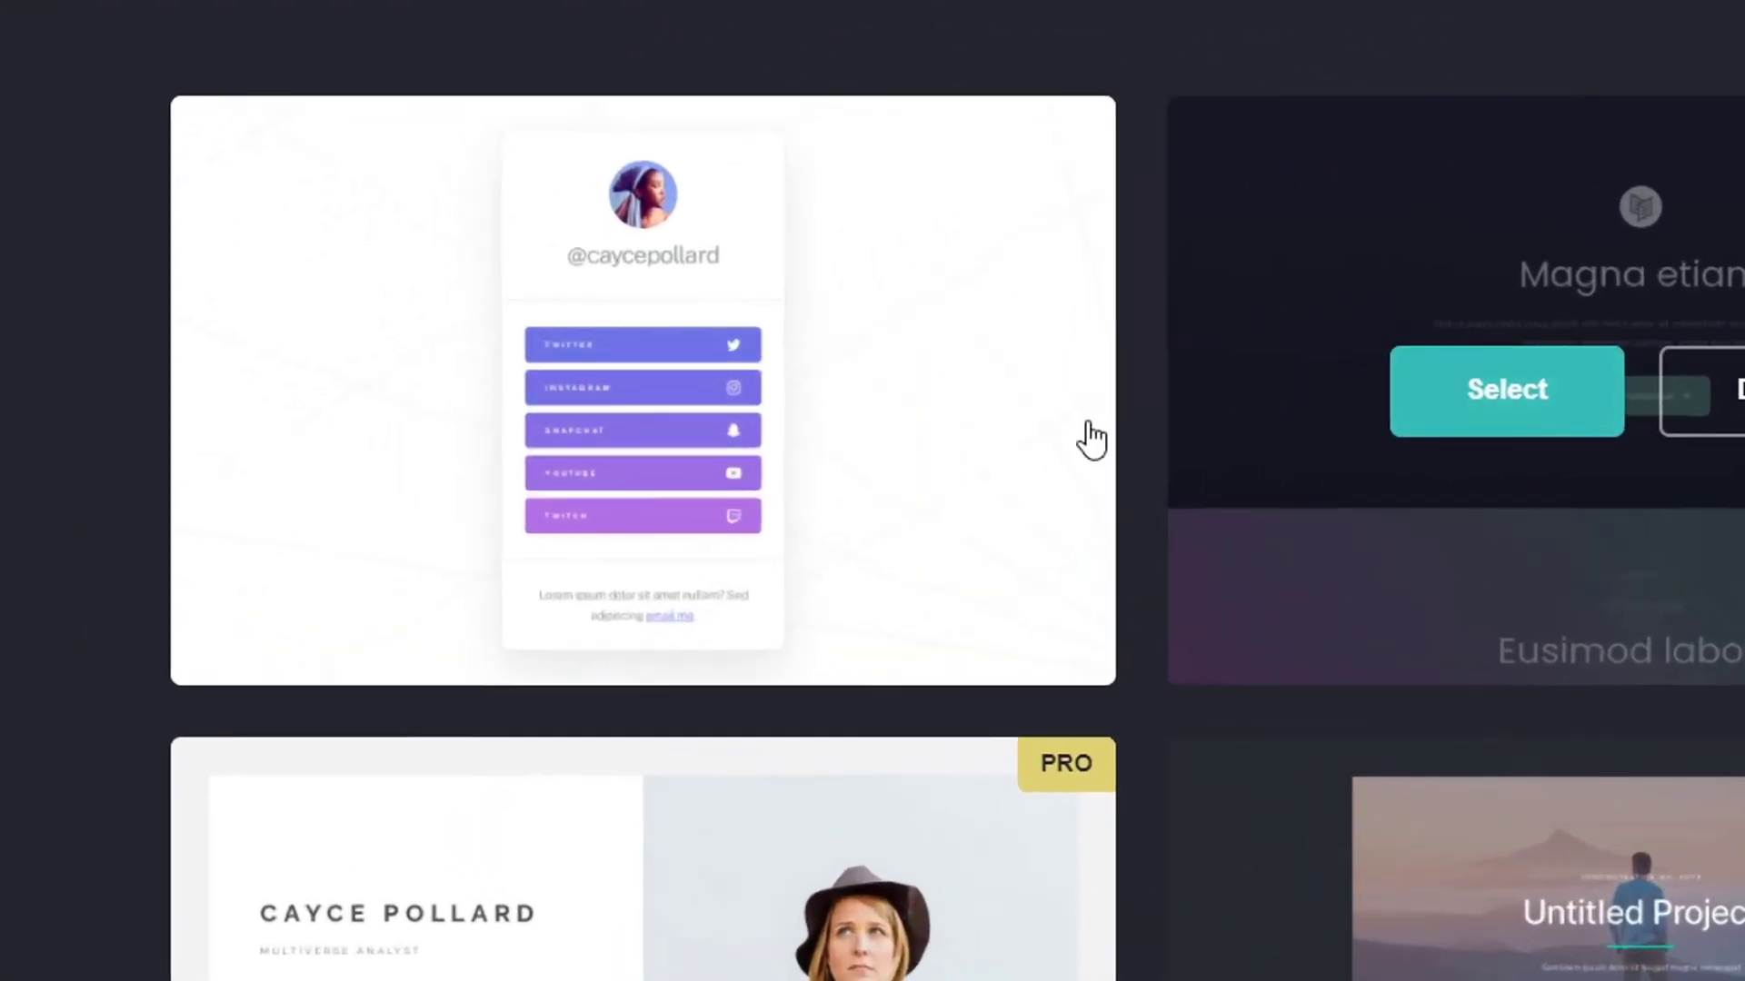
pyautogui.moveTo(327, 421)
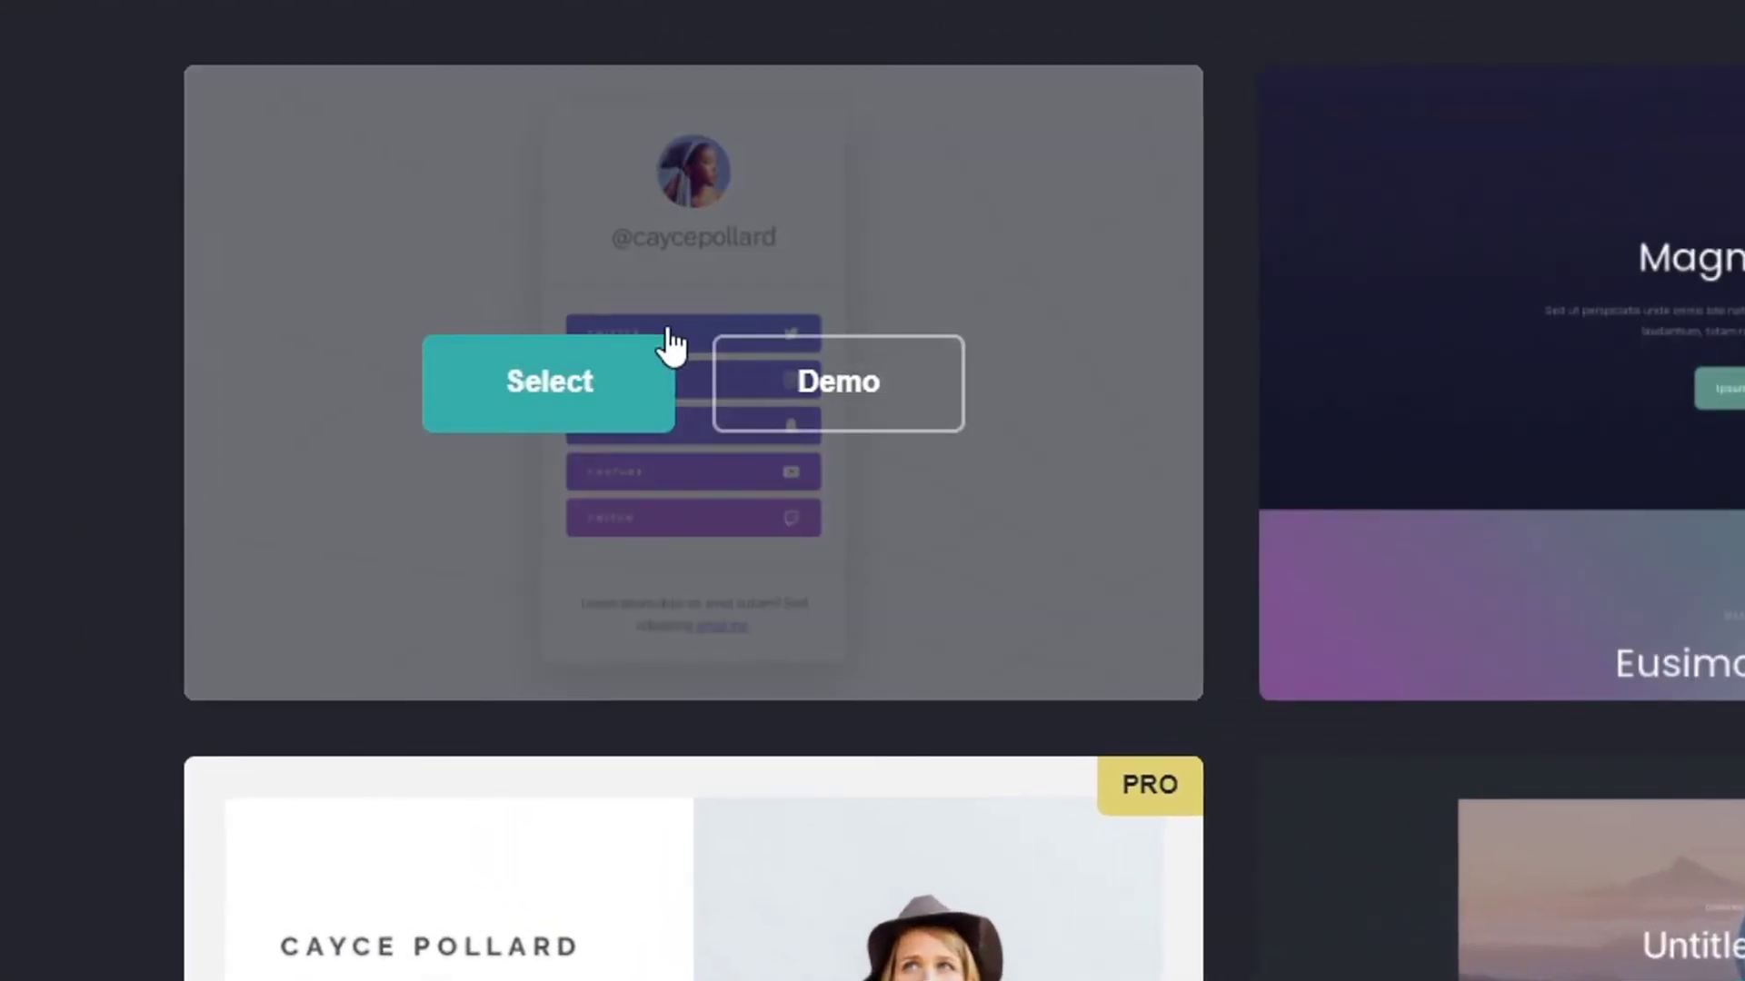
pyautogui.click(589, 395)
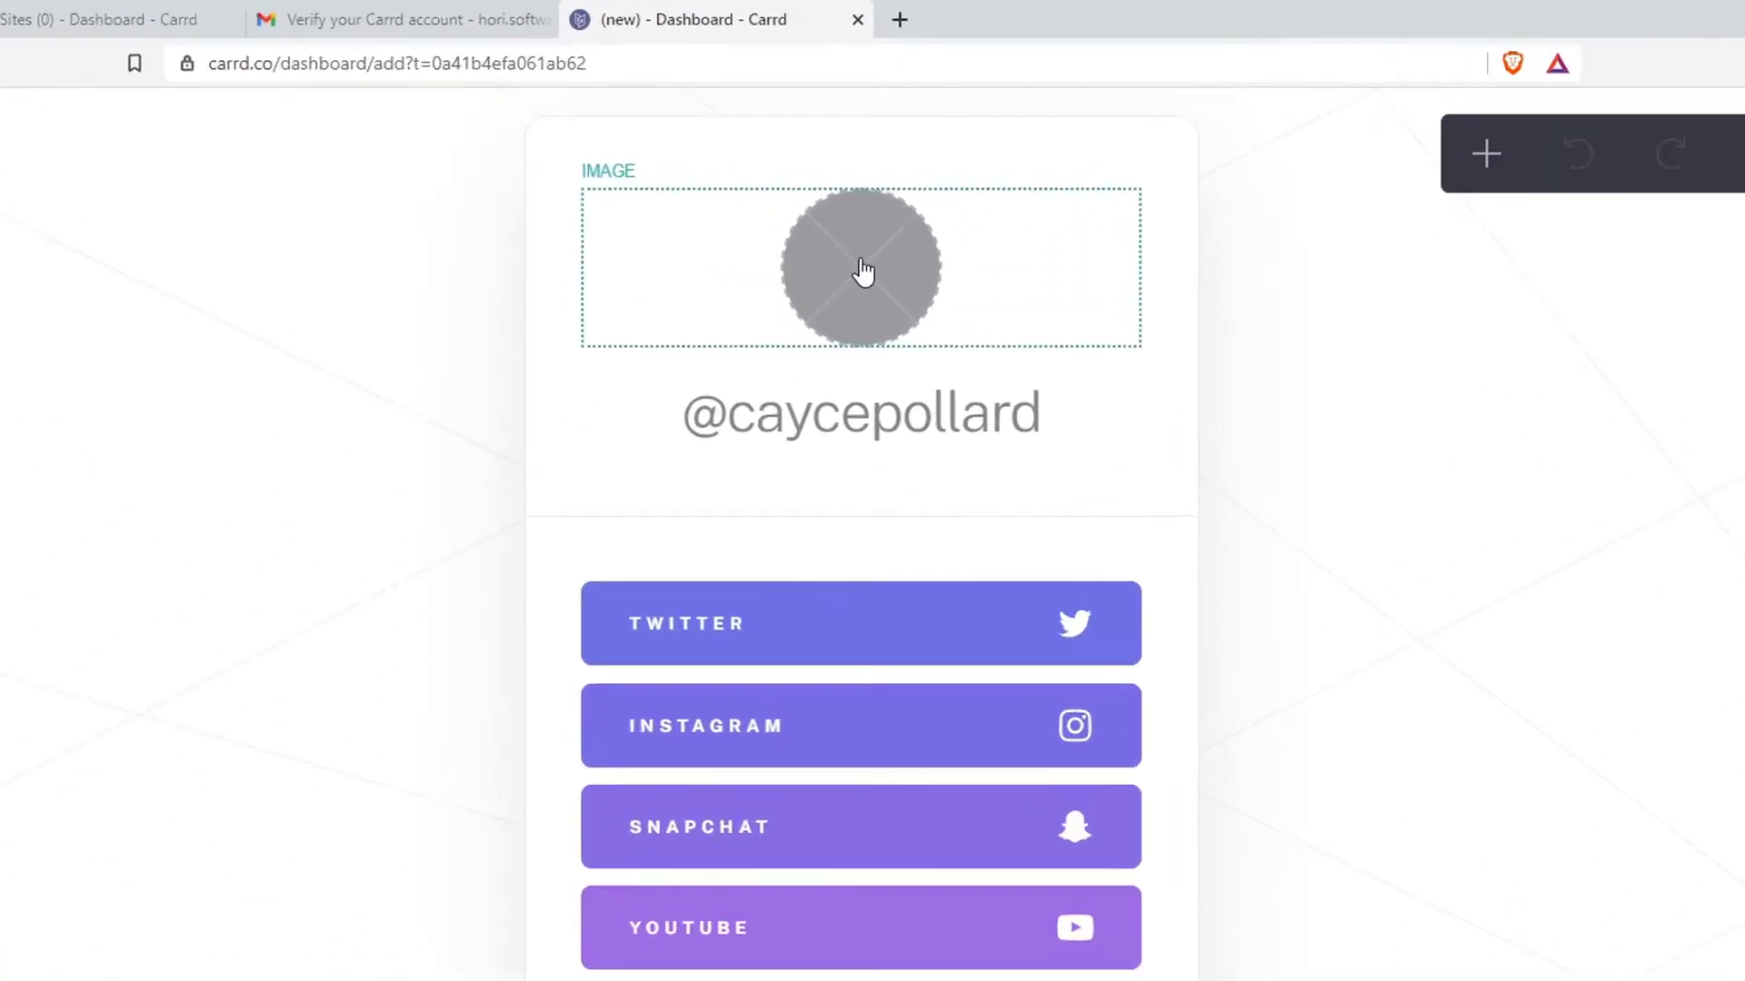
# Replace the template's profile image with an uploaded photo
pyautogui.click(863, 323)
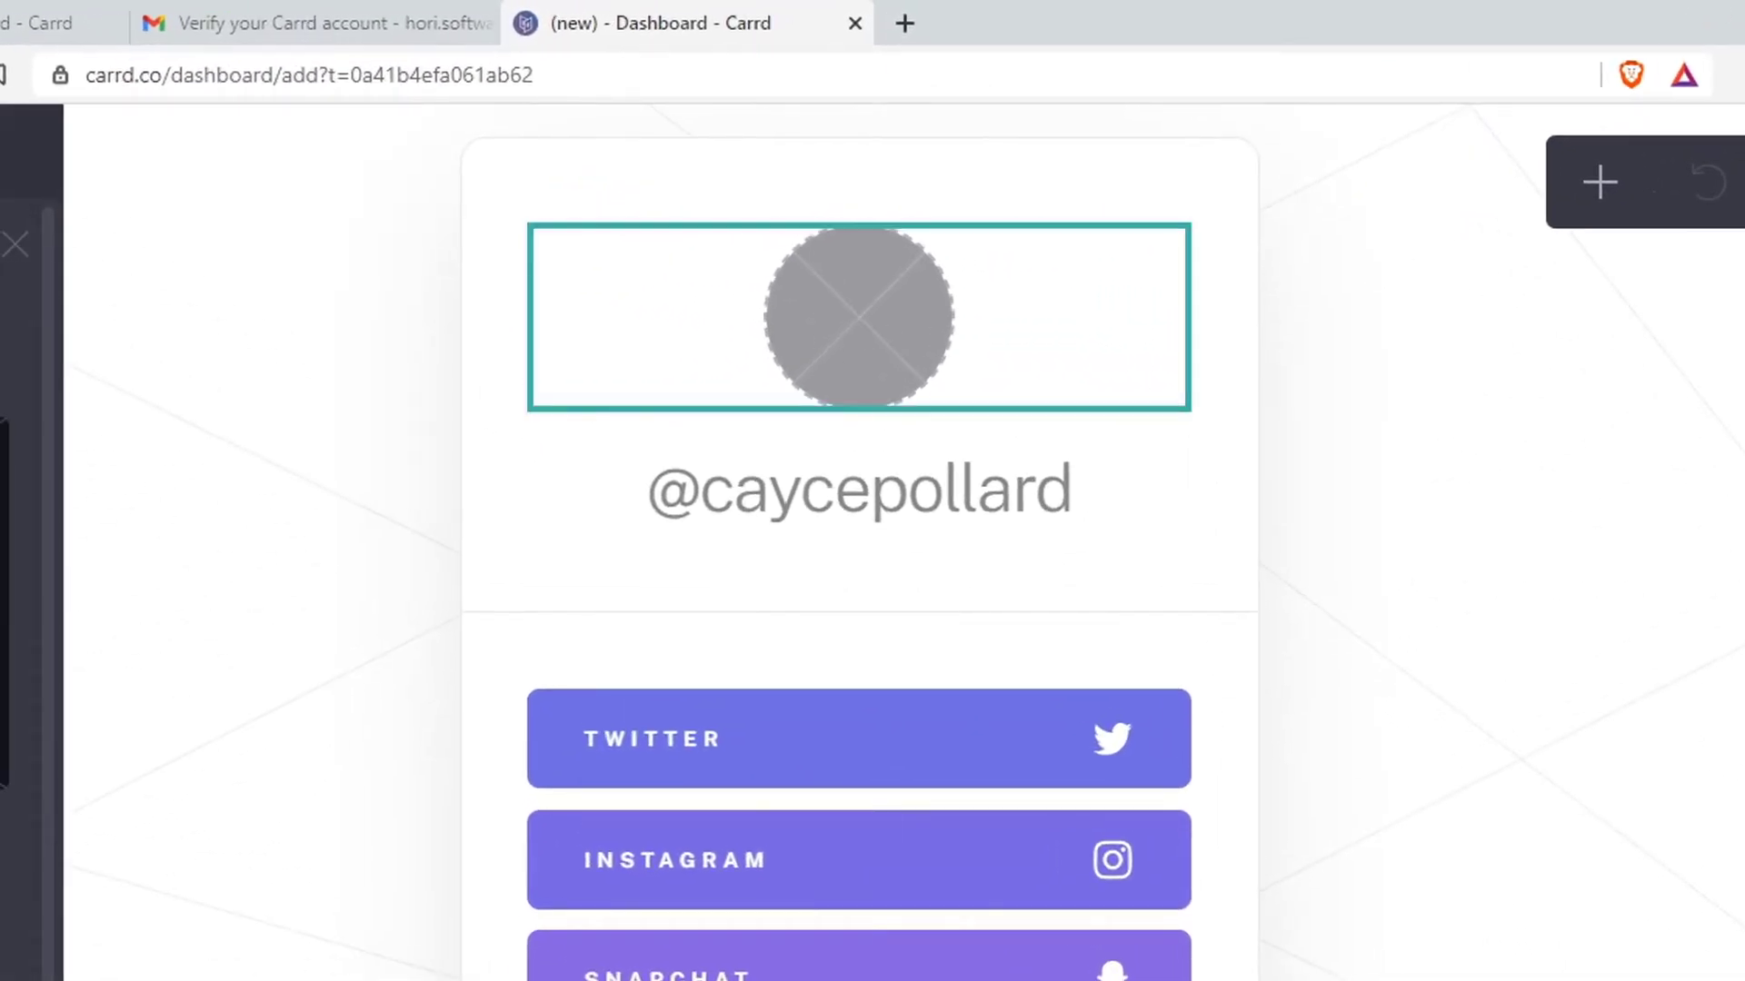
pyautogui.click(920, 318)
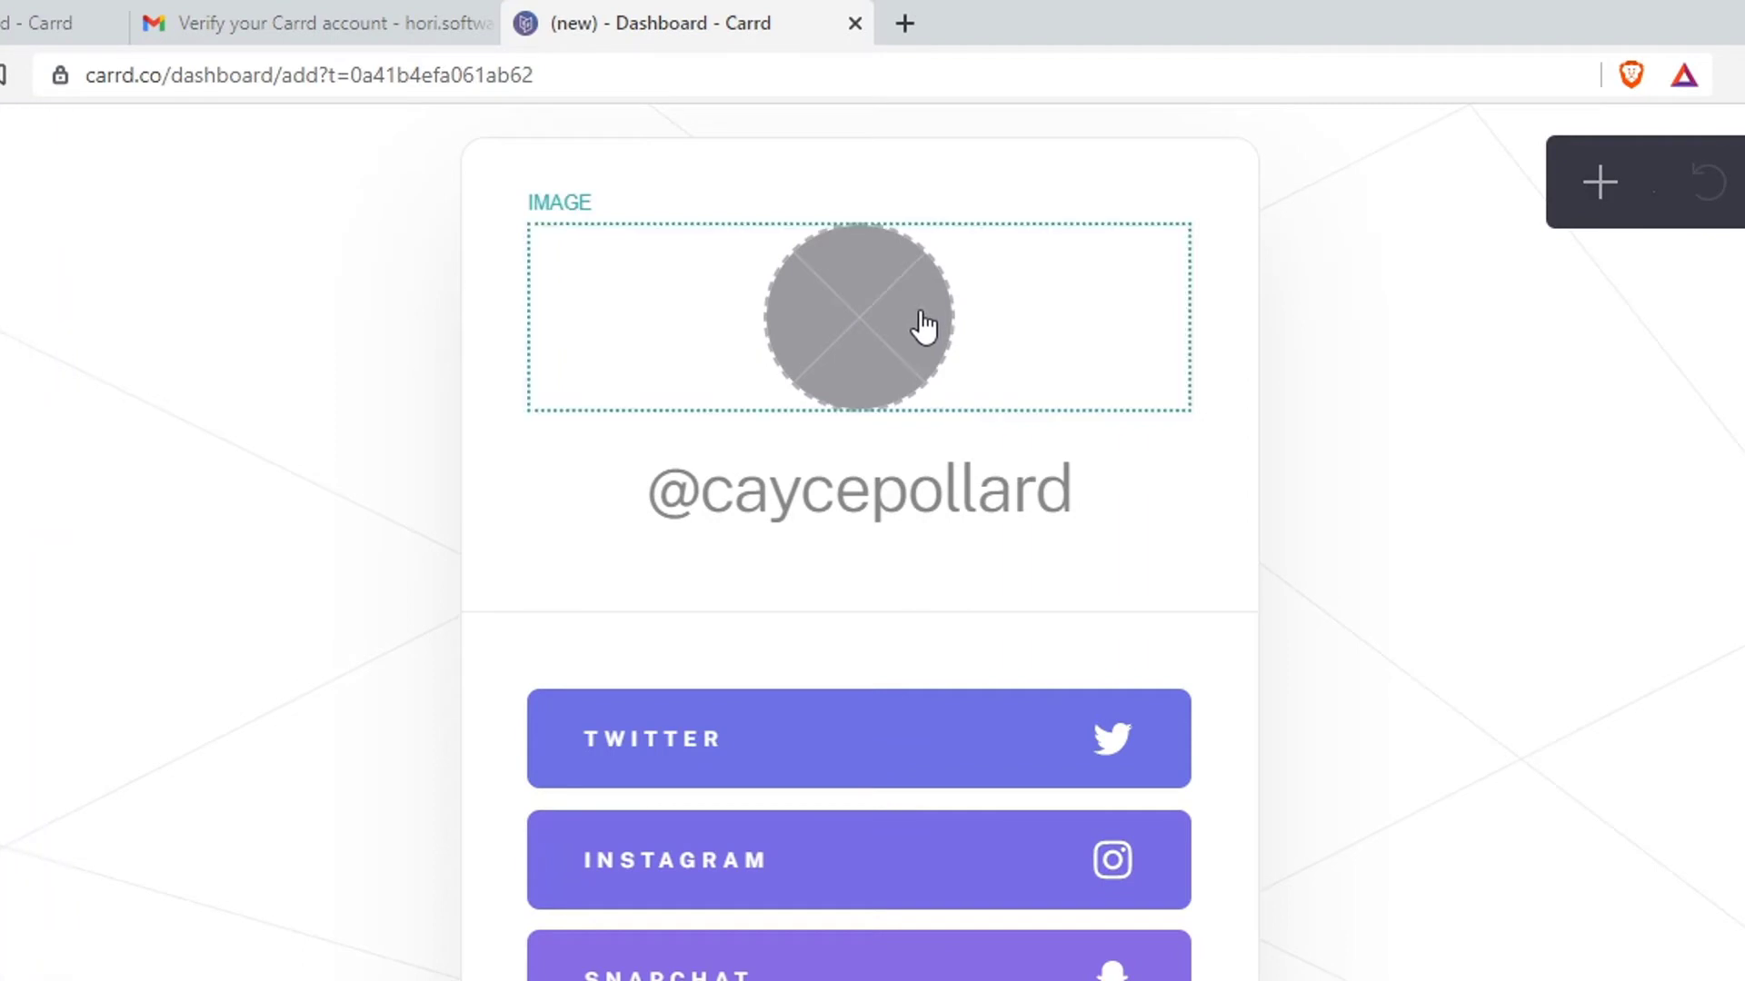
pyautogui.click(921, 318)
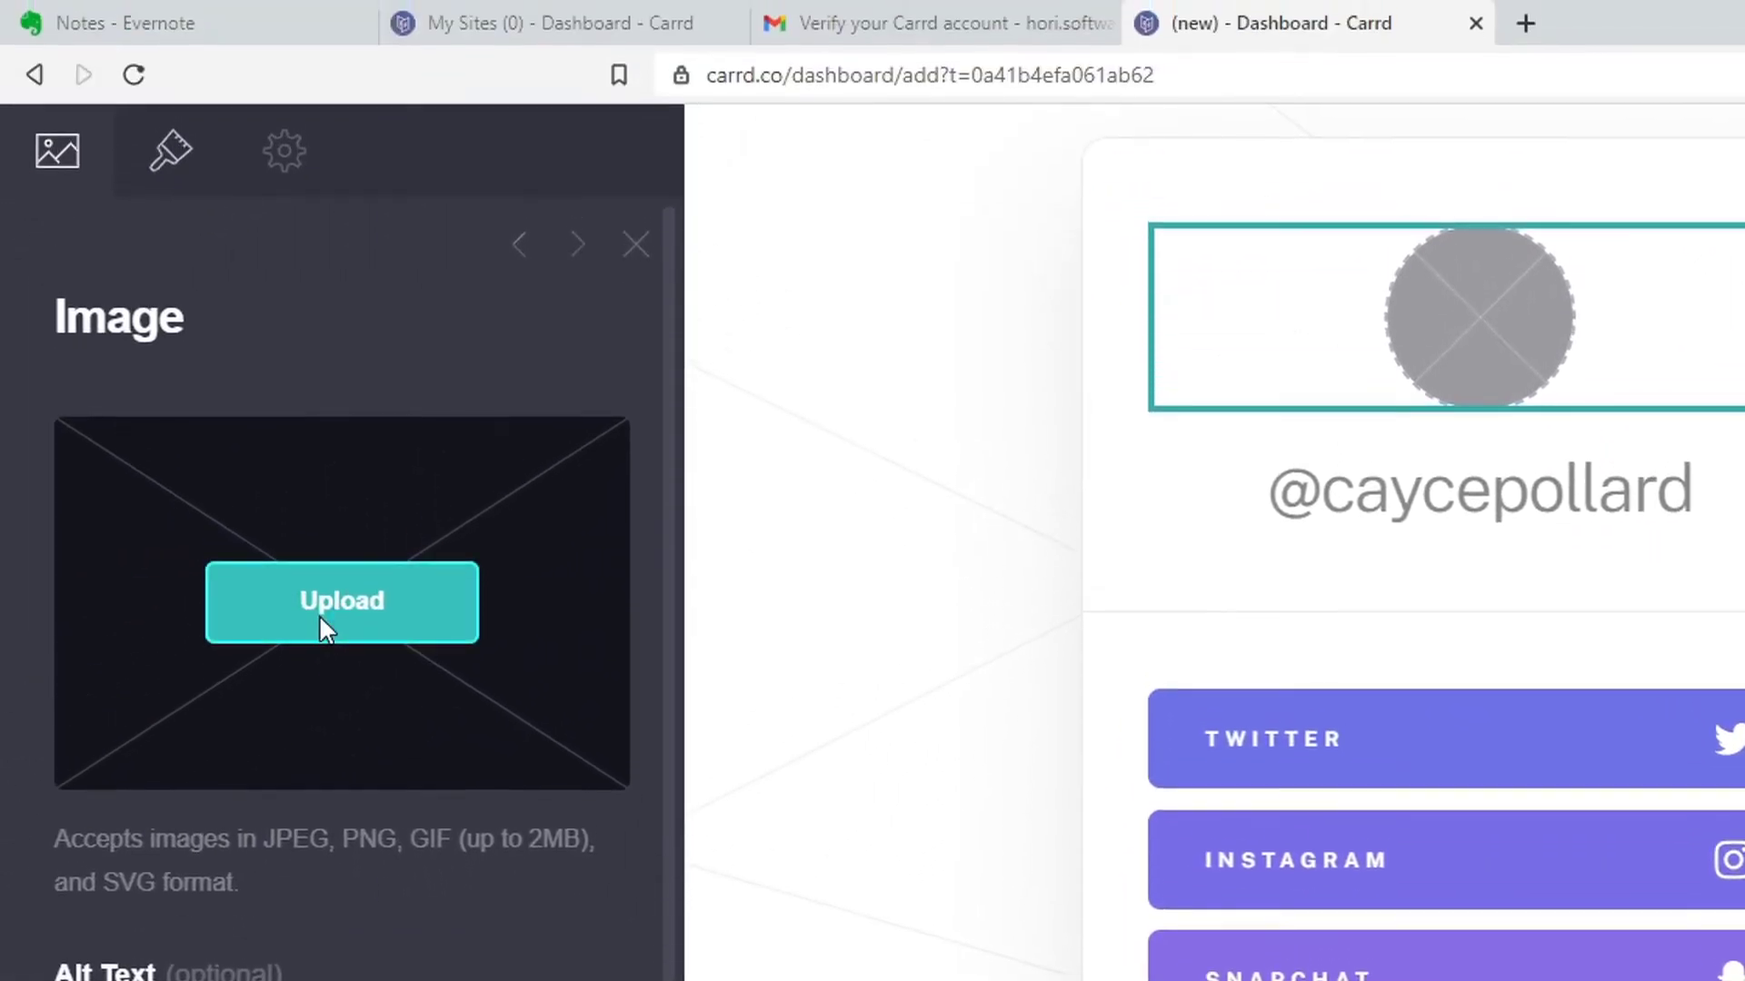
pyautogui.click(324, 493)
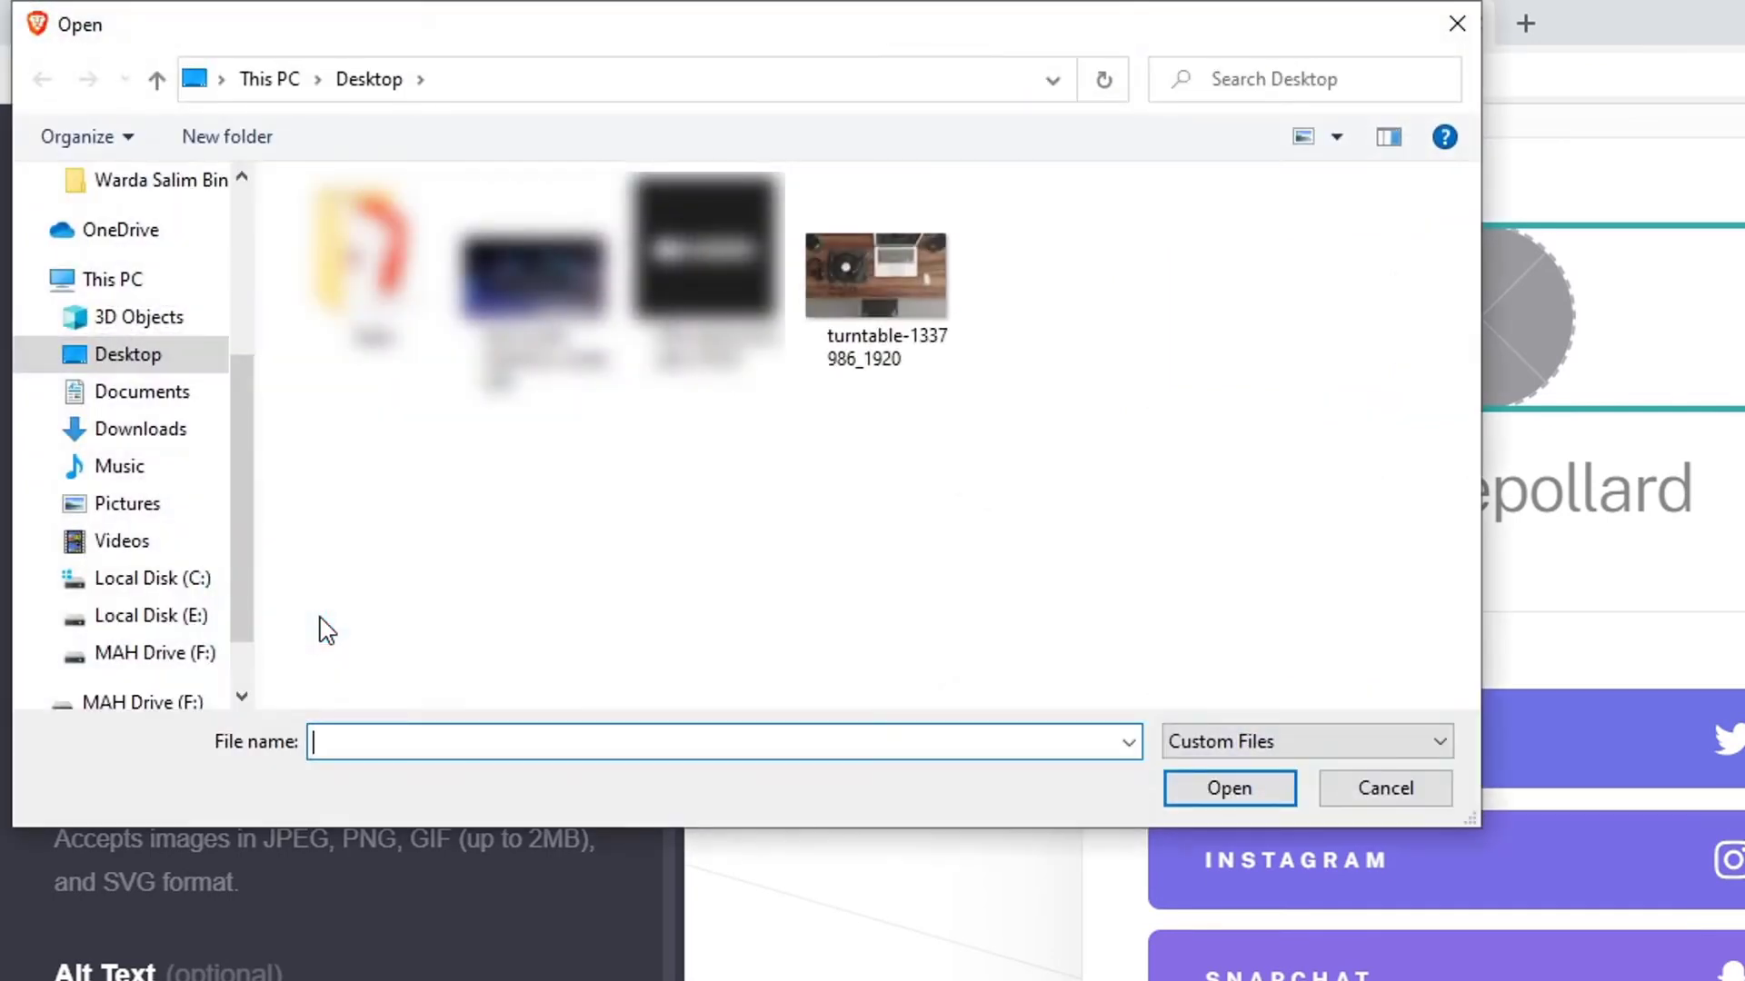
pyautogui.click(912, 277)
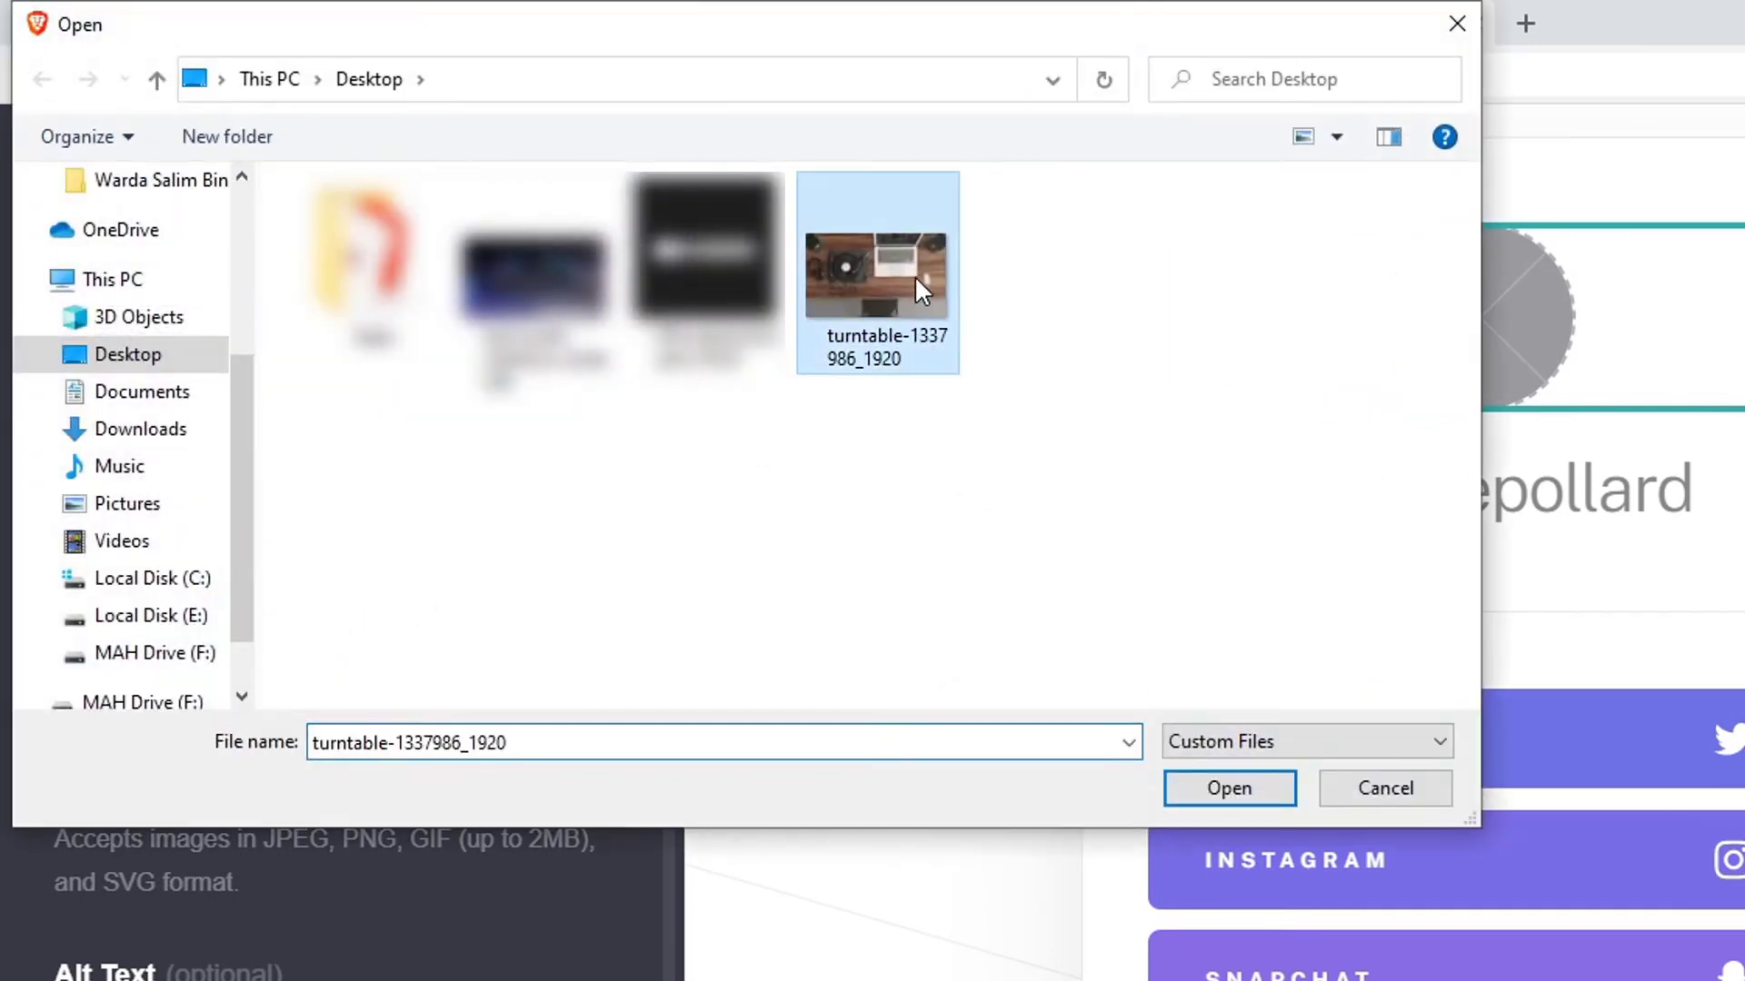
pyautogui.click(1229, 789)
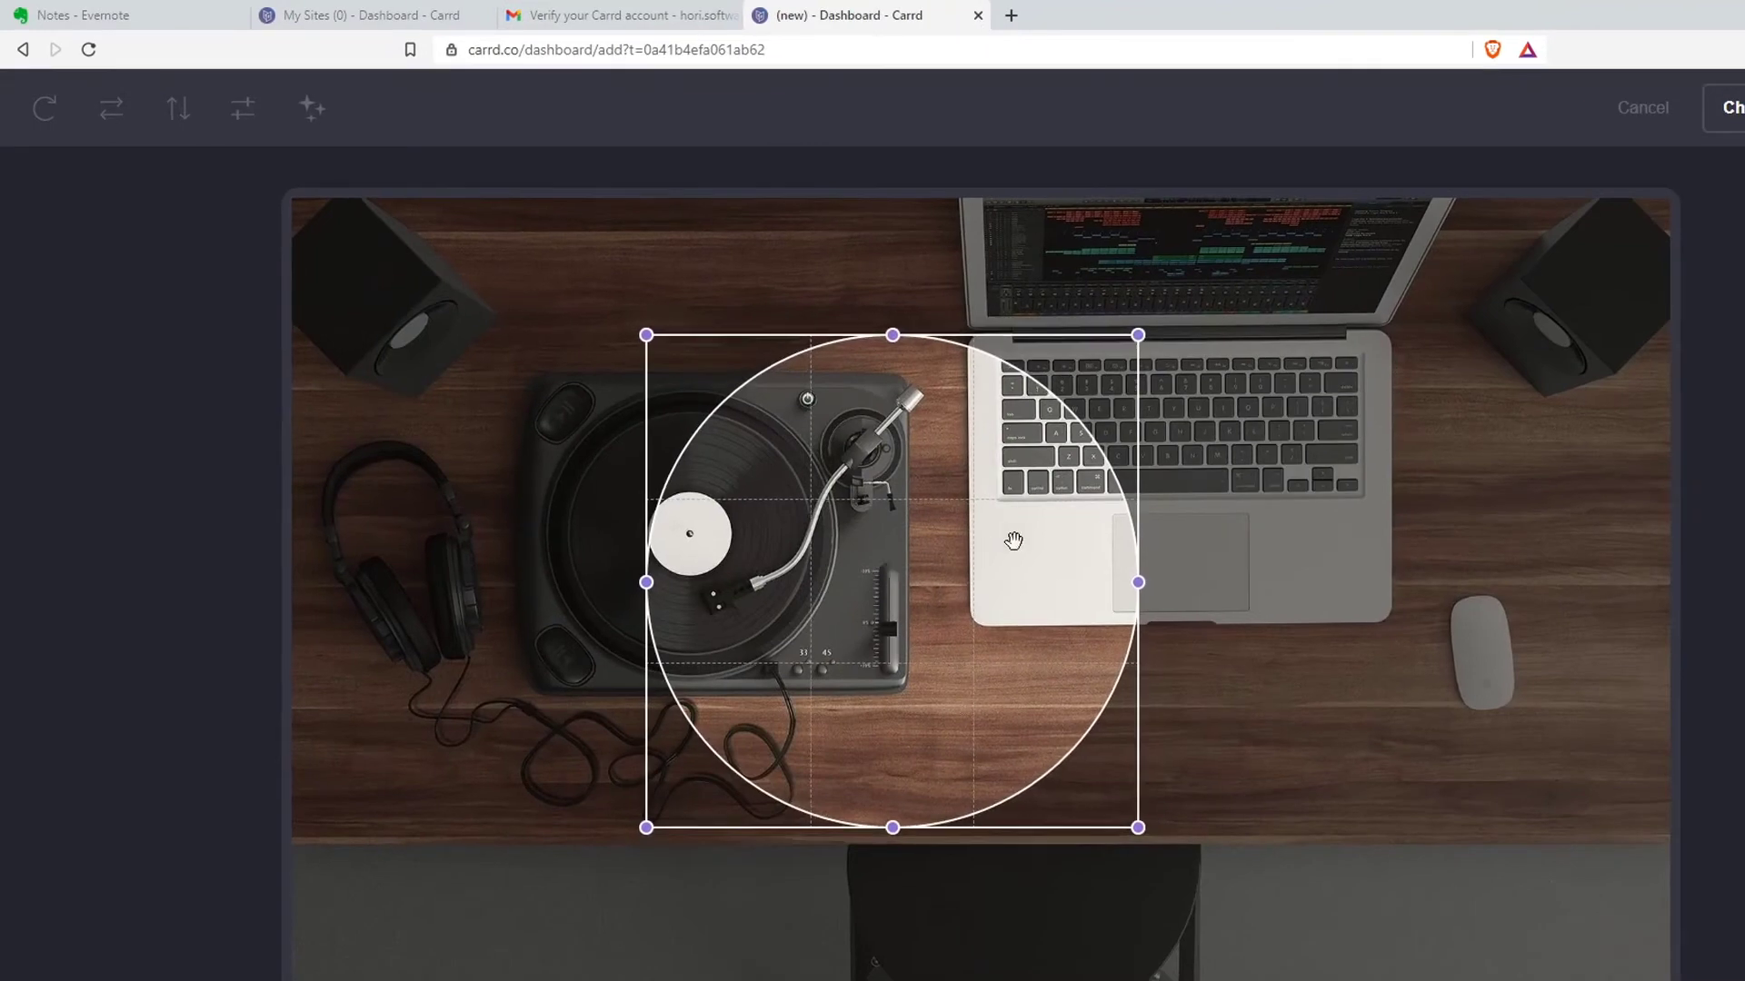
# Crop the photo to a tight circle centred on the laptop and accept it
pyautogui.moveTo(1138, 335); pyautogui.dragTo(1487, 162)
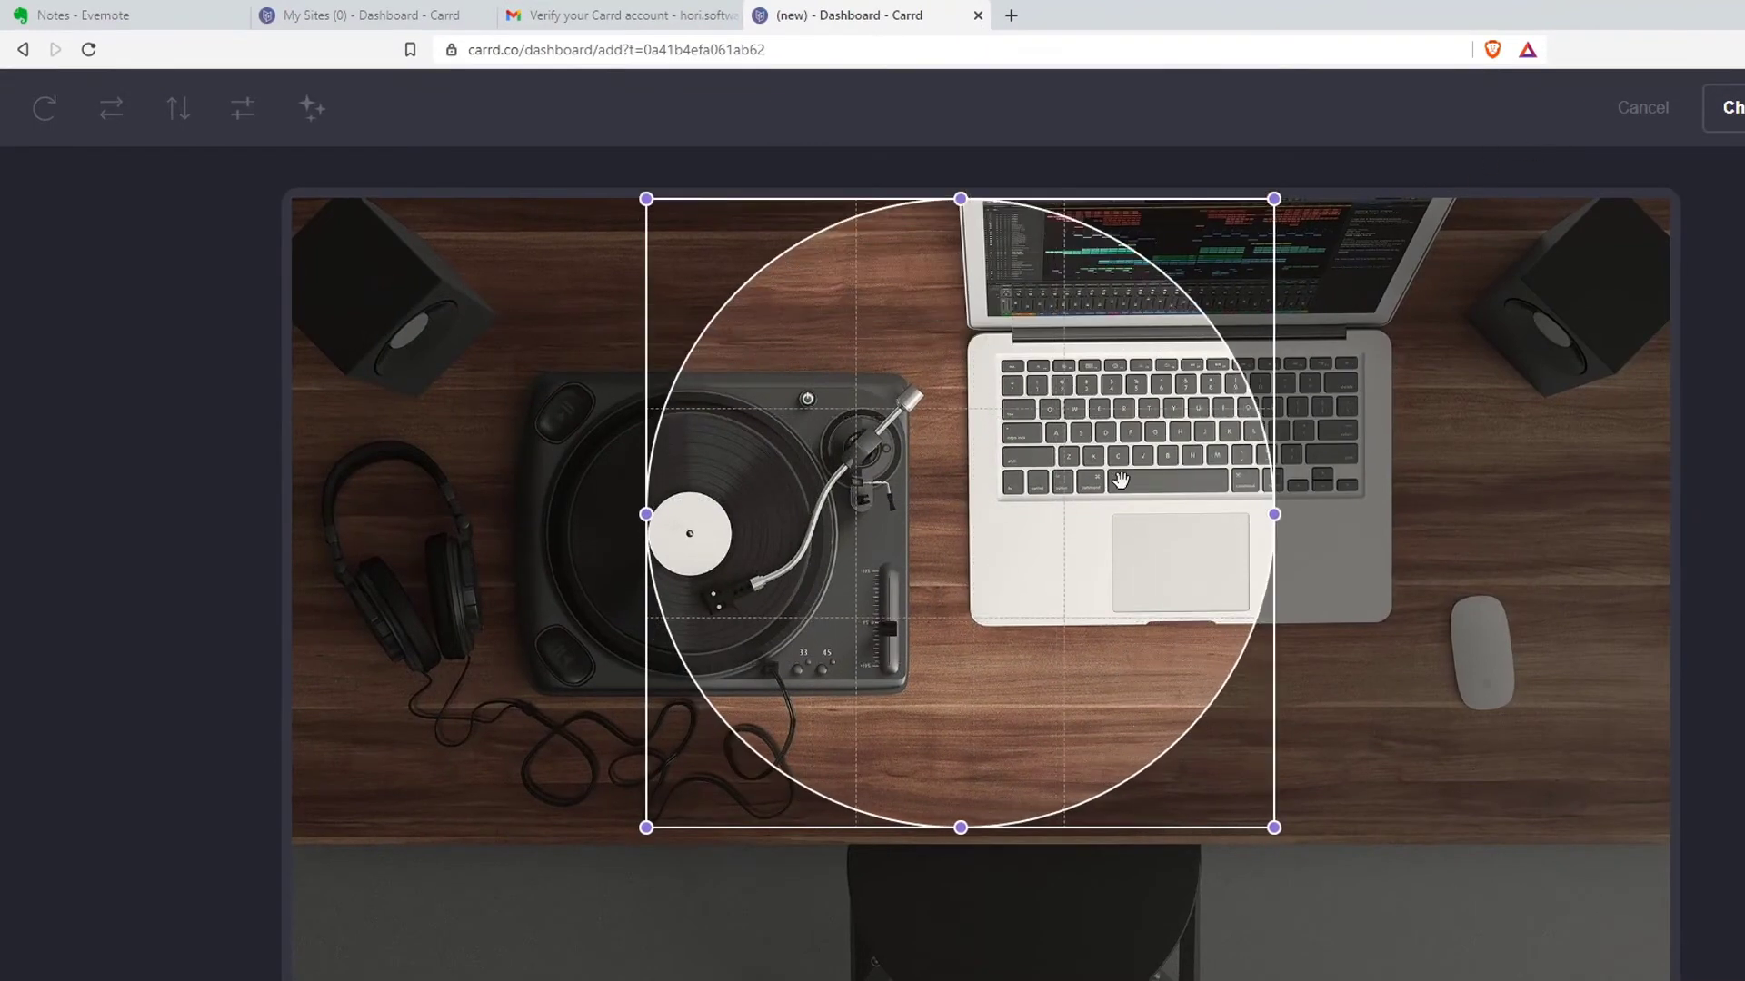
pyautogui.moveTo(960, 828); pyautogui.dragTo(959, 980)
pyautogui.moveTo(1170, 527); pyautogui.dragTo(1017, 387)
pyautogui.moveTo(1086, 467); pyautogui.dragTo(1365, 322)
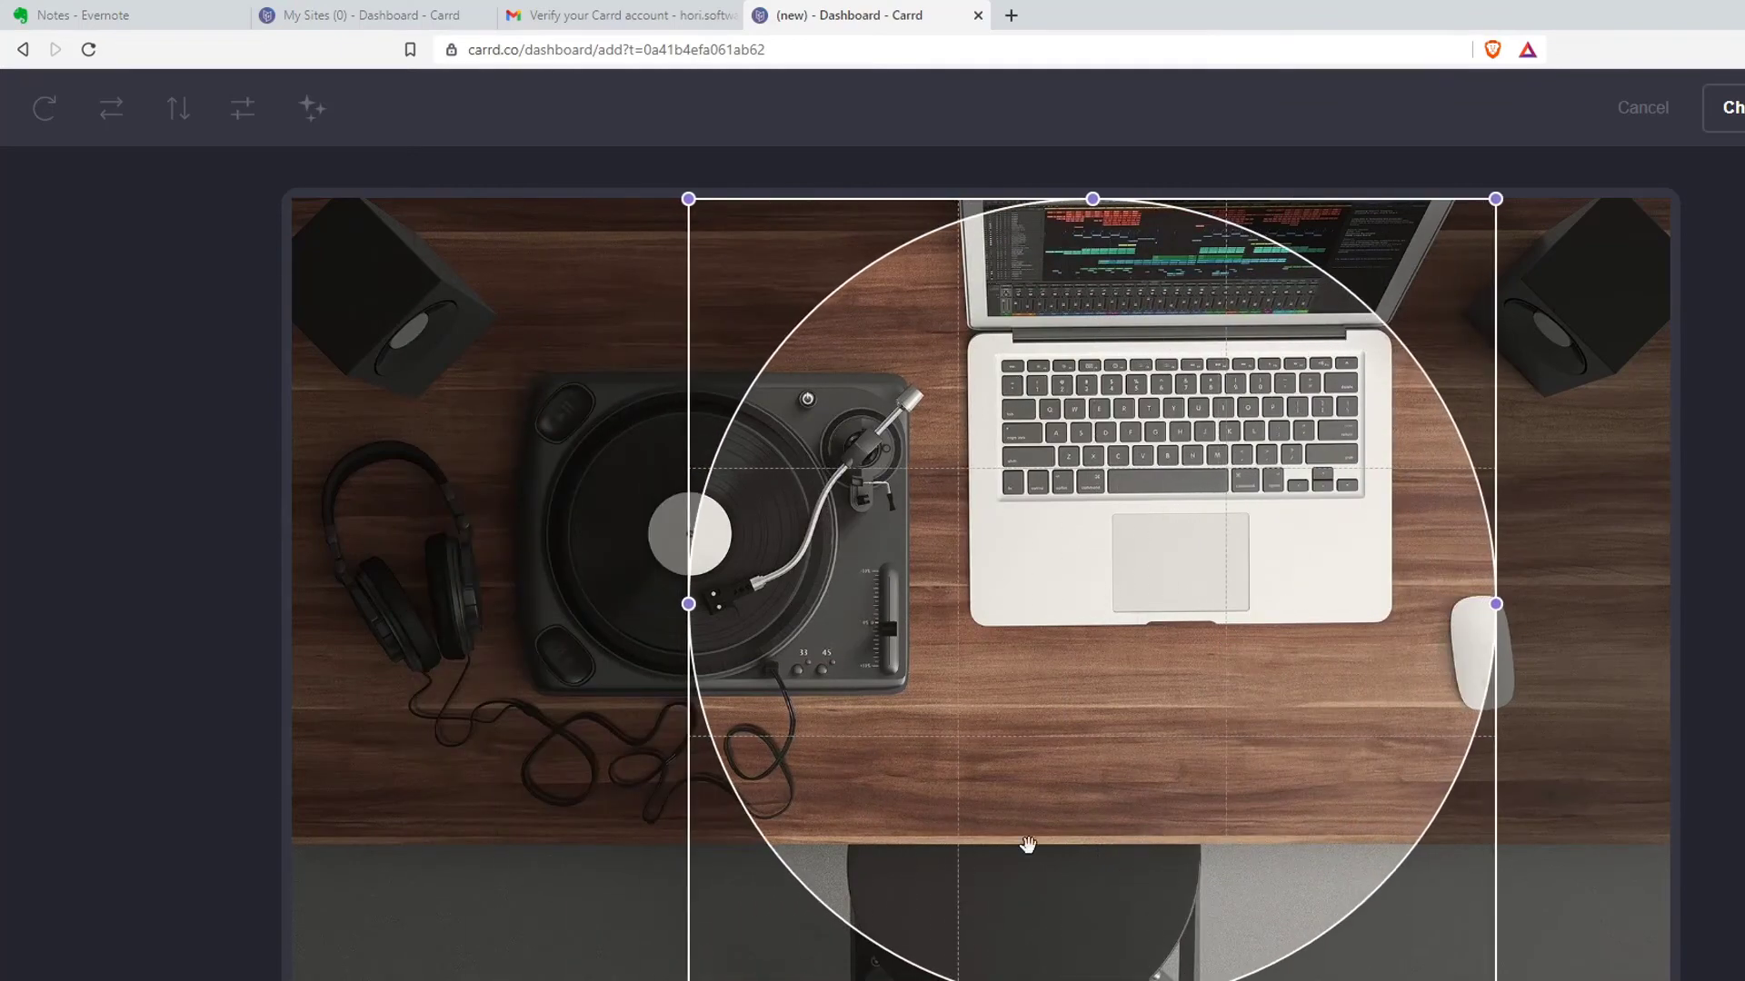
pyautogui.moveTo(1092, 980); pyautogui.dragTo(1113, 850)
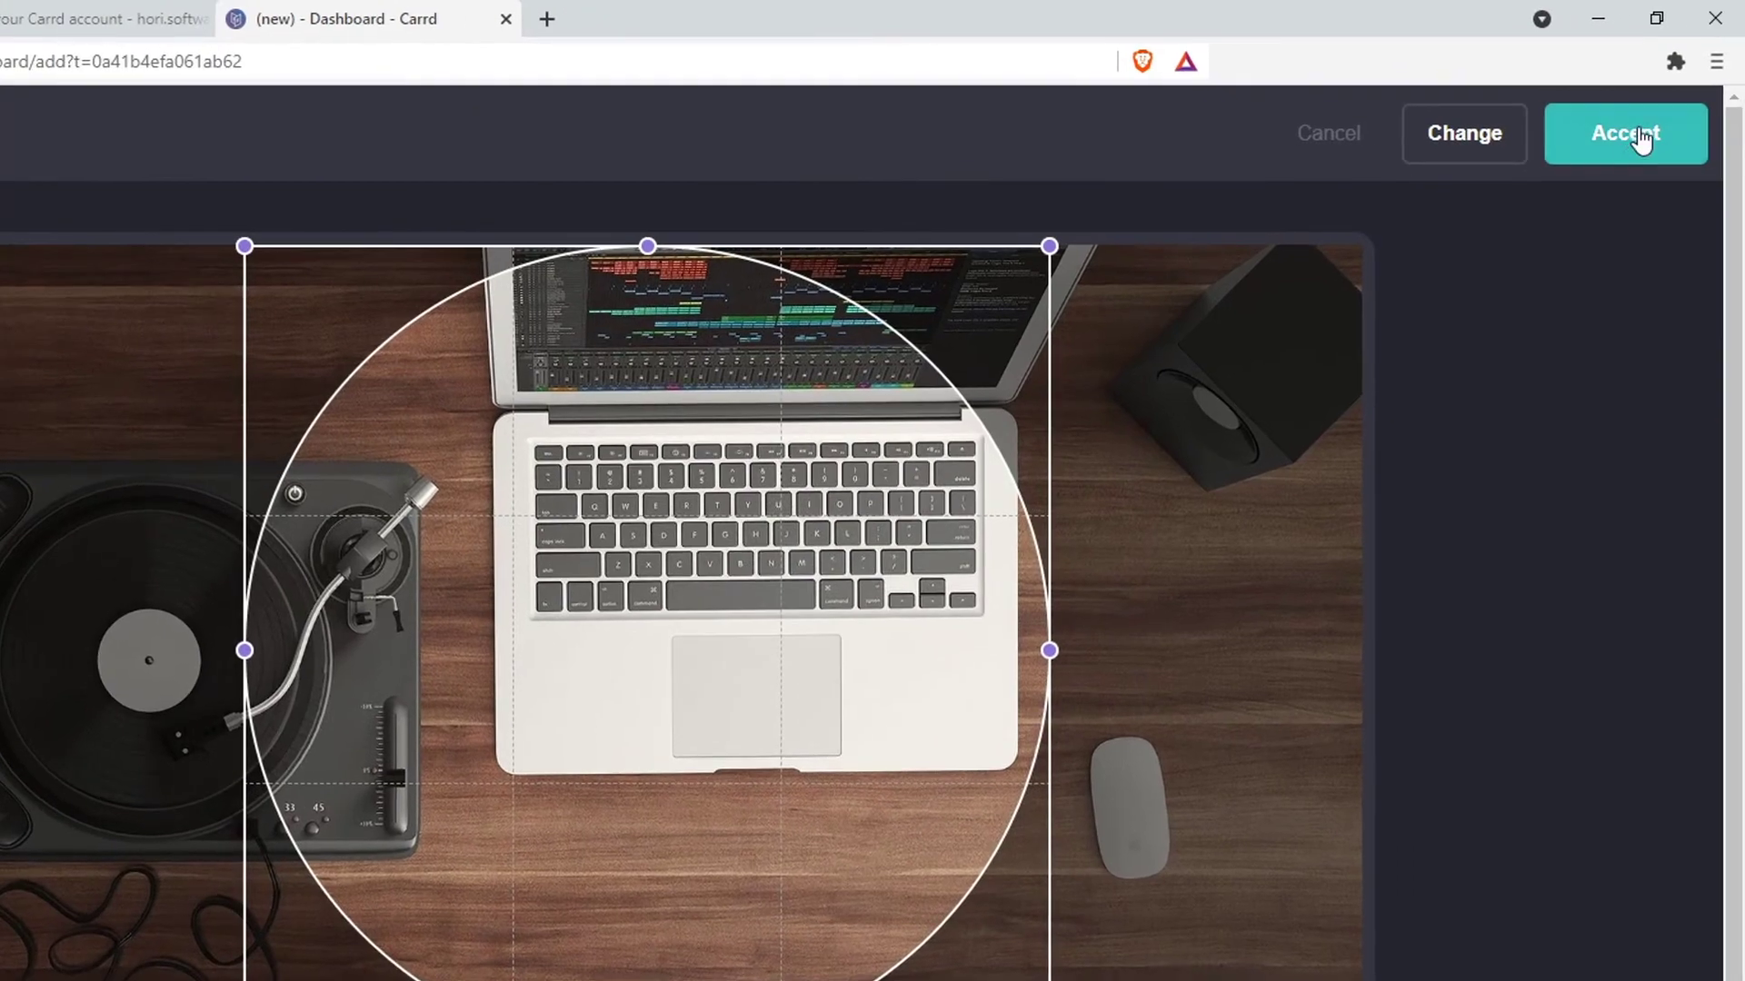
pyautogui.click(1640, 141)
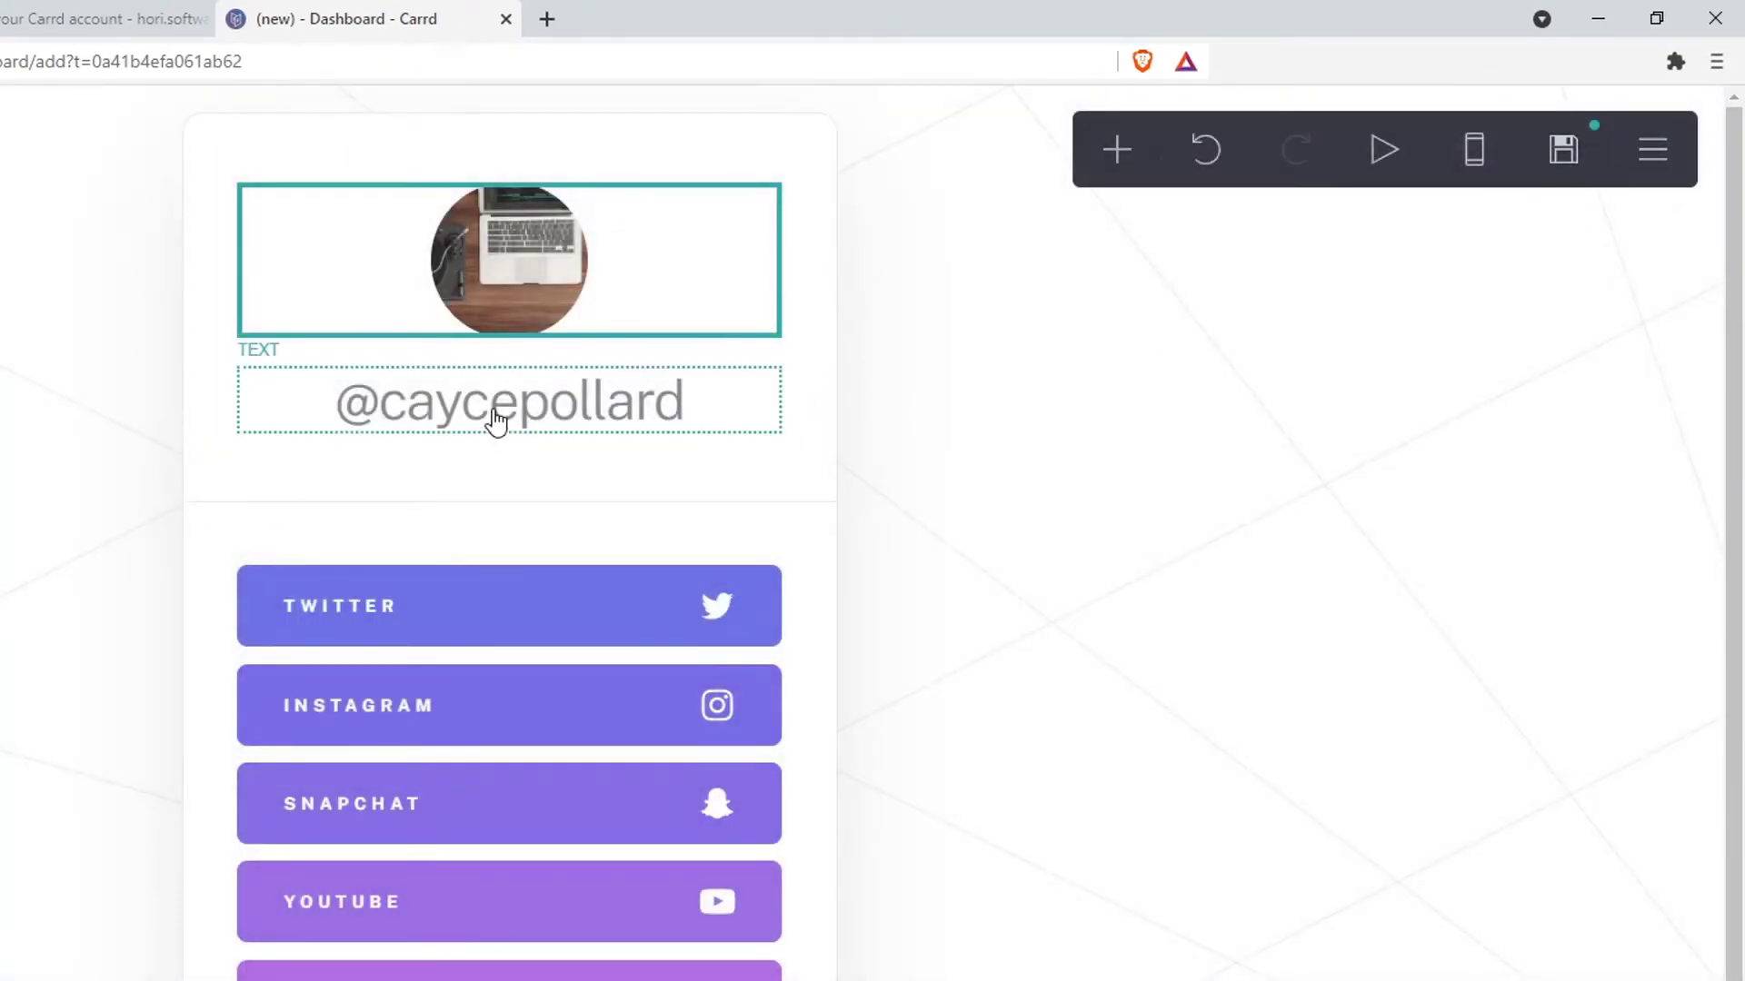
# Change the username text under the photo to 'Best Headphones for Streaming'
pyautogui.click(537, 405)
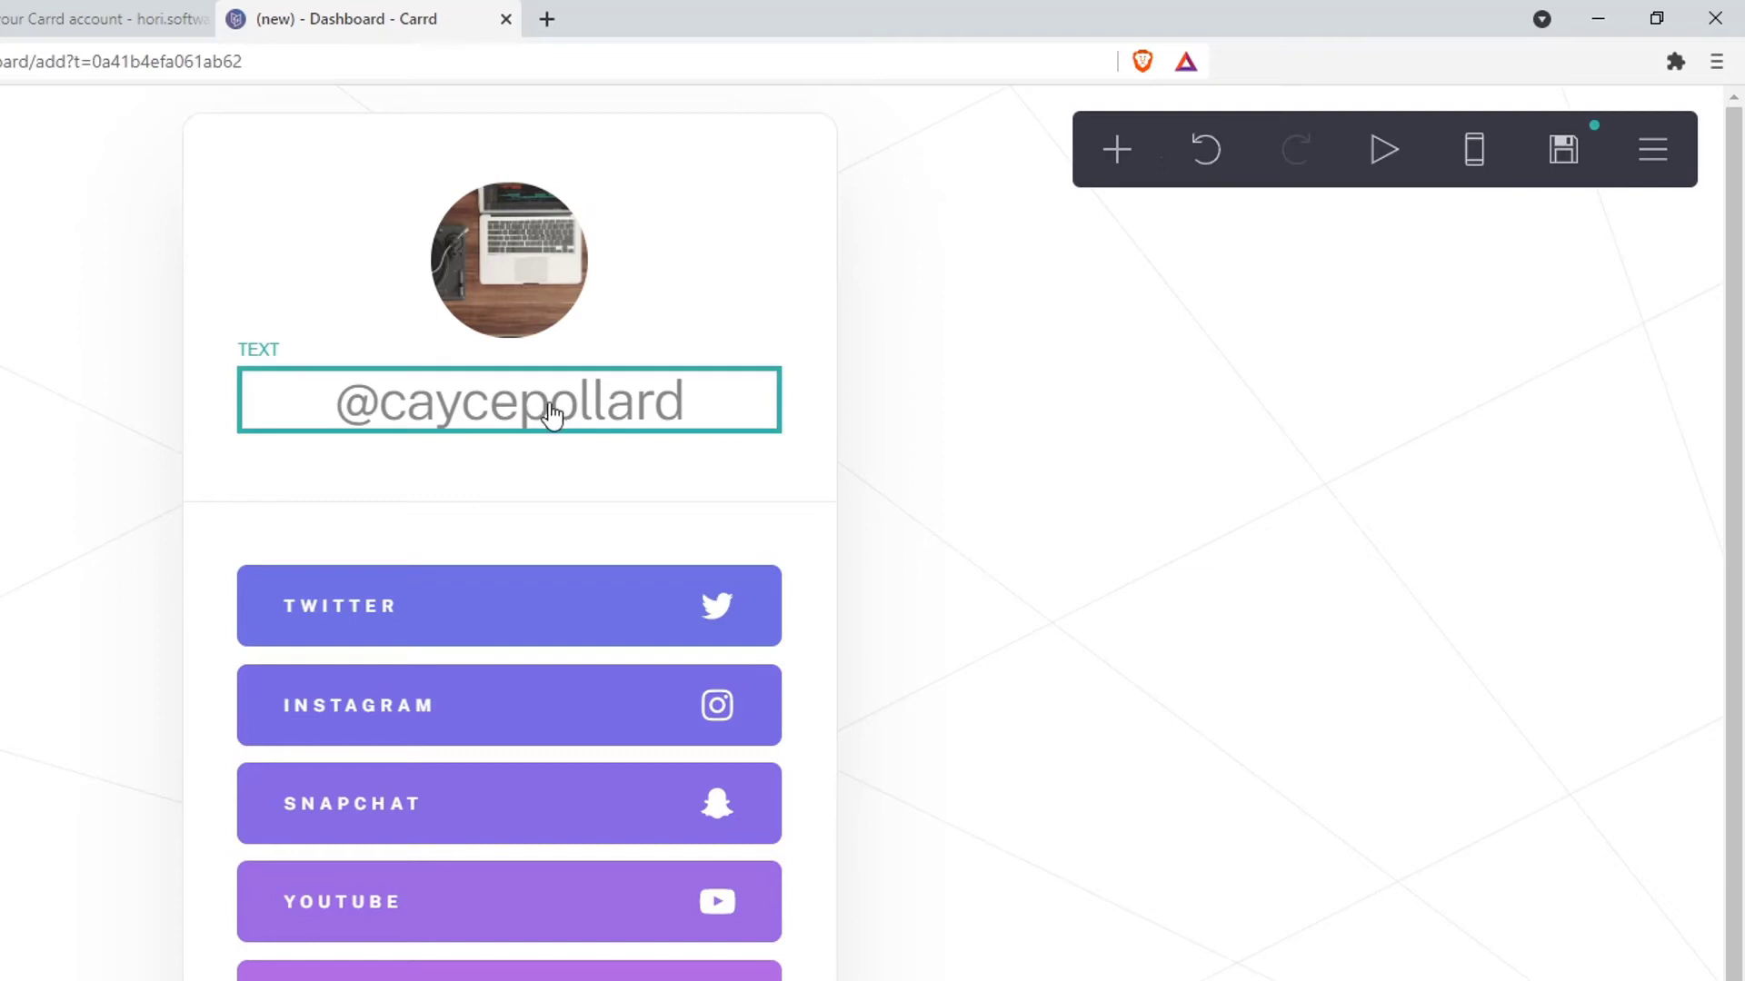
pyautogui.hotkey('ctrl', 'a')
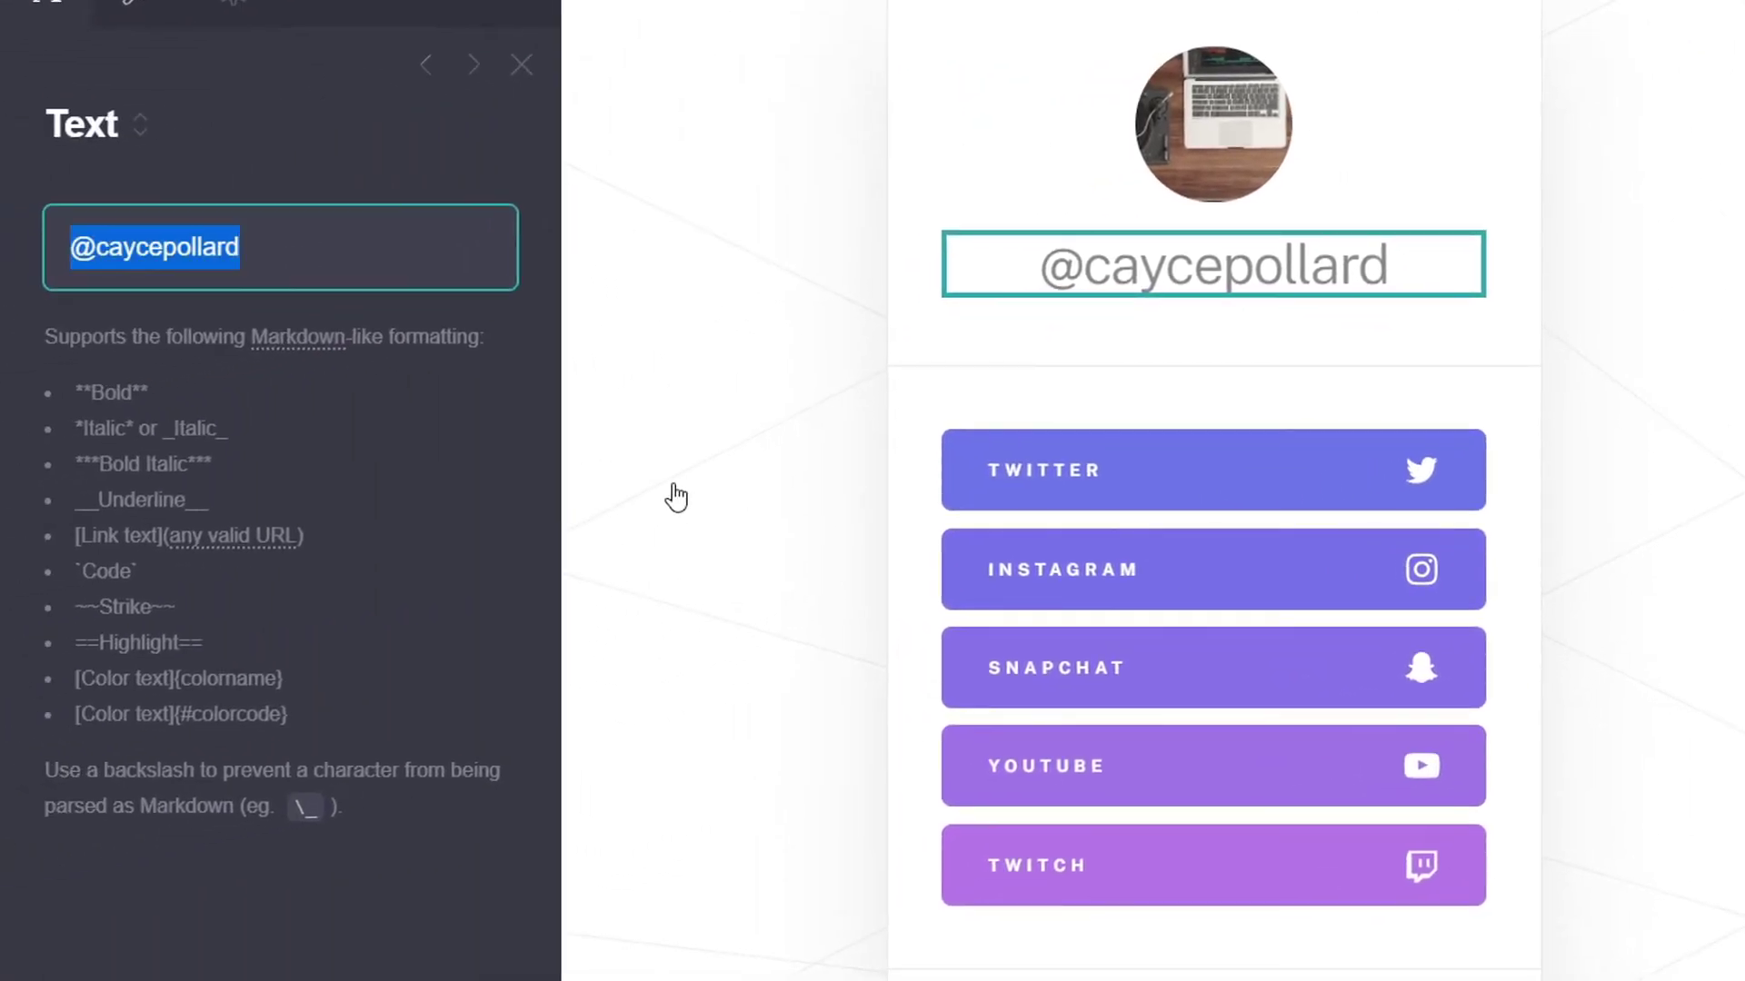
pyautogui.write('Be')
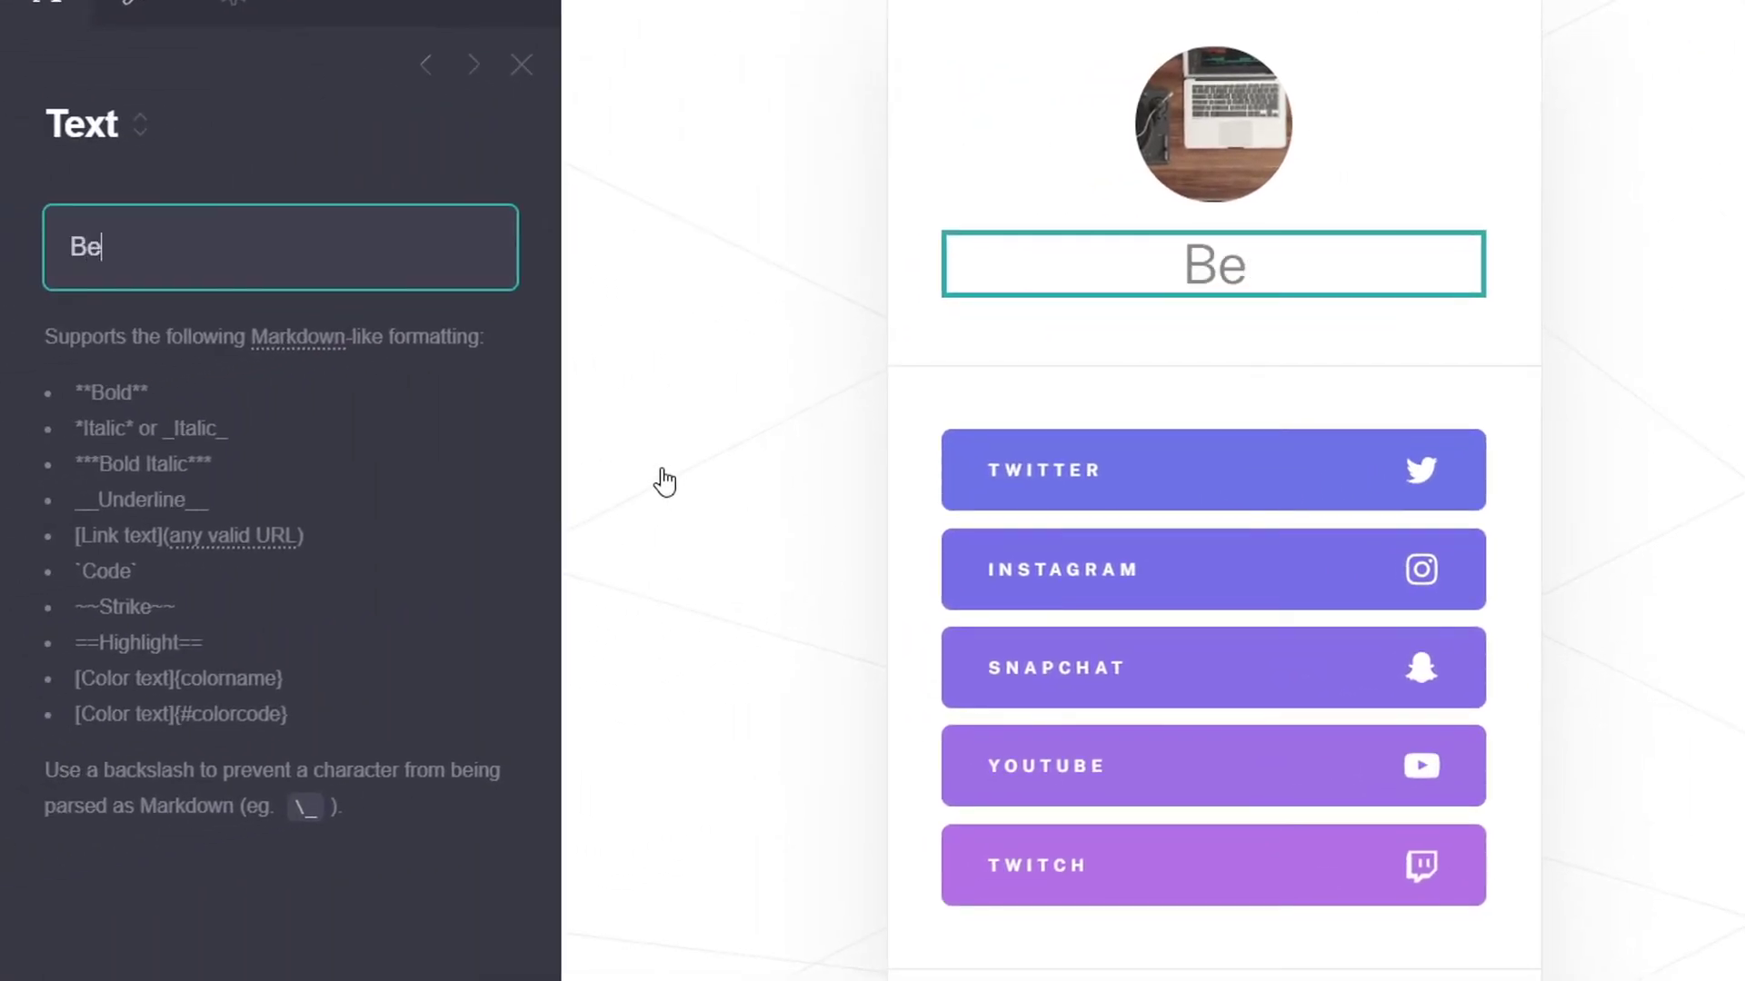
pyautogui.write('st Headpho')
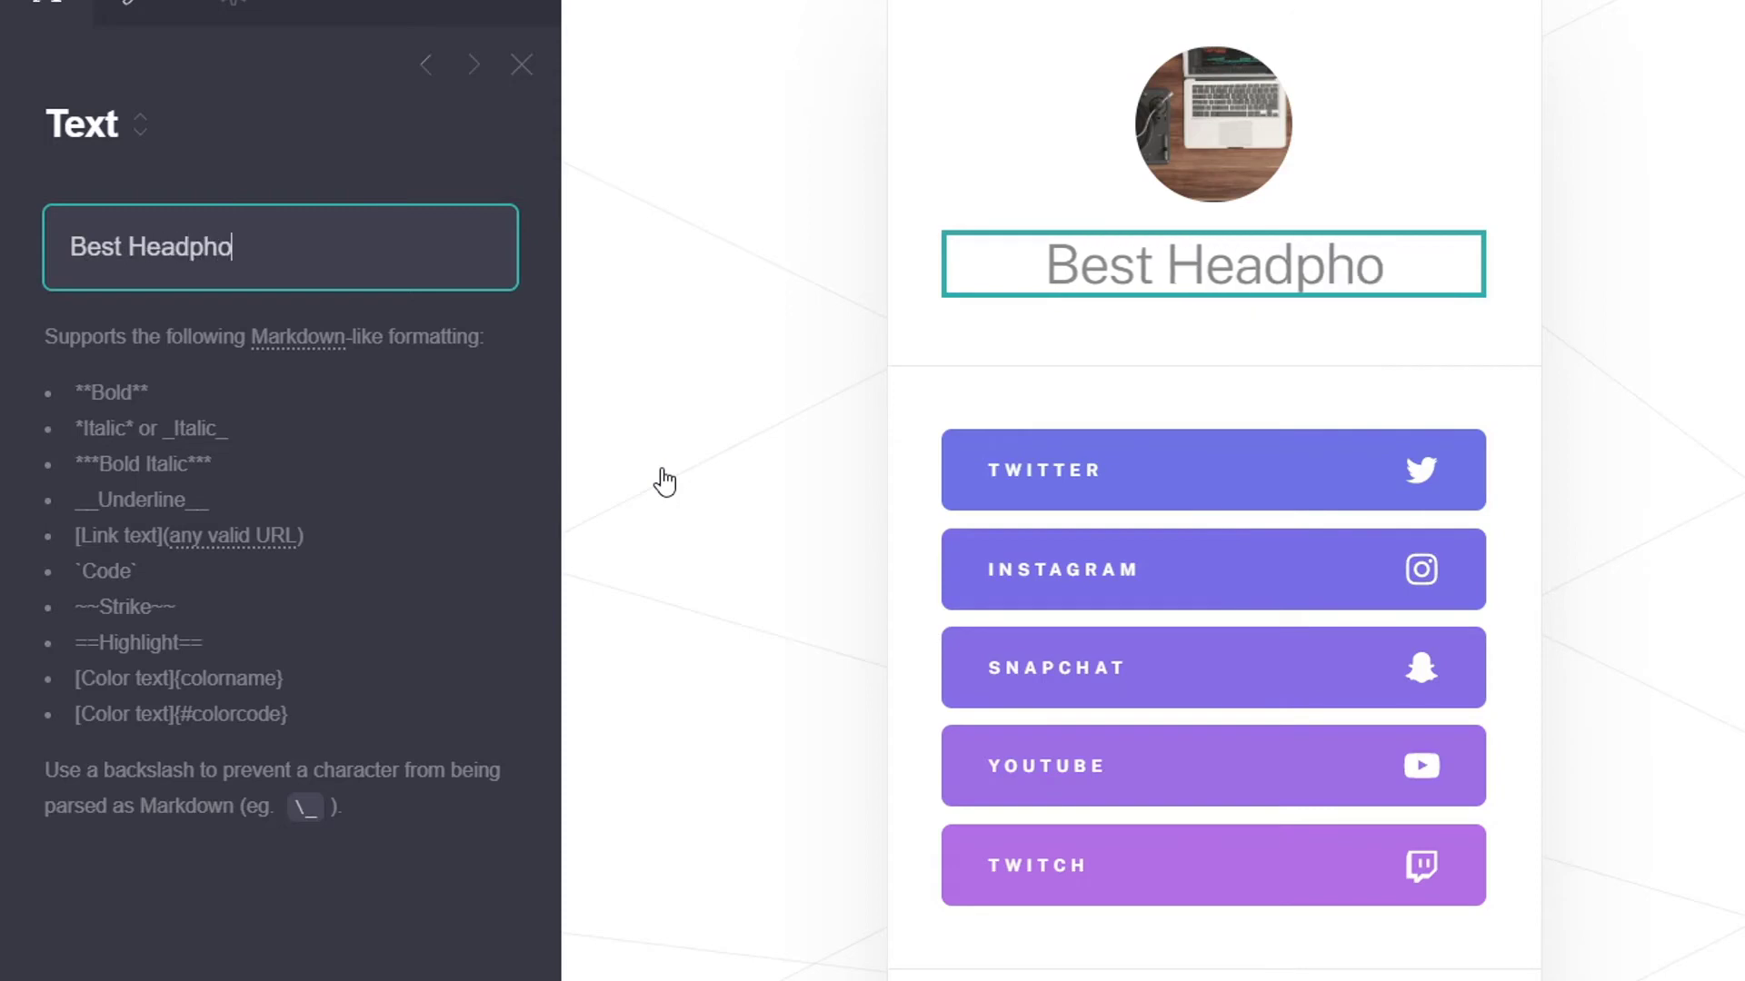
pyautogui.write('nes for Streaming')
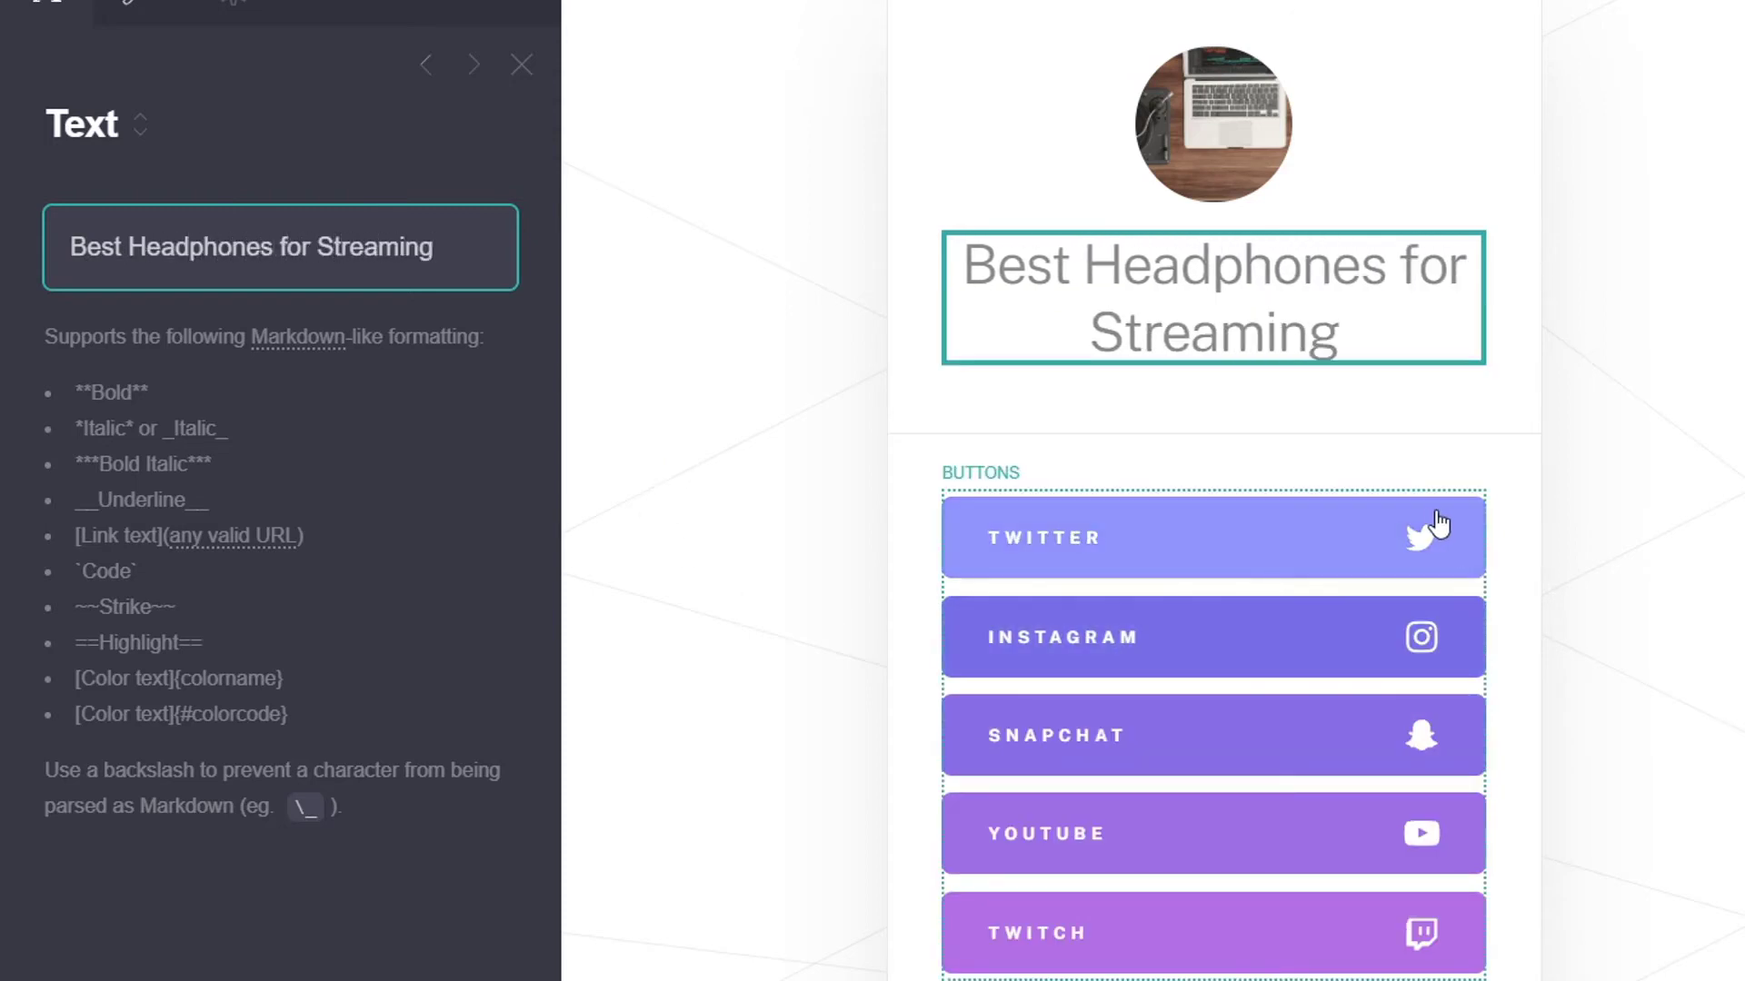
pyautogui.scroll(-1, 1190, 536)
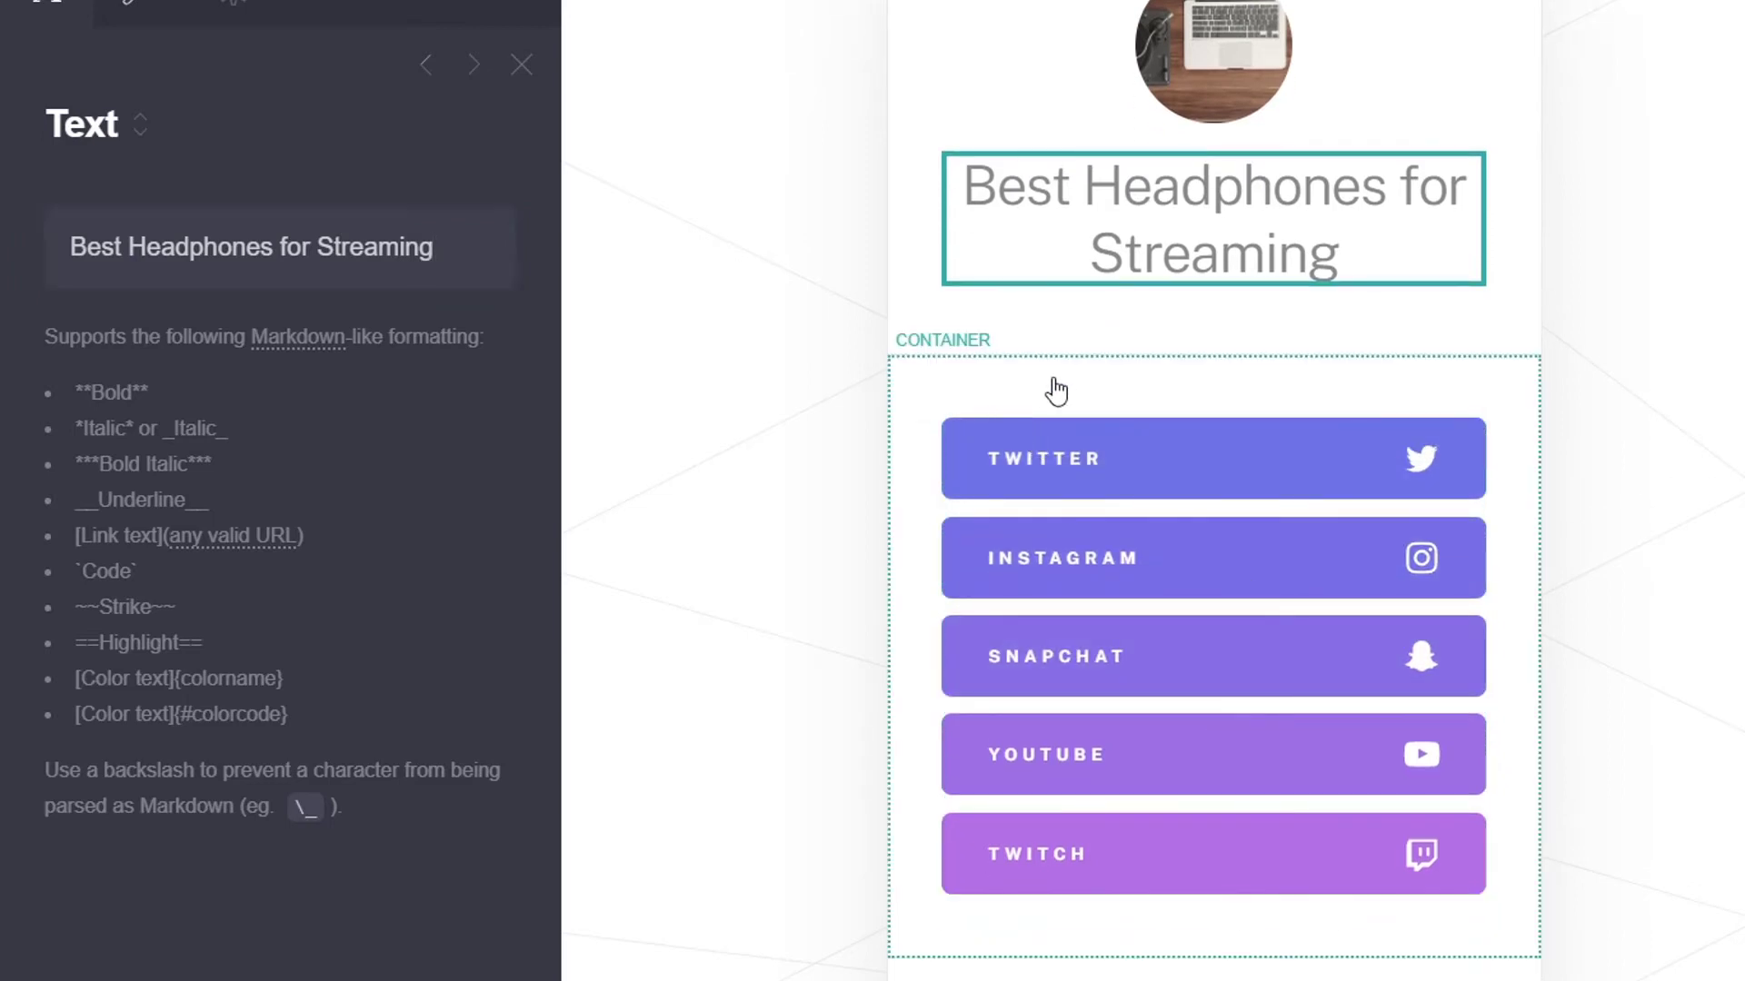
pyautogui.click(1048, 385)
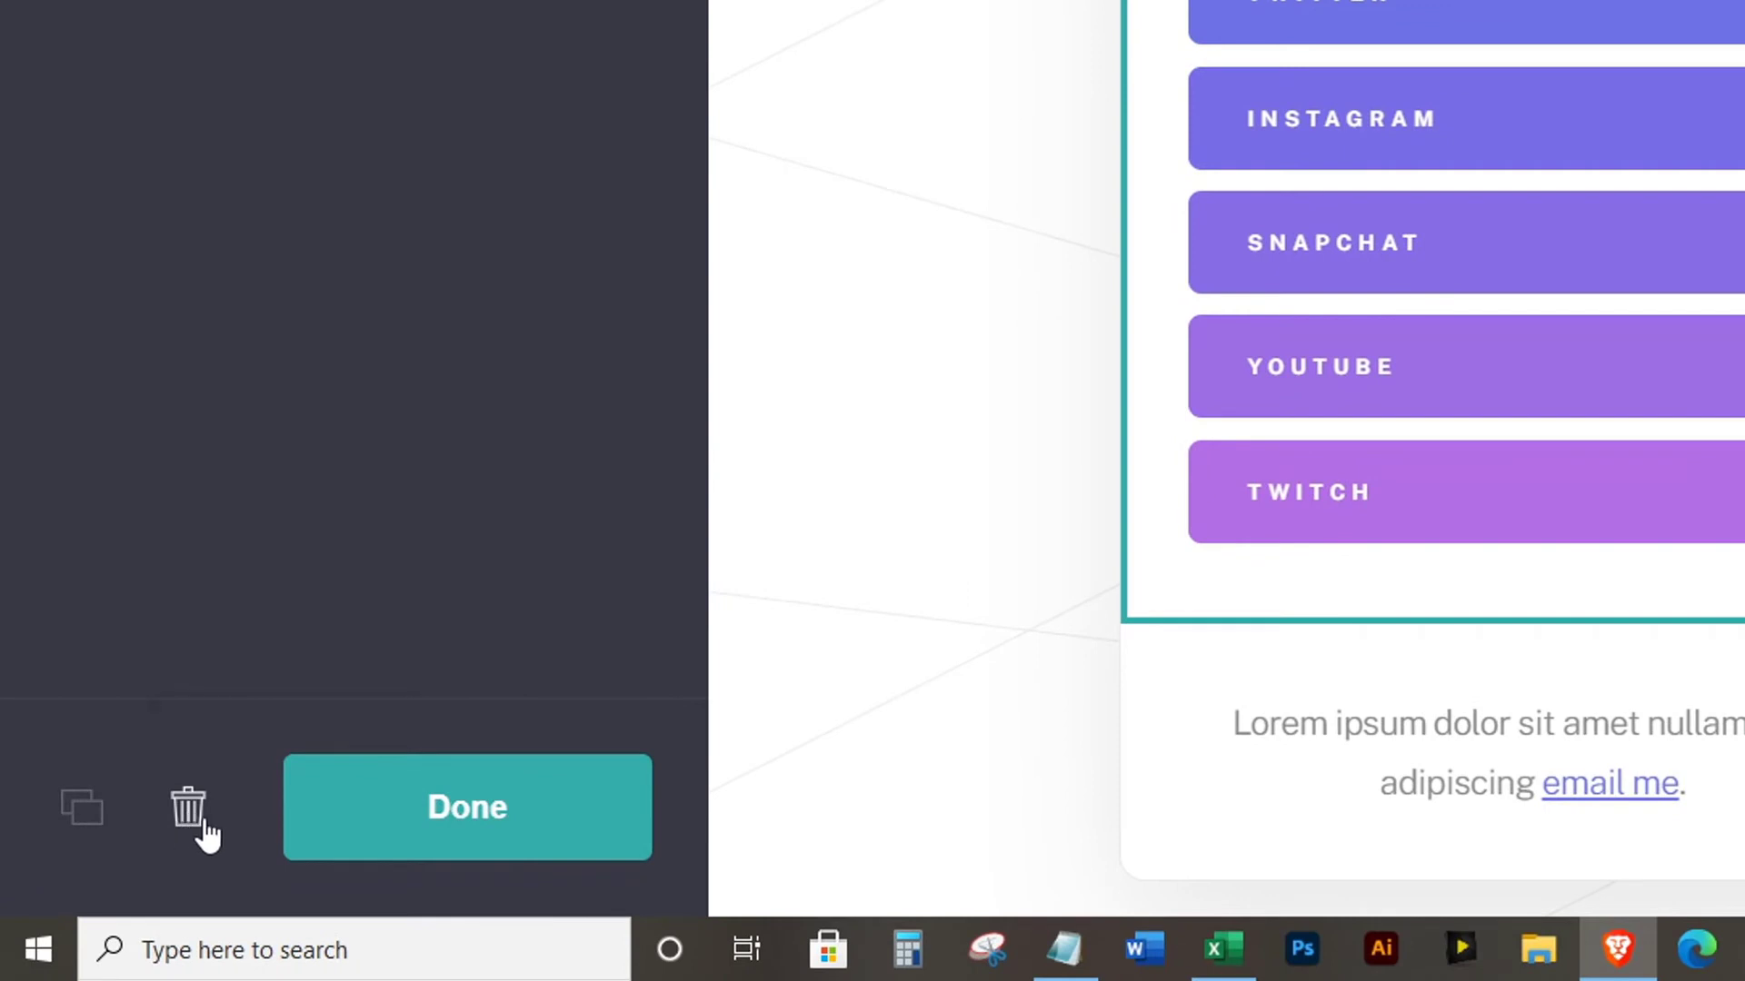
# Delete the buttons' container while keeping its contents, then delete the social Buttons element
pyautogui.click(191, 822)
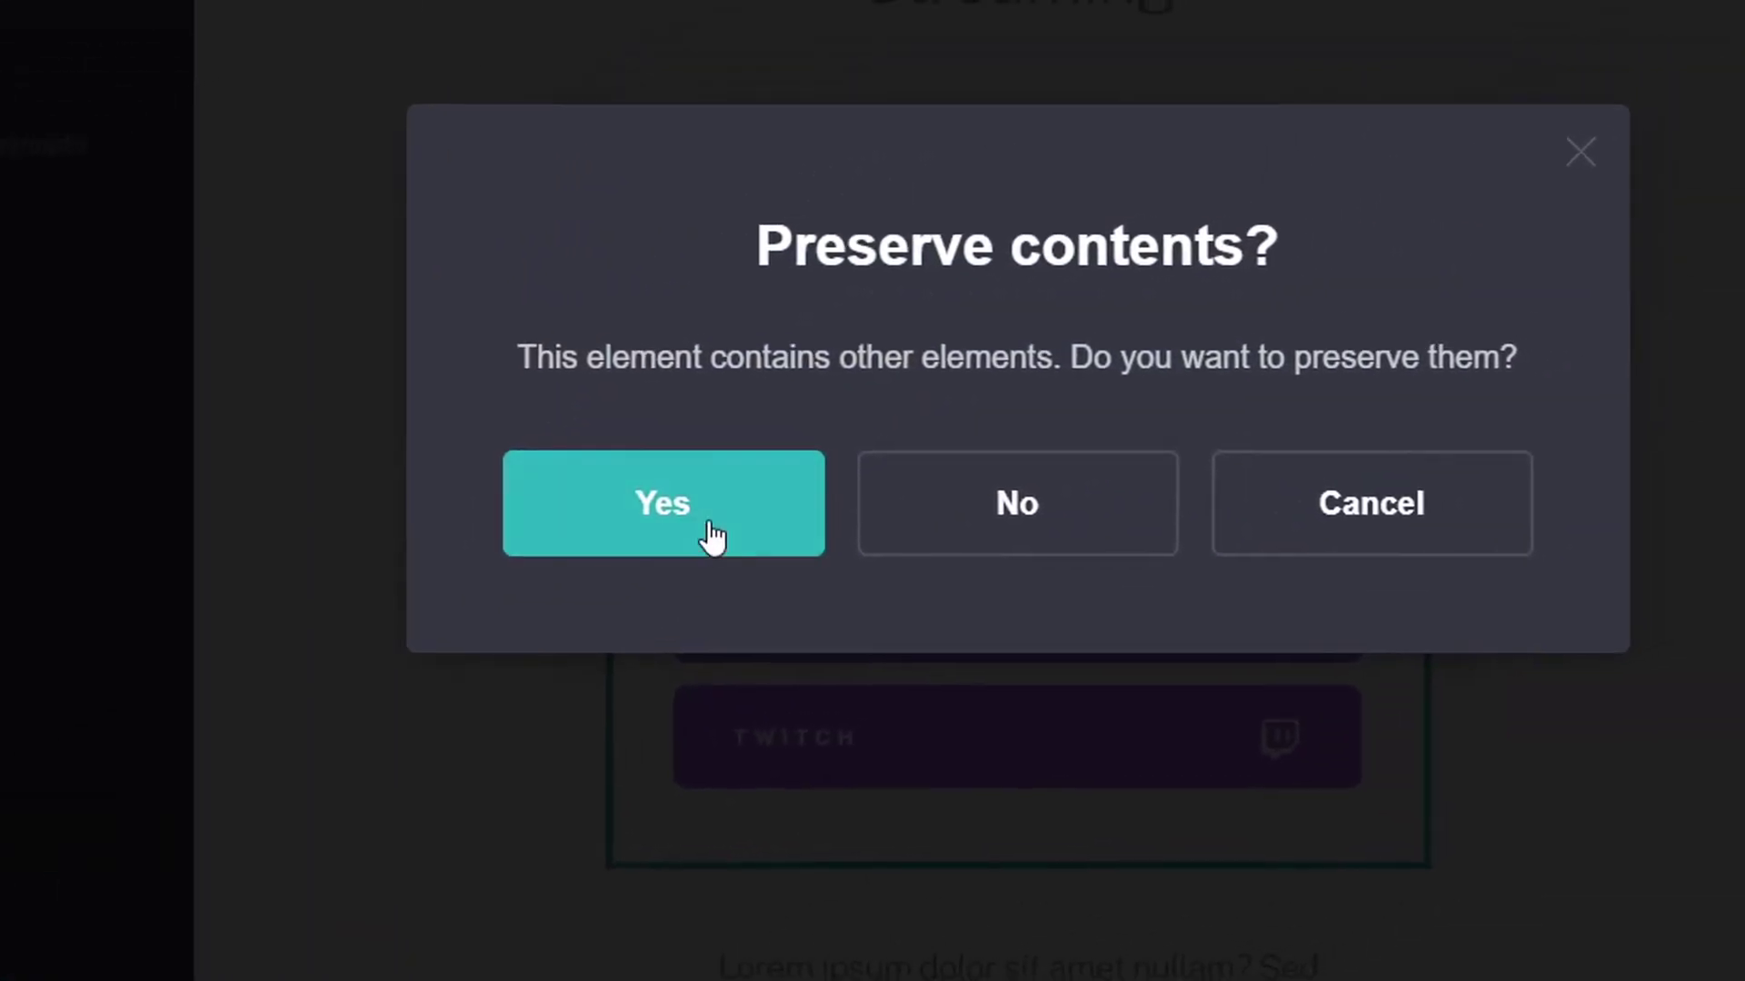
pyautogui.click(713, 536)
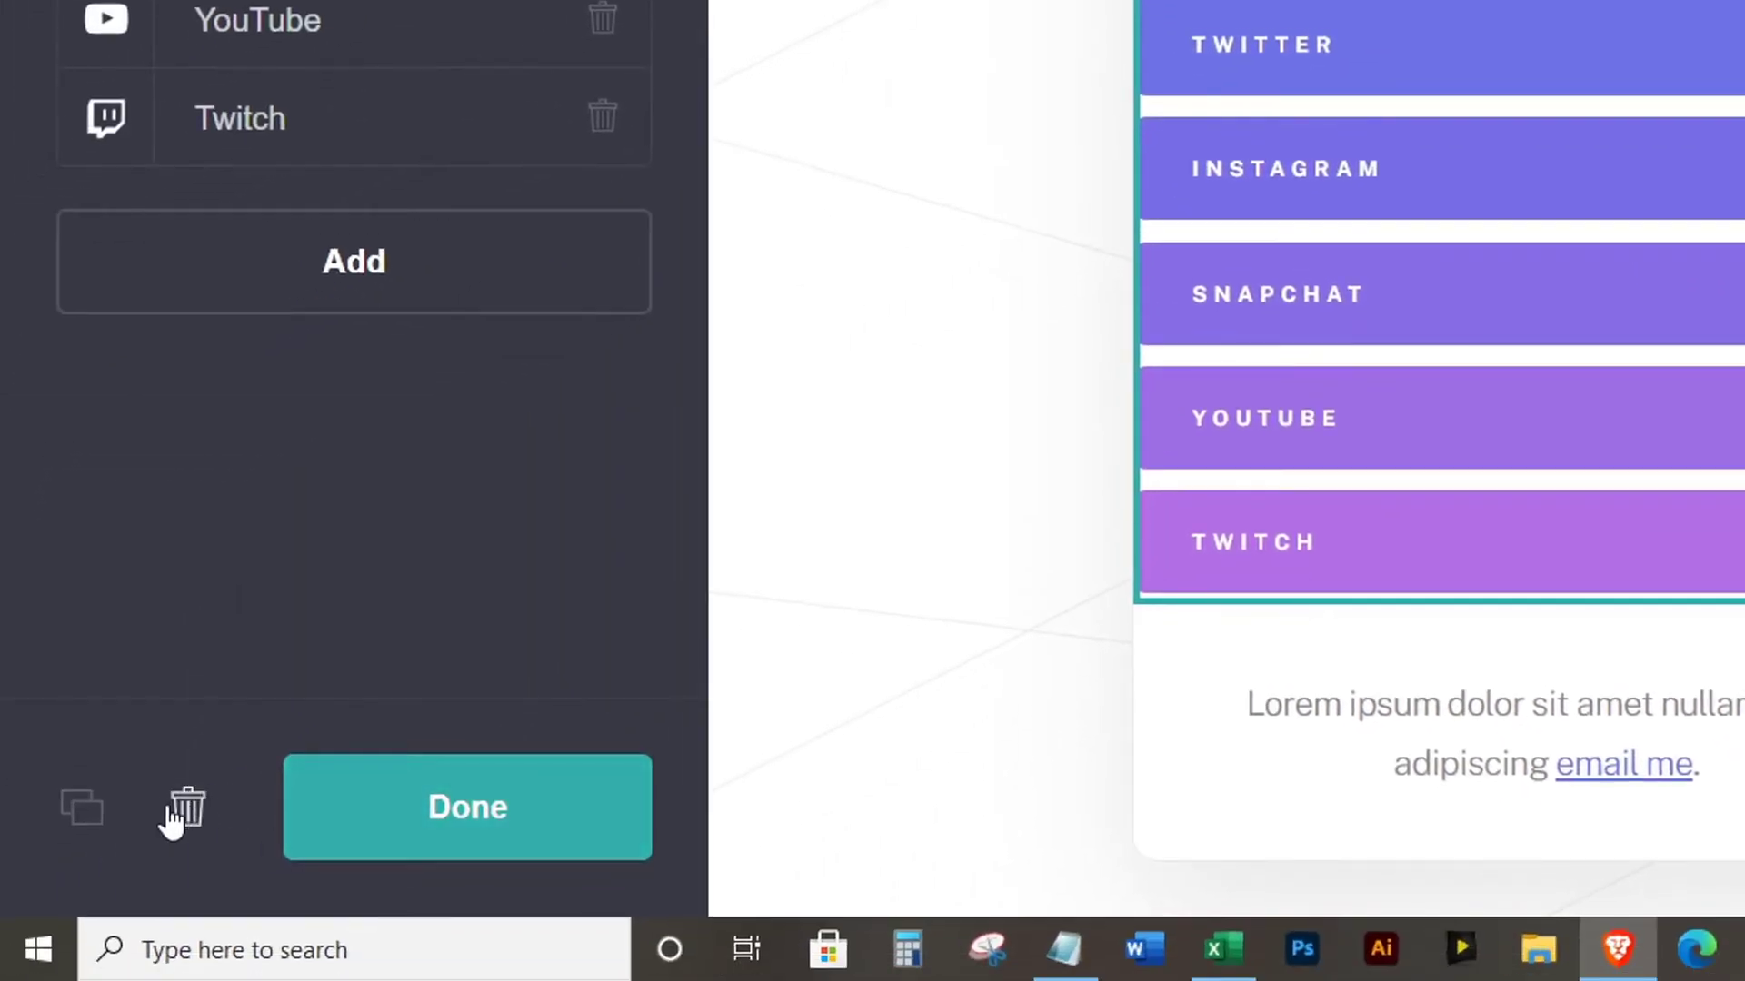
pyautogui.click(173, 813)
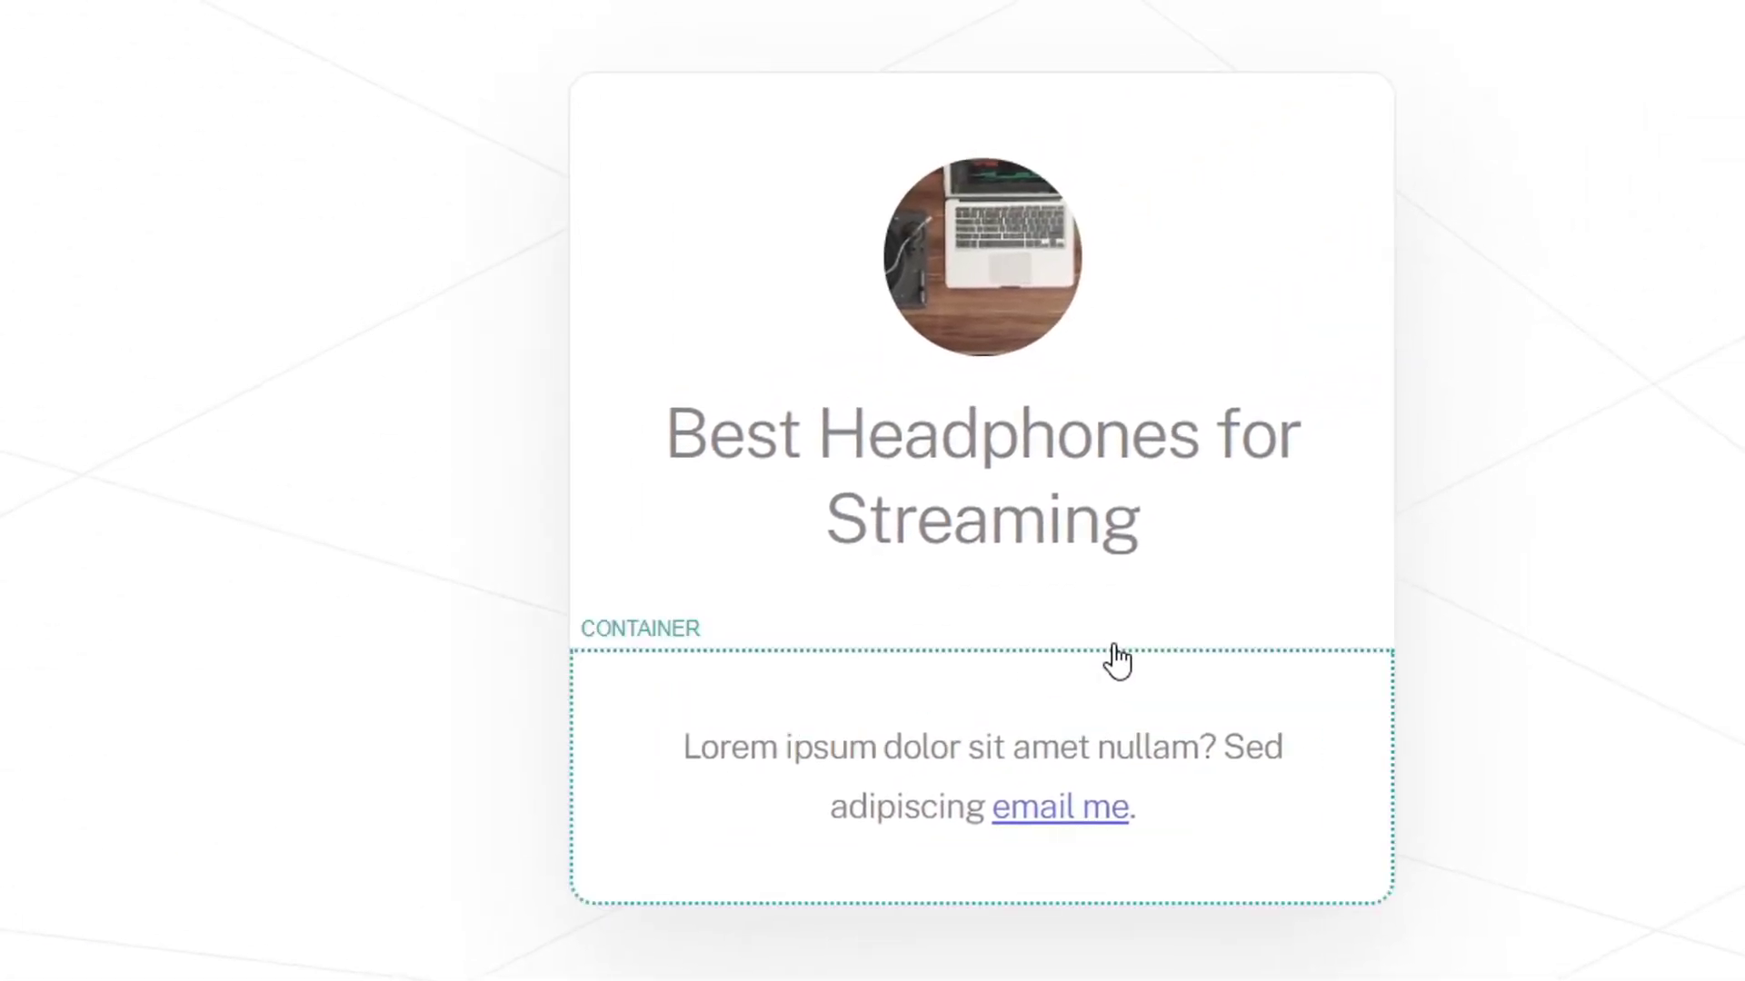
# Save the [email me](mailto:…) link markup from the description into Notepad
pyautogui.click(1055, 743)
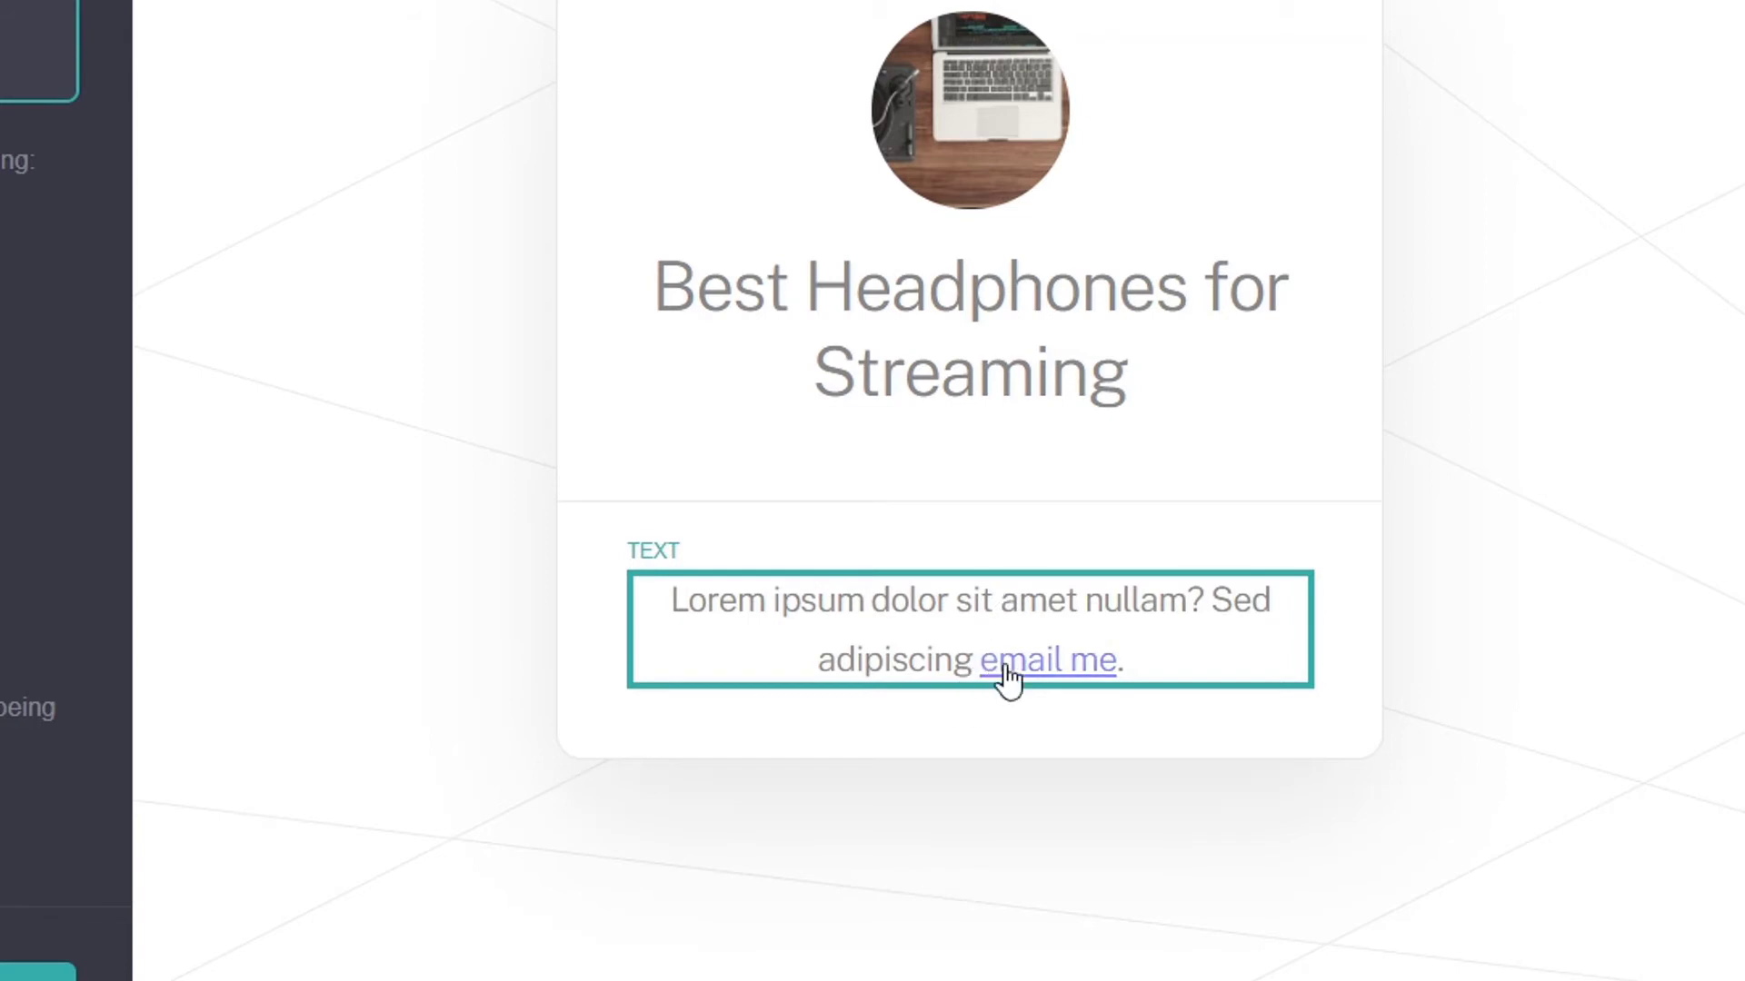
pyautogui.click(866, 617)
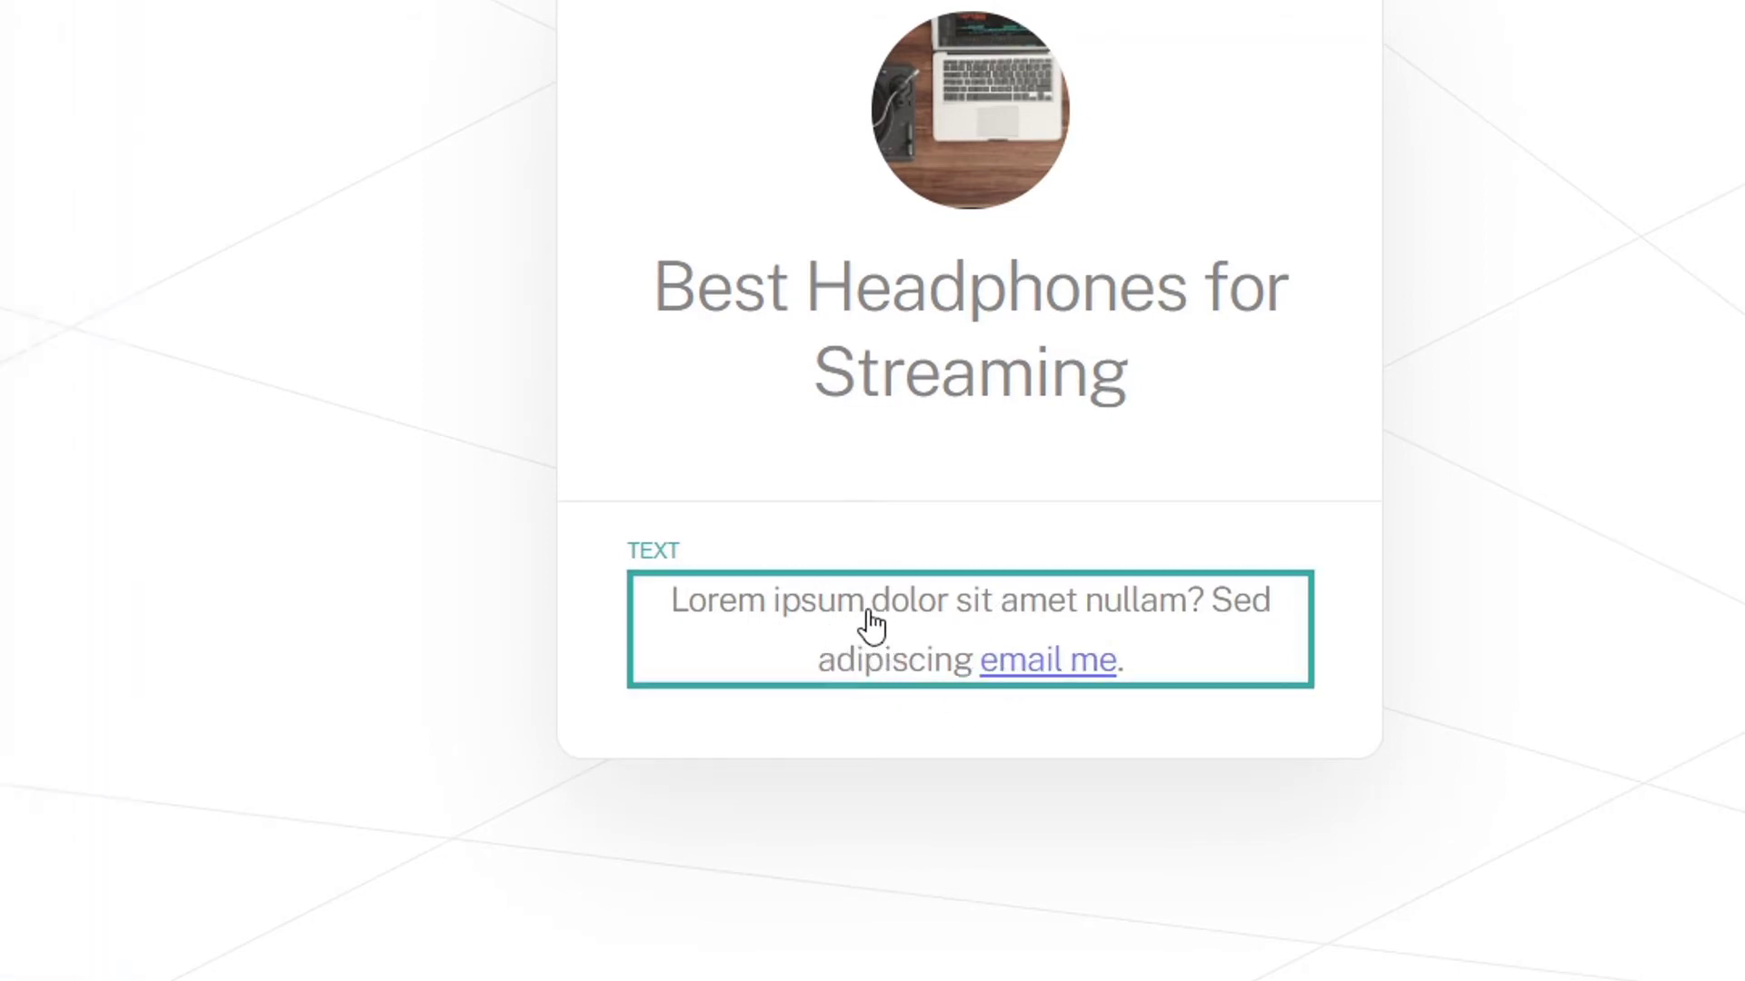
pyautogui.click(868, 618)
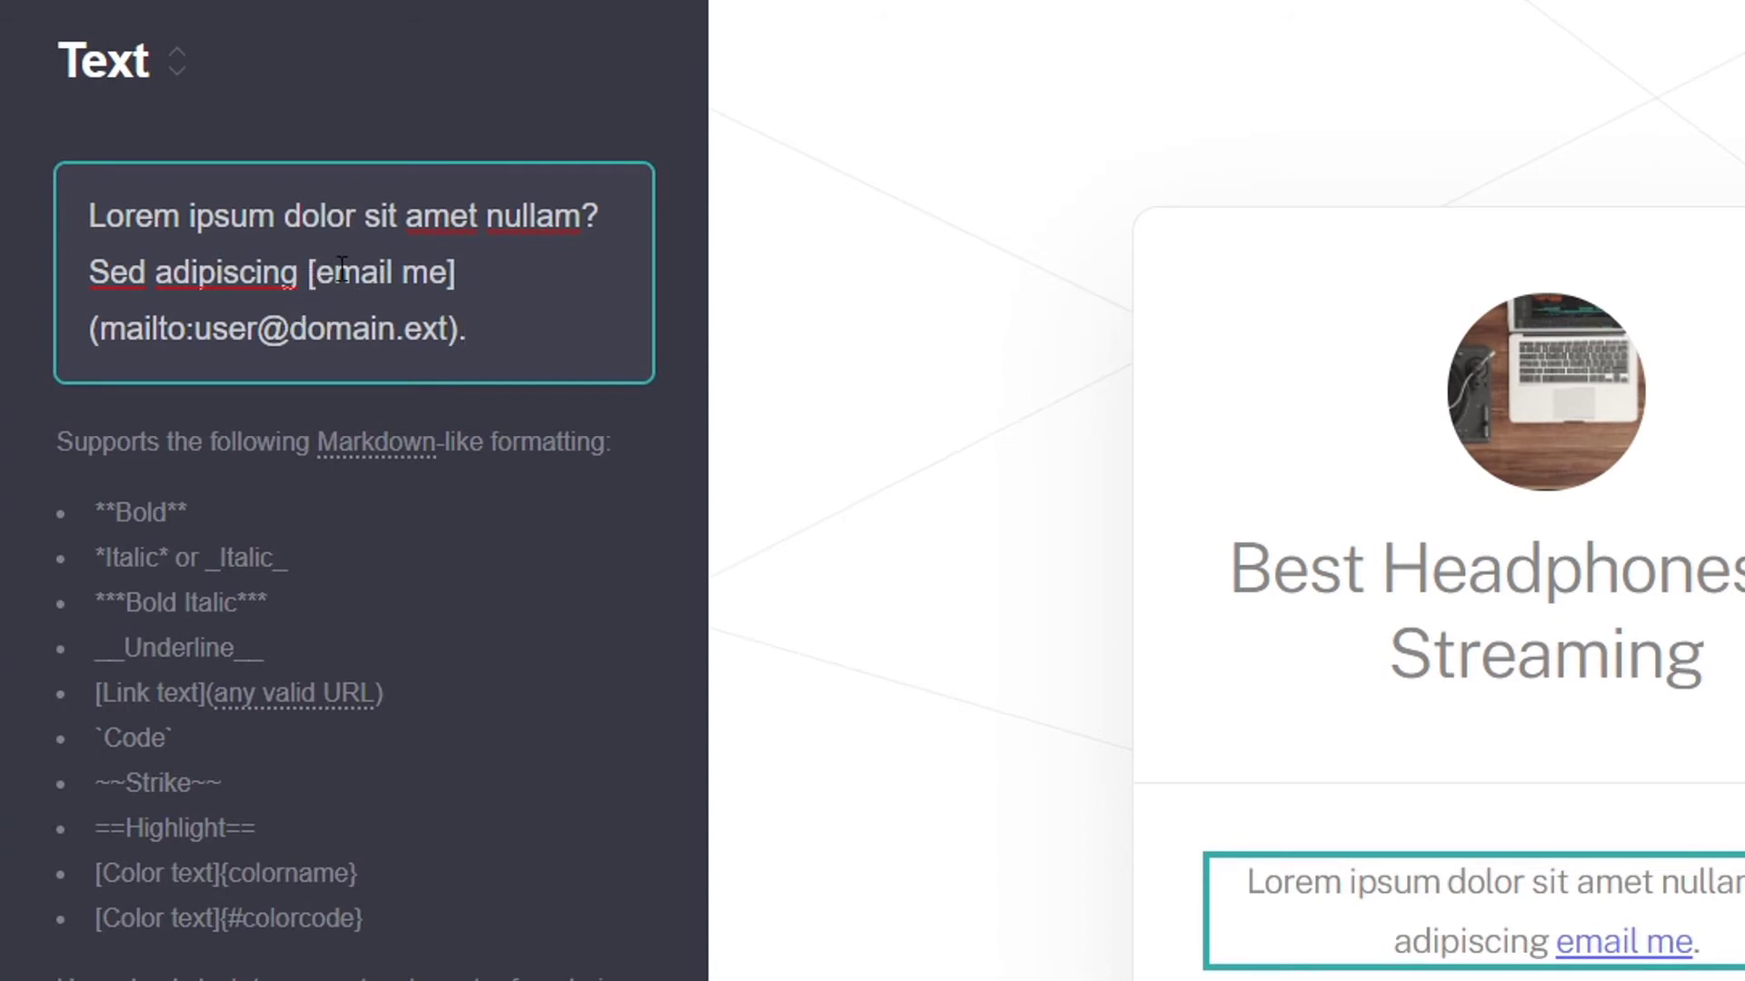
pyautogui.moveTo(299, 271); pyautogui.dragTo(345, 276)
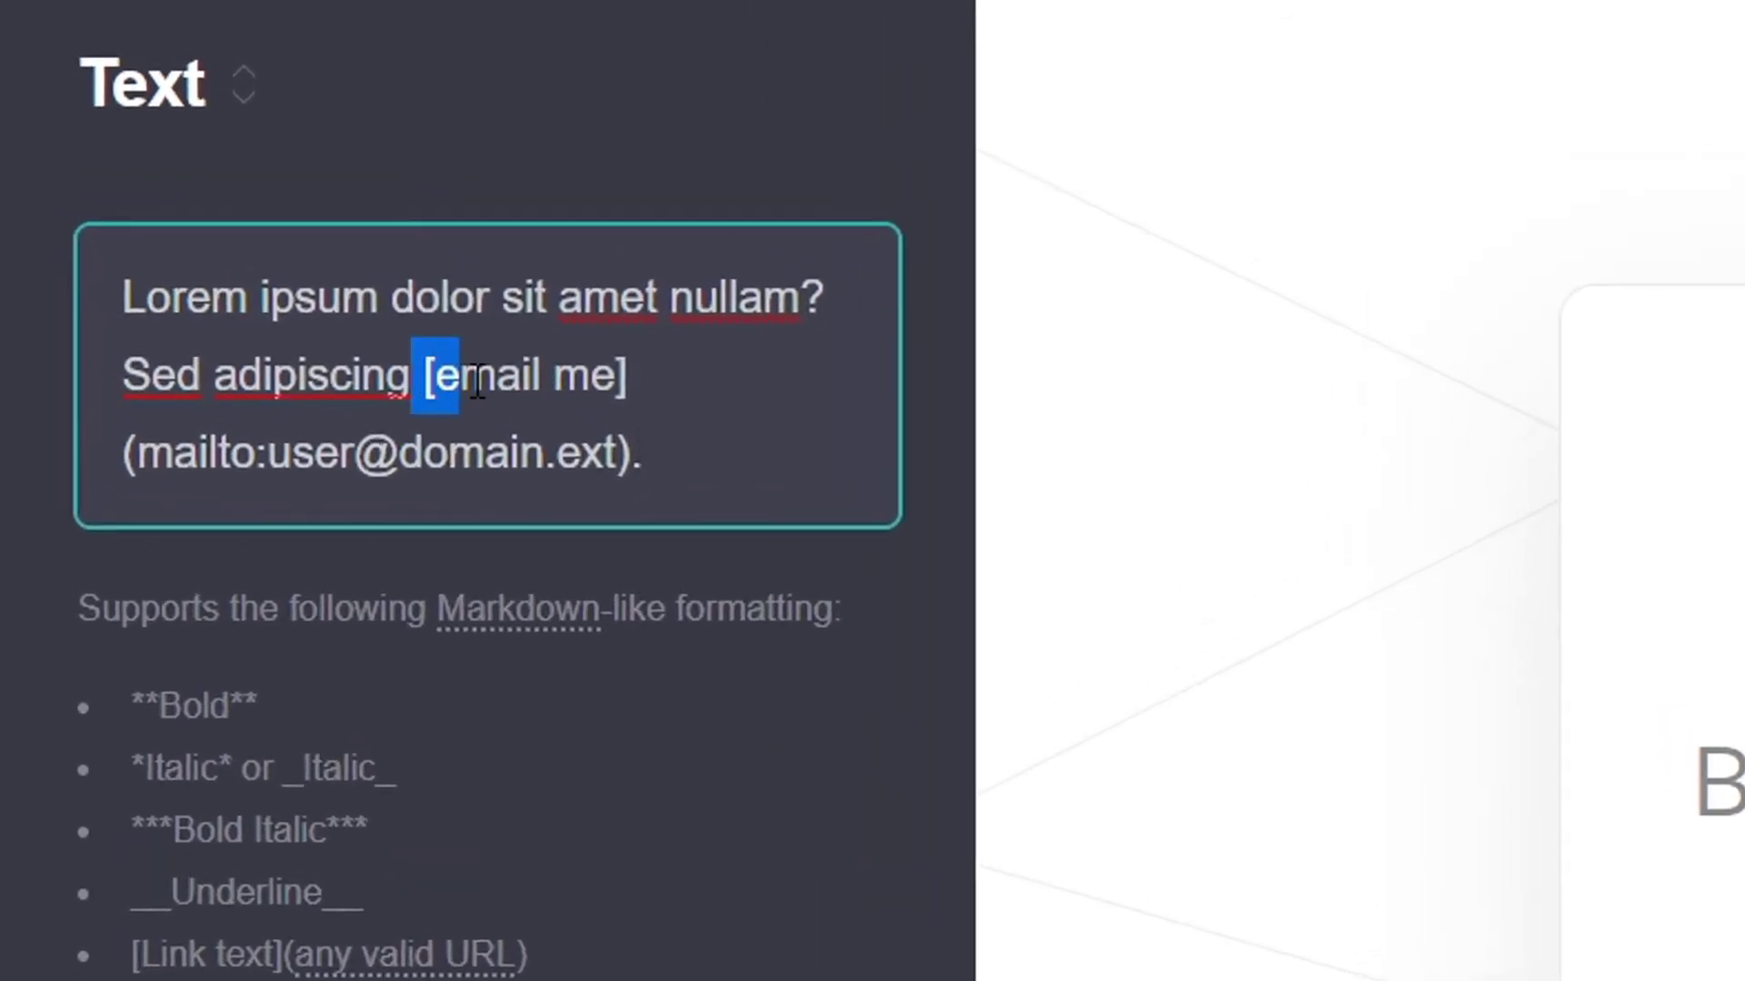
pyautogui.moveTo(477, 381); pyautogui.dragTo(636, 452)
pyautogui.click(636, 452)
pyautogui.moveTo(616, 382); pyautogui.dragTo(437, 381)
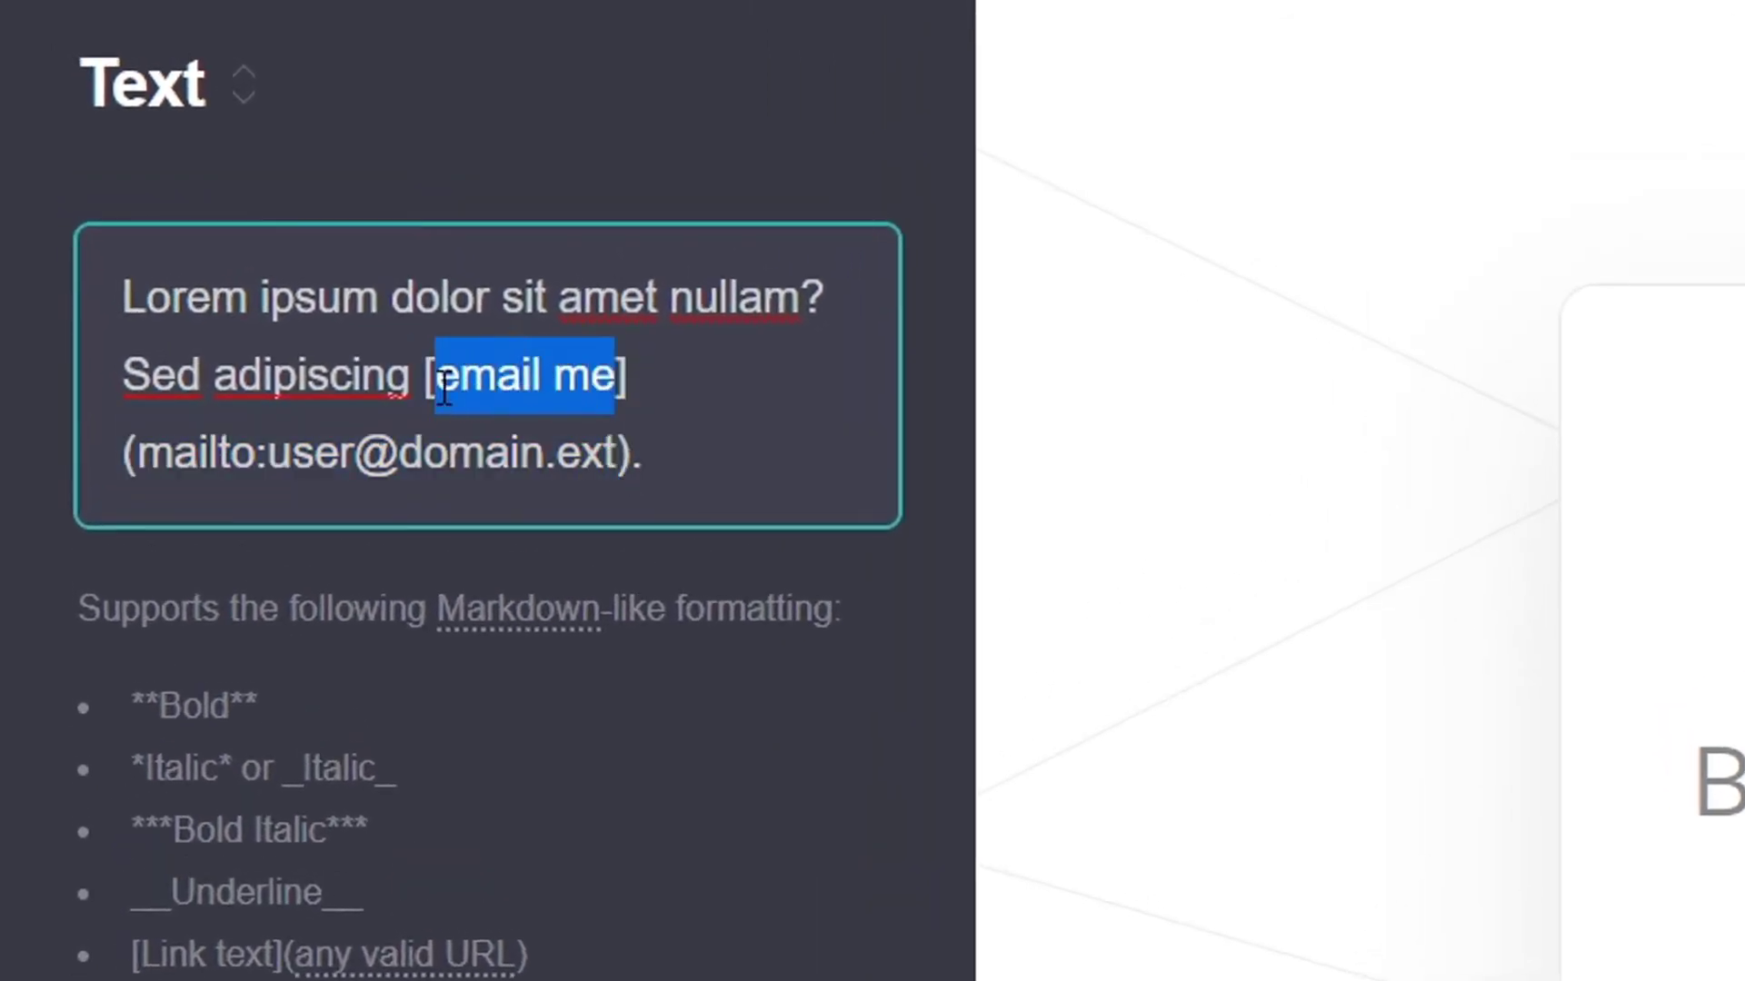
pyautogui.moveTo(615, 452); pyautogui.dragTo(173, 452)
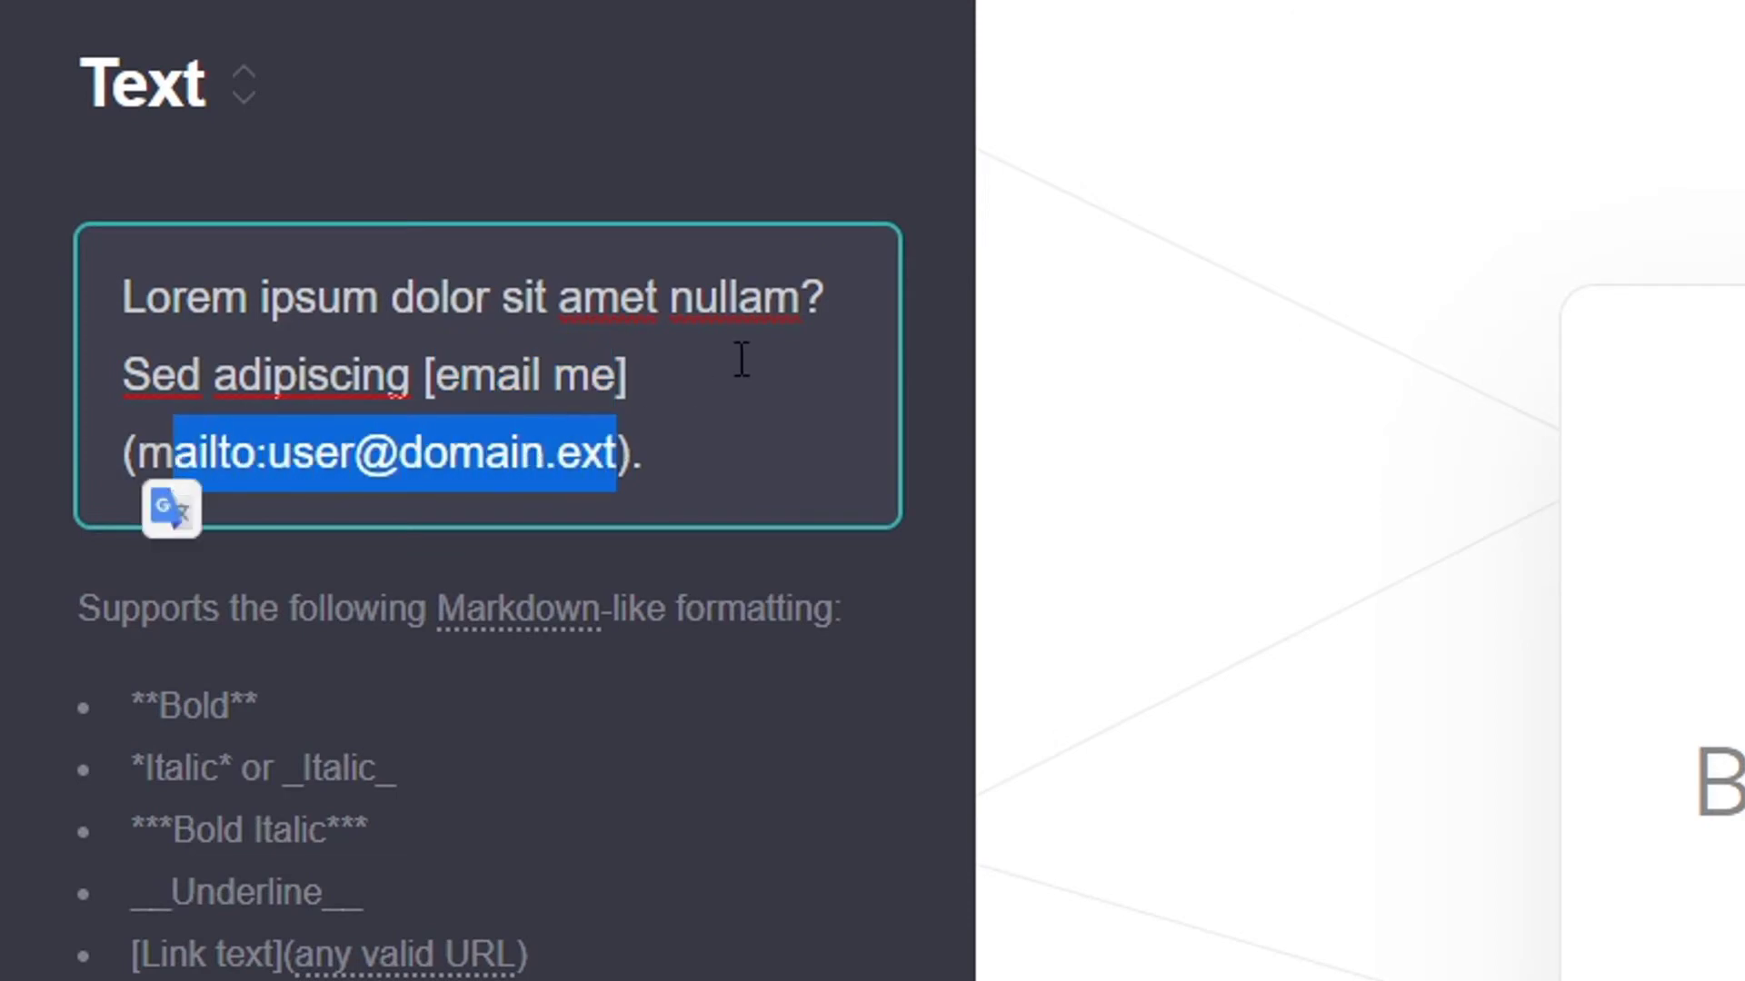
pyautogui.click(647, 442)
pyautogui.moveTo(638, 452); pyautogui.dragTo(427, 376)
pyautogui.hotkey('ctrl', 'c')
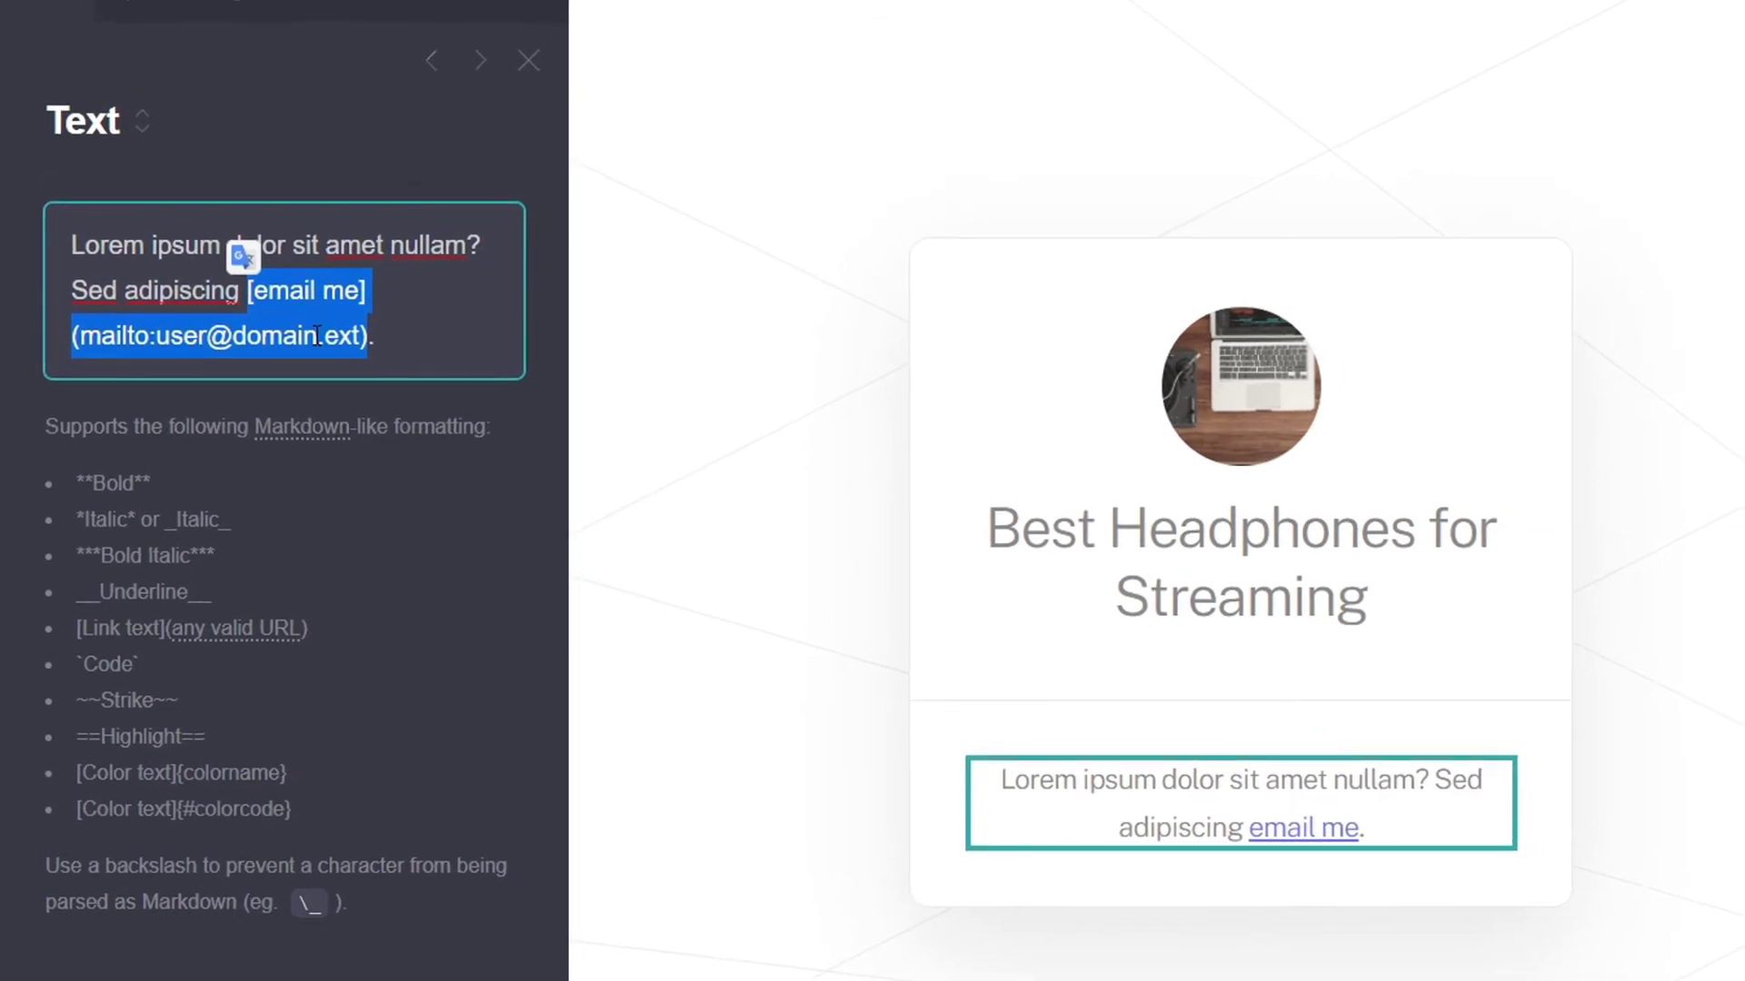
pyautogui.hotkey('alt', 'Tab')
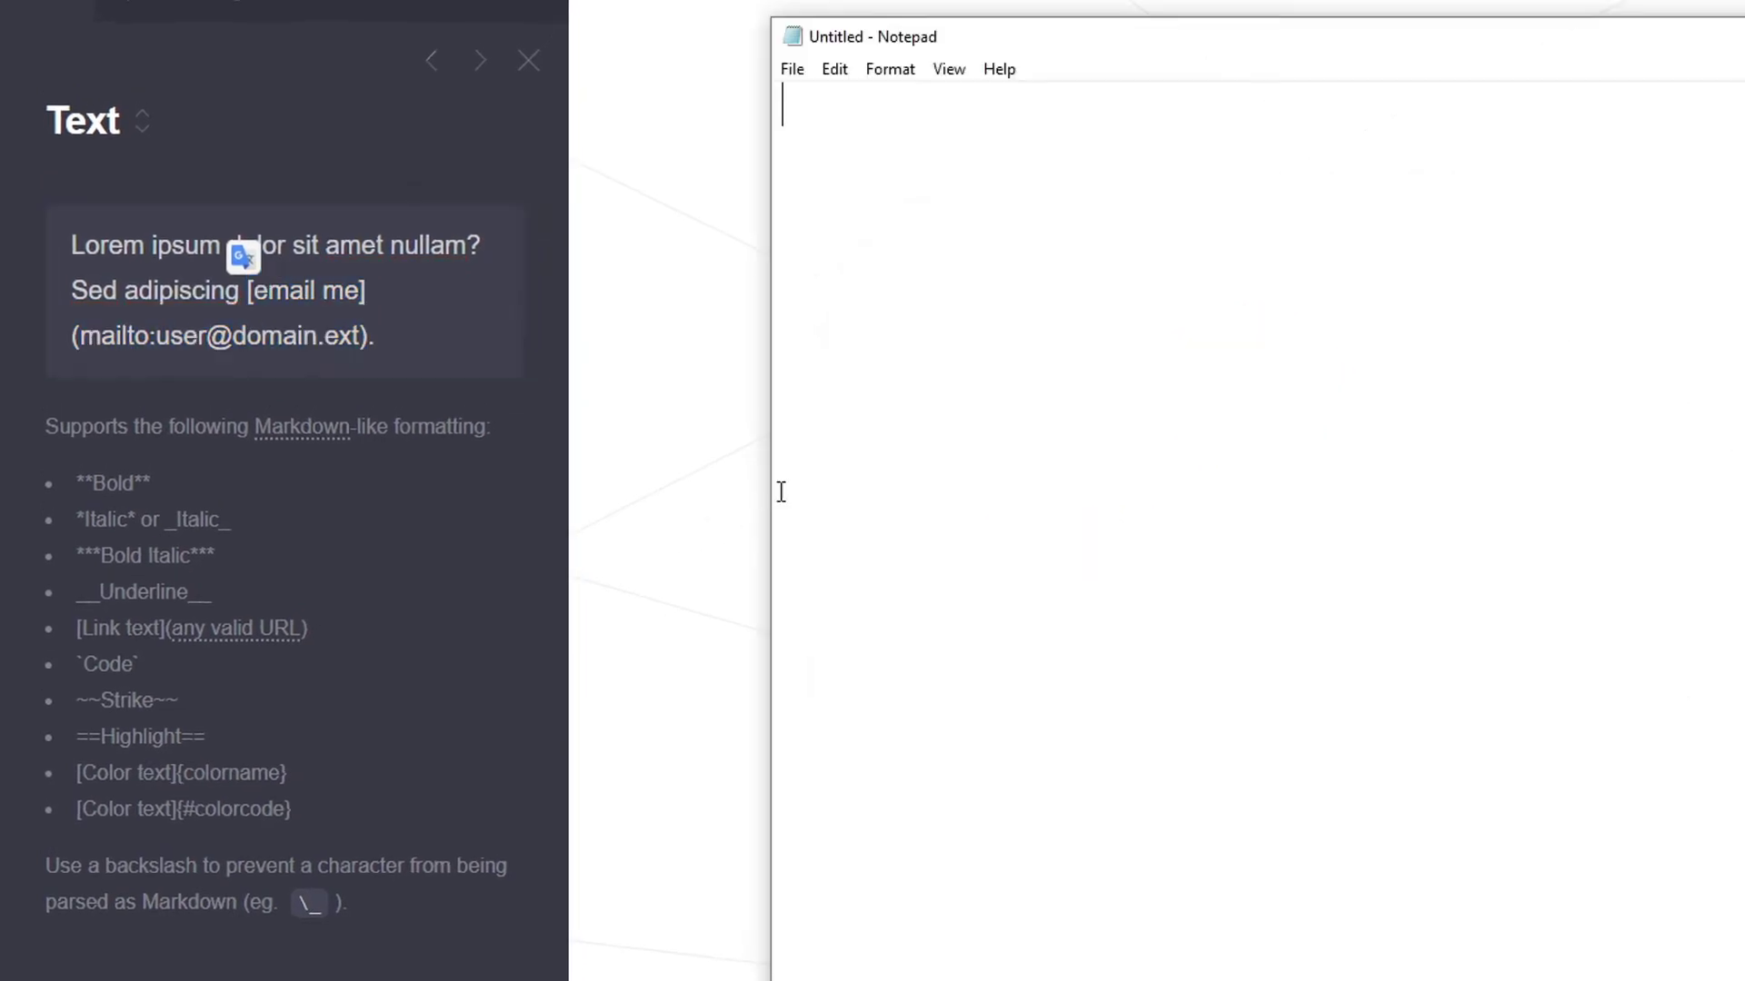
pyautogui.hotkey('ctrl', 'v')
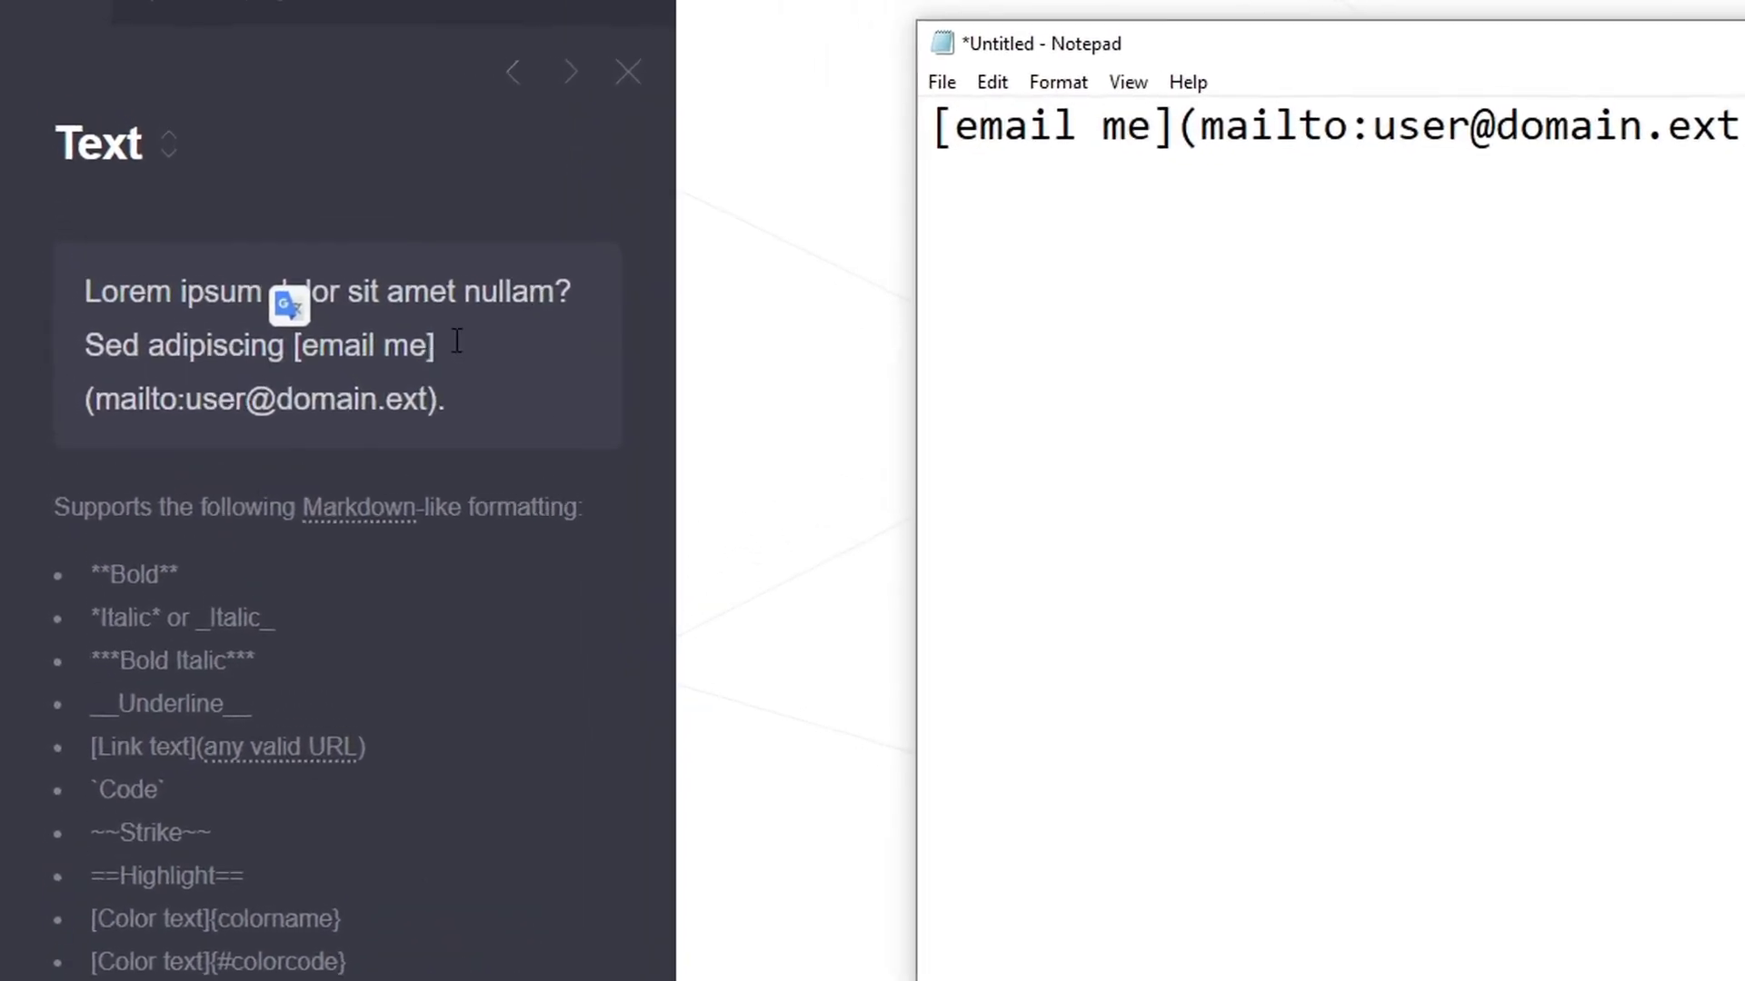
# Clear all the lorem ipsum placeholder text from the description field
pyautogui.click(458, 363)
pyautogui.hotkey('ctrl', 'a')
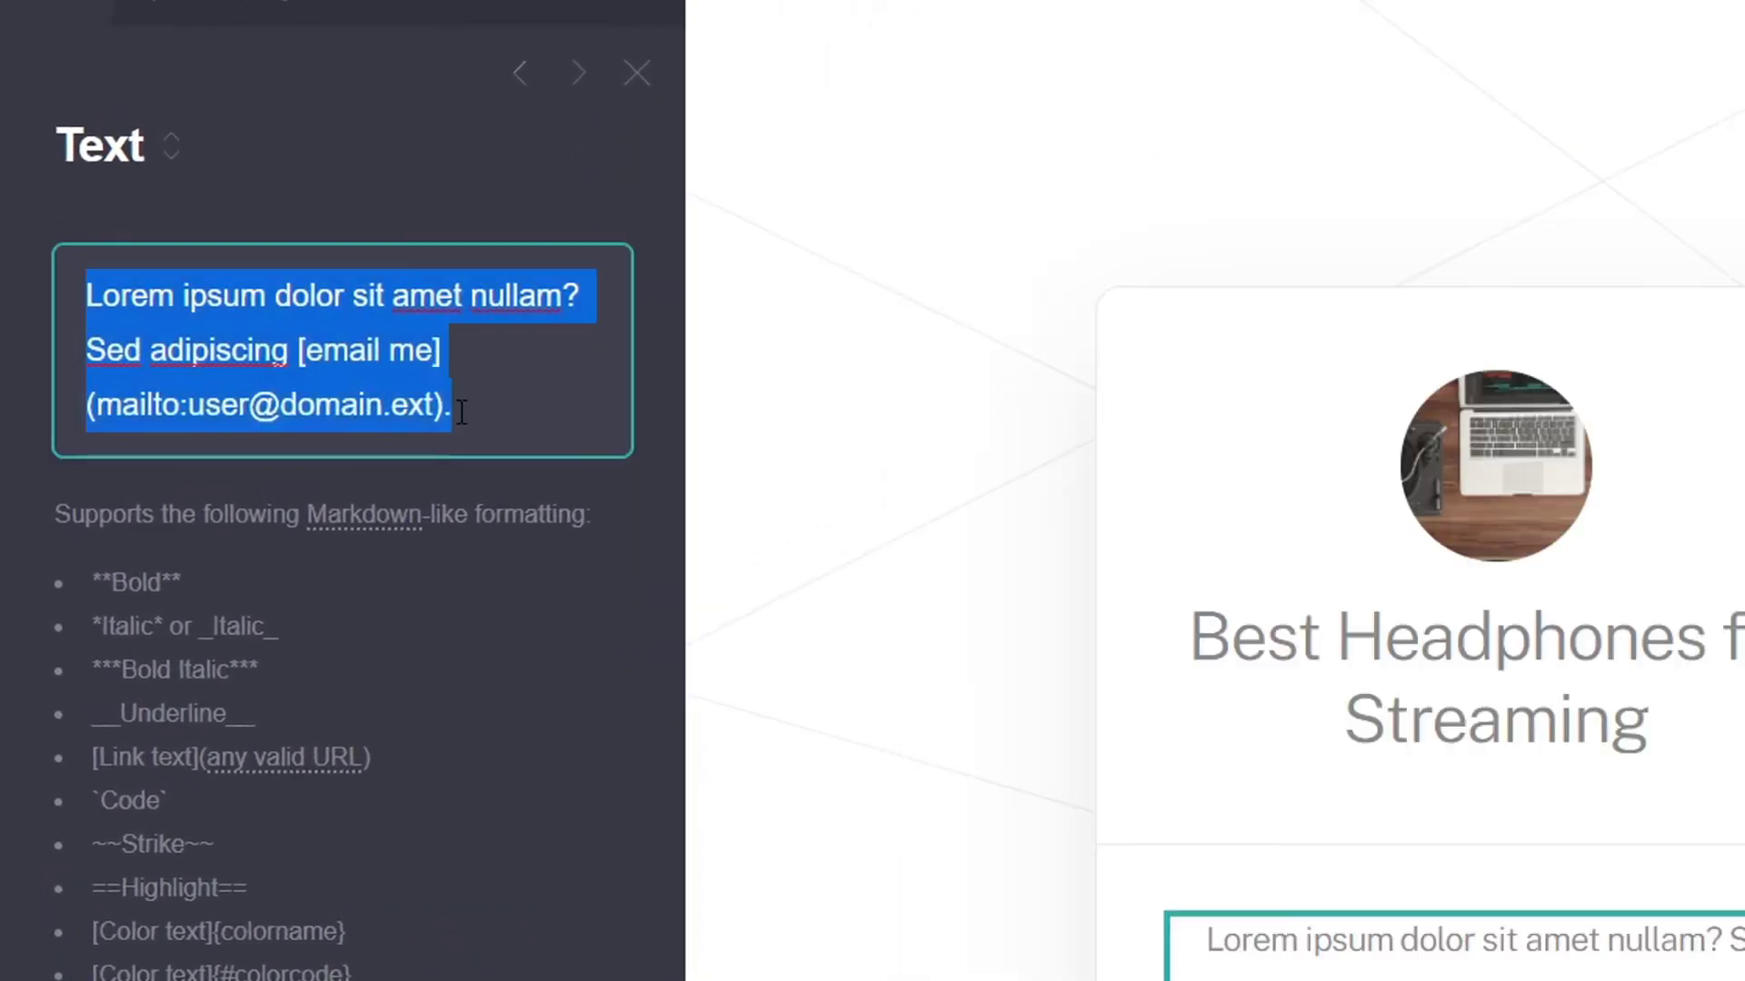
pyautogui.press('BackSpace')
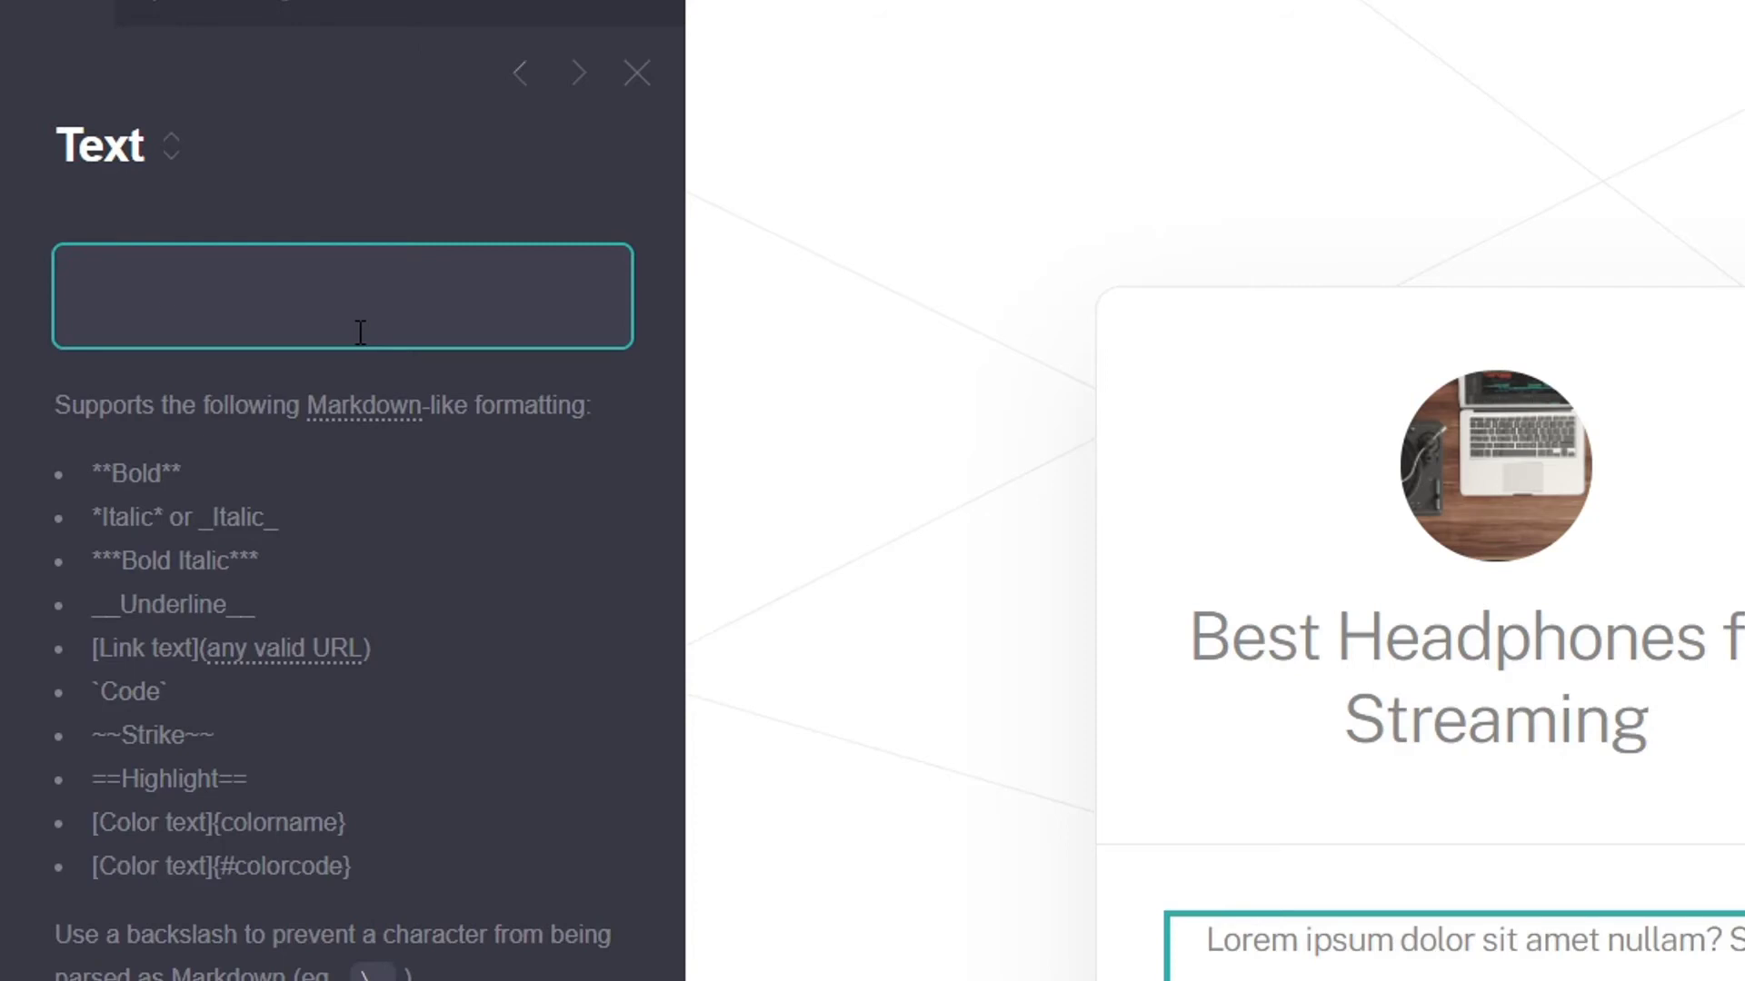
# Paste the review intro paragraph into the description and delete the phrase 'best headphones for streaming'
pyautogui.rightClick(166, 293)
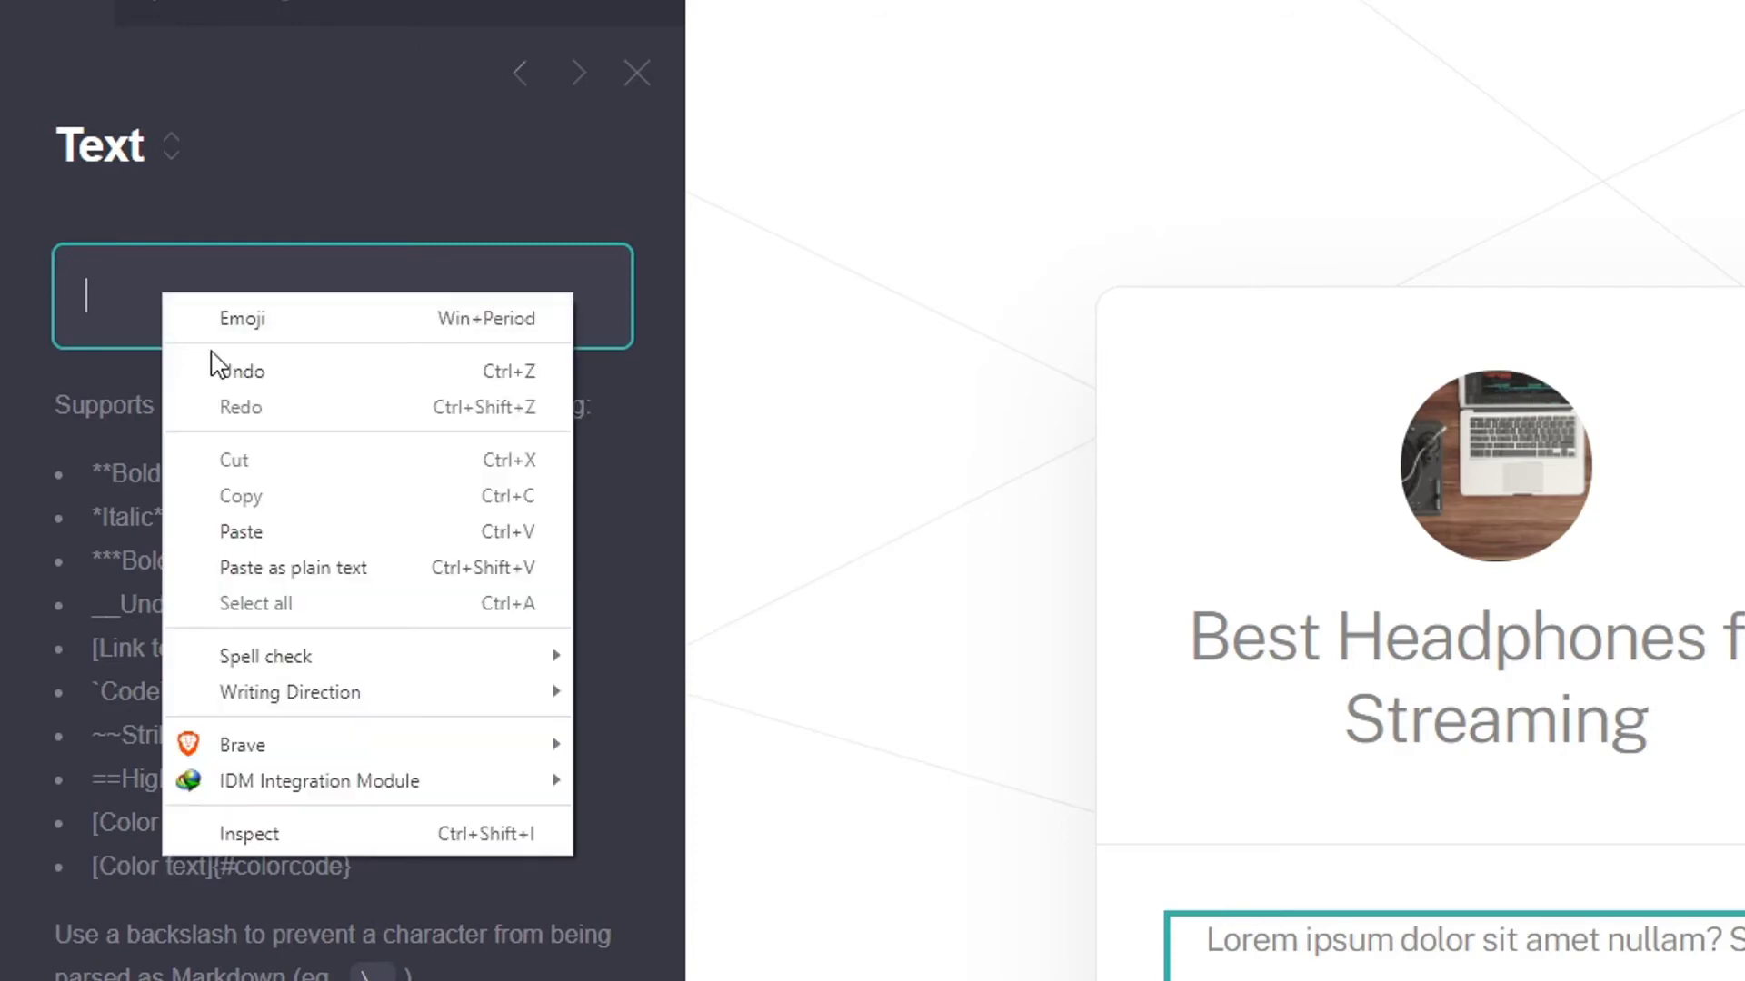
pyautogui.click(277, 531)
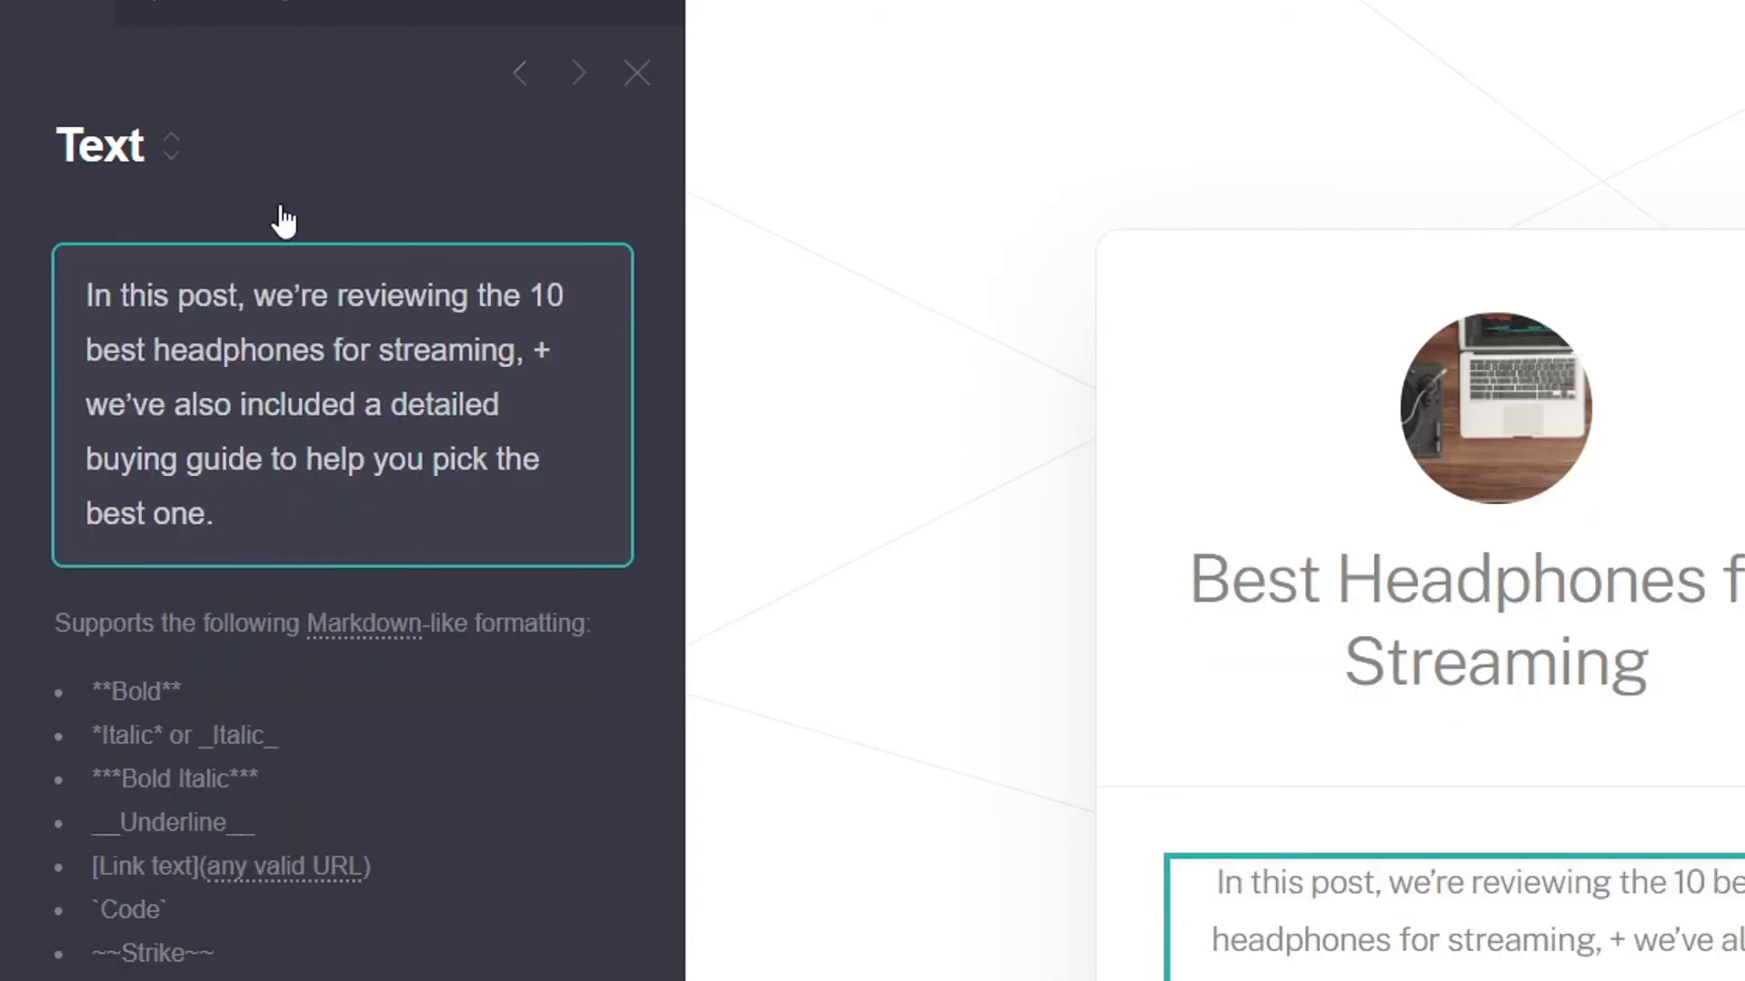
pyautogui.moveTo(83, 352); pyautogui.dragTo(375, 348)
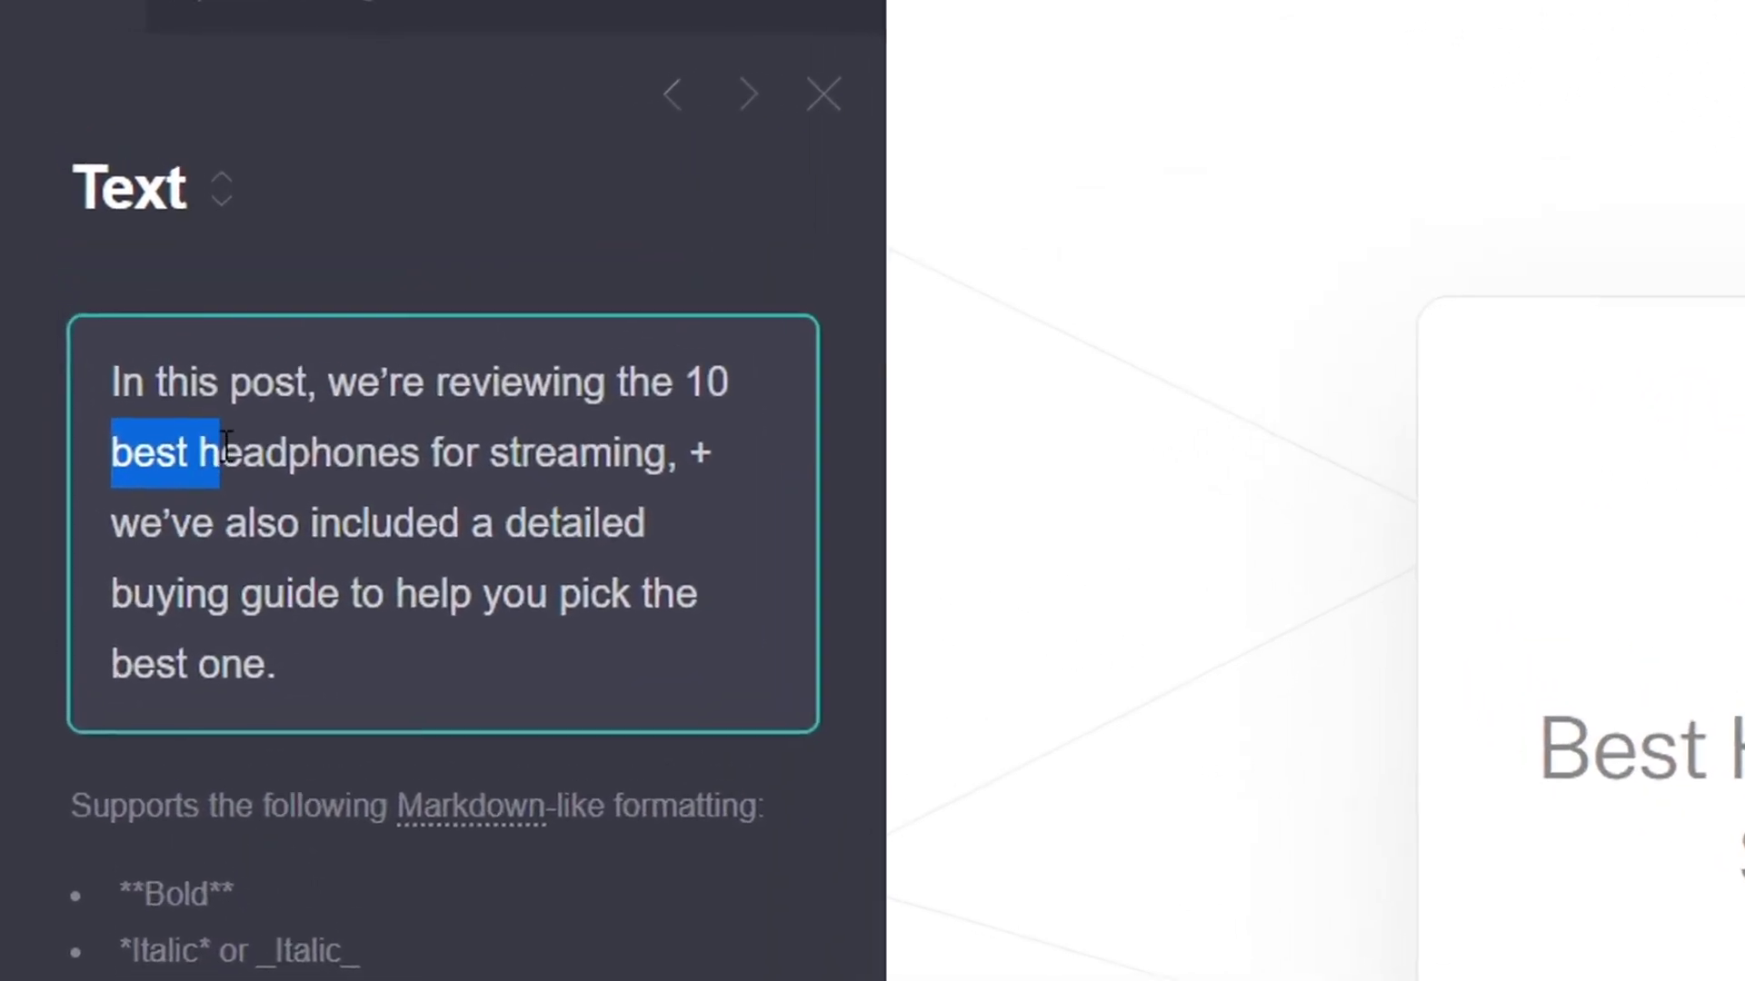
pyautogui.moveTo(495, 459); pyautogui.dragTo(401, 461)
pyautogui.click(684, 460)
pyautogui.click(452, 461)
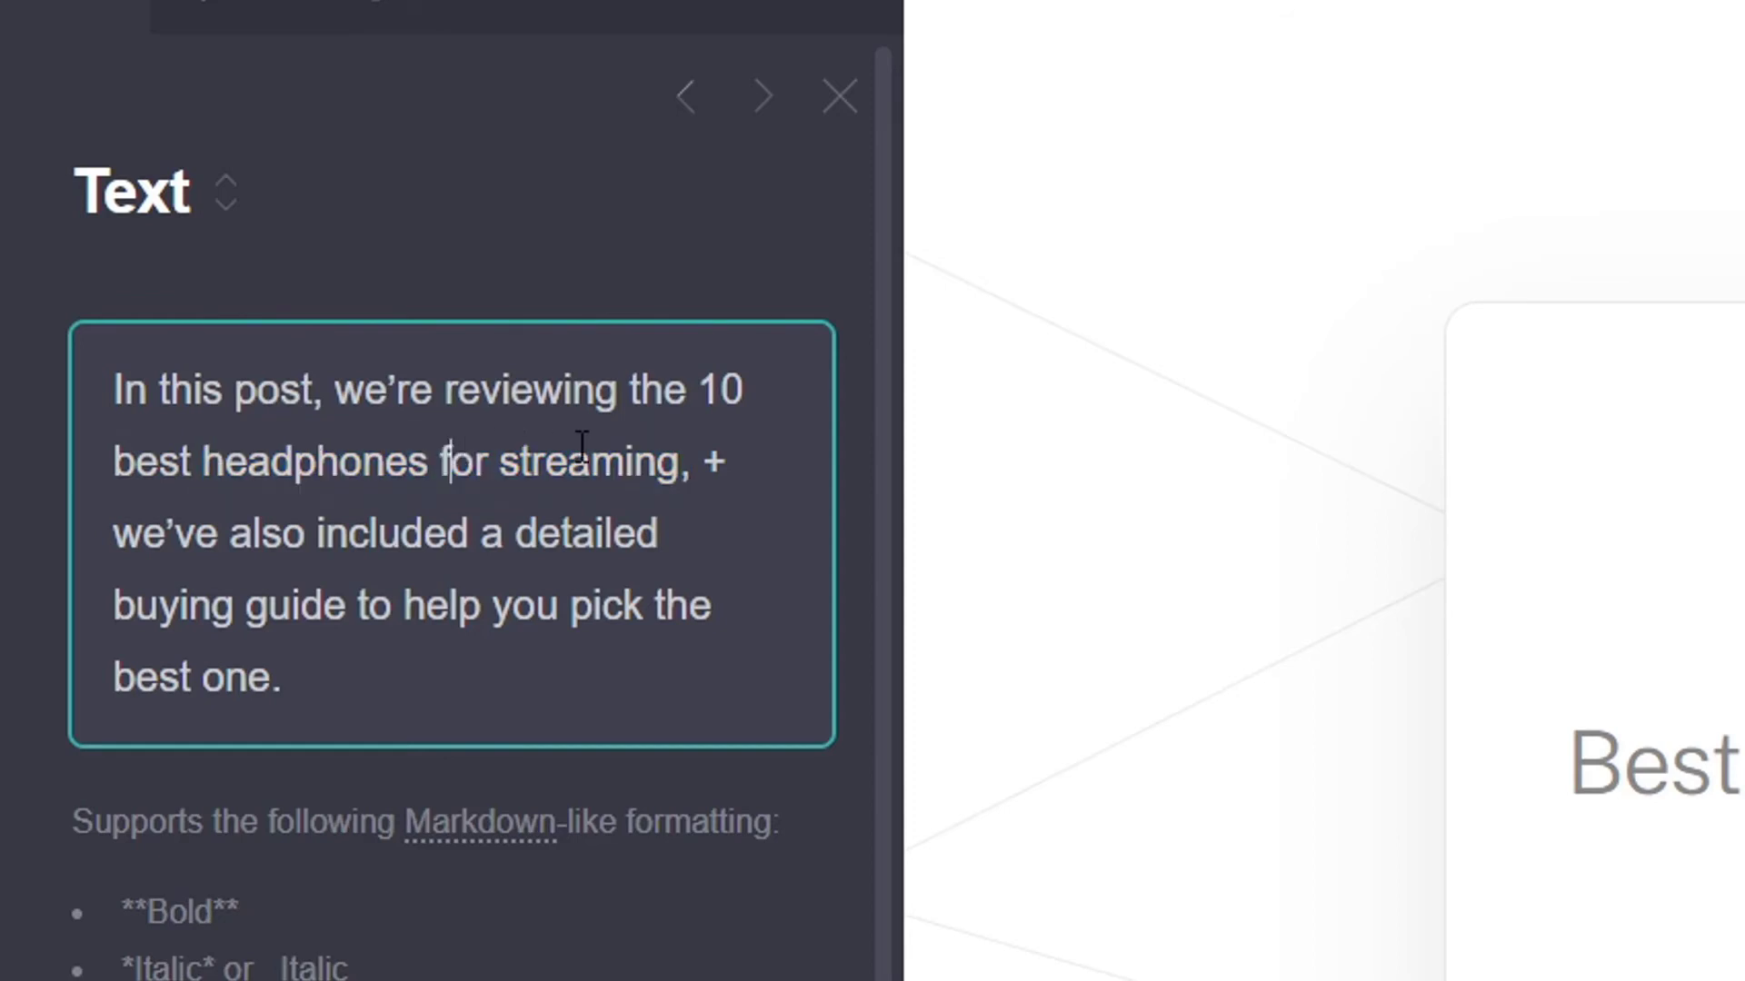
pyautogui.moveTo(681, 464); pyautogui.dragTo(128, 442)
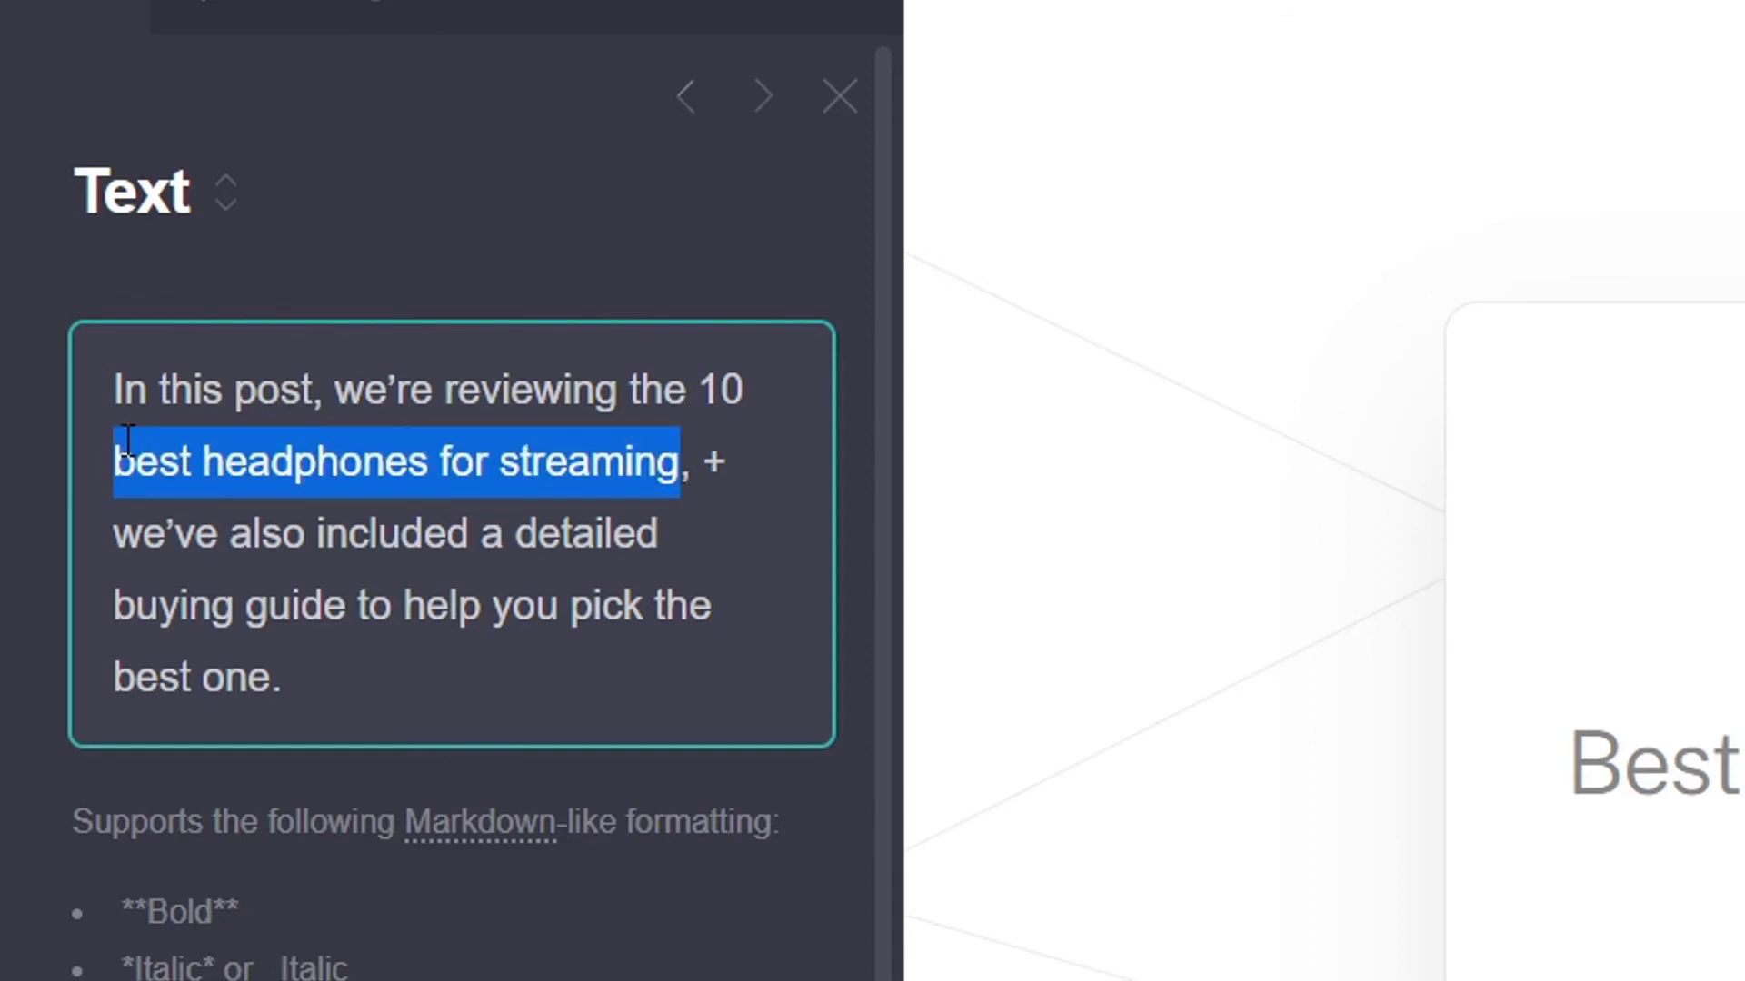
pyautogui.press('BackSpace')
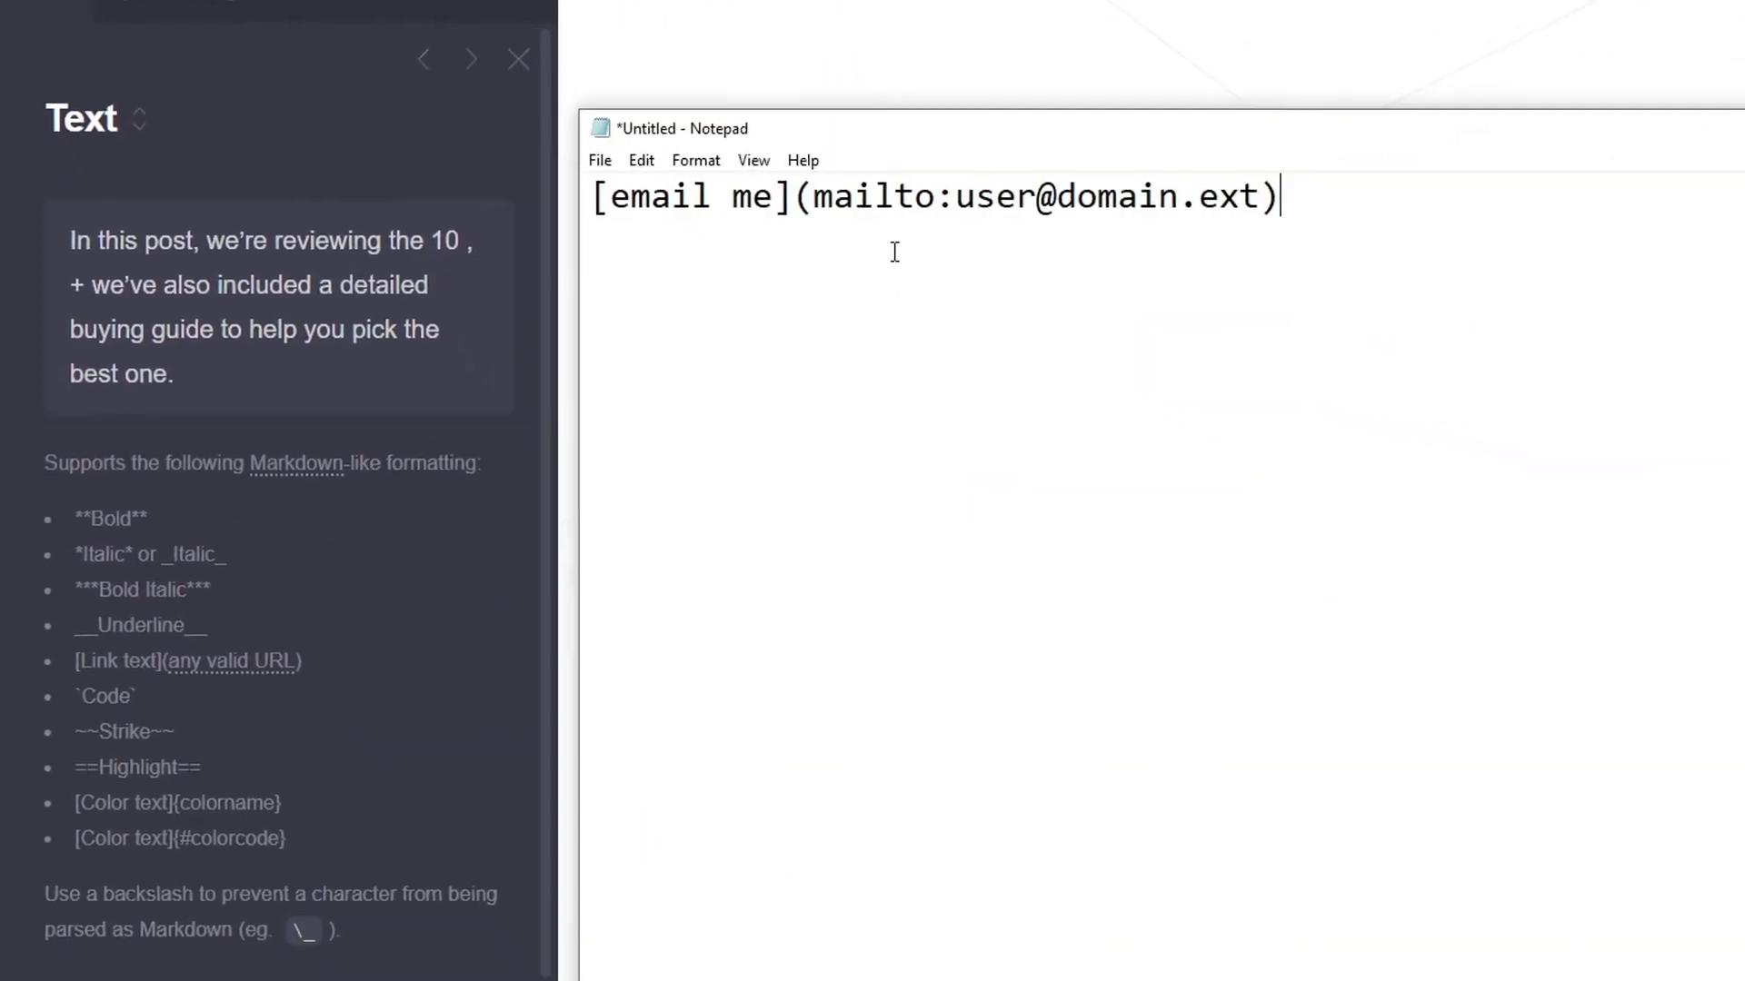
# Move the markdown link template from Notepad to after '10', with link text 'best headphones for streaming'
pyautogui.hotkey('ctrl', 'a')
pyautogui.hotkey('ctrl', 'c')
pyautogui.press('BackSpace')
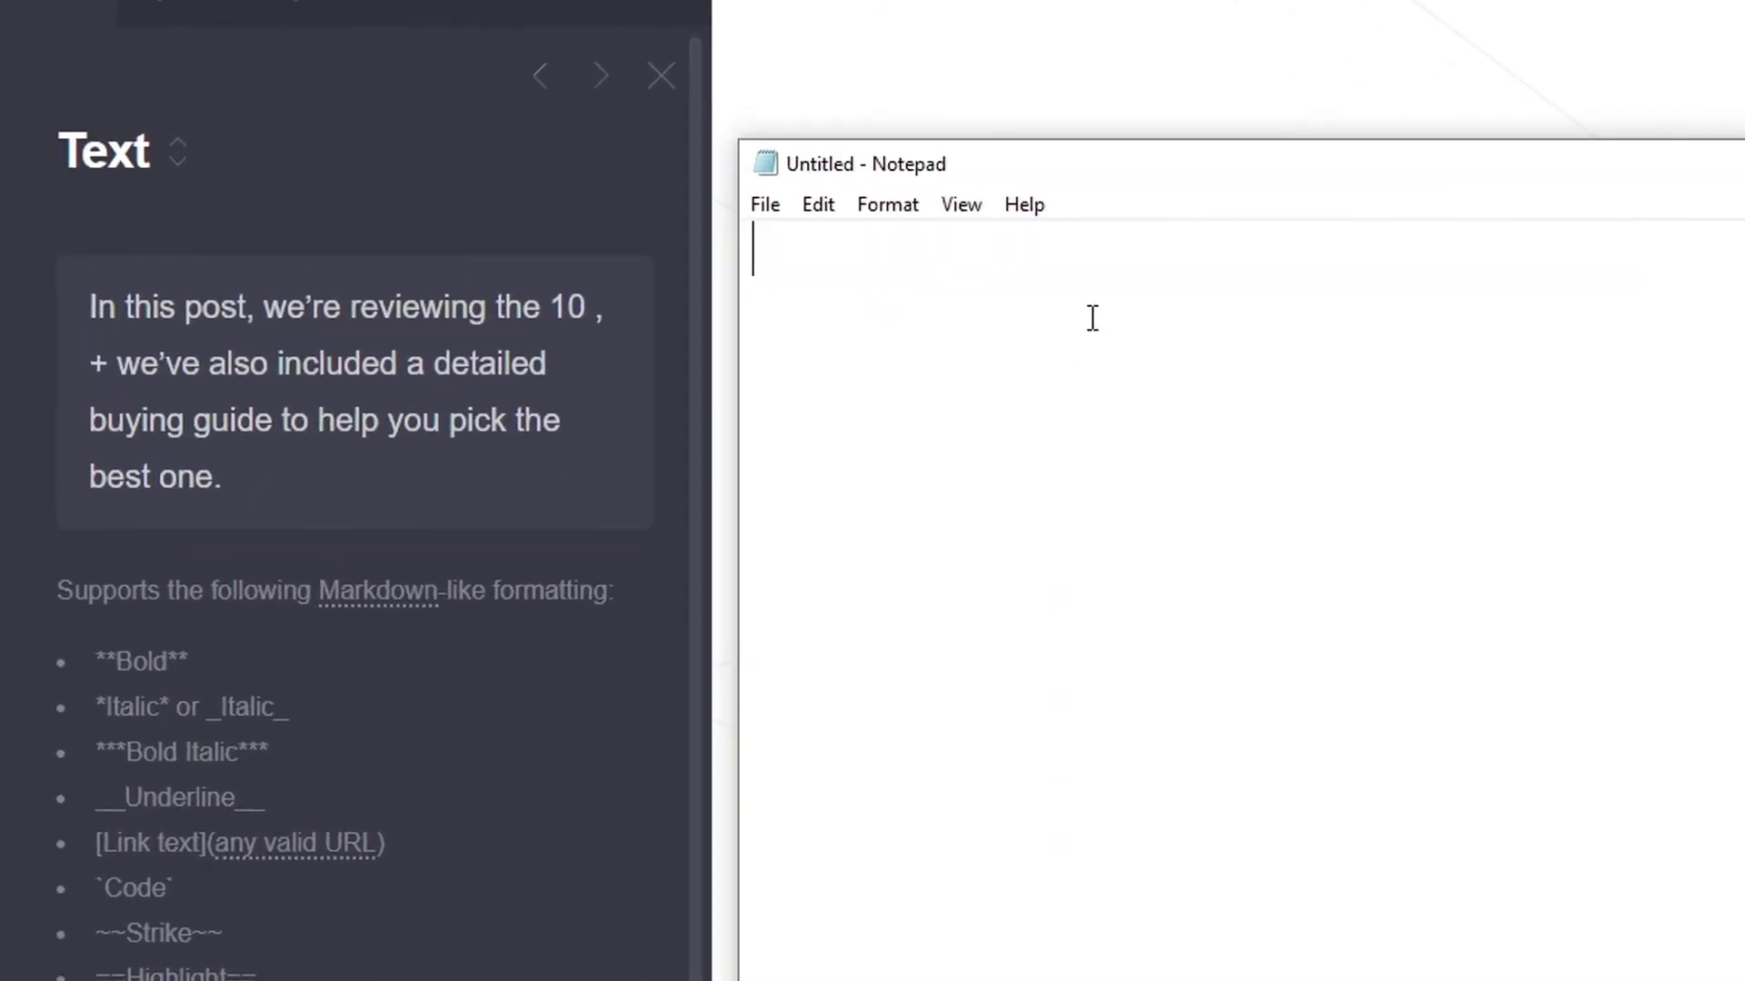
pyautogui.click(598, 298)
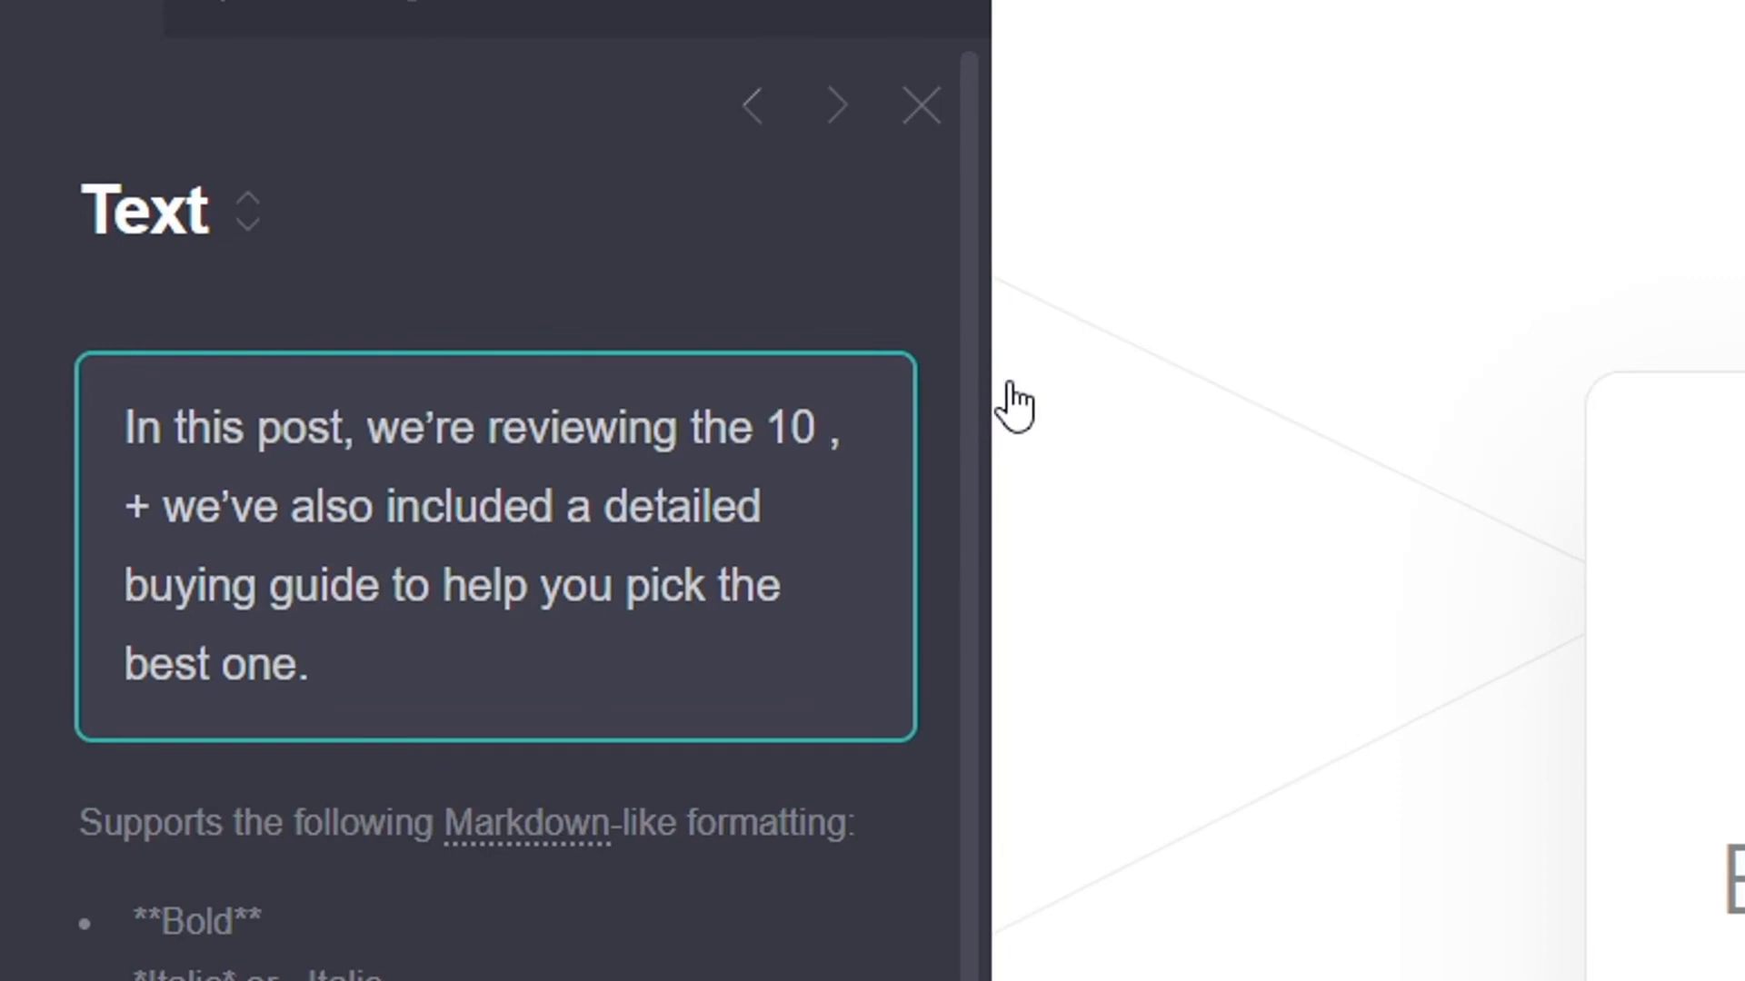
pyautogui.hotkey('ctrl', 'v')
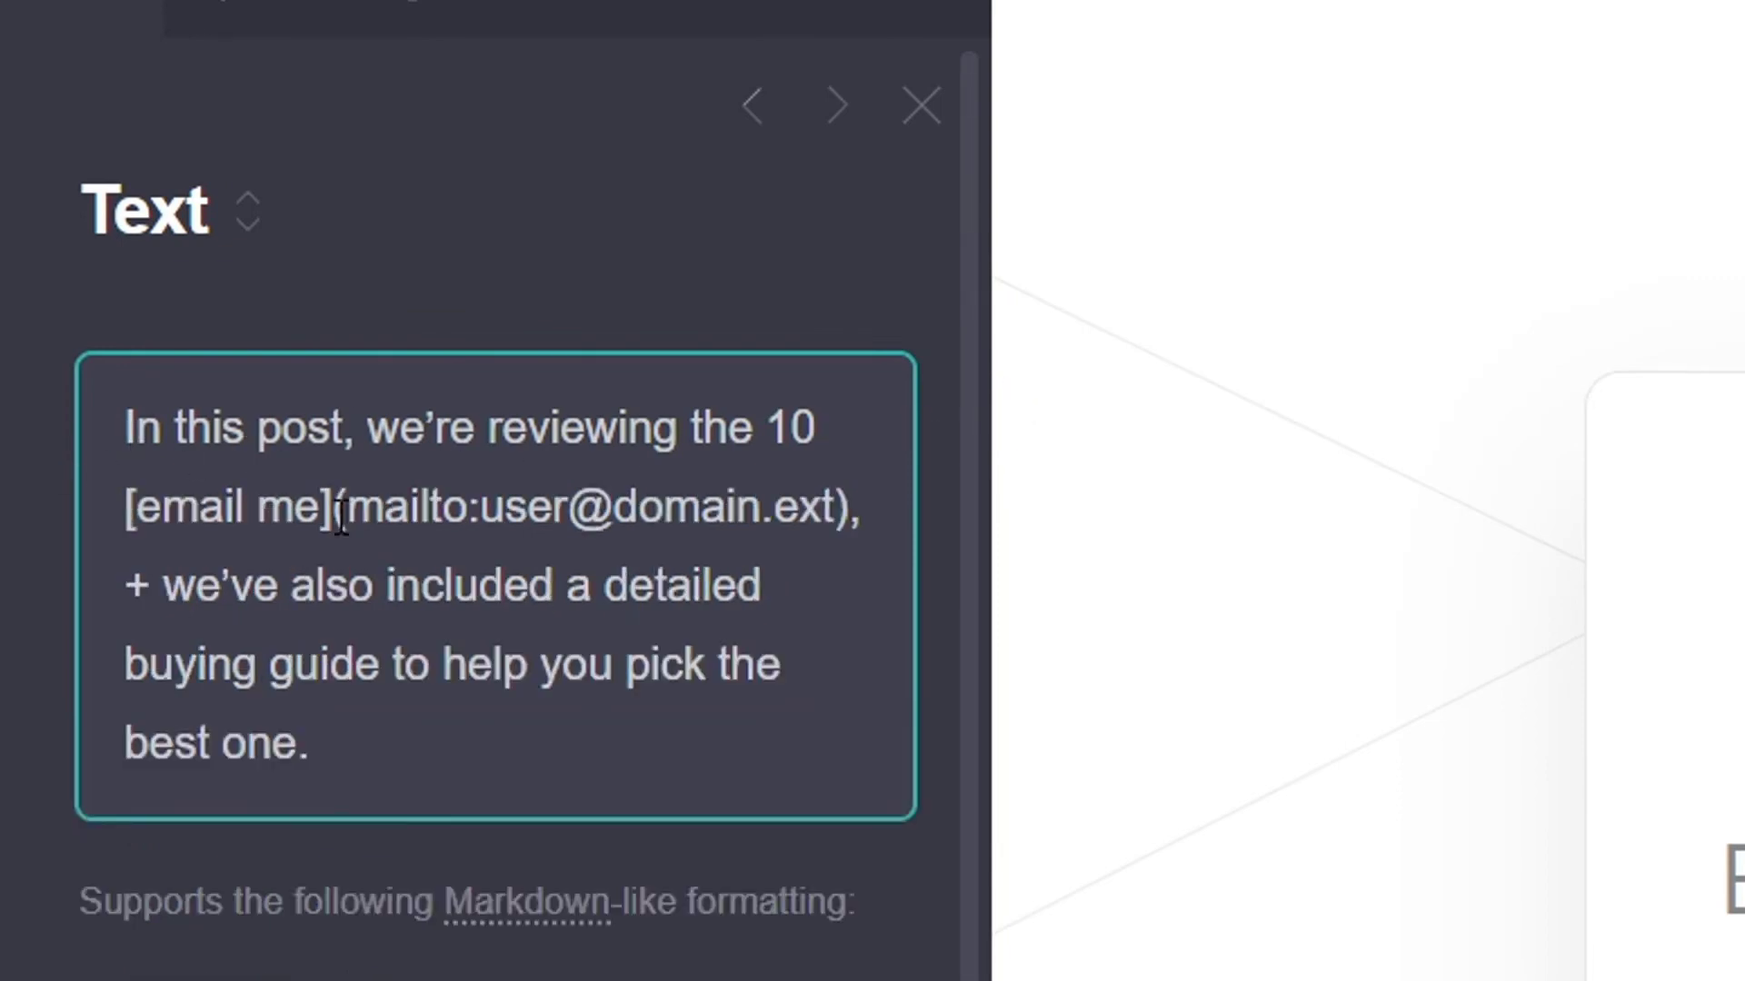
pyautogui.moveTo(314, 520); pyautogui.dragTo(144, 527)
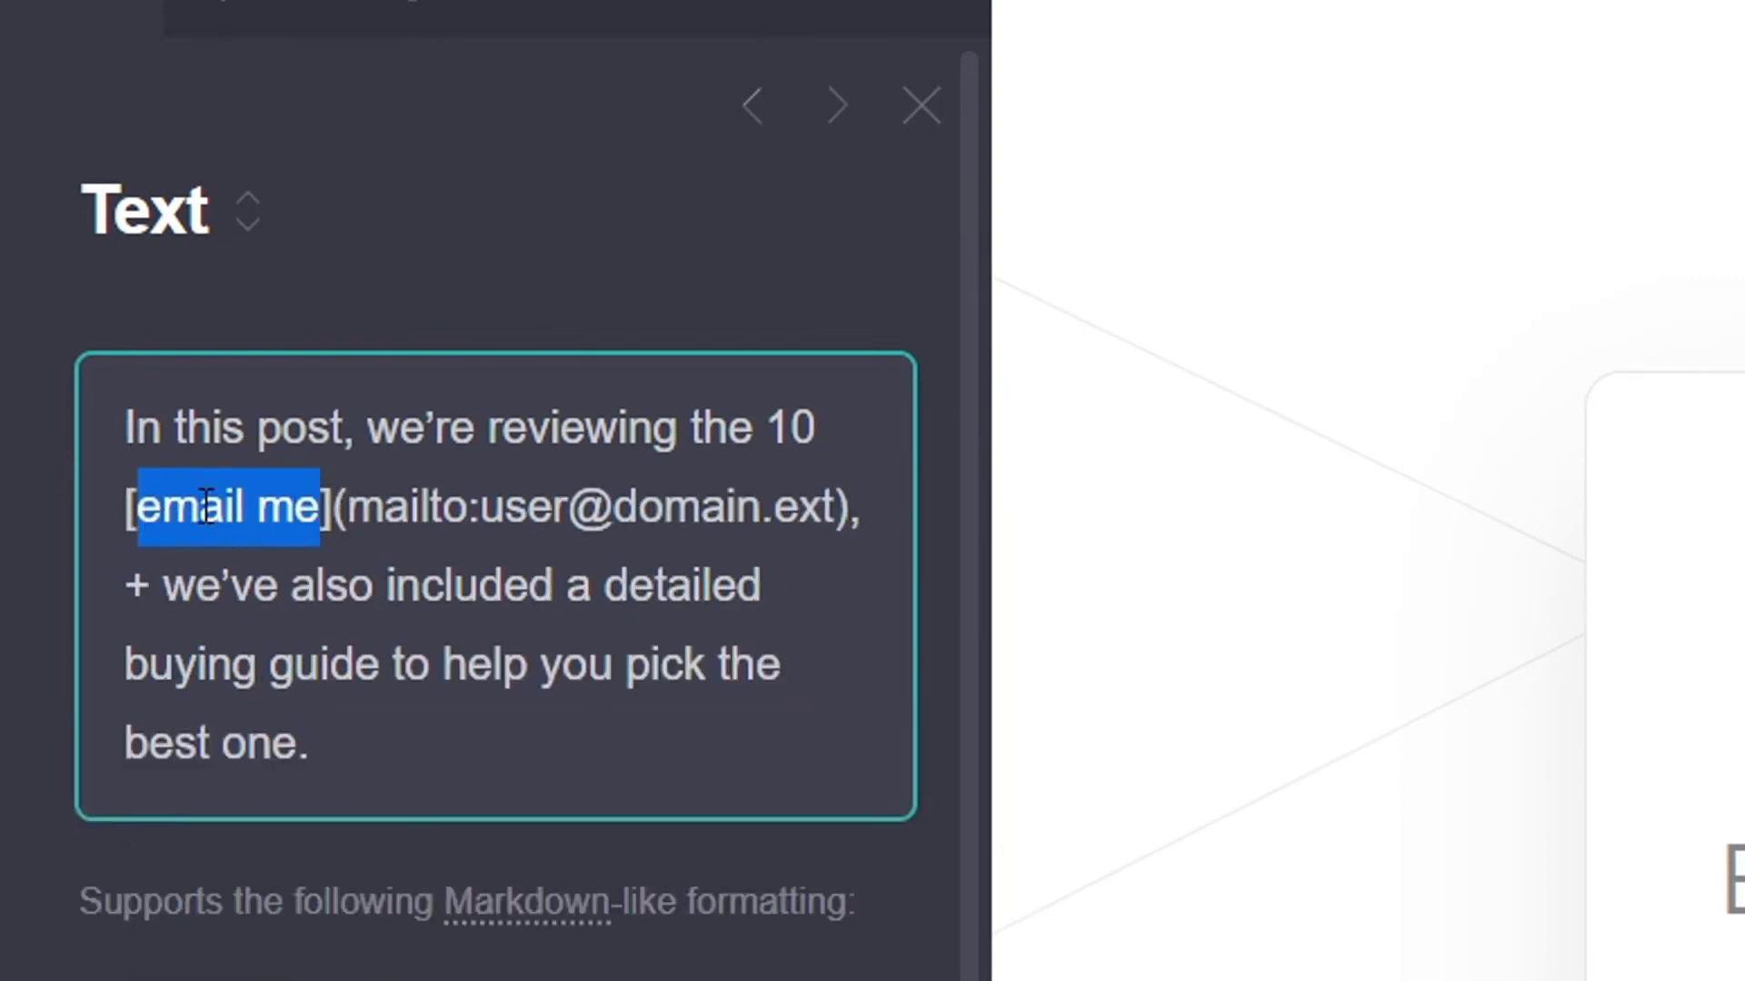
pyautogui.write('best headphon')
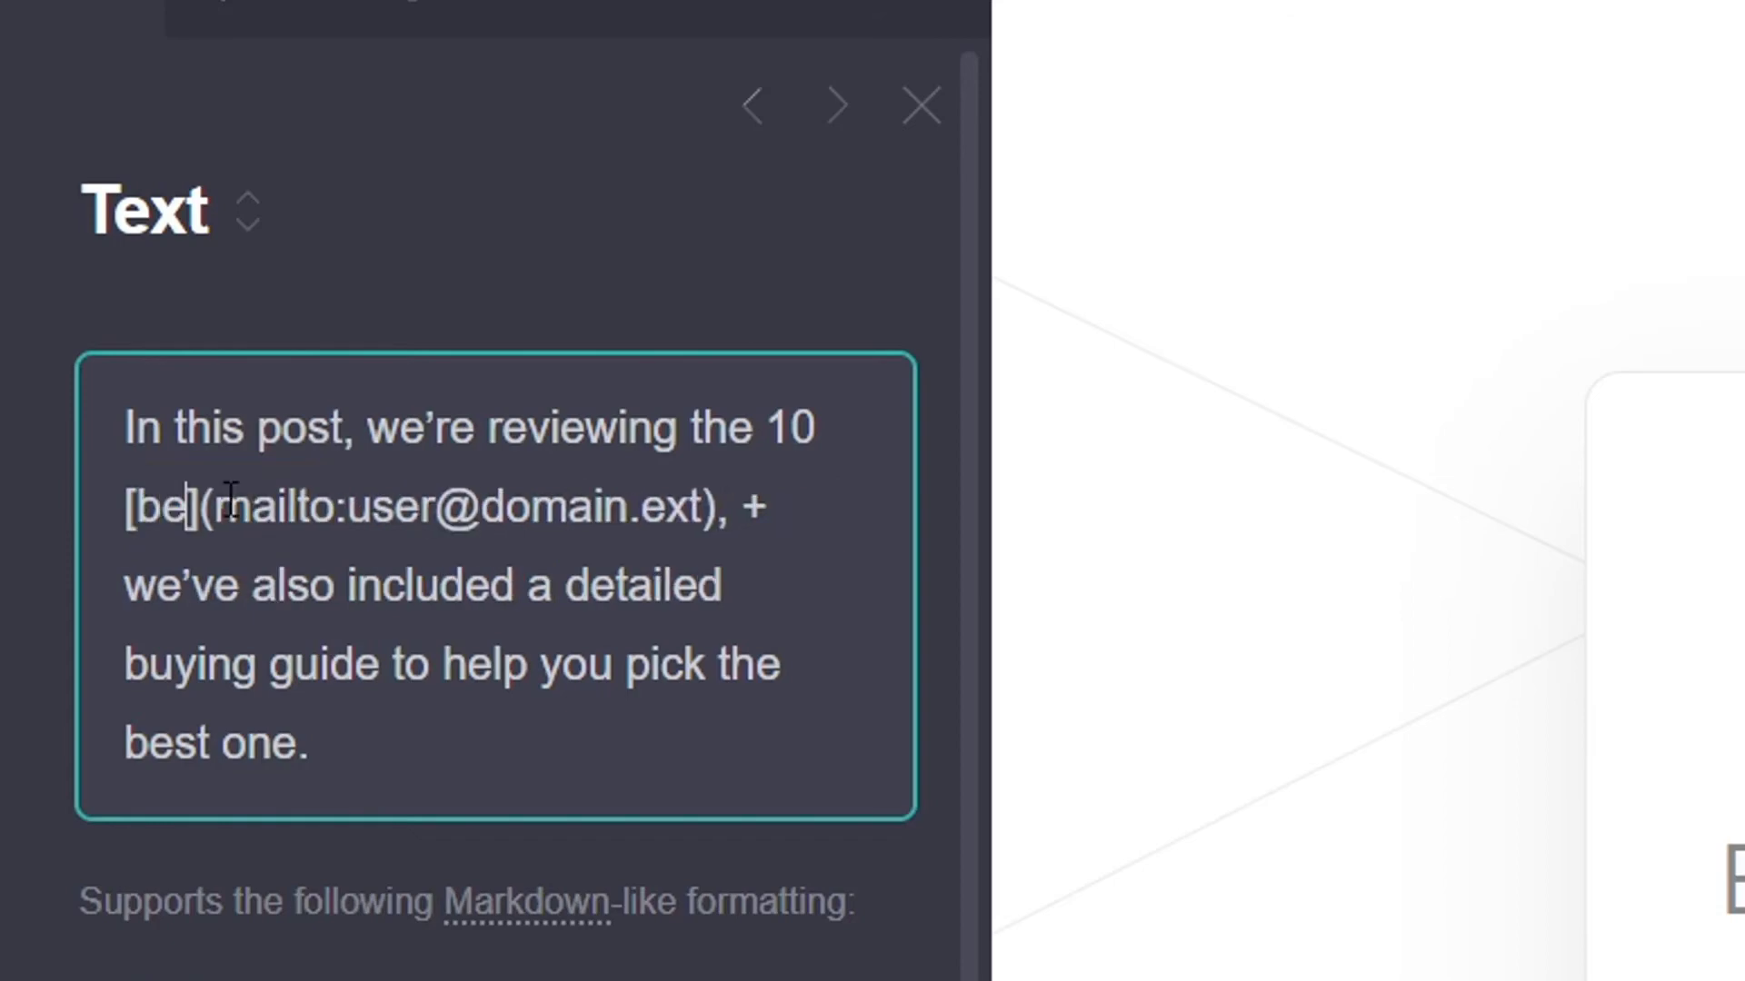
pyautogui.write('es for ster')
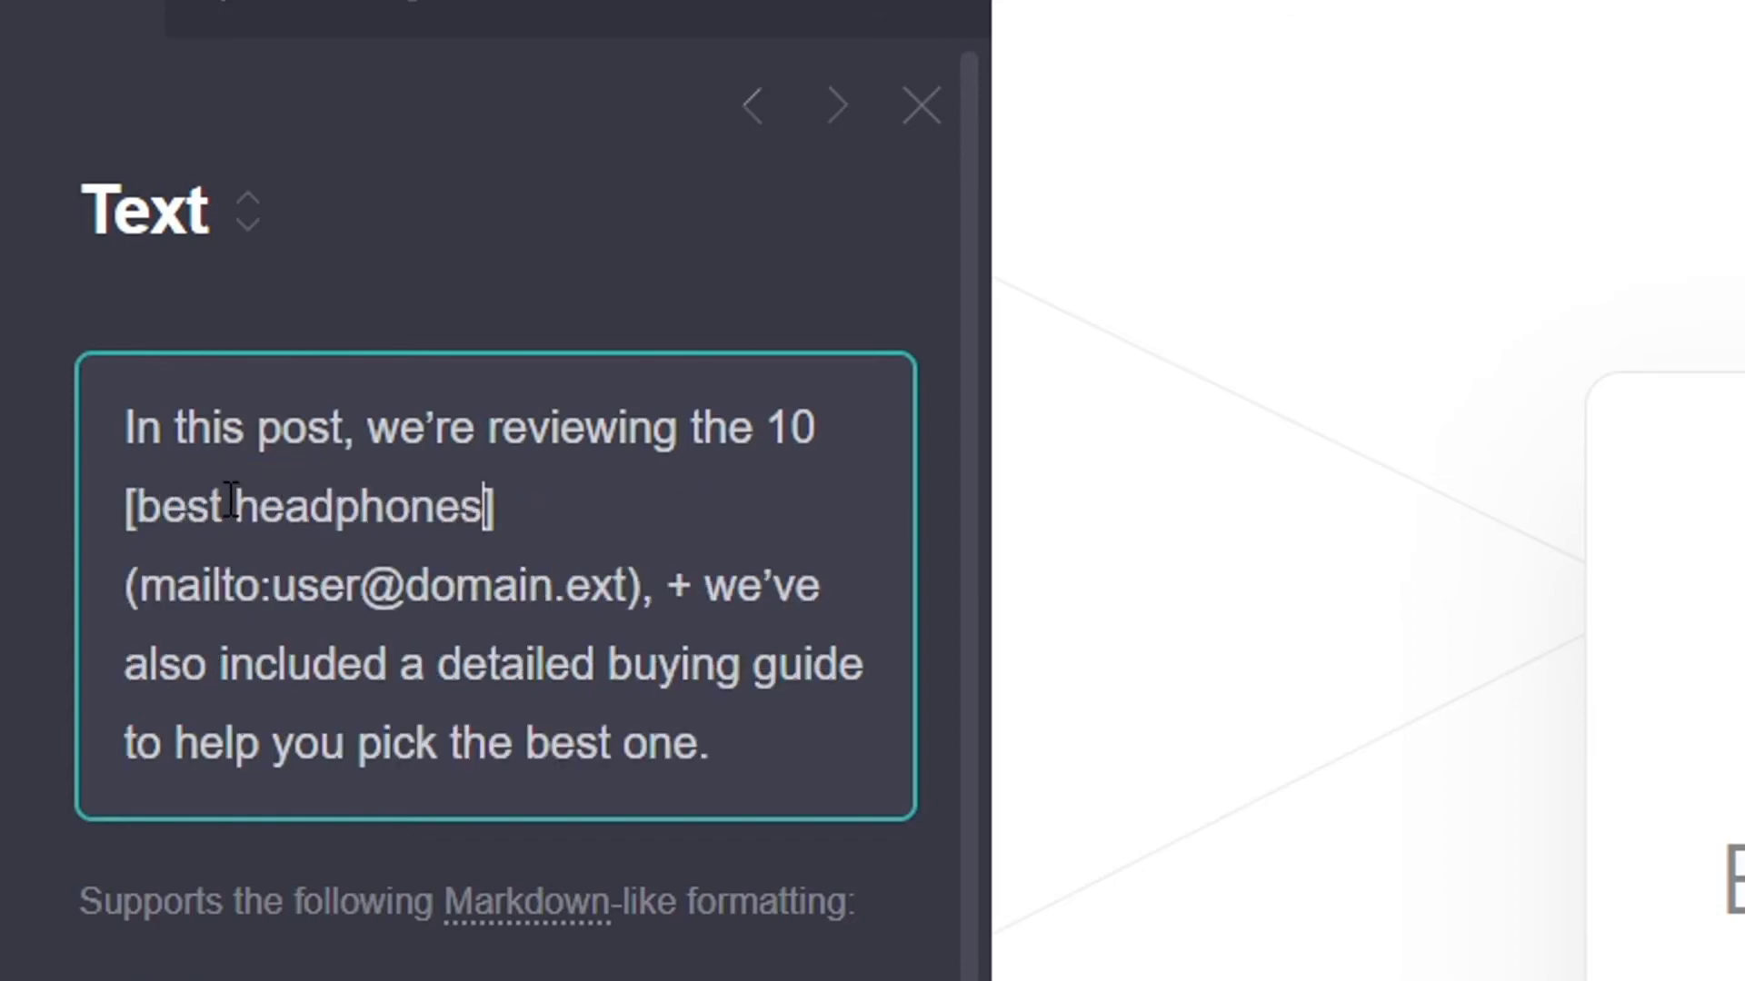
pyautogui.press('BackSpace')
pyautogui.press('BackSpace')
pyautogui.write('reaming')
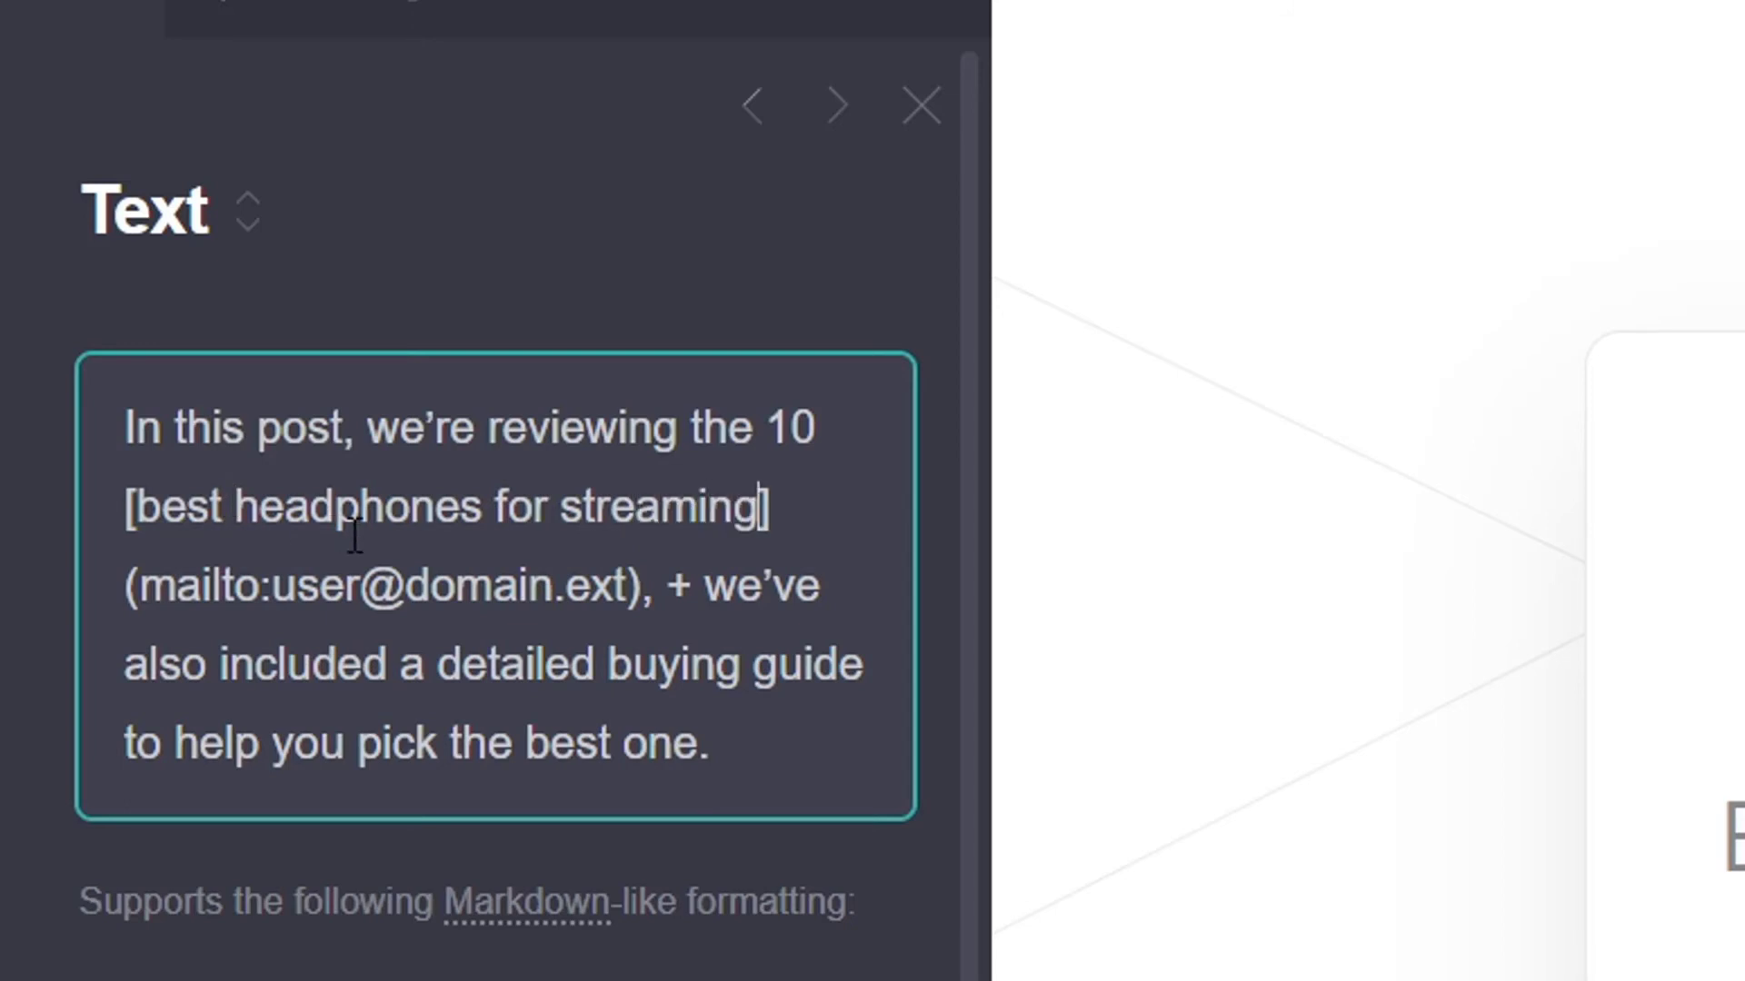
# Replace the placeholder mailto address with the headphones review article URL
pyautogui.moveTo(626, 585); pyautogui.dragTo(152, 585)
pyautogui.press('BackSpace')
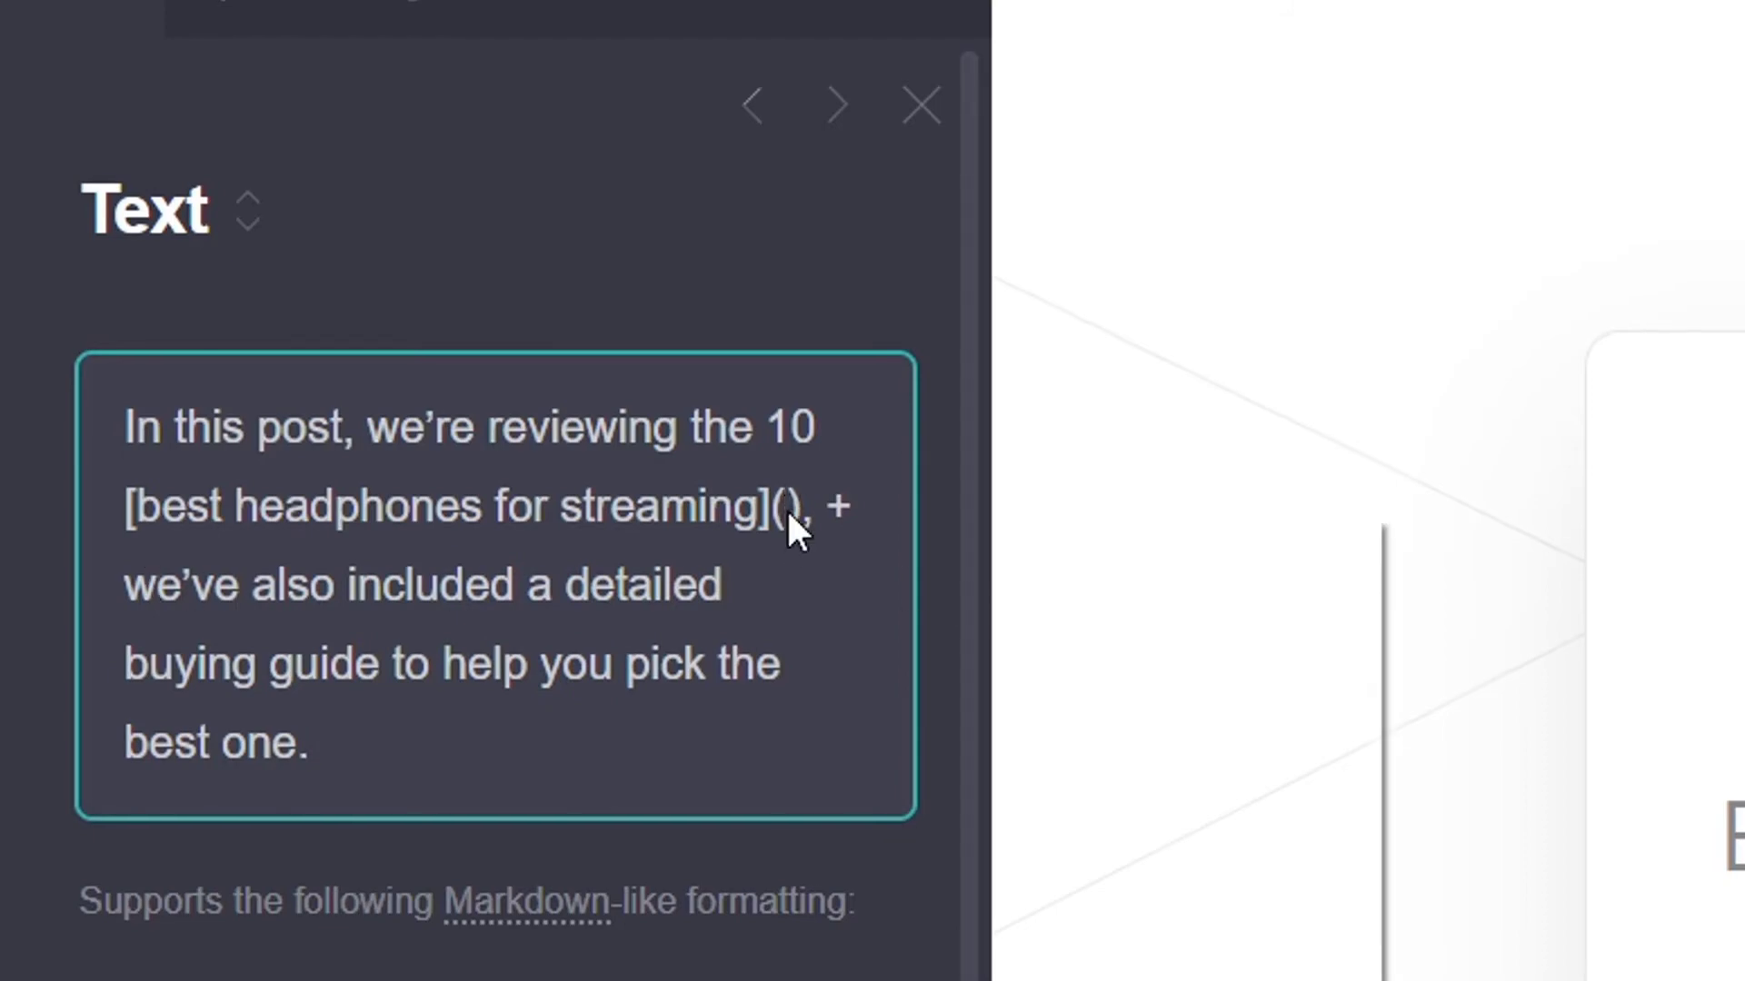
pyautogui.scroll(-2, 795, 473)
pyautogui.rightClick(799, 438)
pyautogui.click(940, 649)
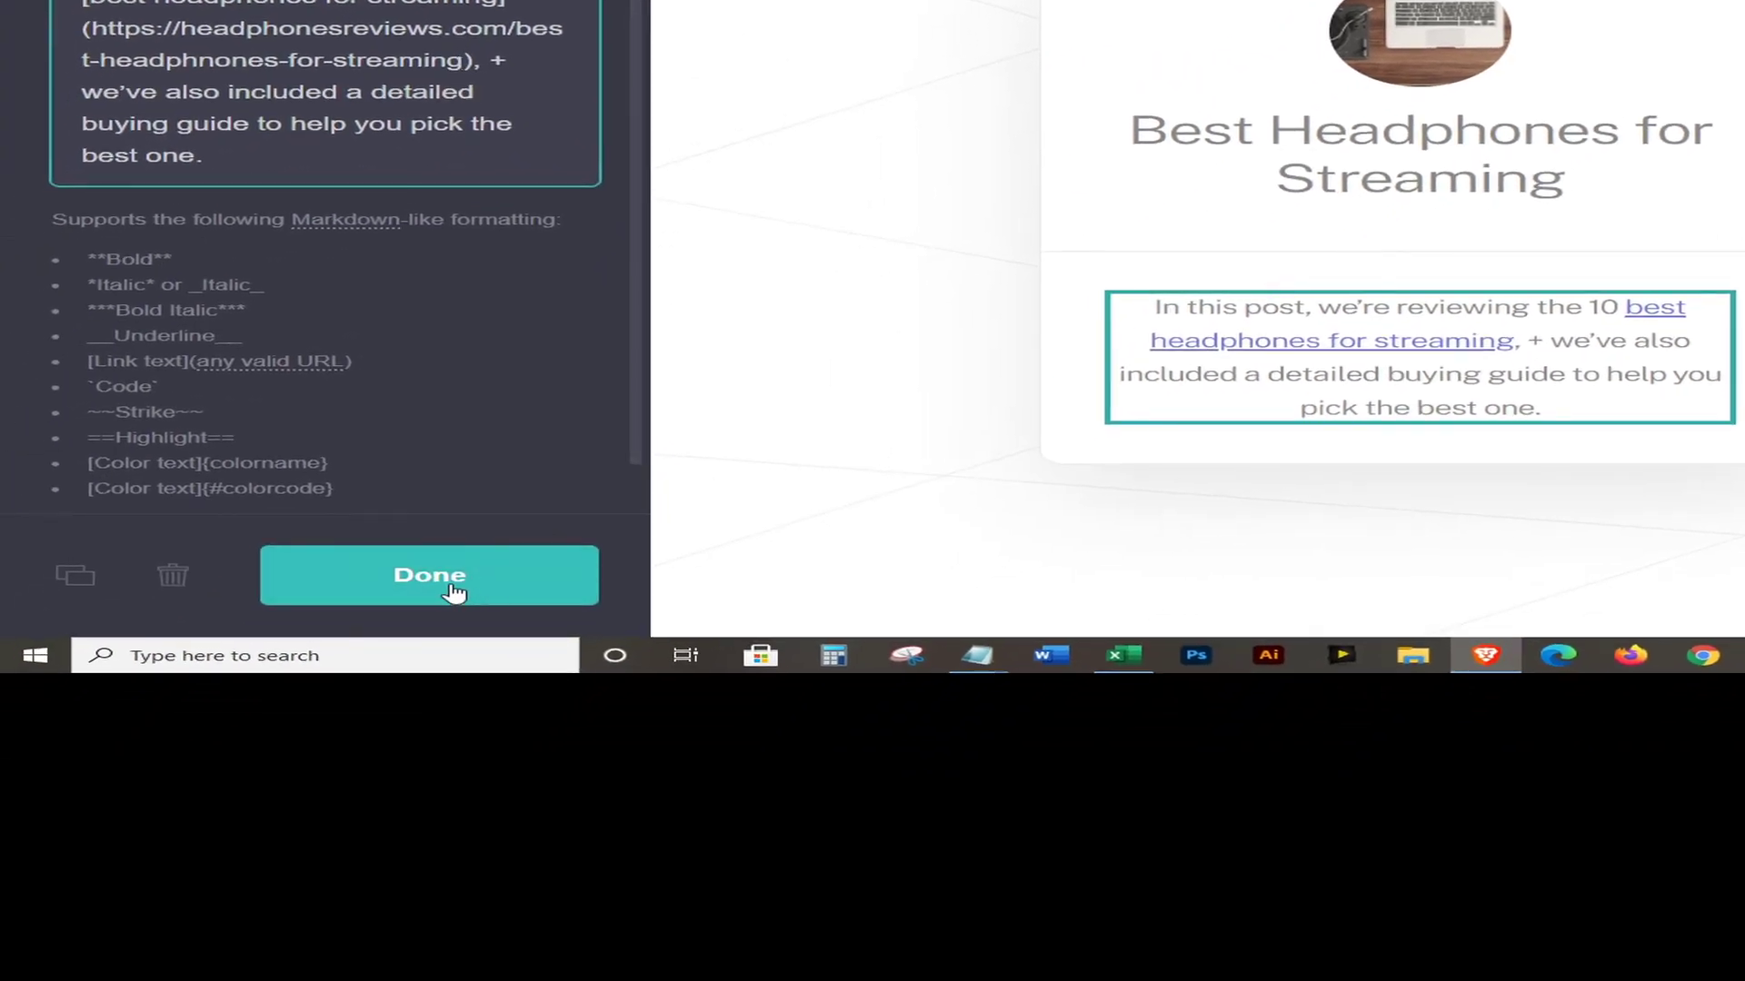
# Set the site title and description both to 'Best Headphones for Streaming'
pyautogui.click(454, 592)
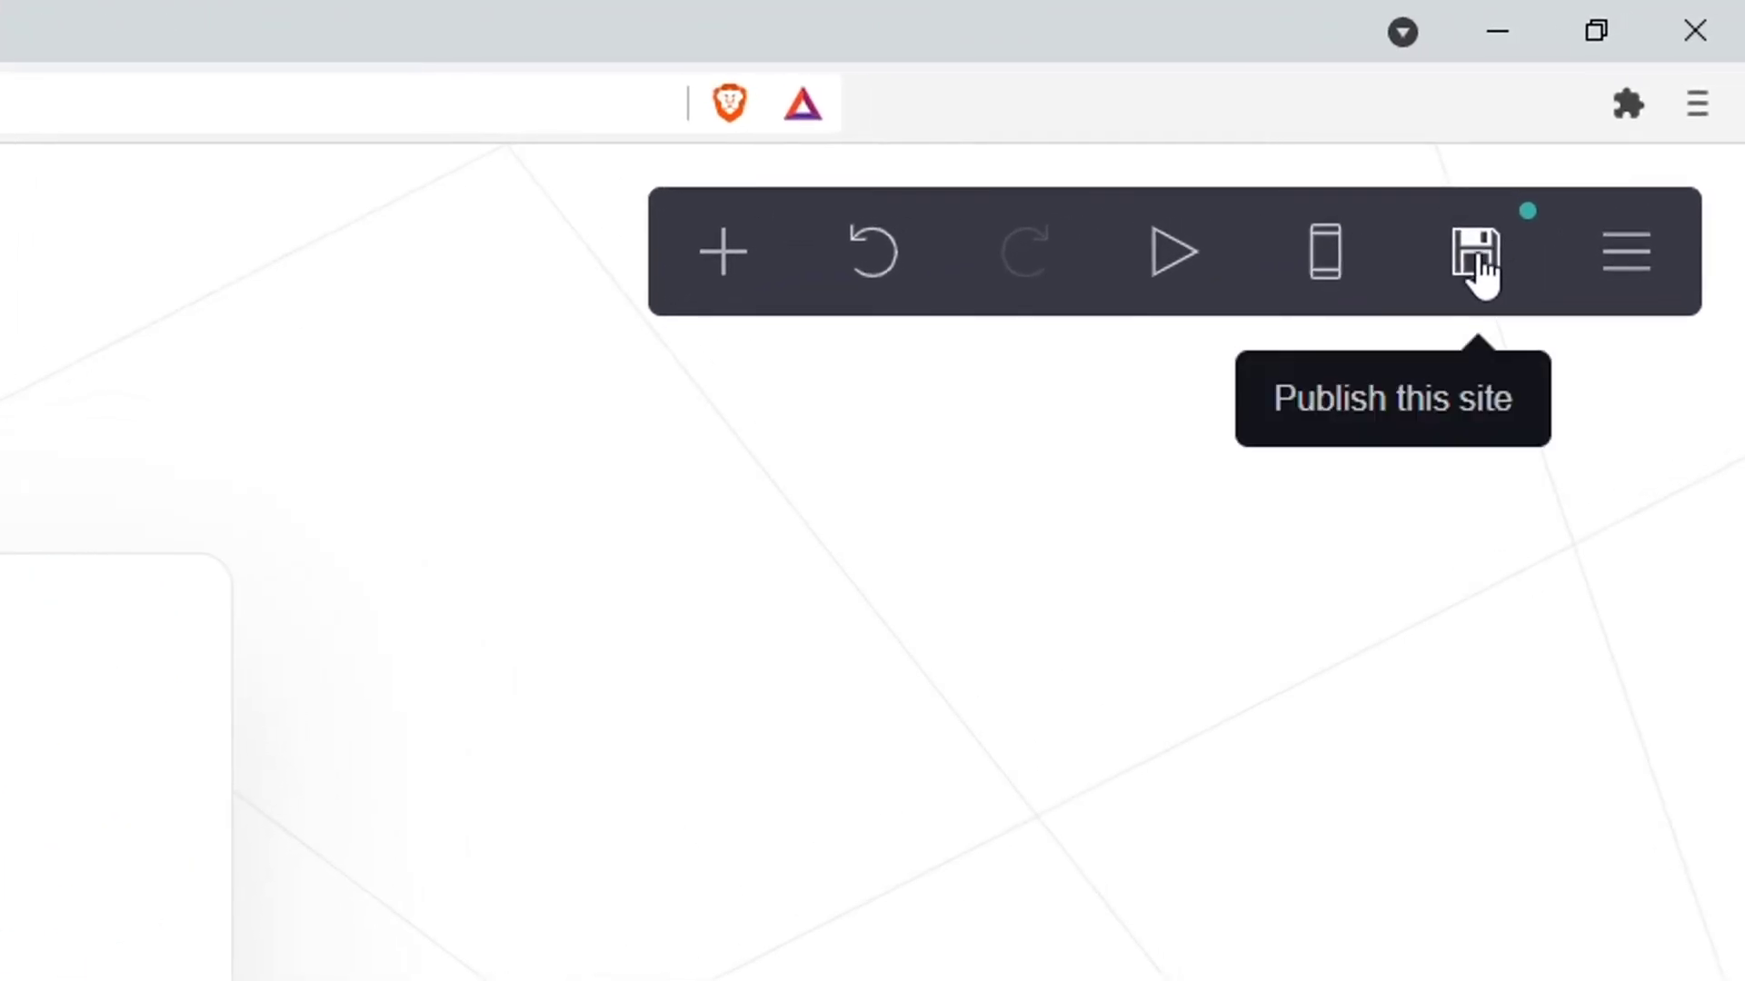
pyautogui.click(1478, 258)
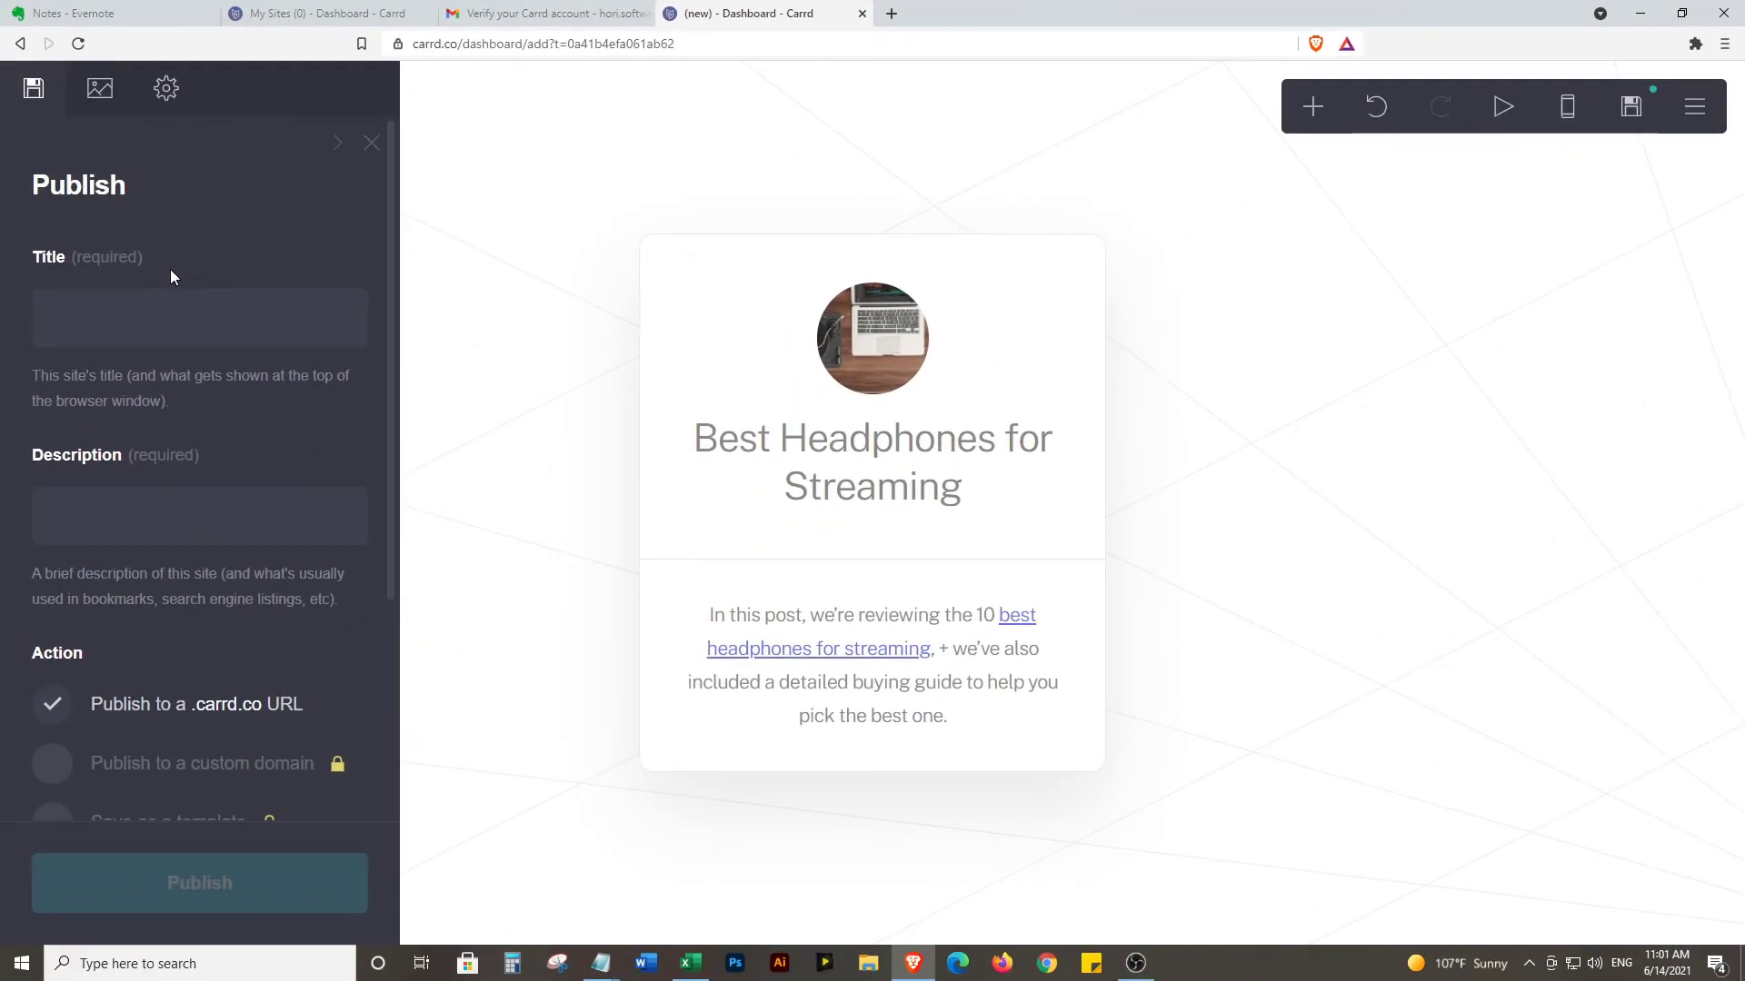
pyautogui.click(116, 318)
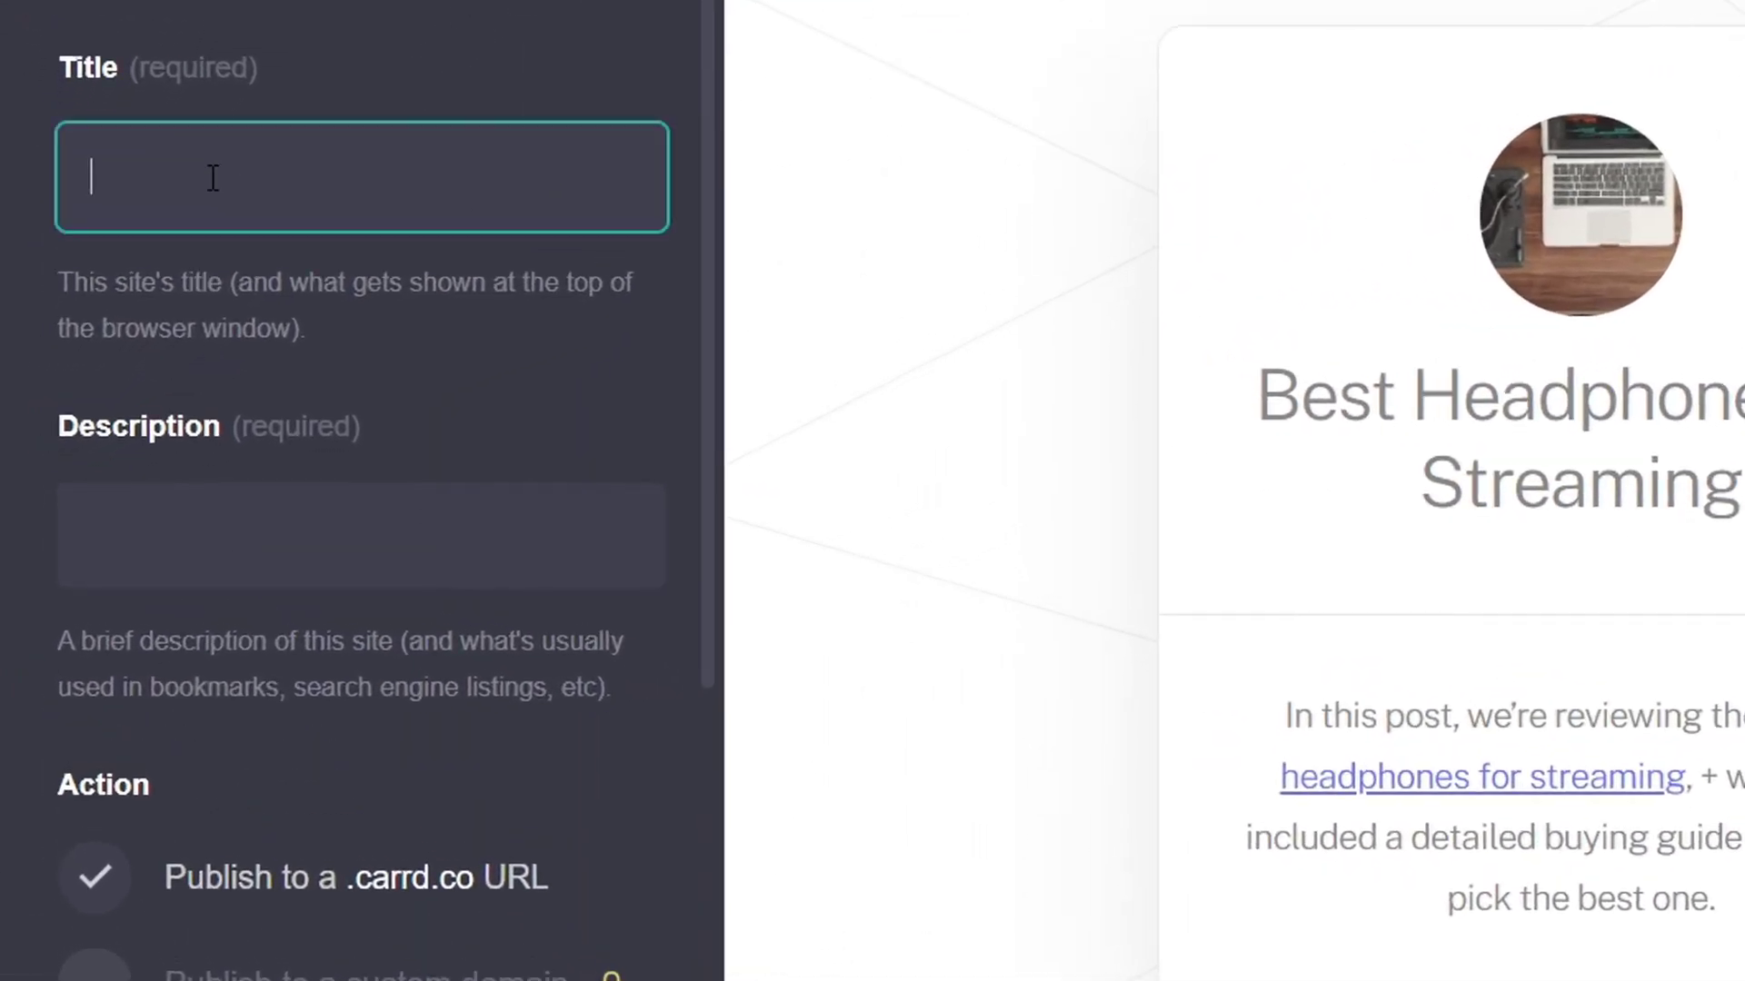
pyautogui.write('Best S')
pyautogui.press('BackSpace')
pyautogui.write('Headphones ')
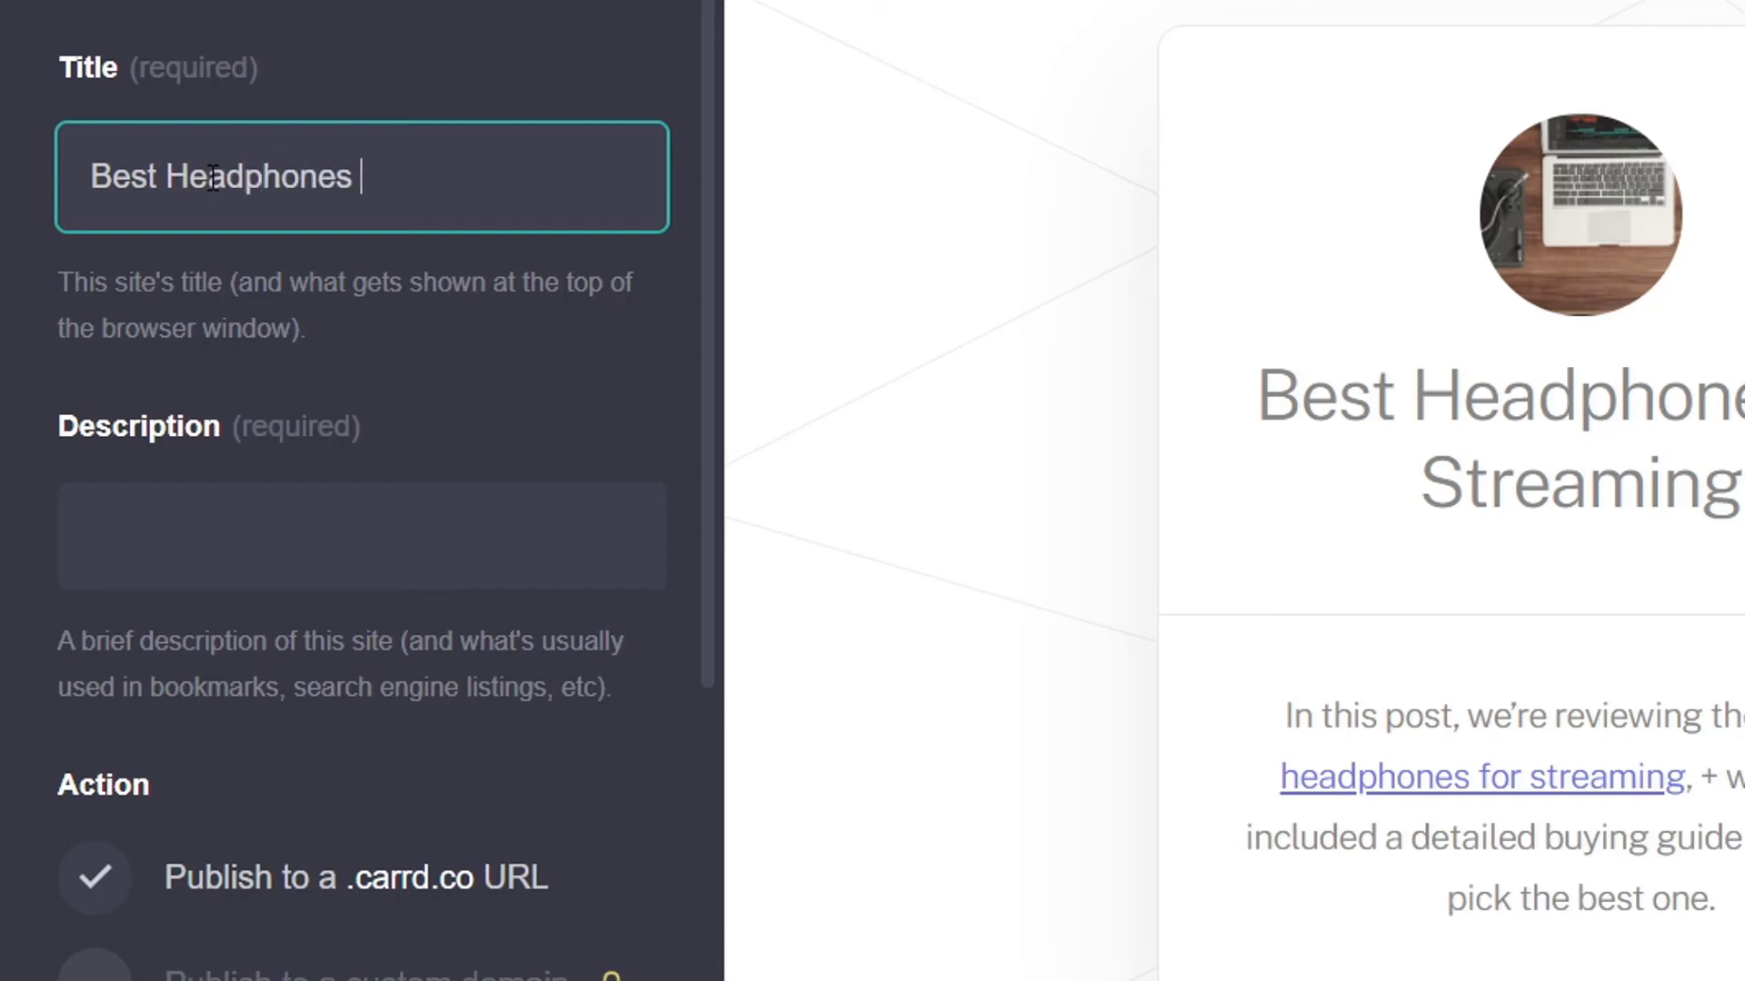
pyautogui.write('for Streaming')
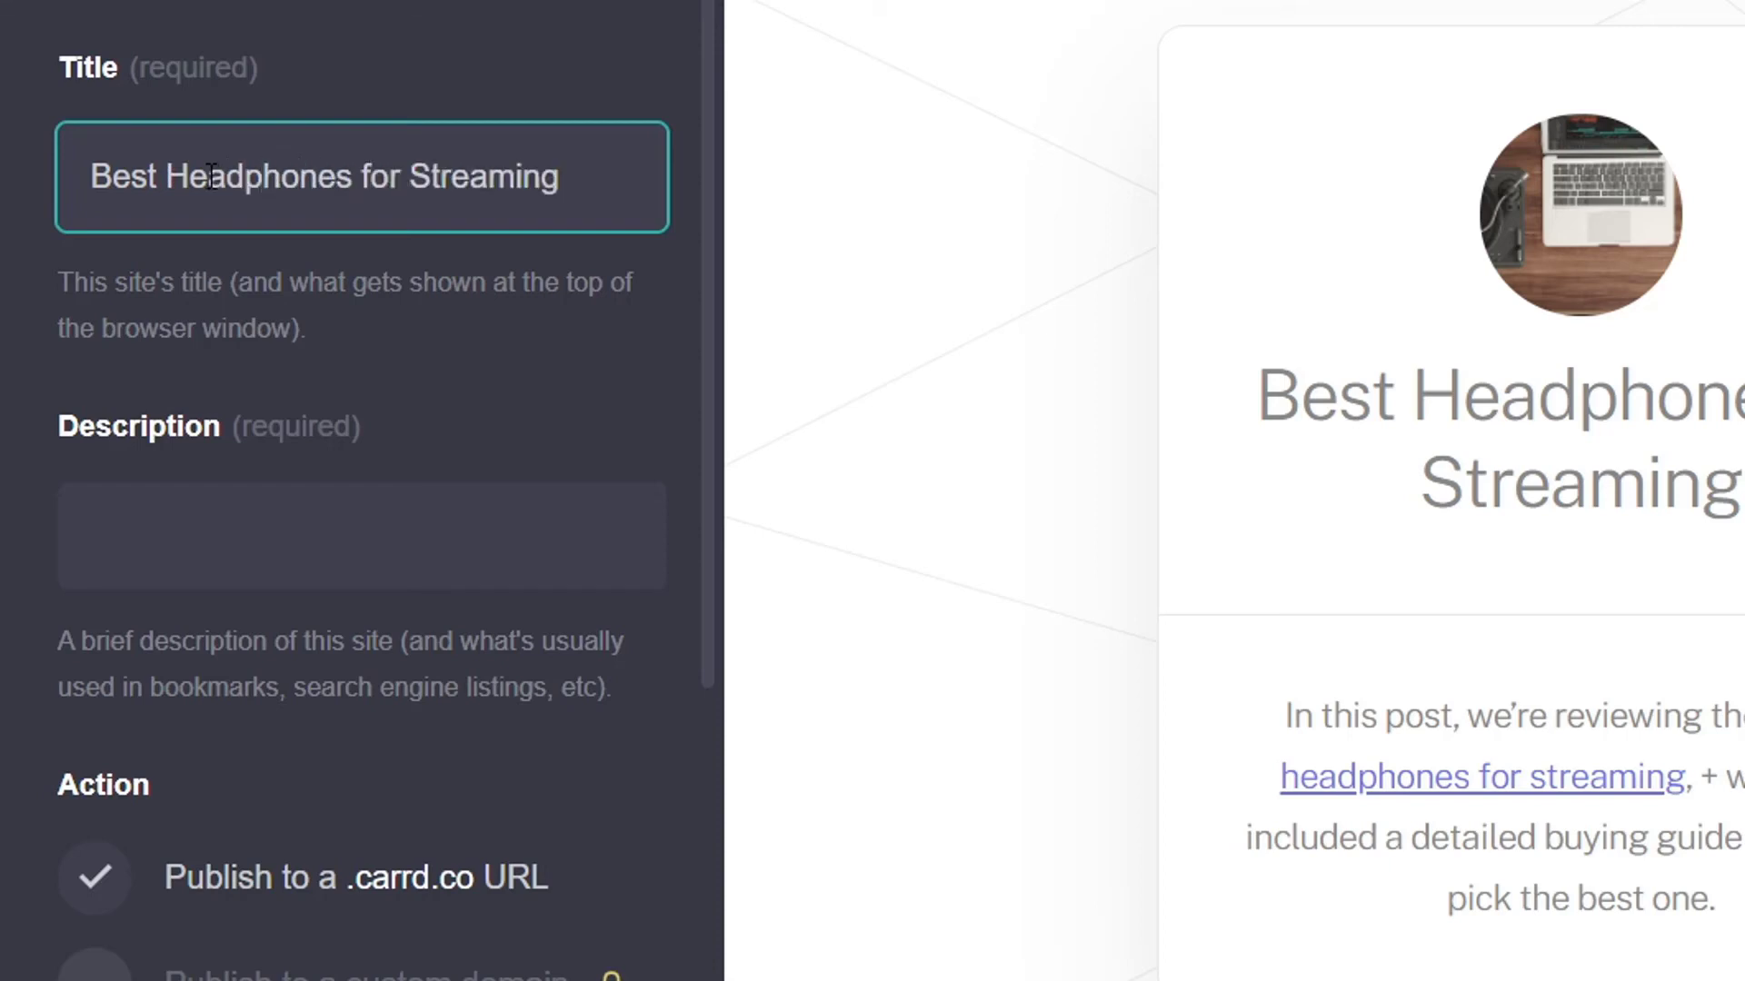
pyautogui.hotkey('ctrl', 'a')
pyautogui.hotkey('ctrl', 'c')
pyautogui.click(203, 529)
pyautogui.hotkey('ctrl', 'v')
pyautogui.click(616, 354)
pyautogui.scroll(-5, 712, 498)
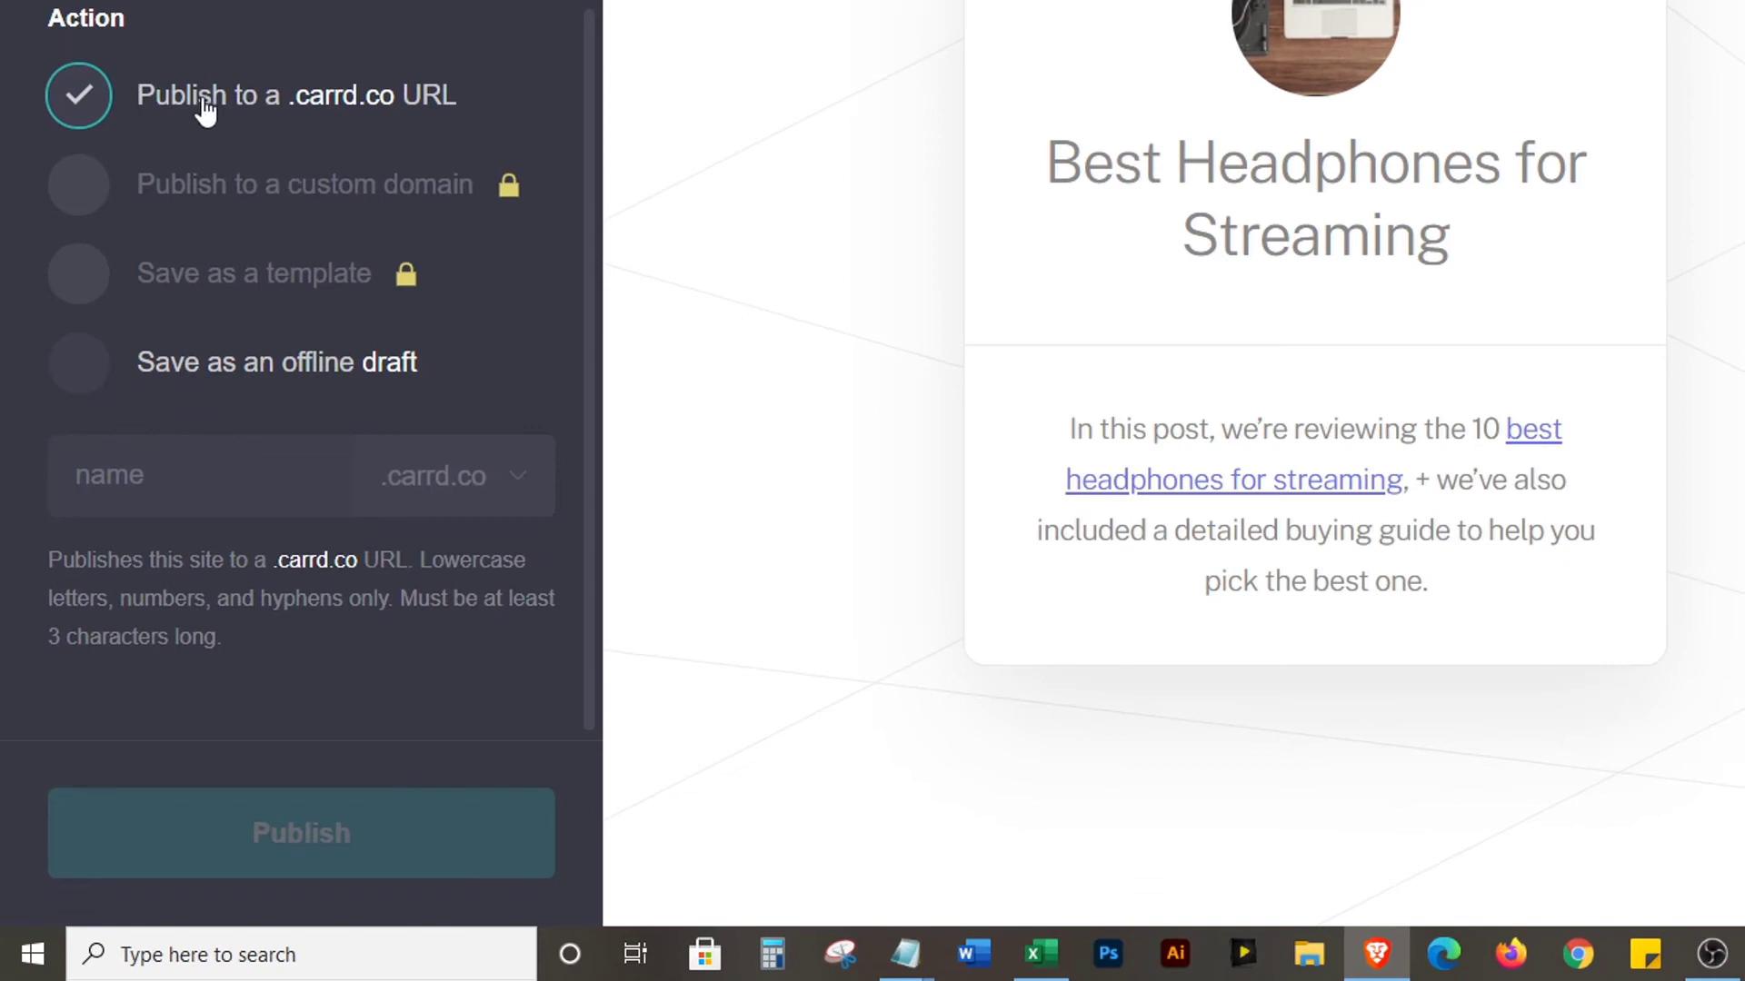
# Publish the site to the bestheadphonesforstreaming.carrd.co address
pyautogui.click(177, 483)
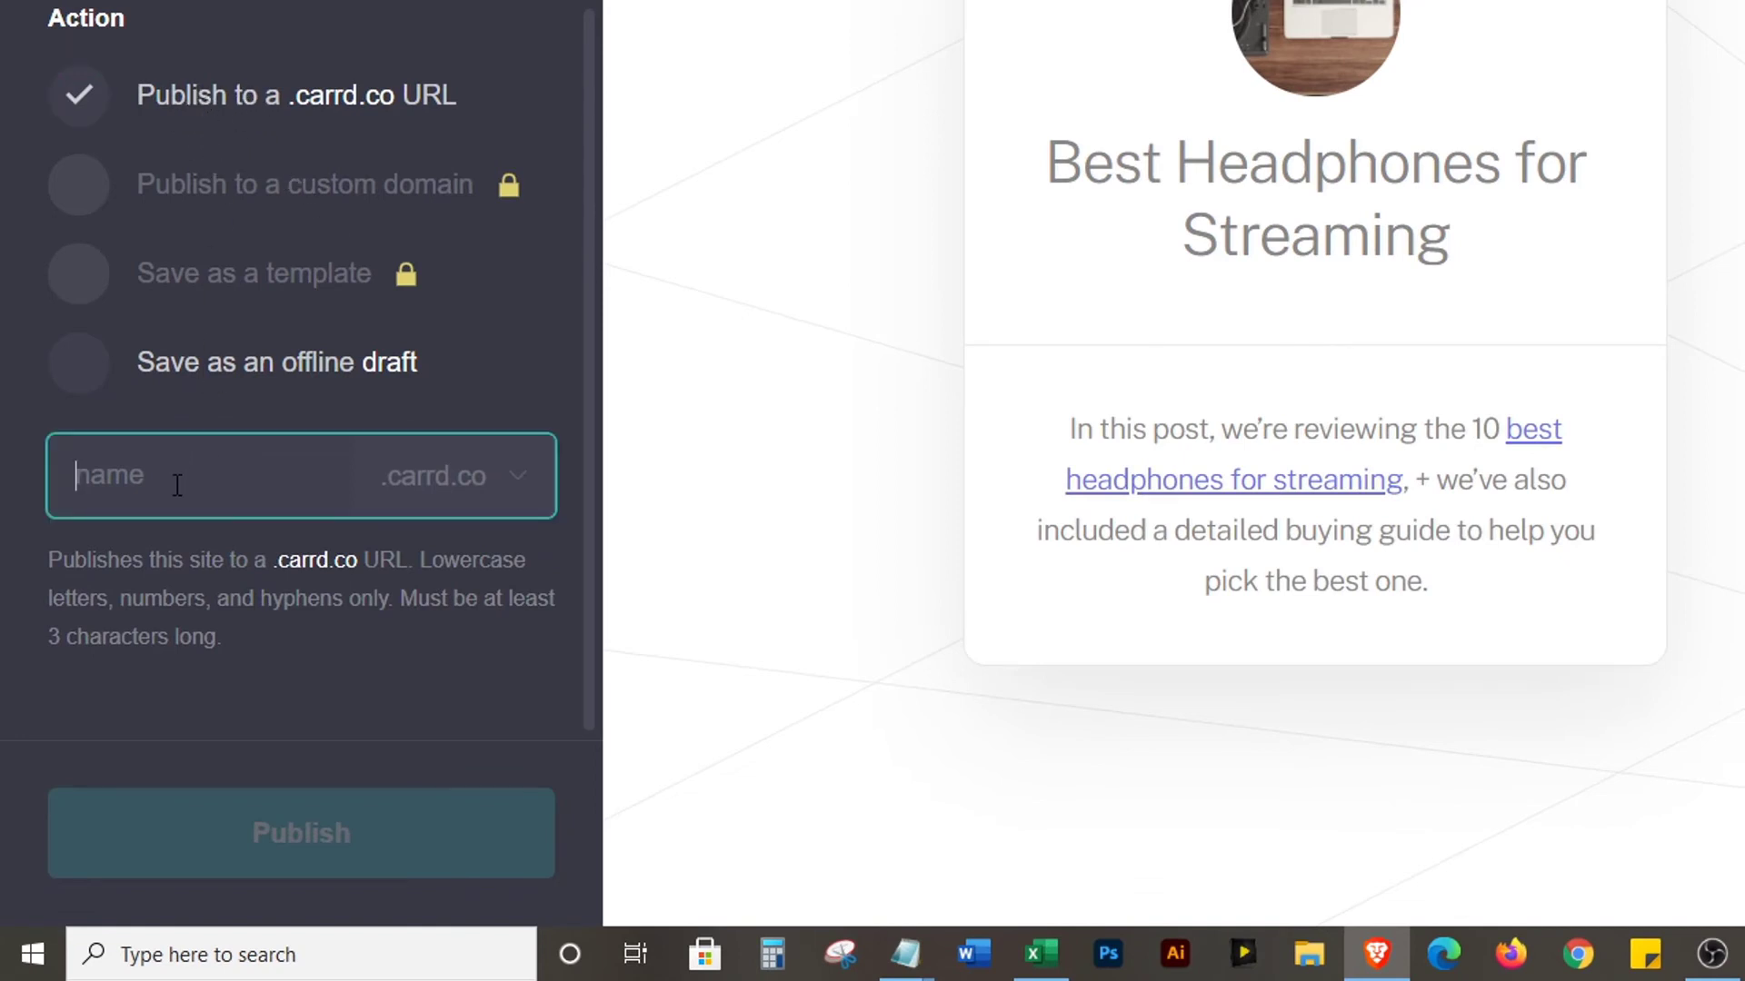
pyautogui.write('sdbdfb')
pyautogui.hotkey('ctrl', 'a')
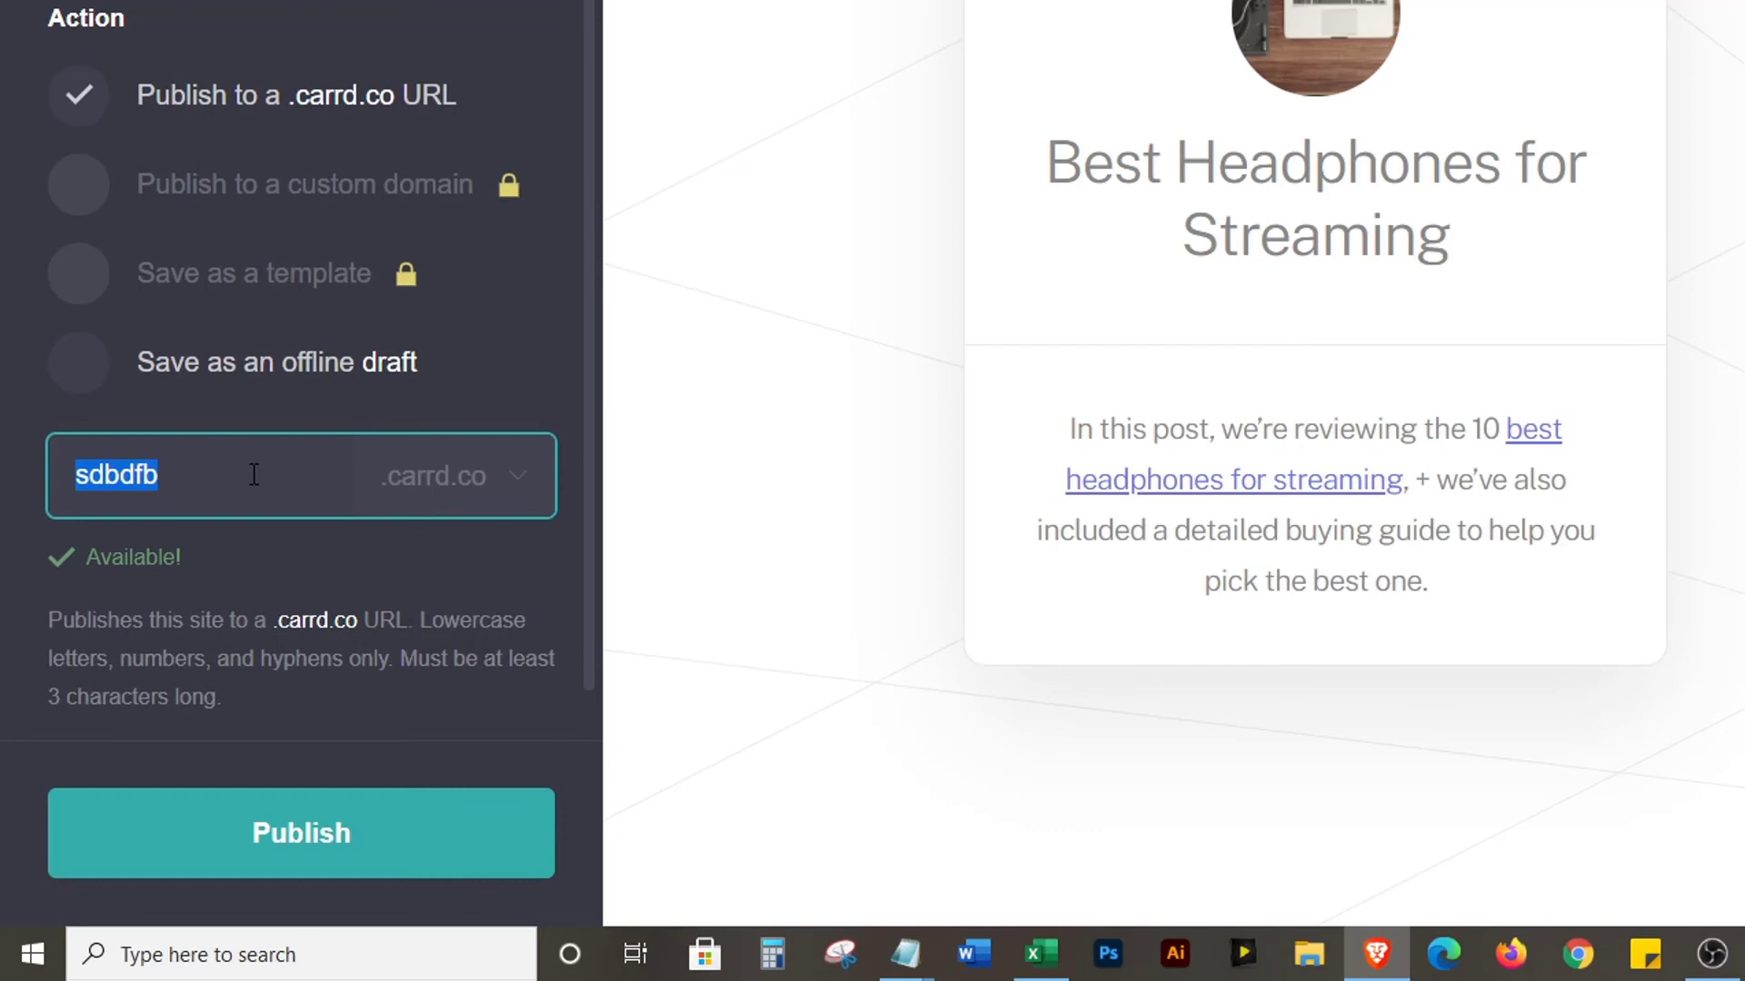
pyautogui.write('best headp')
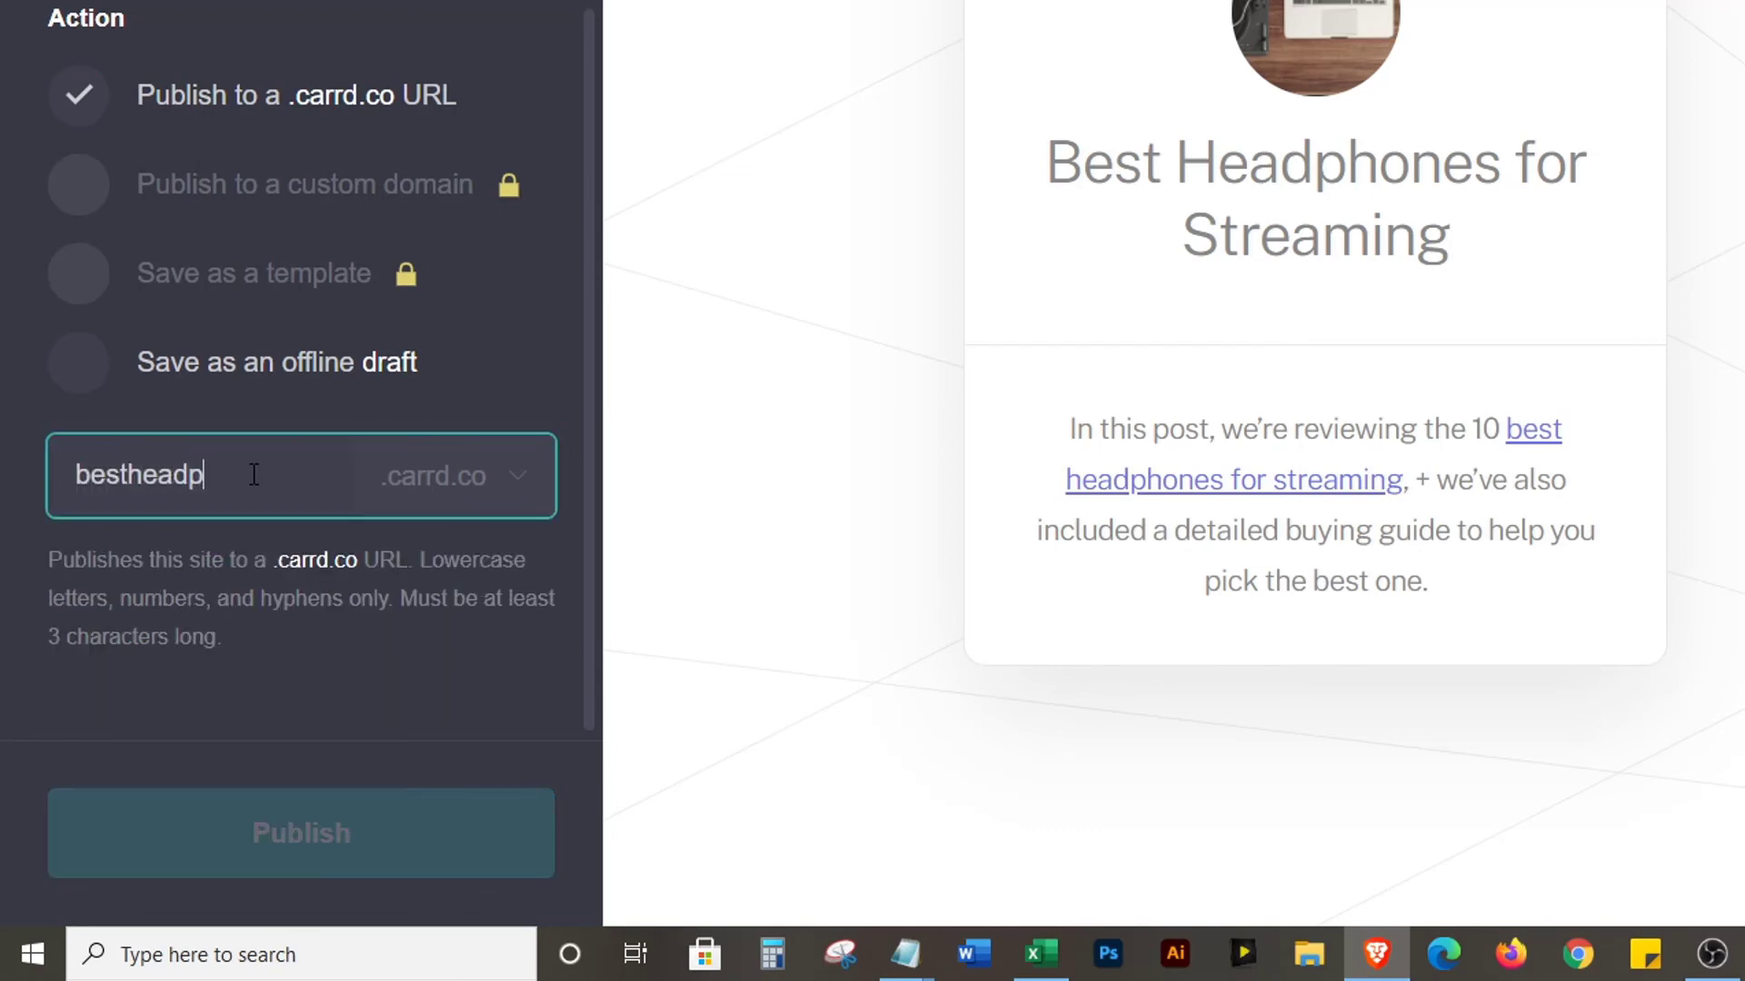
pyautogui.write('honesforstreaming')
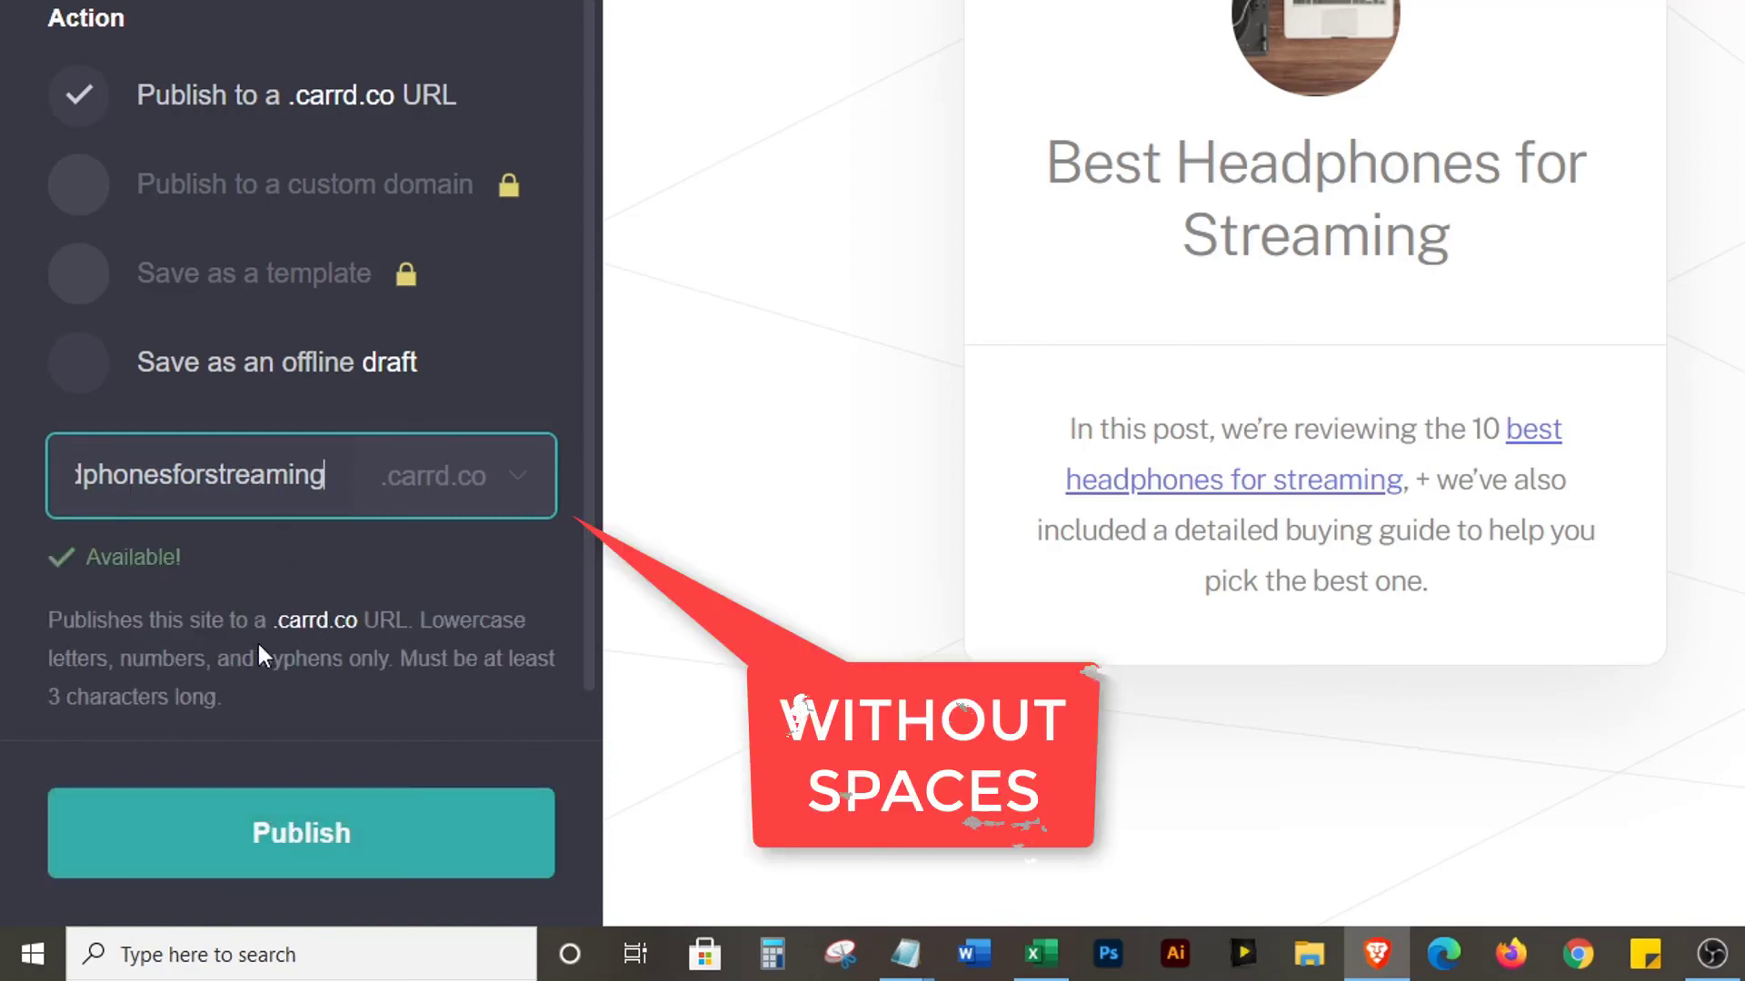
pyautogui.click(289, 836)
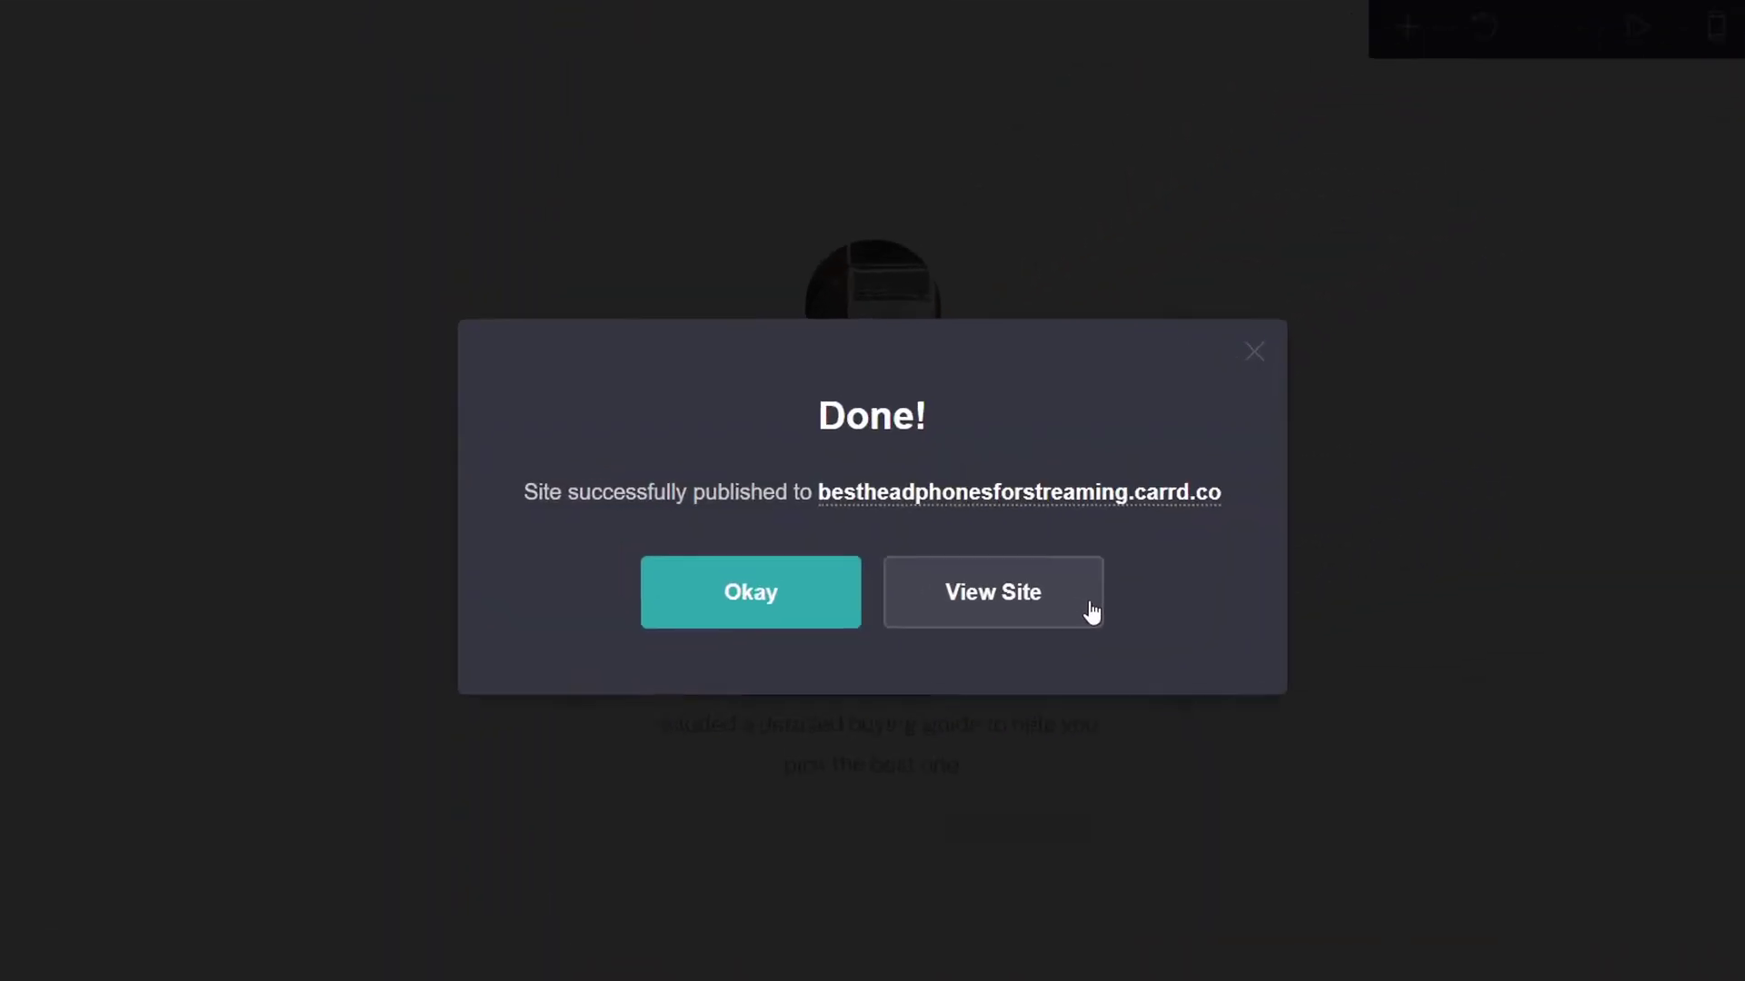
# Copy the published site's link, view the live site, and clear its address bar
pyautogui.rightClick(981, 492)
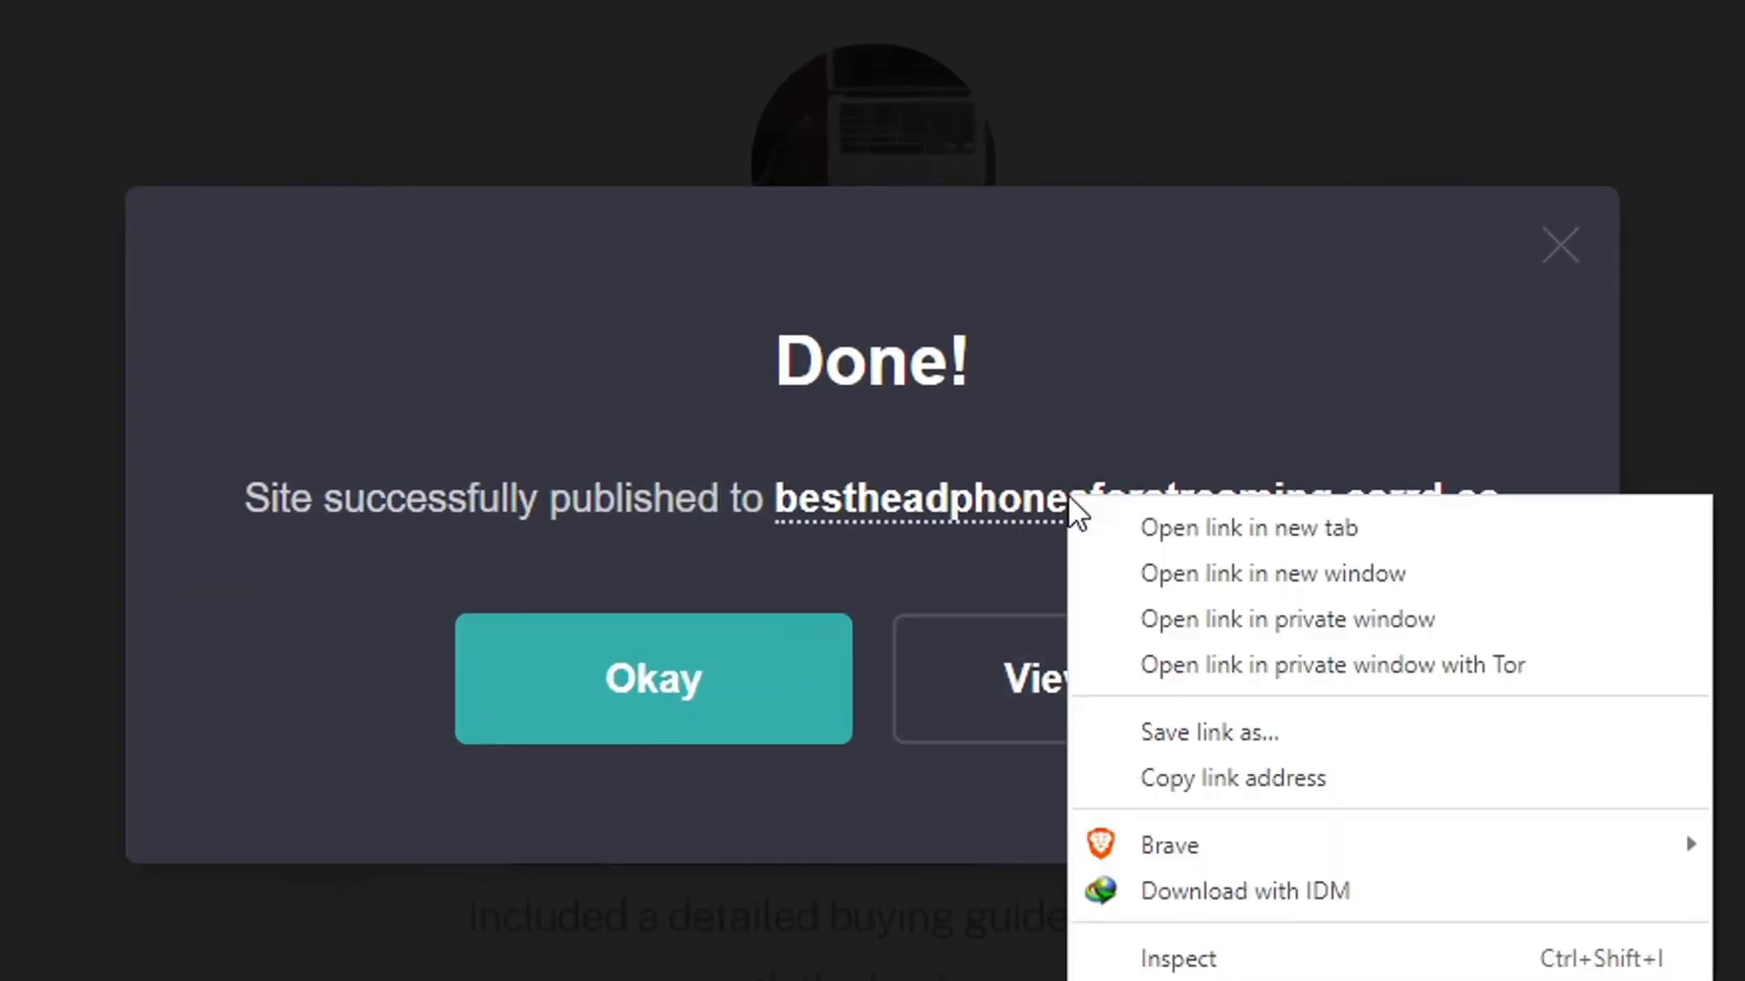
pyautogui.click(1267, 773)
pyautogui.click(1079, 703)
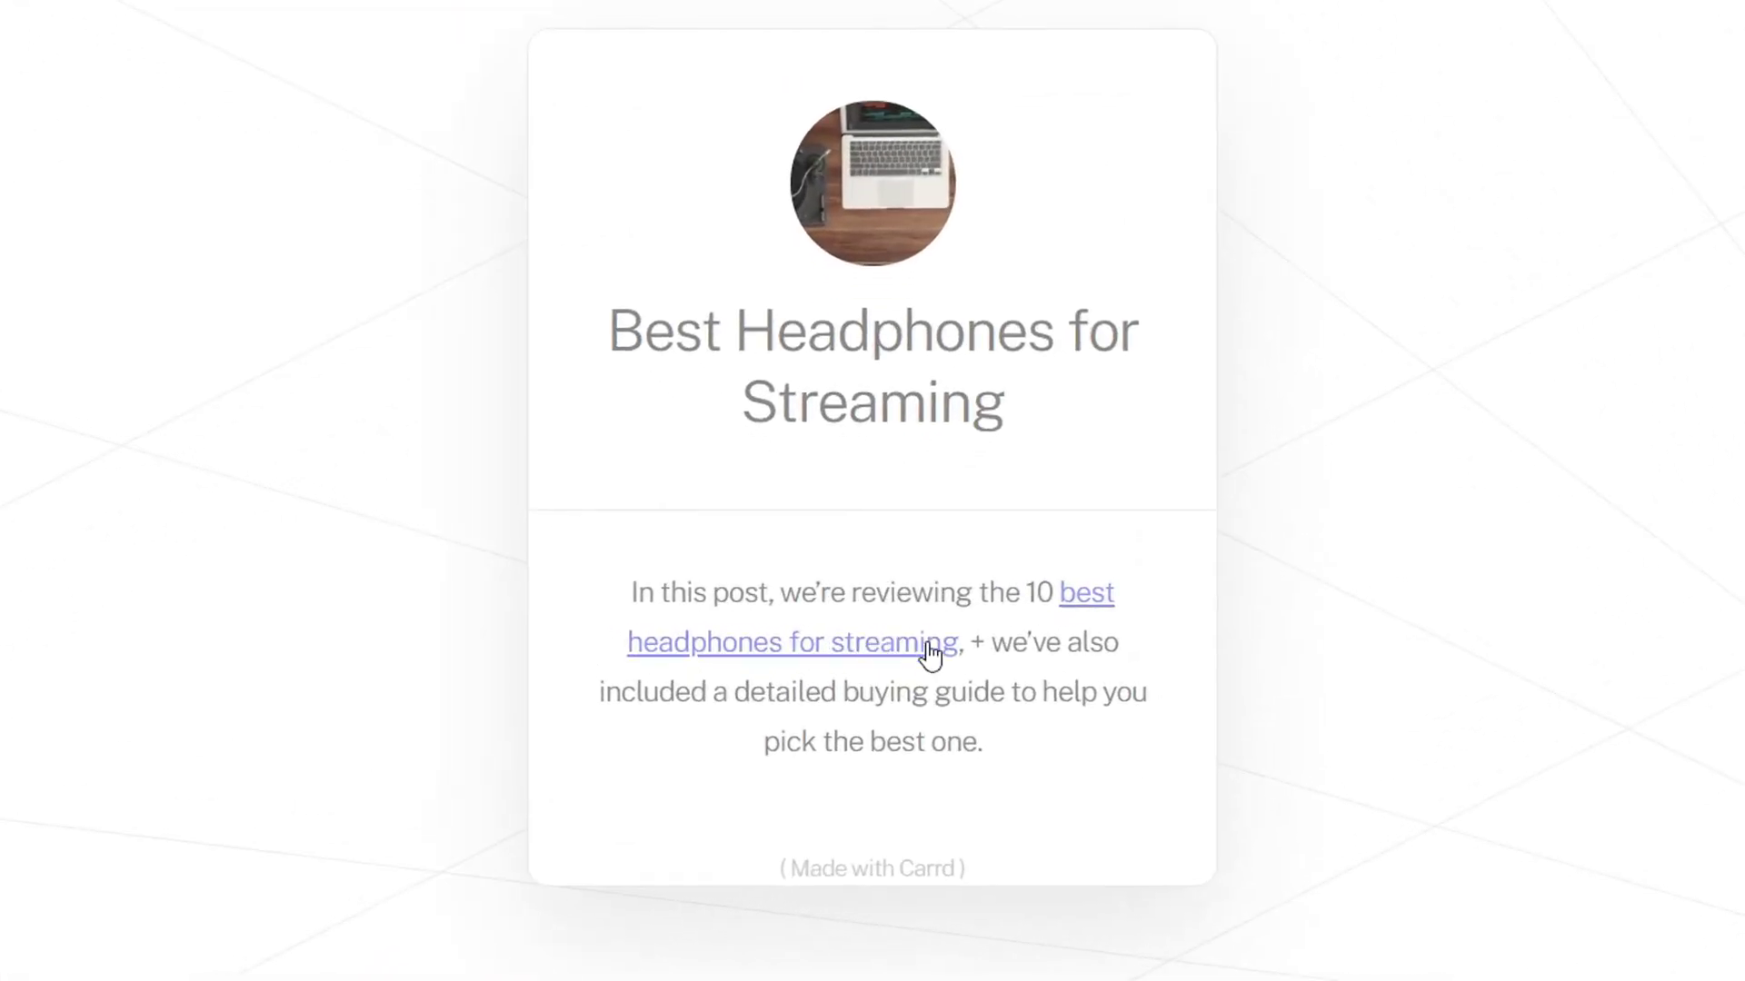
pyautogui.doubleClick(1199, 105)
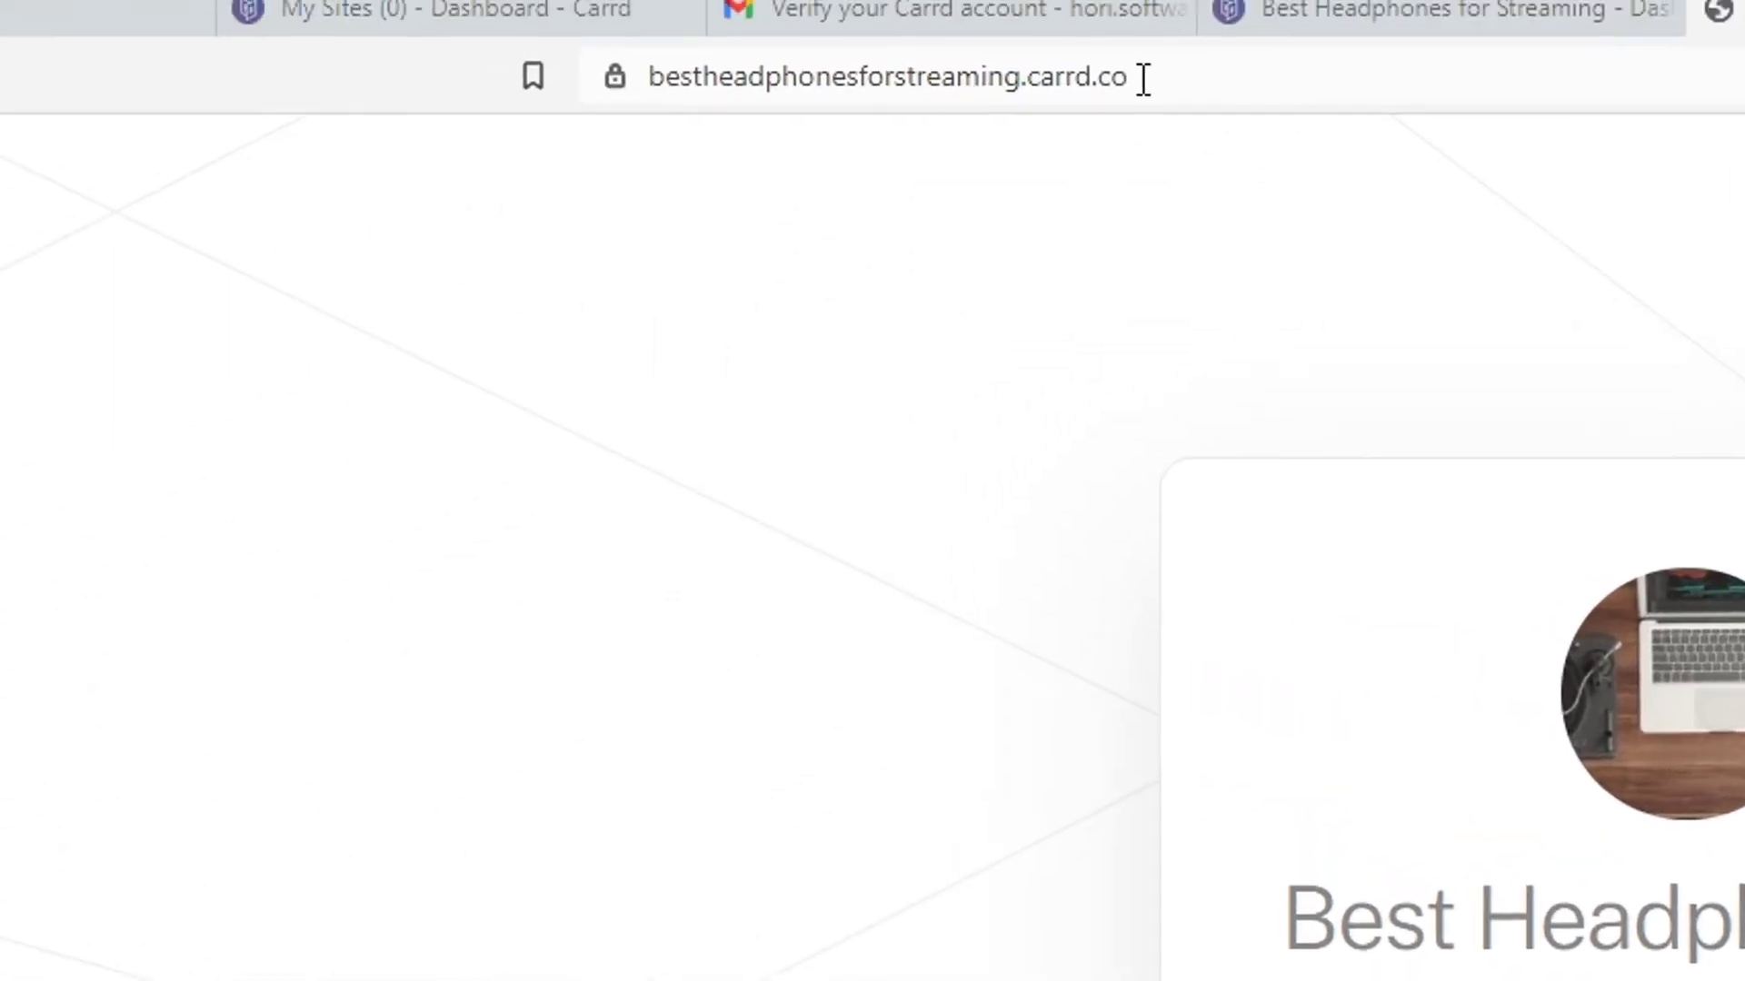
pyautogui.hotkey('ctrl', 'a')
pyautogui.press('BackSpace')
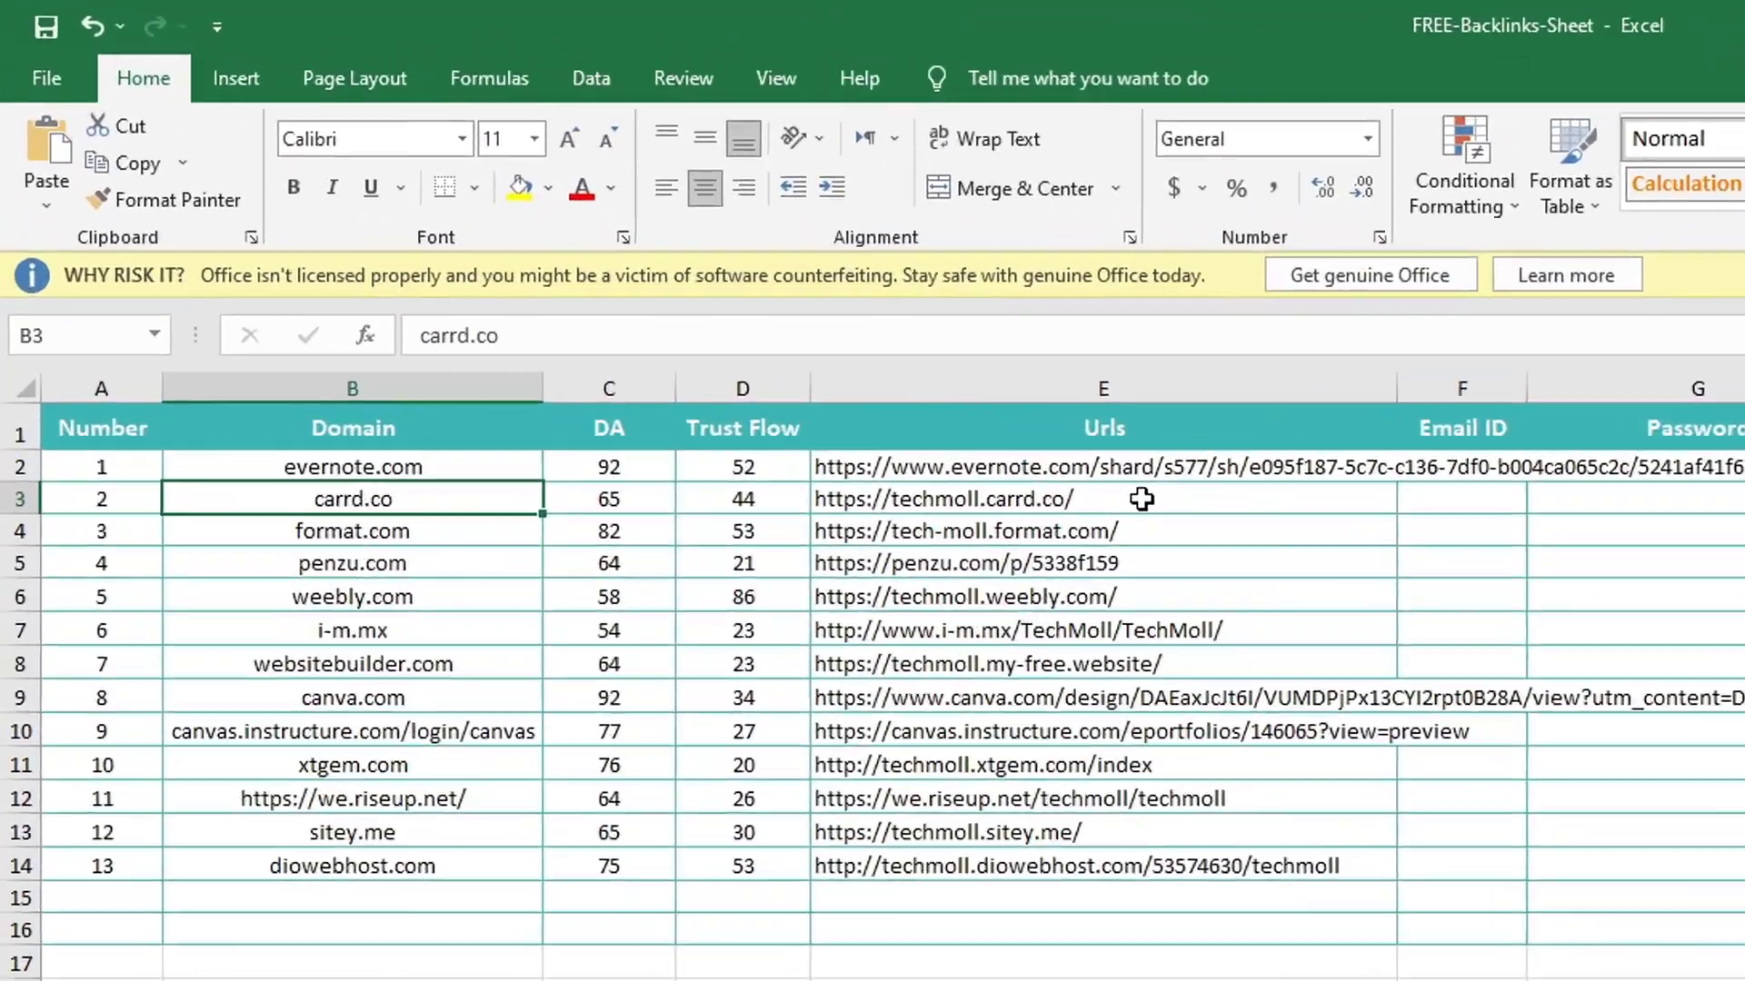
pyautogui.click(1141, 499)
pyautogui.press('Delete')
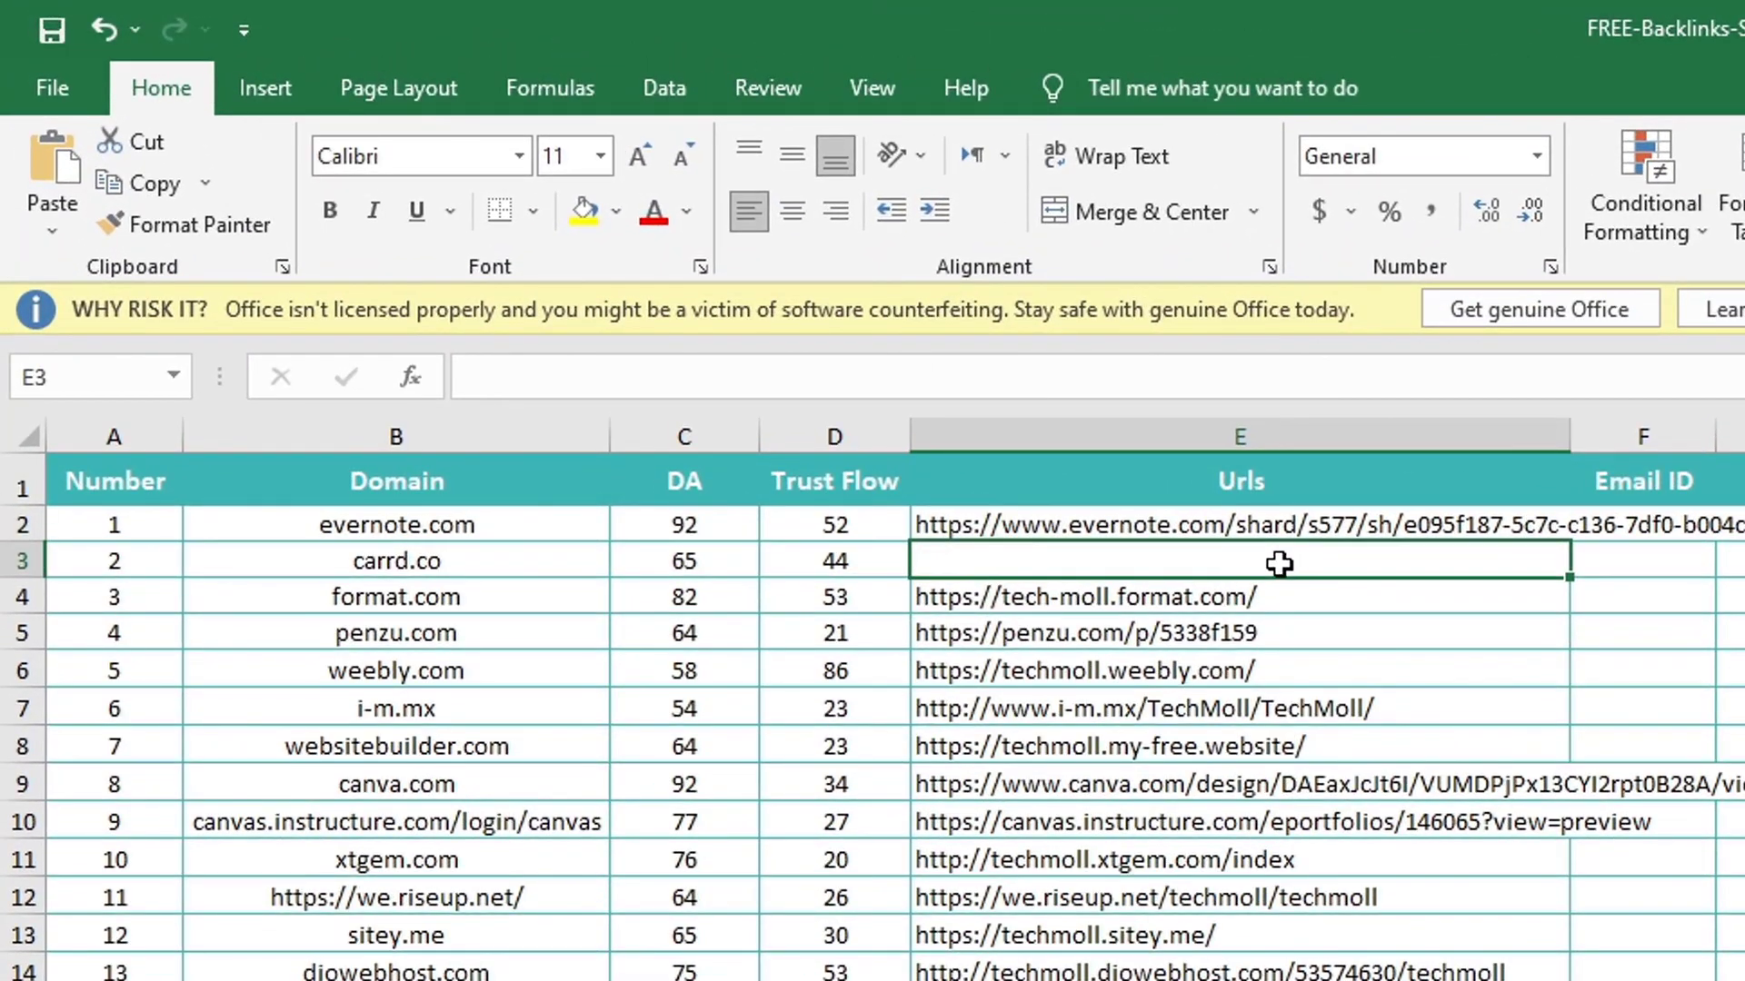
pyautogui.hotkey('ctrl', 'v')
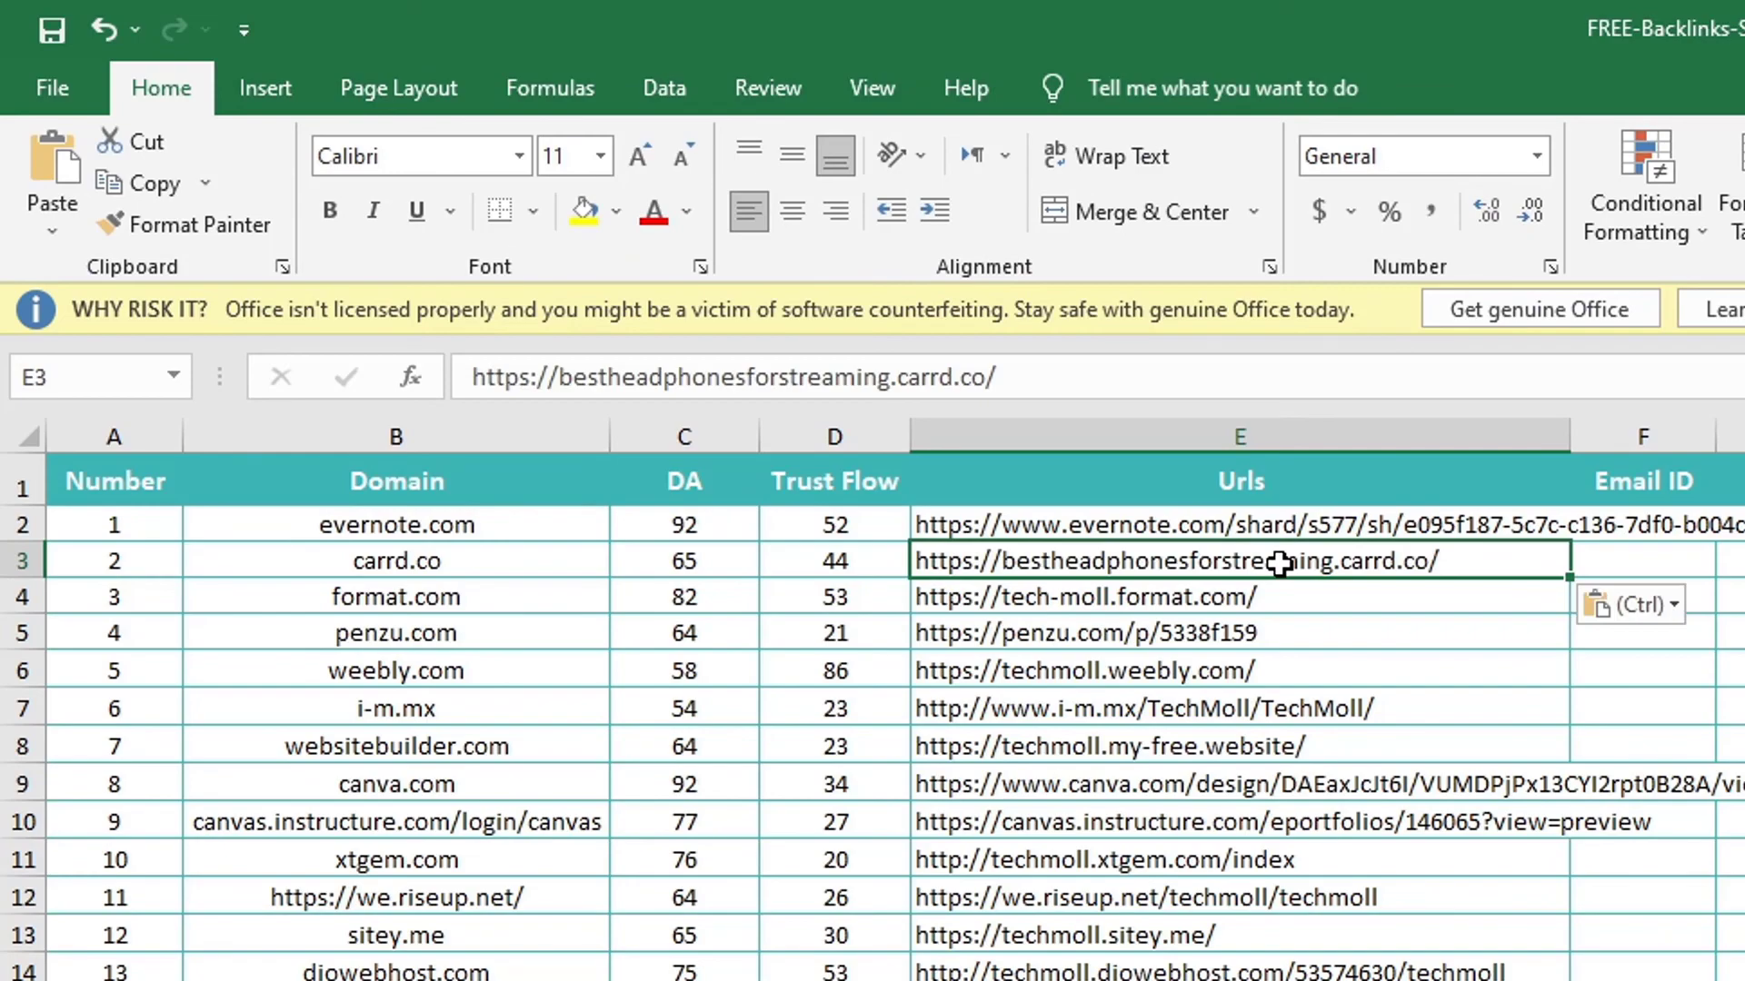